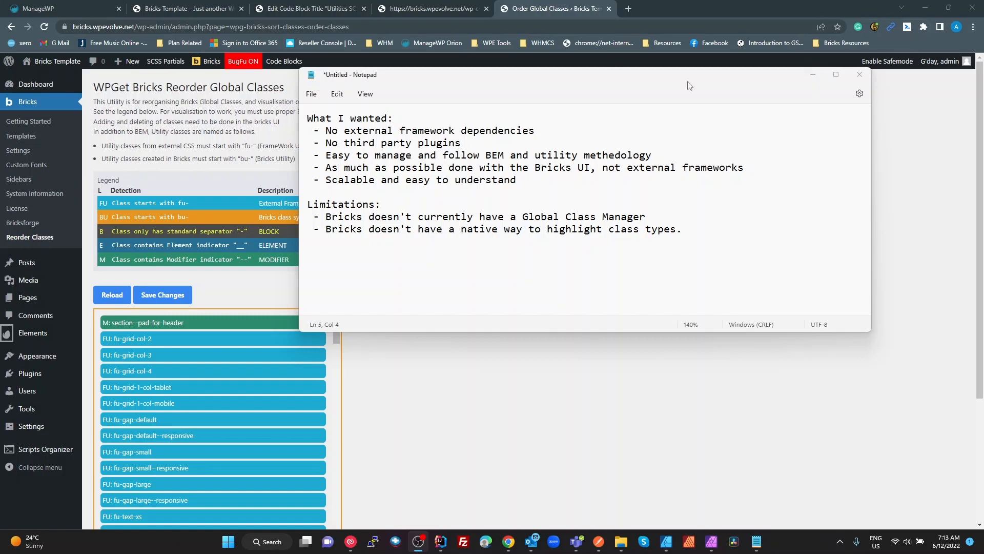
Move the Notepad notes off the Reorder Global Classes page and skim through the class list.
drag(595, 78, 983, 107)
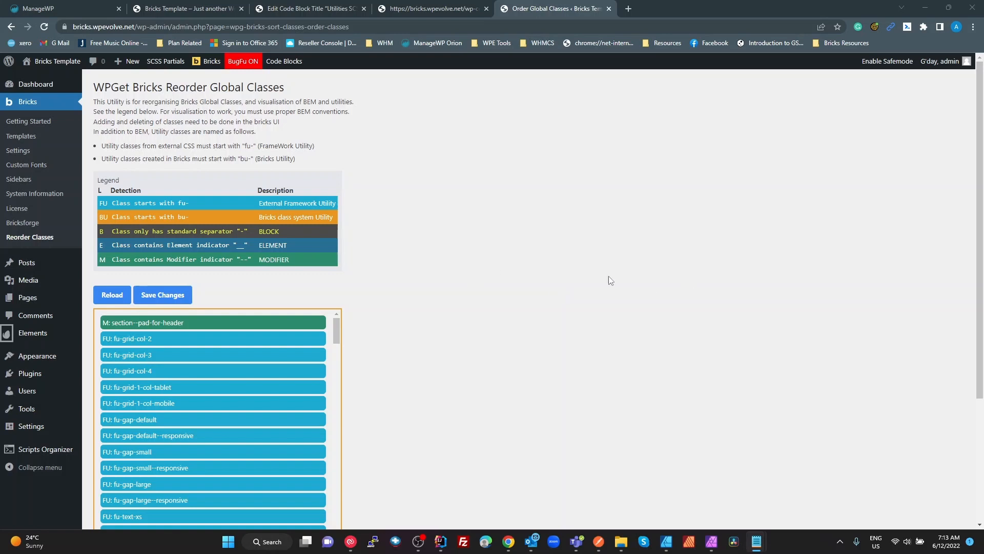
scroll(223, 346, down, 10)
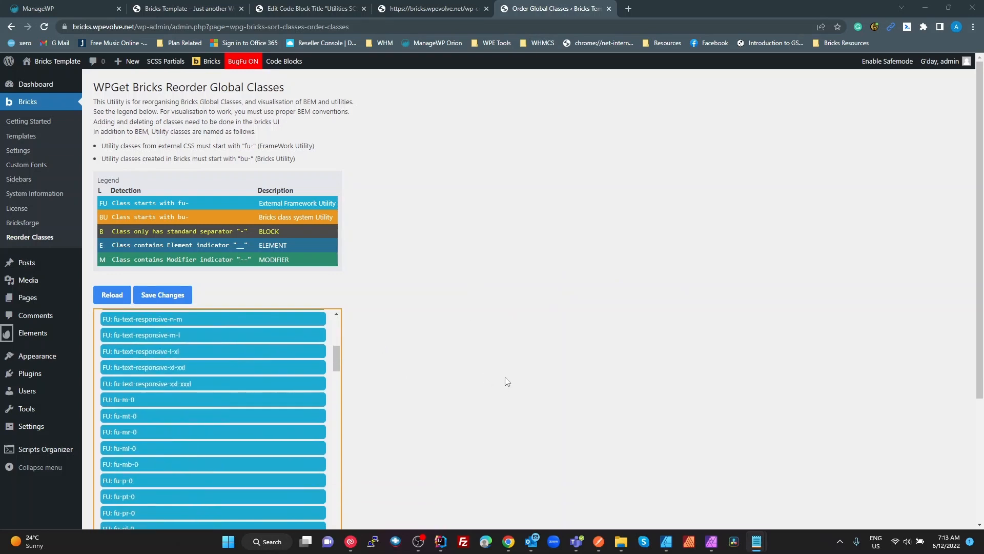
scroll(205, 343, down, 12)
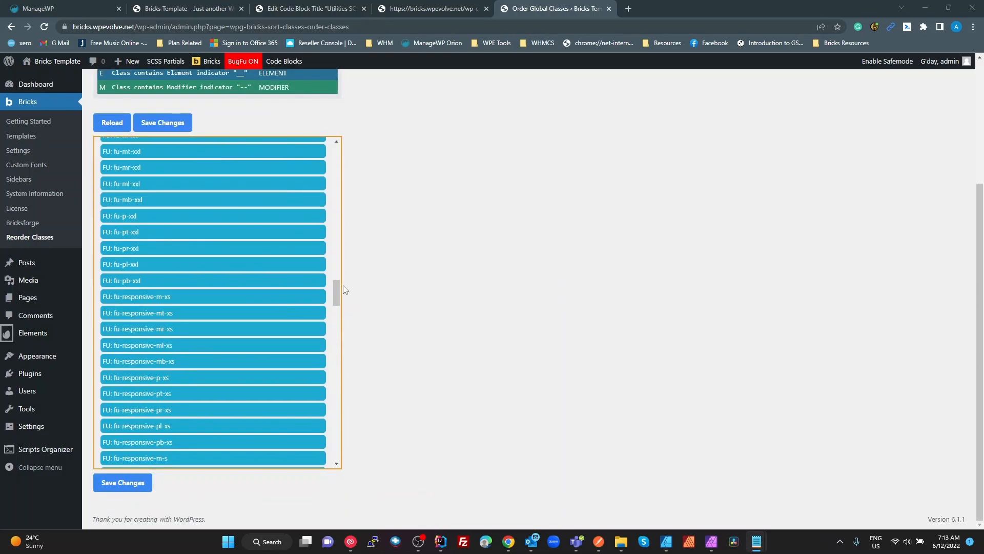
drag(337, 292, 308, 155)
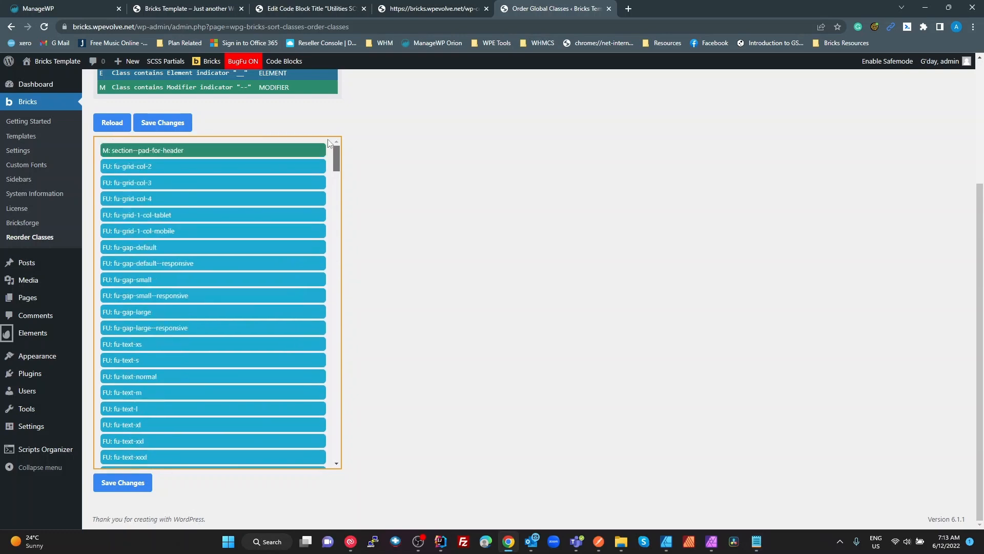
scroll(308, 159, up, 3)
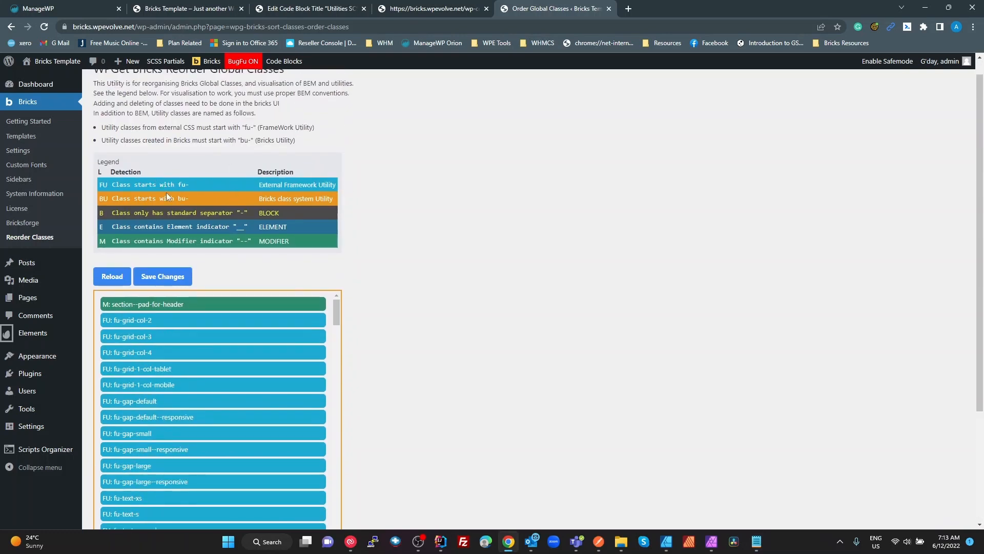
Examine the legend's "fu-" and "bu-" prefixes for external framework and Bricks utility classes.
drag(188, 184, 177, 184)
click(181, 184)
drag(191, 185, 177, 185)
drag(191, 198, 178, 199)
Examine the legend's separators for Block "-", Element "__" and Modifier "--" classes at a larger page zoom.
double_click(241, 226)
double_click(248, 241)
drag(295, 214, 175, 219)
click(244, 212)
double_click(244, 212)
double_click(239, 227)
key(ctrl+plus)
key(ctrl+plus)
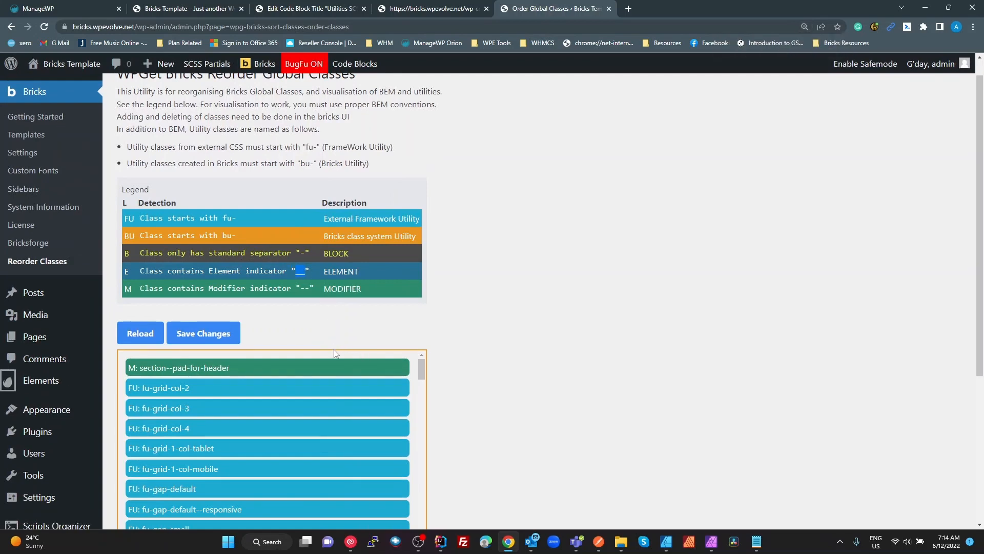
click(311, 291)
drag(312, 290, 300, 288)
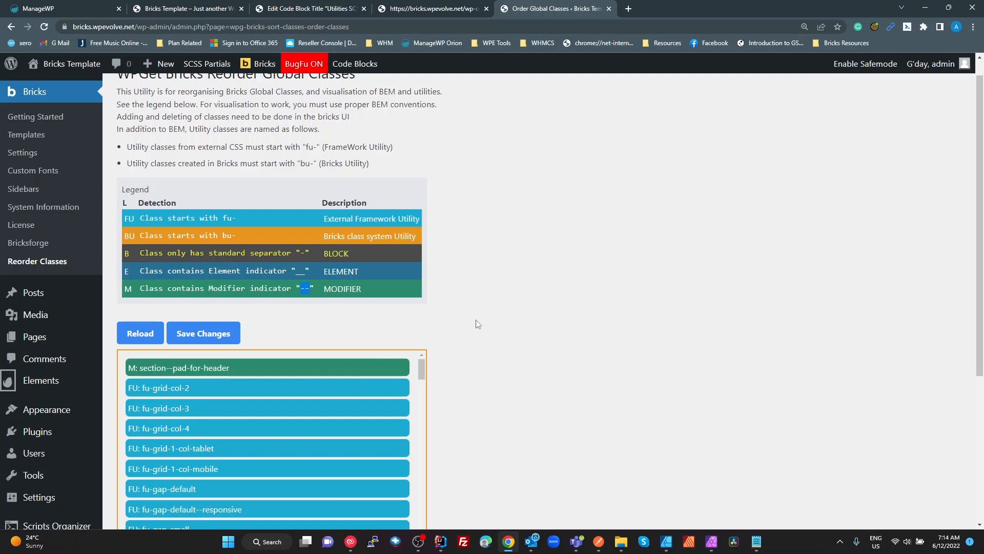
Review the fu- framework utility classes for grid, gap, text, margin and padding in the class list.
scroll(477, 324, down, 1)
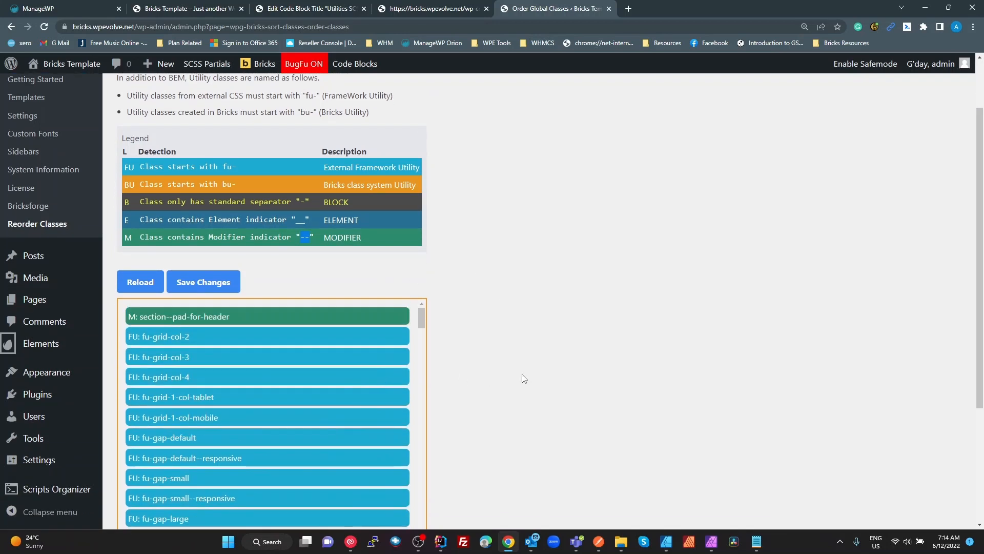
scroll(524, 378, up, 2)
scroll(520, 382, down, 5)
scroll(520, 385, up, 1)
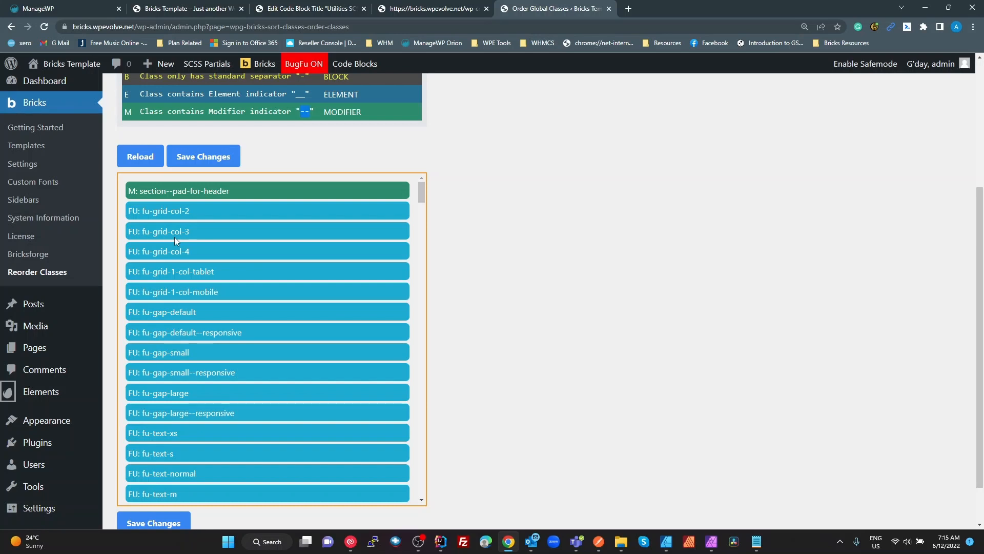
scroll(247, 315, down, 2)
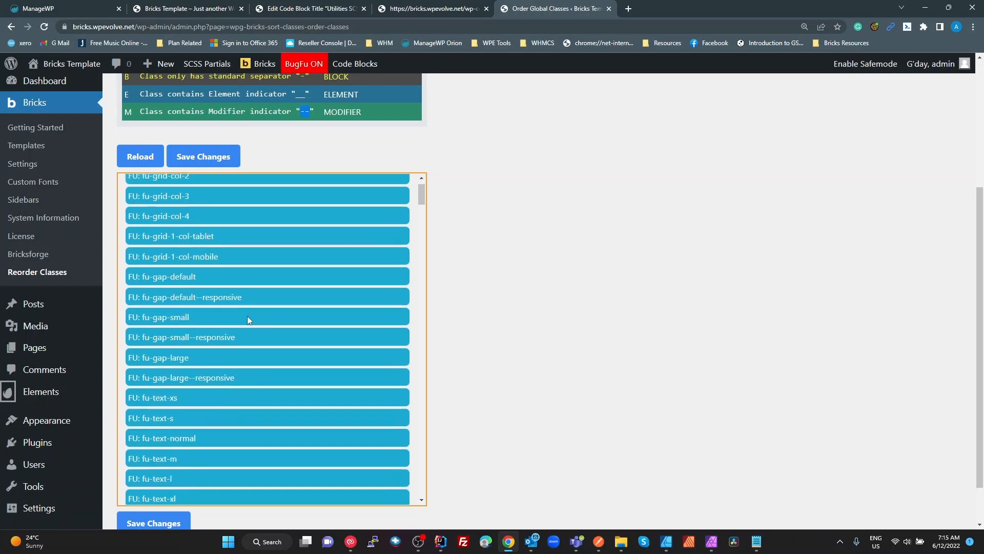
scroll(250, 368, down, 2)
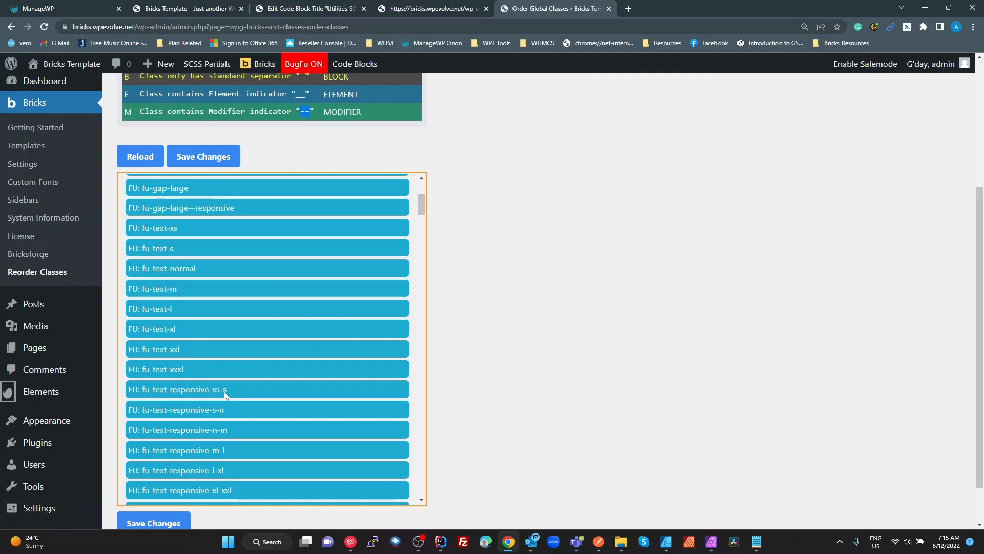
scroll(230, 381, down, 1)
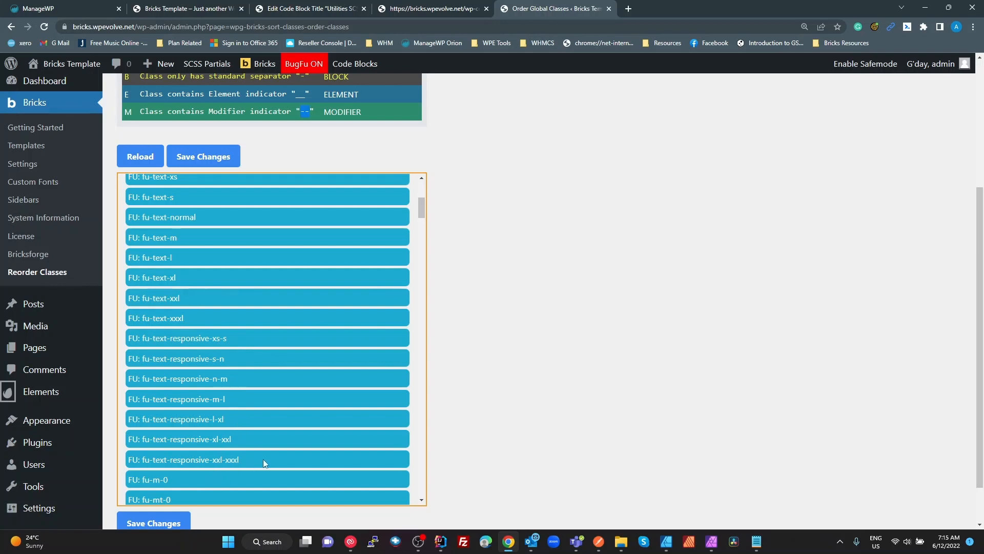
scroll(304, 430, down, 4)
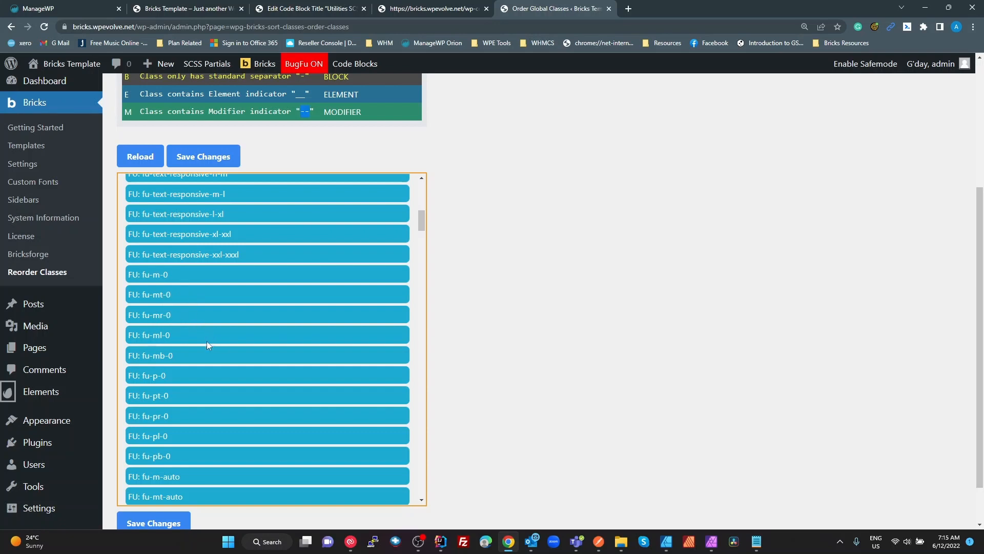
scroll(207, 342, down, 3)
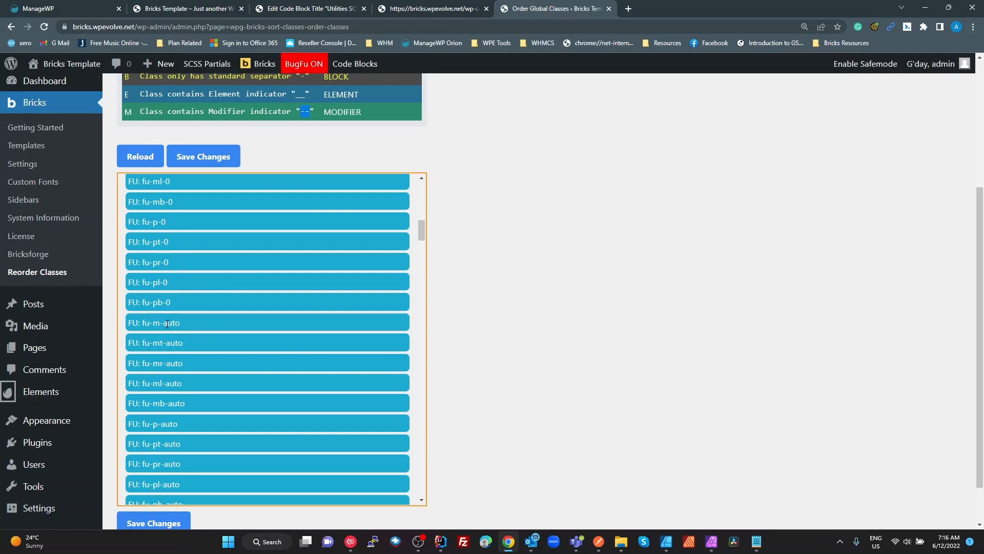
scroll(195, 352, down, 3)
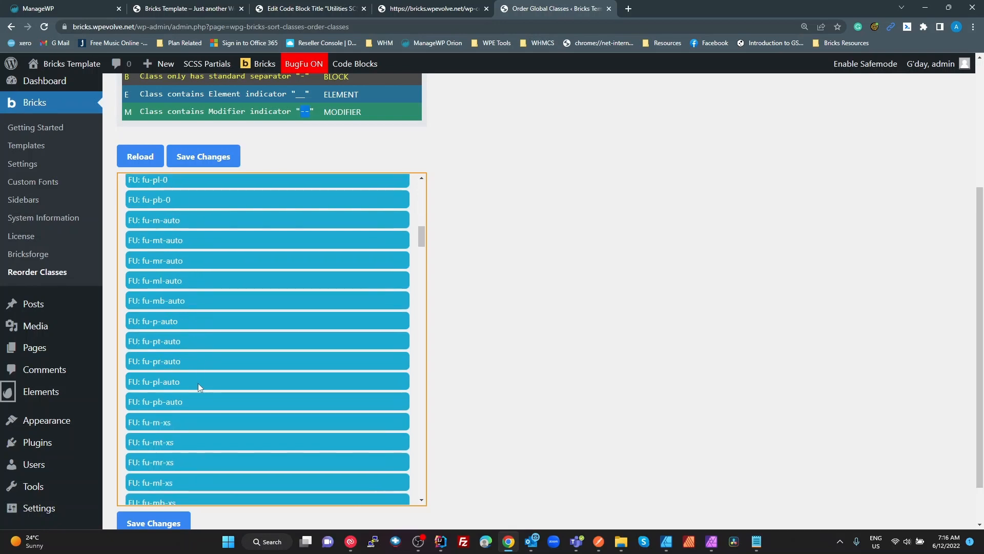
scroll(175, 378, down, 2)
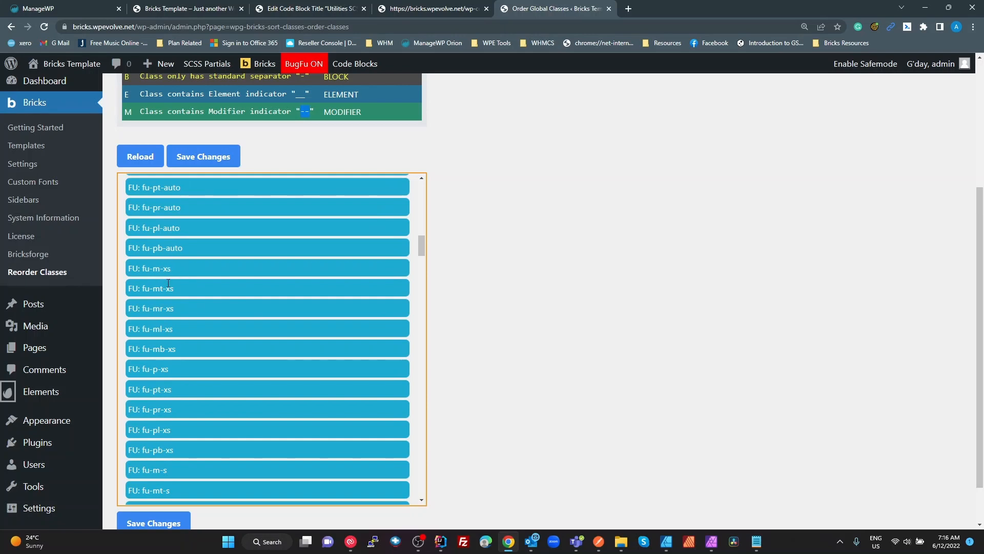
scroll(178, 293, down, 15)
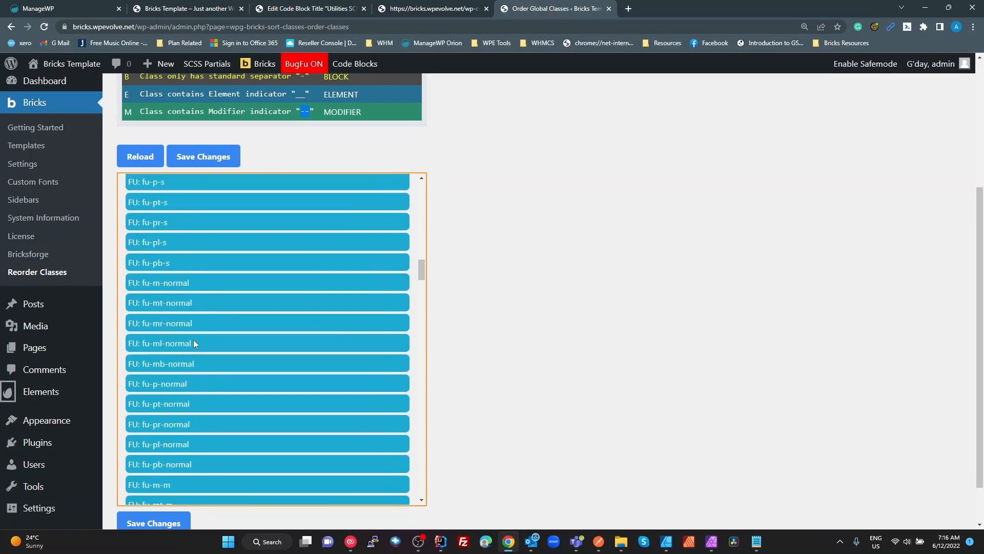
scroll(215, 361, down, 15)
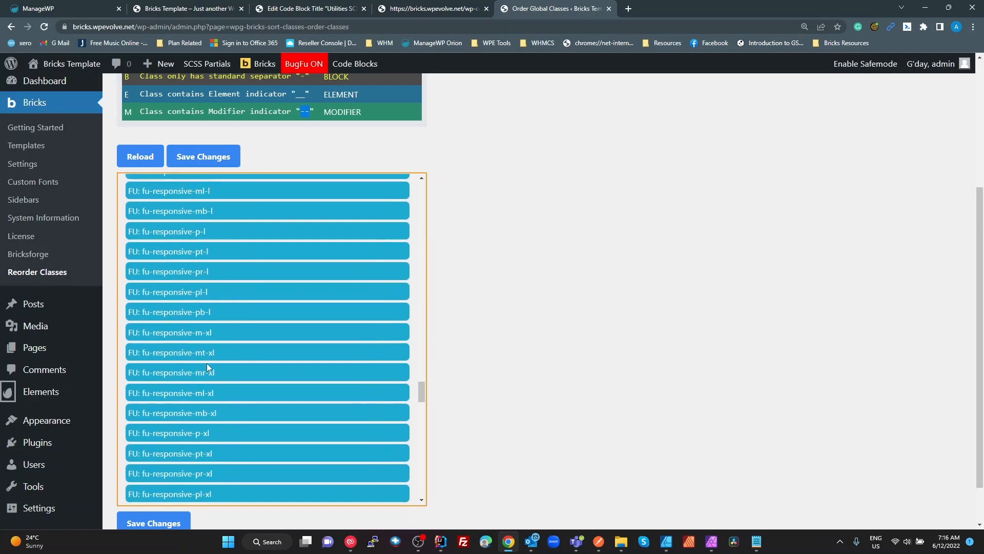
Review the bu- utility classes and the content-section, service-block and hero-block BEM classes further down the list.
scroll(220, 410, down, 8)
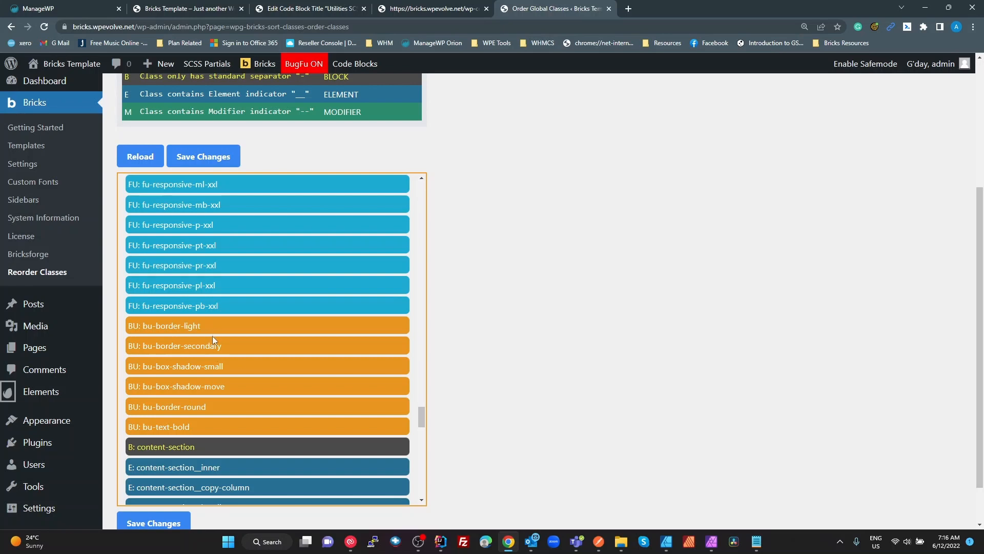
scroll(287, 380, down, 4)
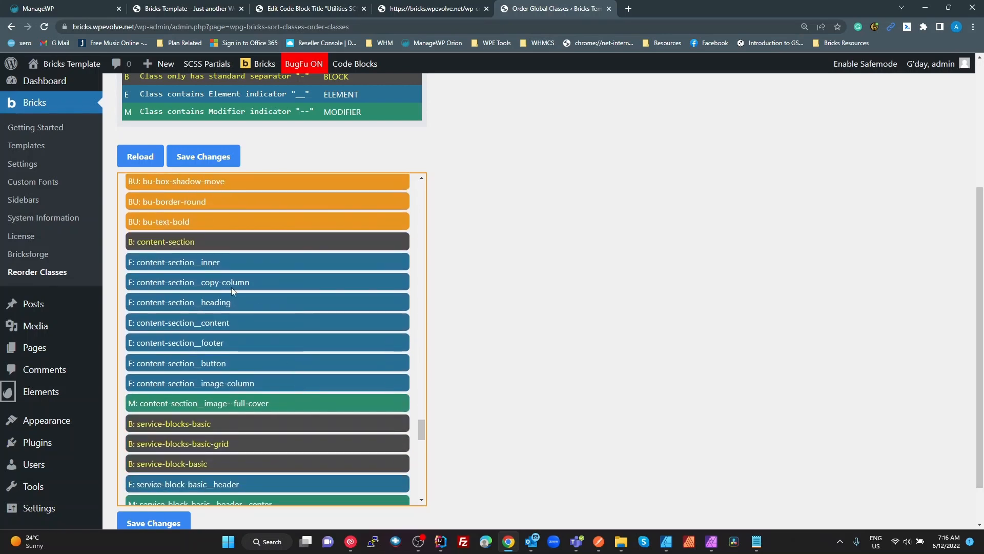
scroll(257, 355, down, 8)
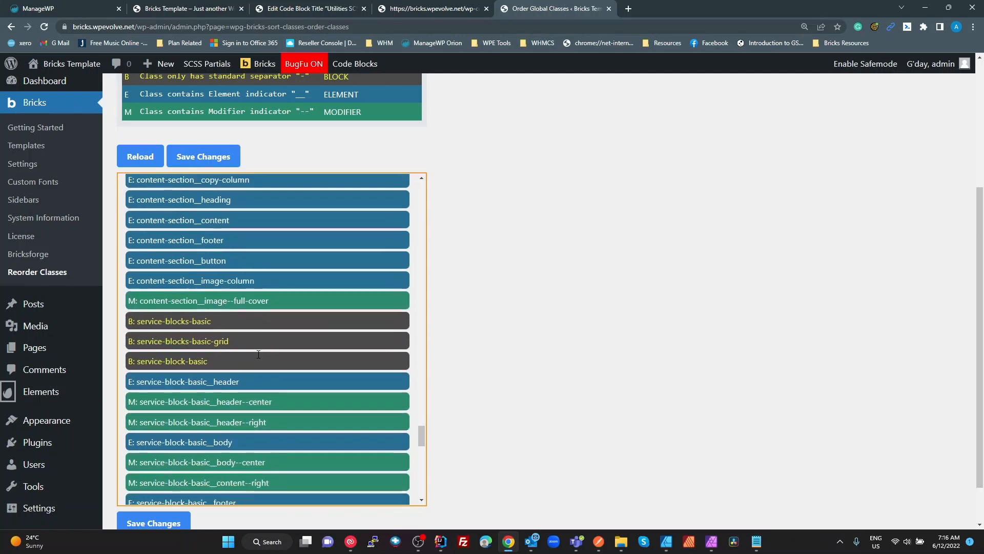
scroll(258, 355, down, 15)
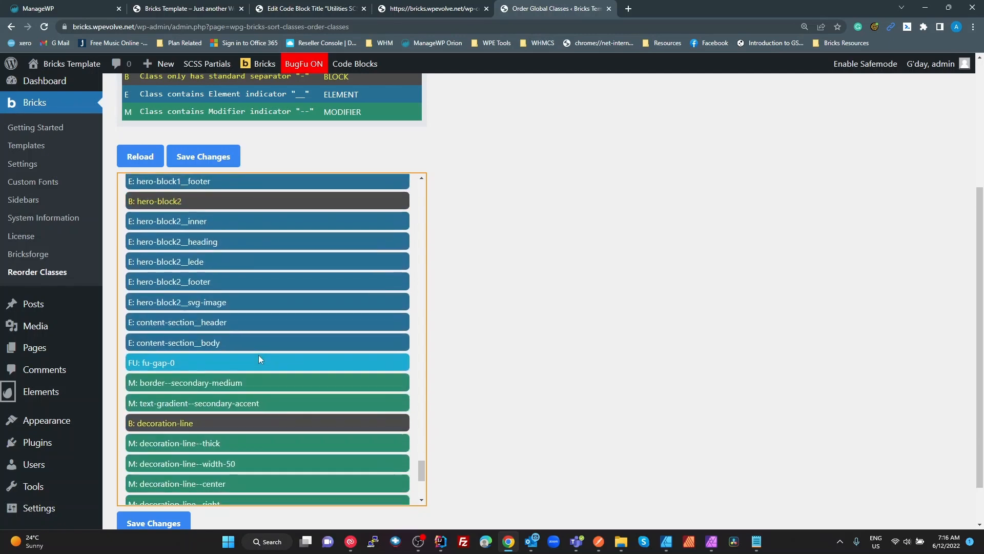
scroll(260, 357, up, 7)
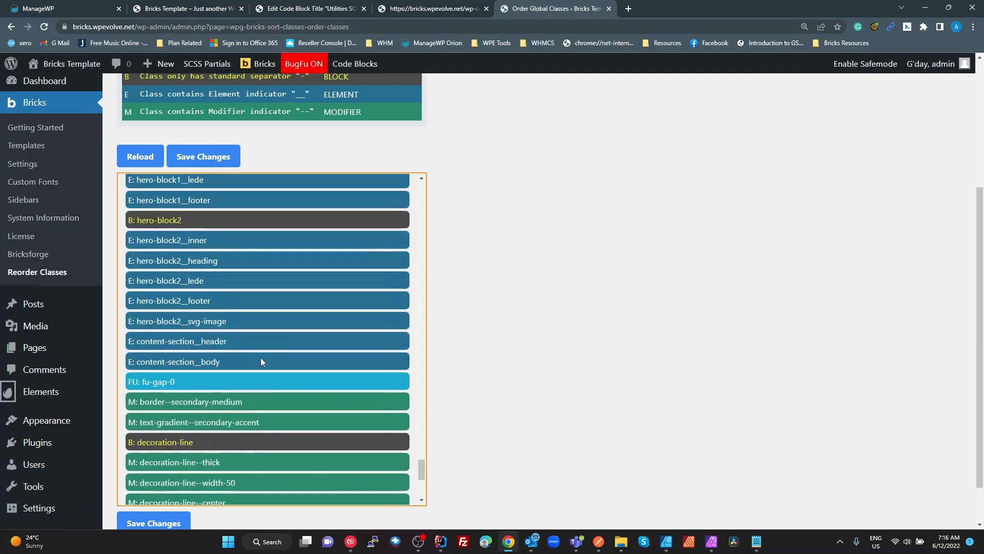
scroll(260, 357, down, 3)
scroll(260, 358, up, 5)
scroll(260, 357, up, 5)
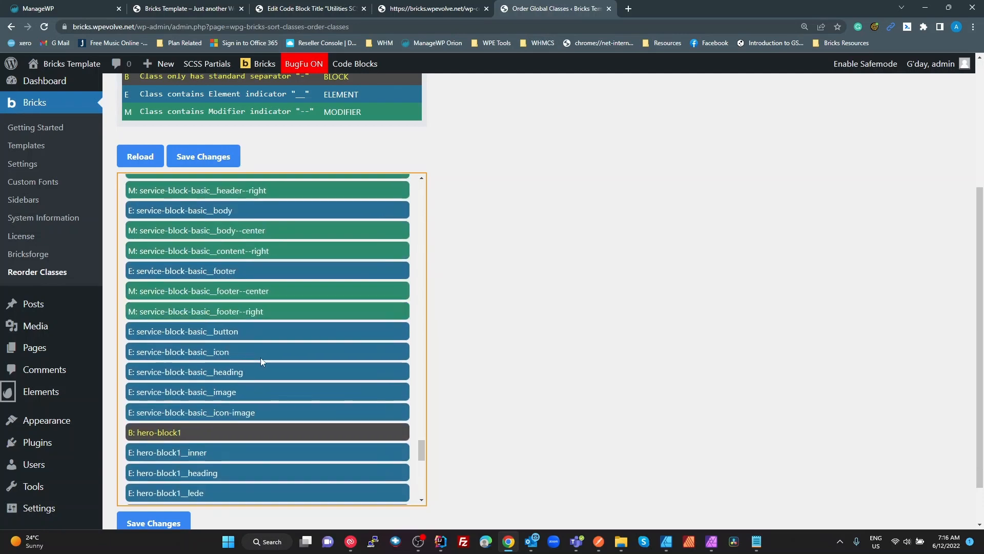
scroll(261, 357, up, 1)
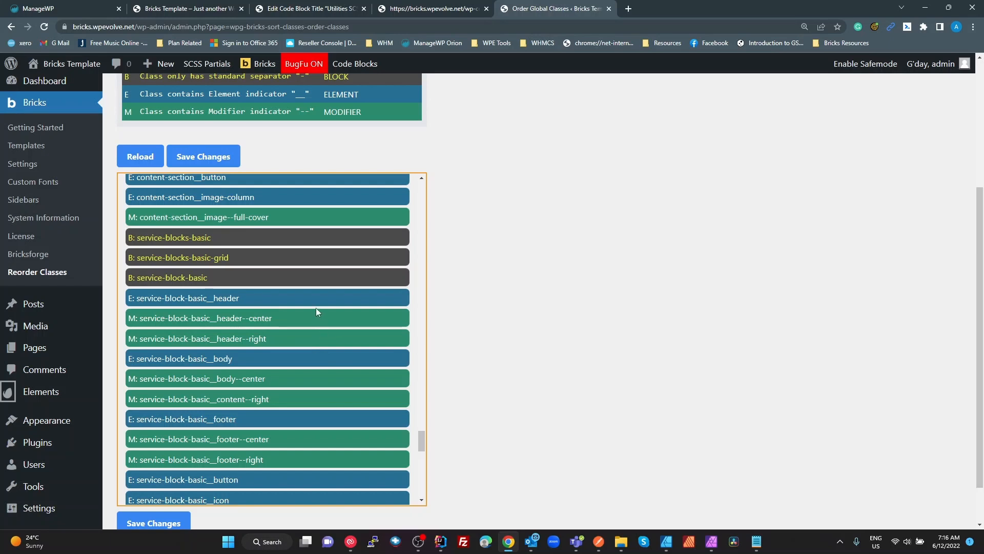
scroll(316, 307, up, 1)
scroll(316, 312, up, 5)
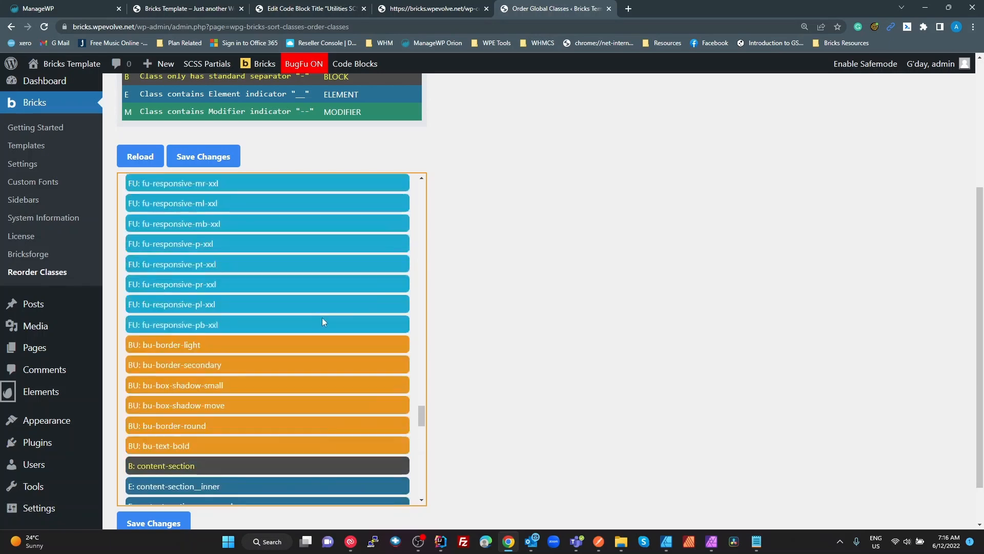
Compare how the bu- utilities and each block's elements and modifiers are grouped and ordered in the class list.
scroll(321, 320, down, 10)
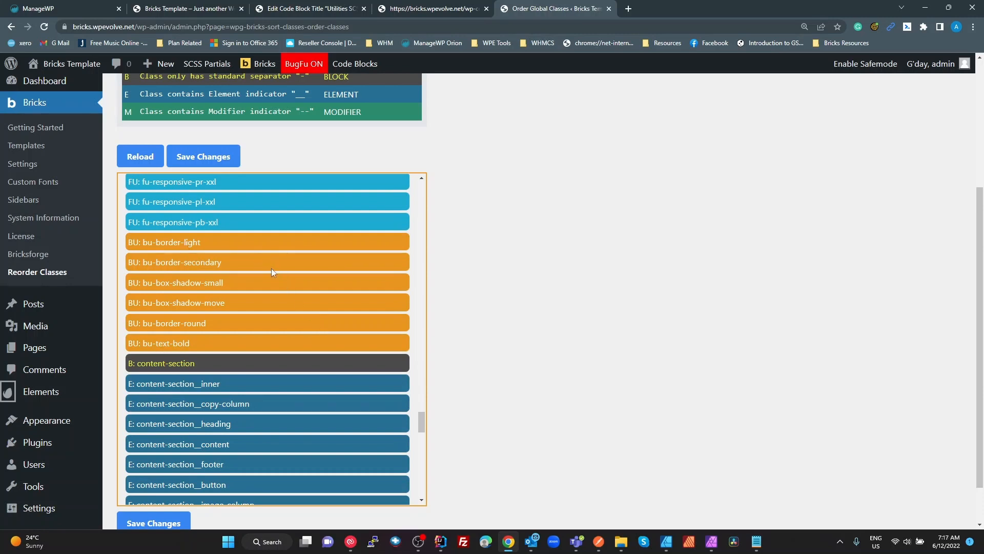
scroll(274, 273, down, 1)
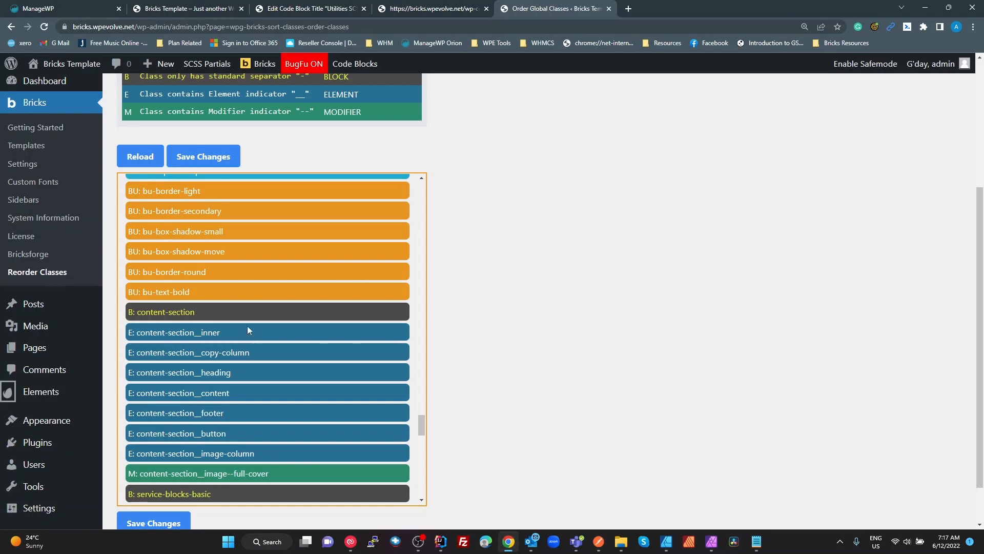
scroll(267, 313, down, 2)
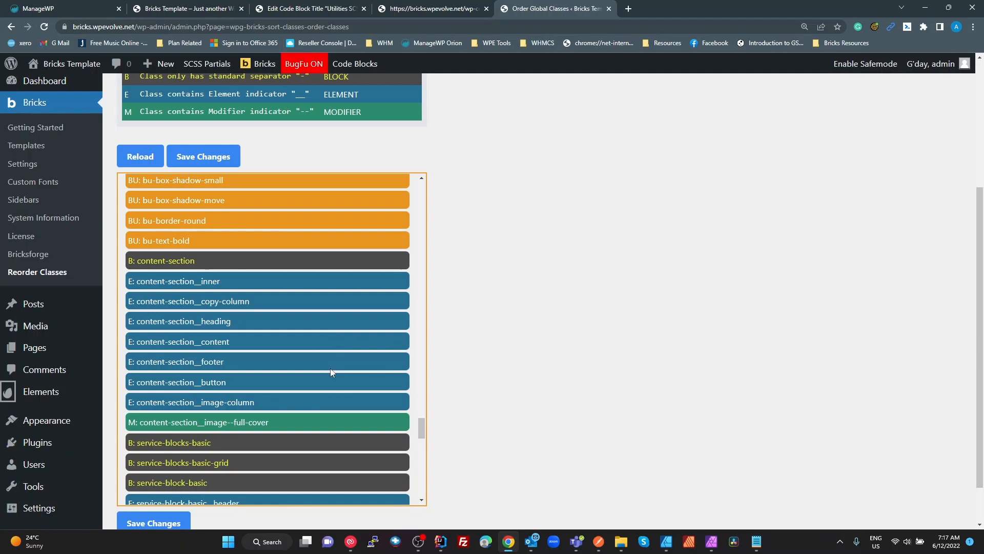
scroll(326, 332, down, 10)
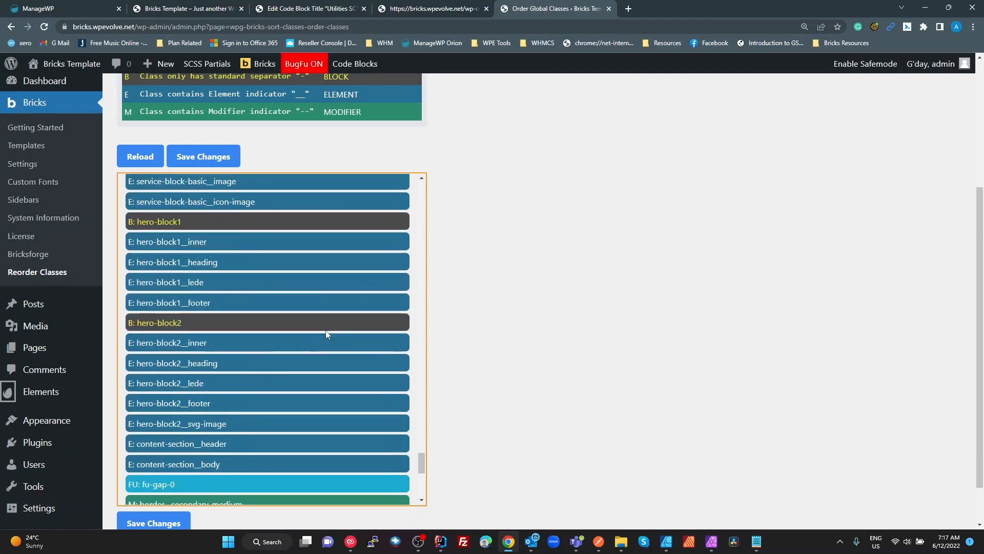
scroll(327, 333, up, 6)
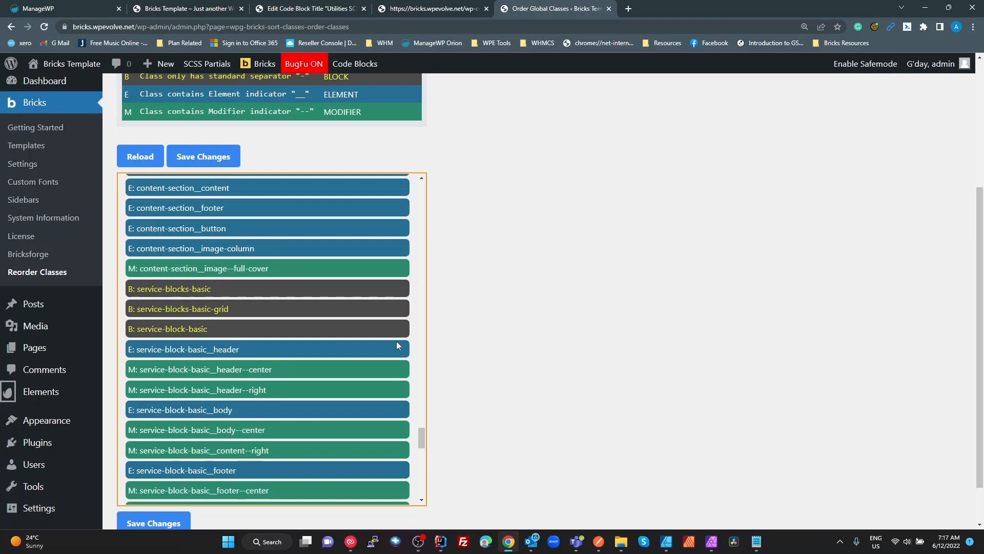
scroll(396, 341, up, 20)
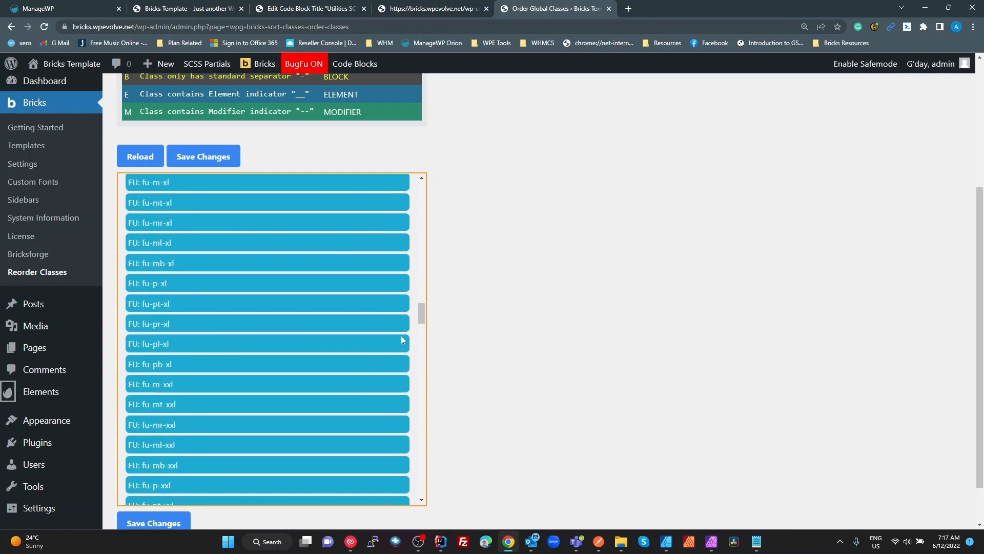
Open the Bricks Template home page in the Bricks editor and select the Content Section below the typography samples.
click(184, 8)
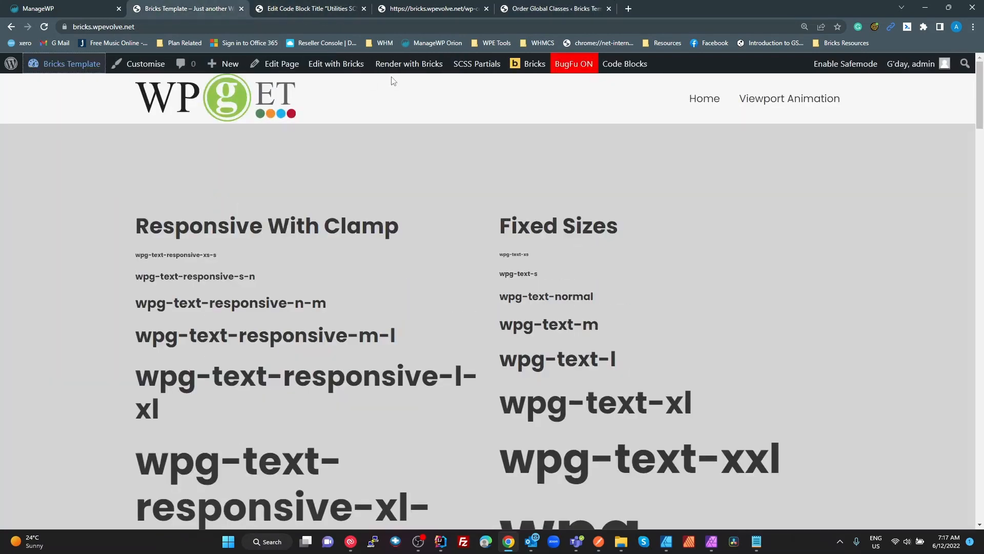
click(344, 67)
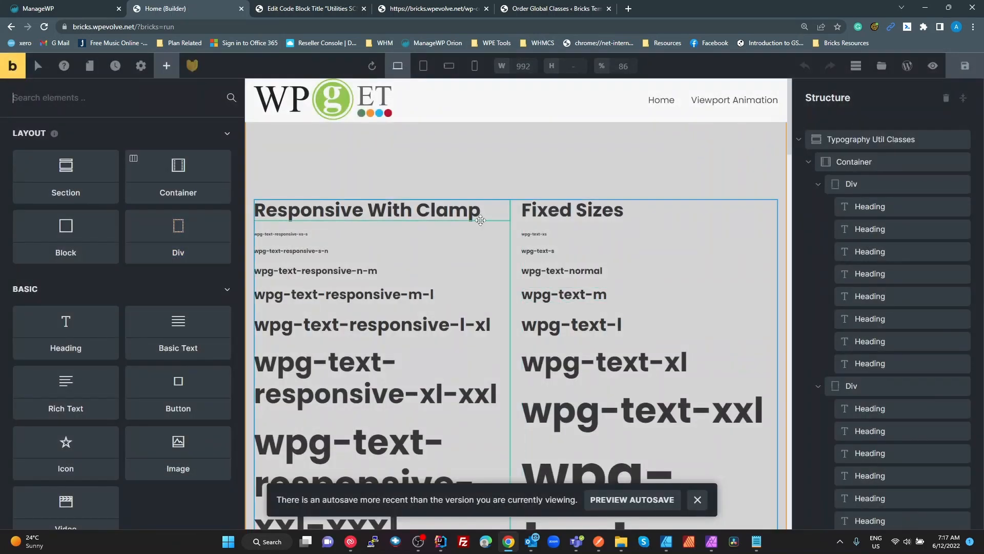
scroll(725, 449, down, 5)
click(726, 449)
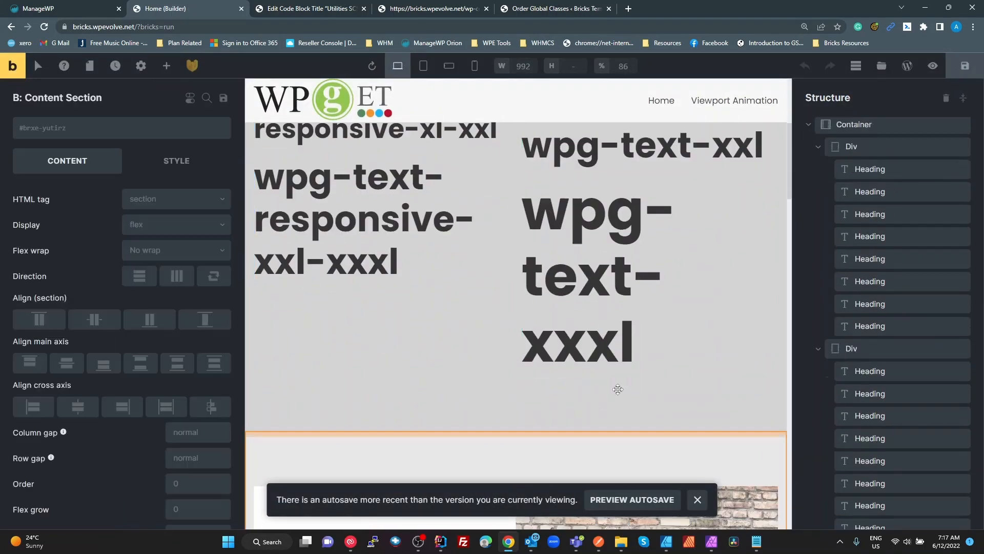
Create the global class bu-test-util from the Content Section and take it off the section again.
click(100, 129)
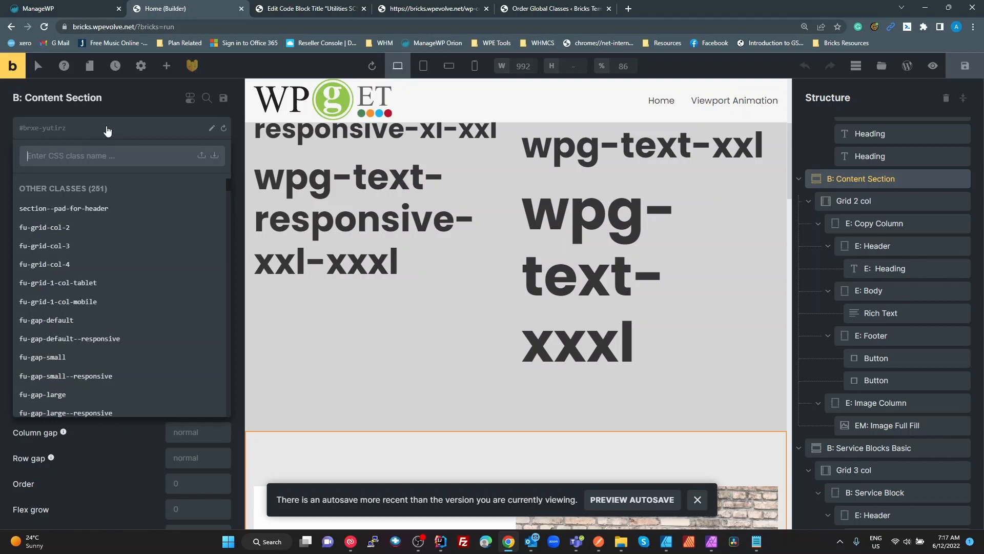
text(bu)
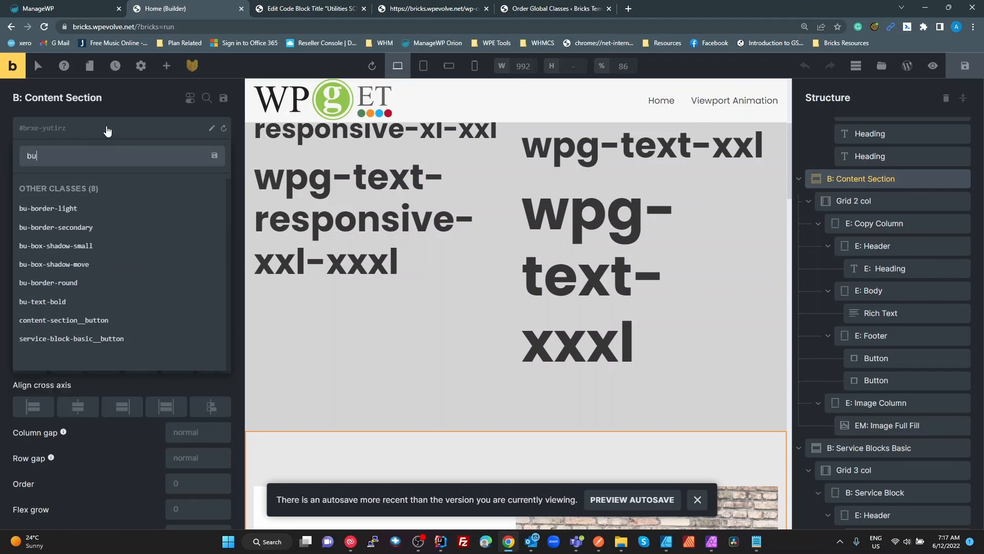
text(-test)
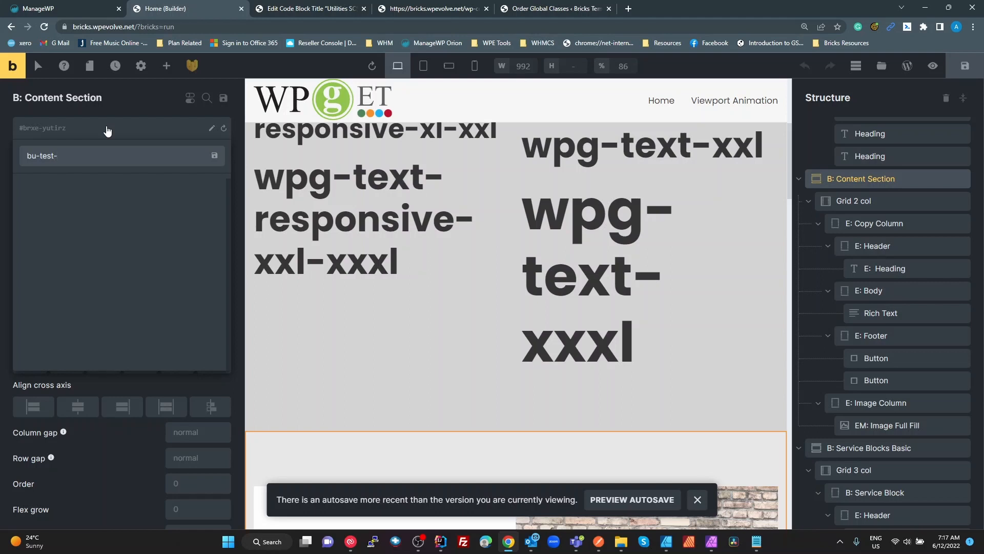
text(-util)
key(Return)
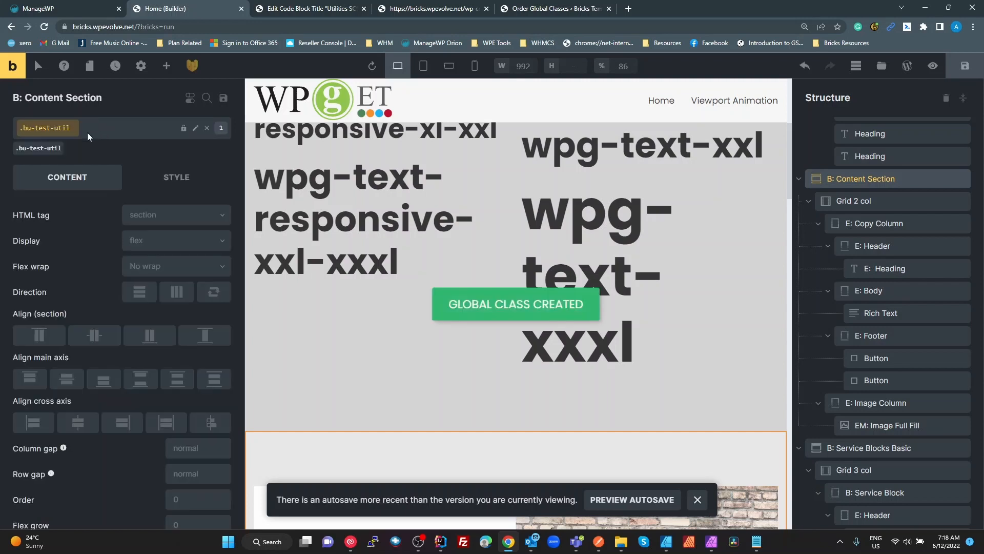
click(72, 130)
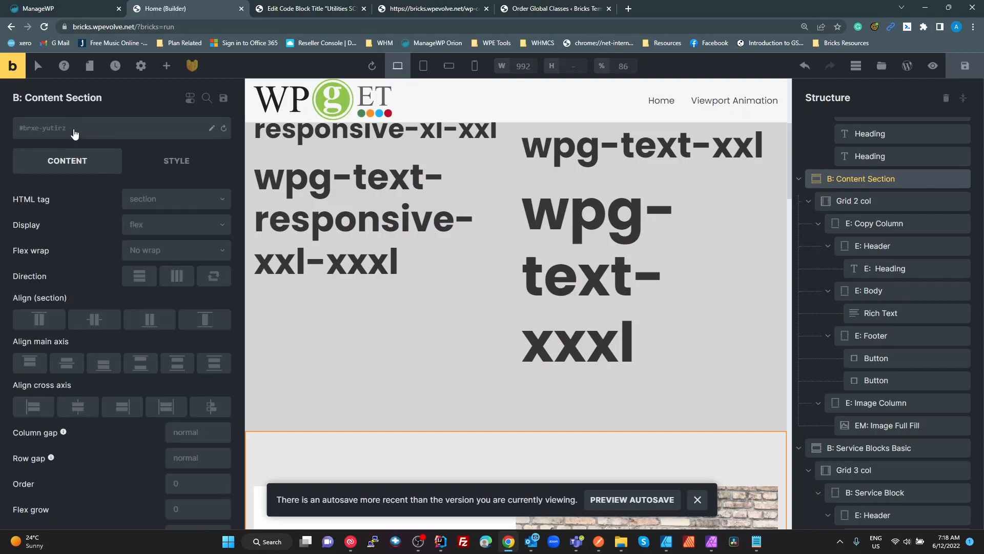
Create the global class test-util on the Content Section and save the page.
click(73, 133)
text(test)
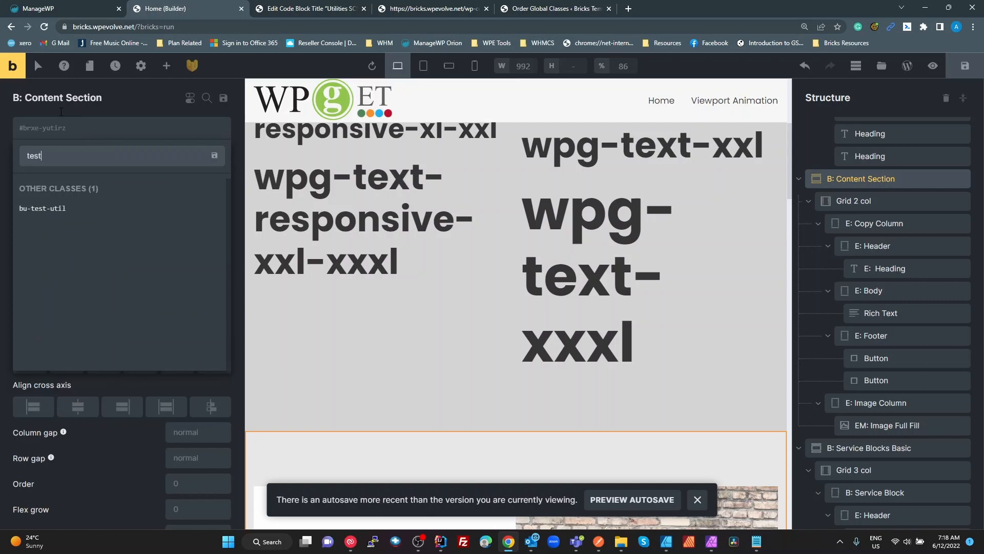
text(-util)
key(Return)
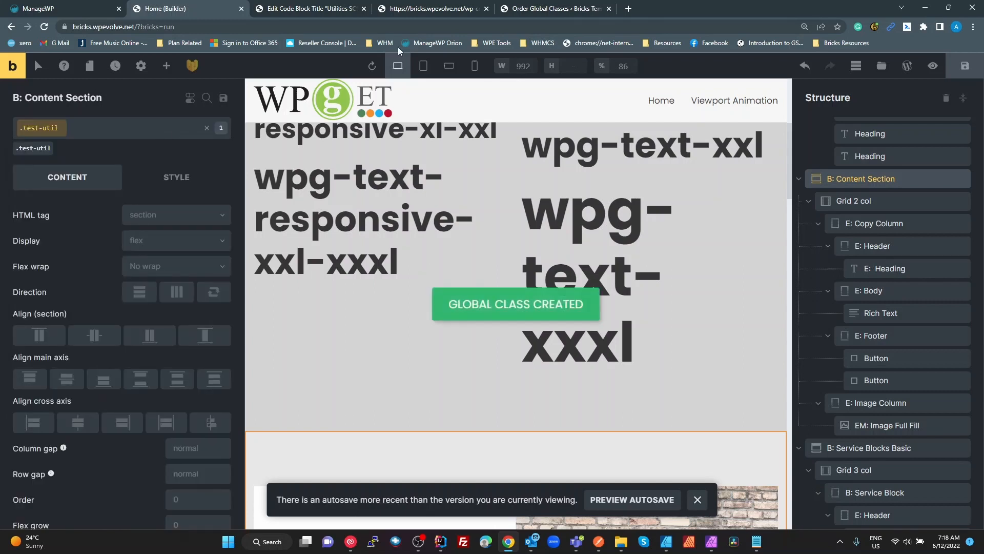
click(951, 75)
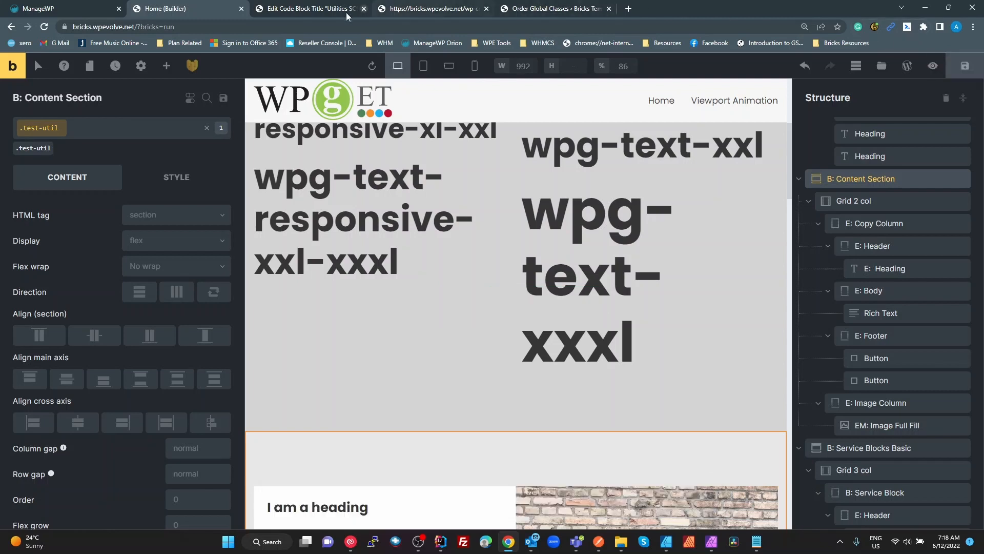
Reload the class list on the Order Global Classes page and move bu-test-util directly below bu-text-bold.
click(316, 10)
click(553, 9)
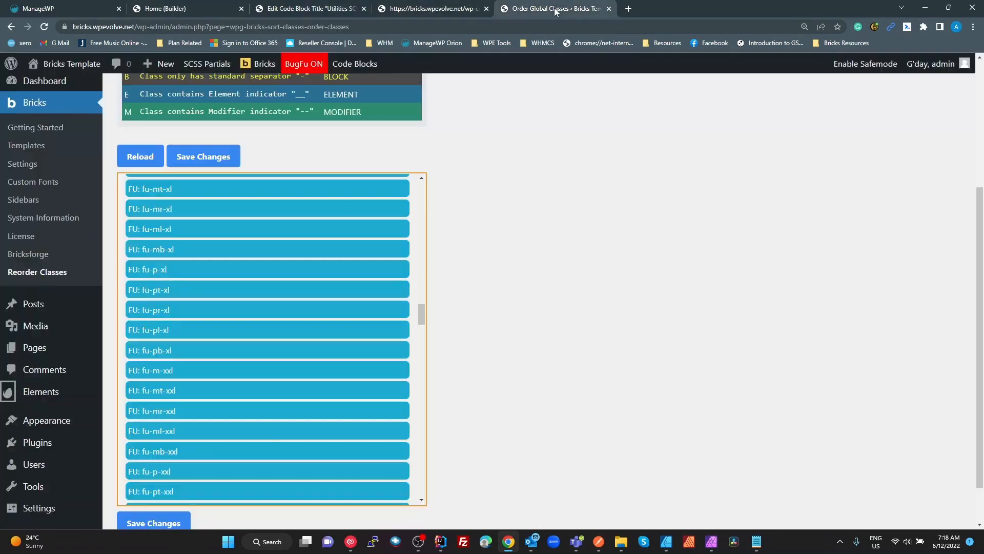
click(136, 156)
drag(417, 317, 420, 492)
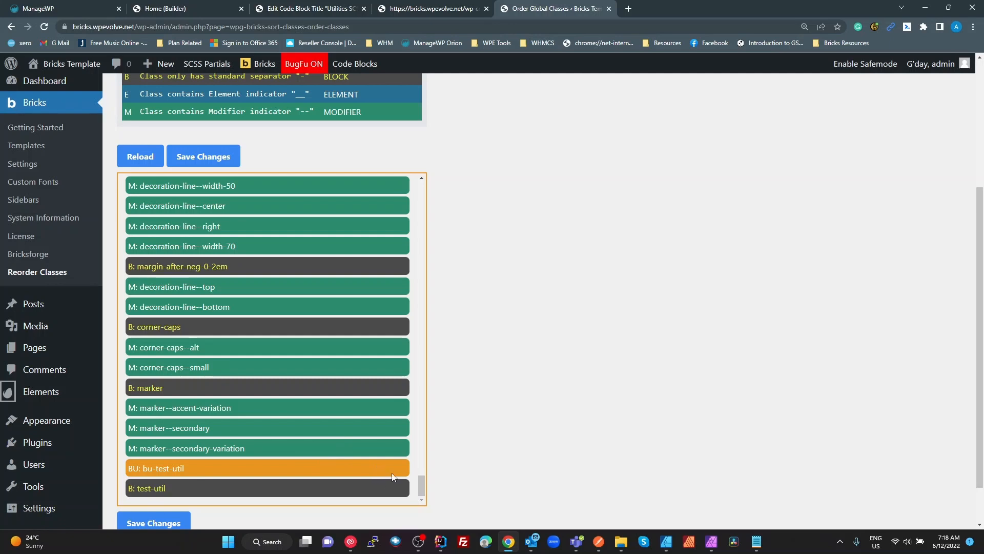
drag(396, 462, 331, 378)
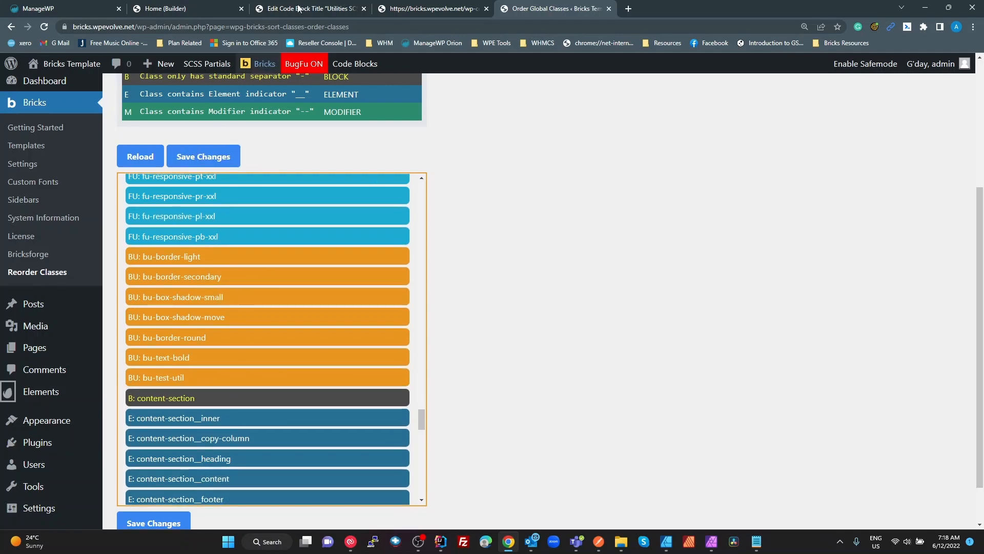
Reload the home page builder and remove the test-util class from the Content Section below the typography samples.
click(154, 14)
click(45, 27)
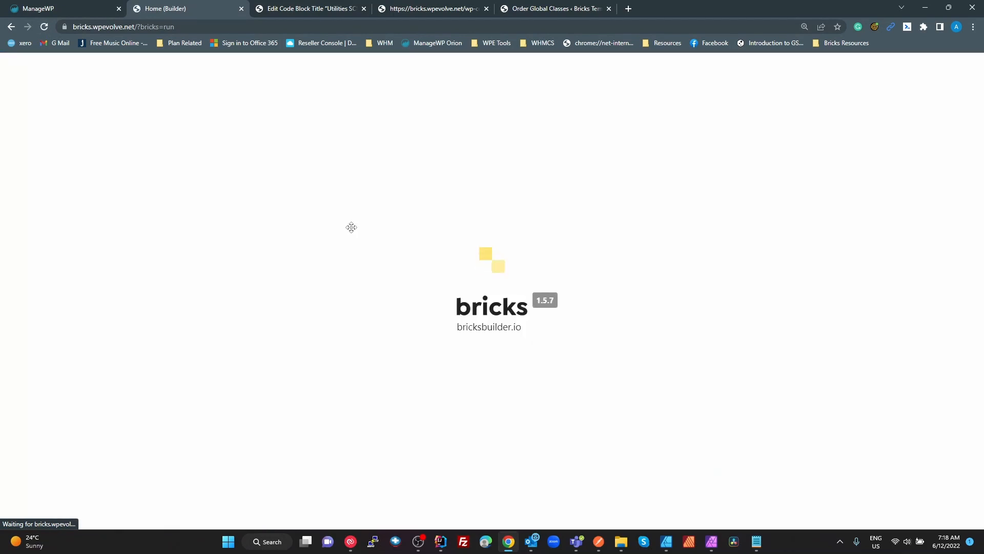
scroll(756, 367, down, 5)
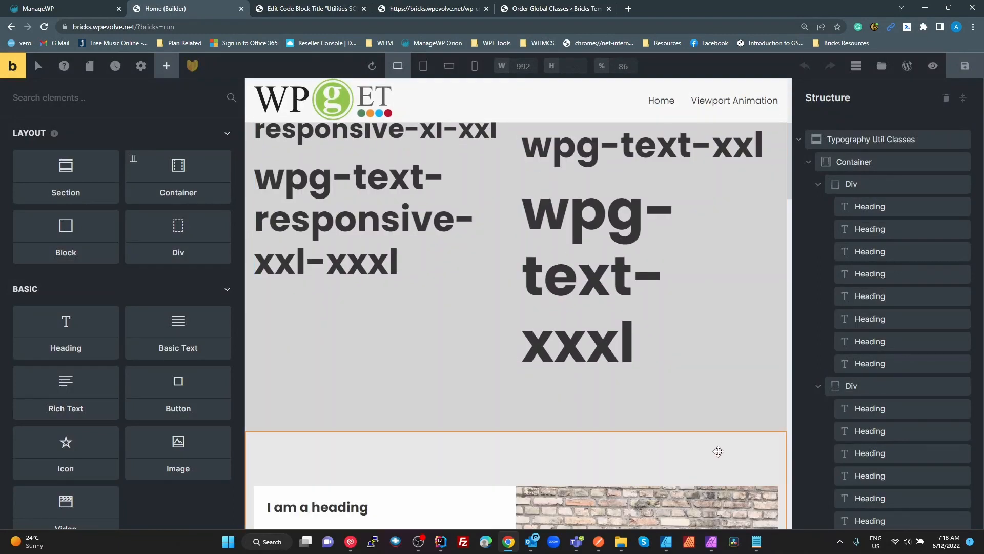
click(718, 451)
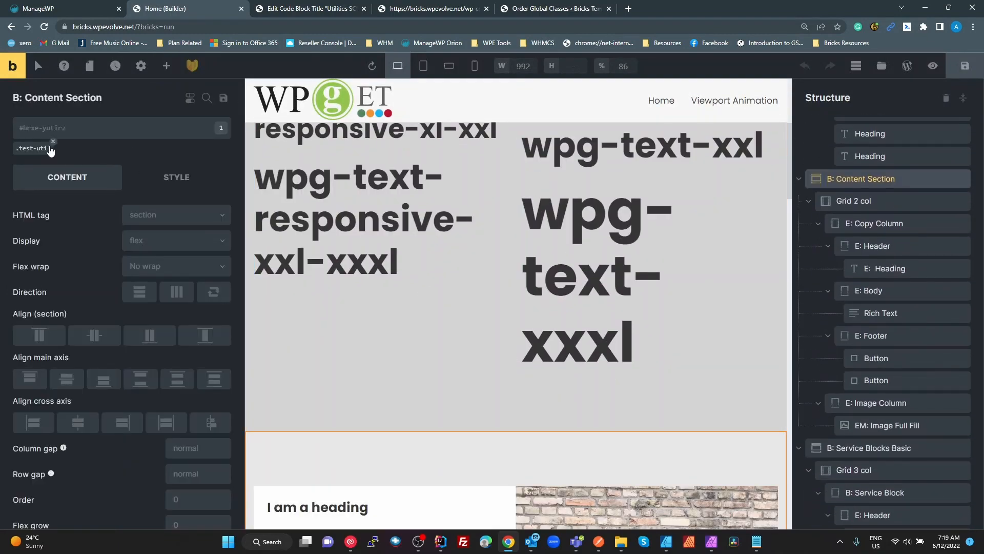
click(51, 148)
Check the position of bu-test-util in the Content Section's class list against the order on the Order Global Classes page.
click(110, 133)
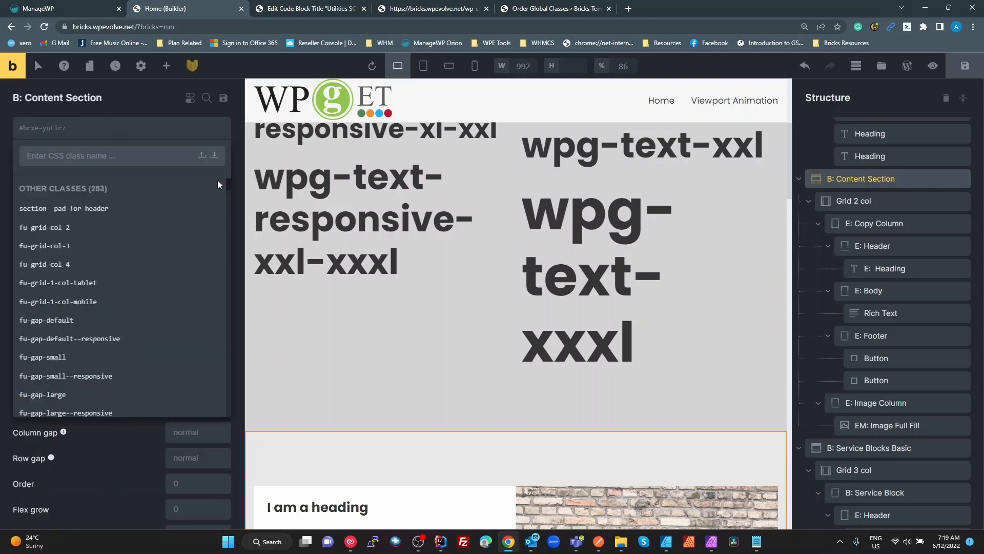
scroll(197, 246, down, 5)
scroll(191, 321, down, 10)
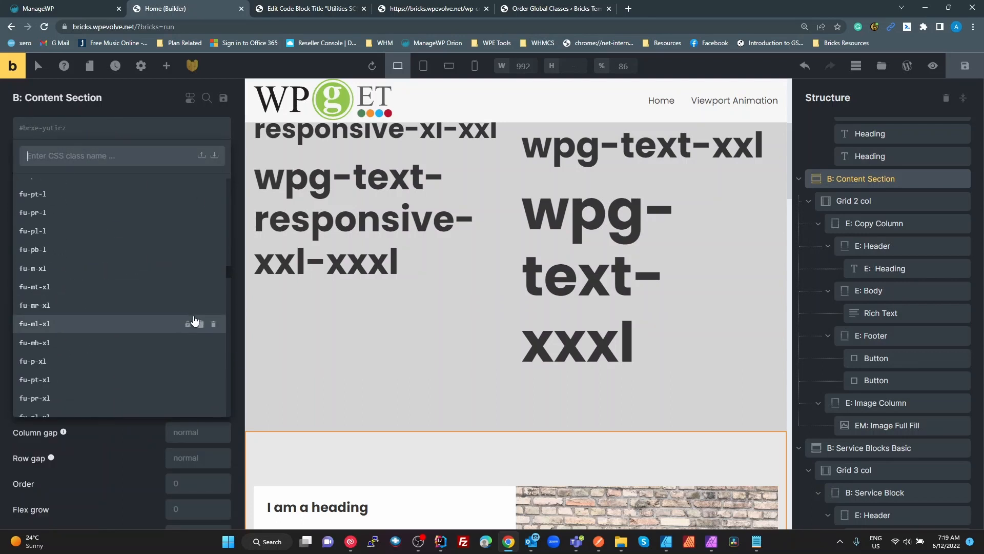
scroll(194, 321, down, 15)
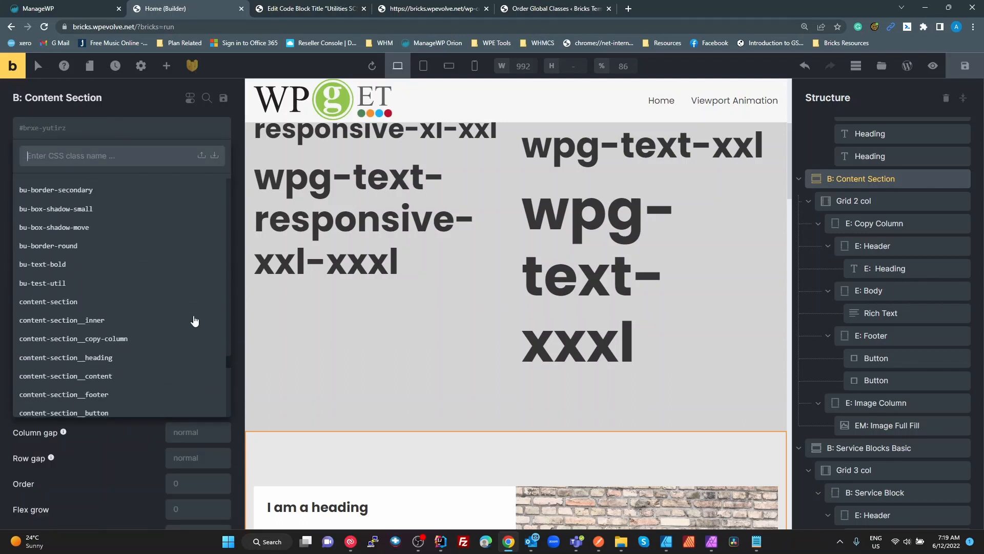
scroll(194, 320, down, 5)
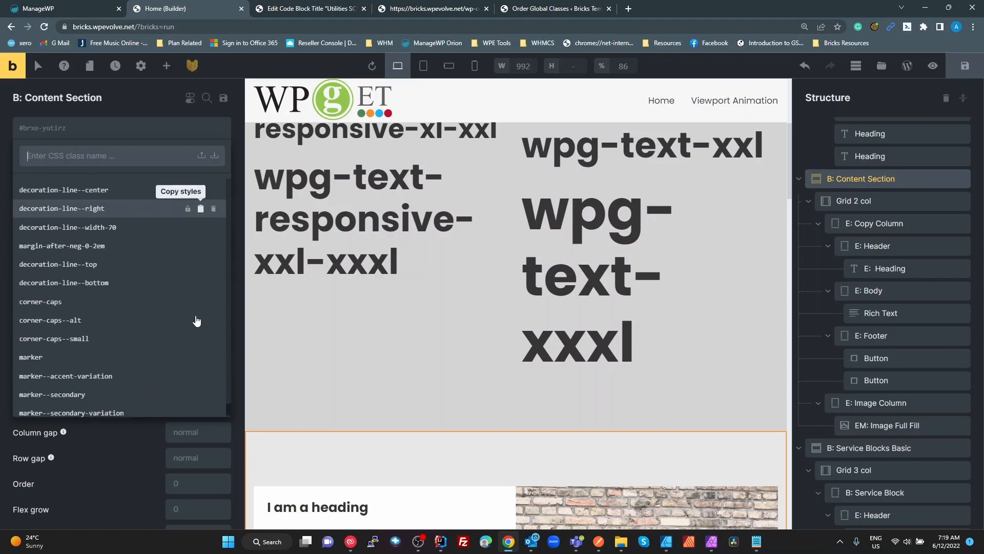
scroll(196, 320, up, 10)
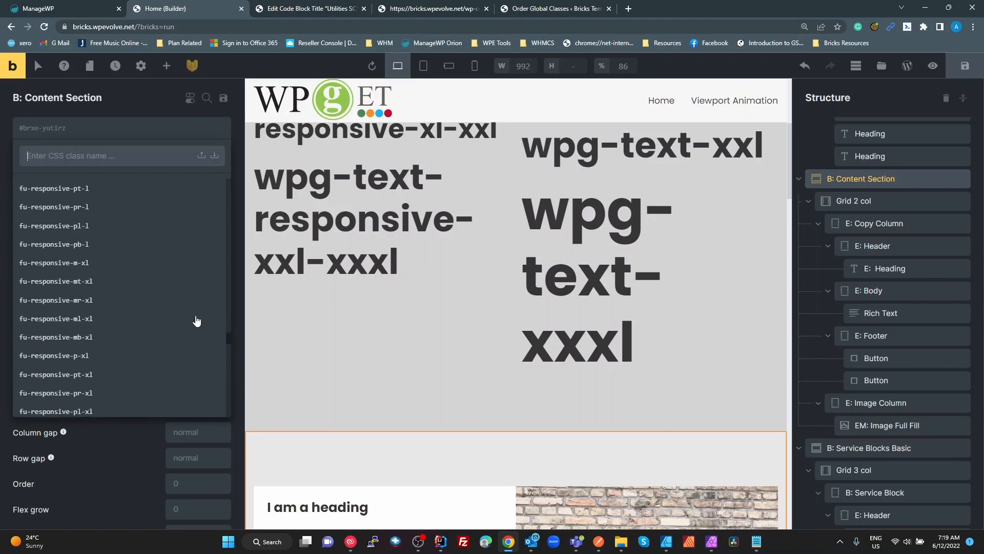
scroll(196, 320, down, 3)
scroll(197, 323, up, 1)
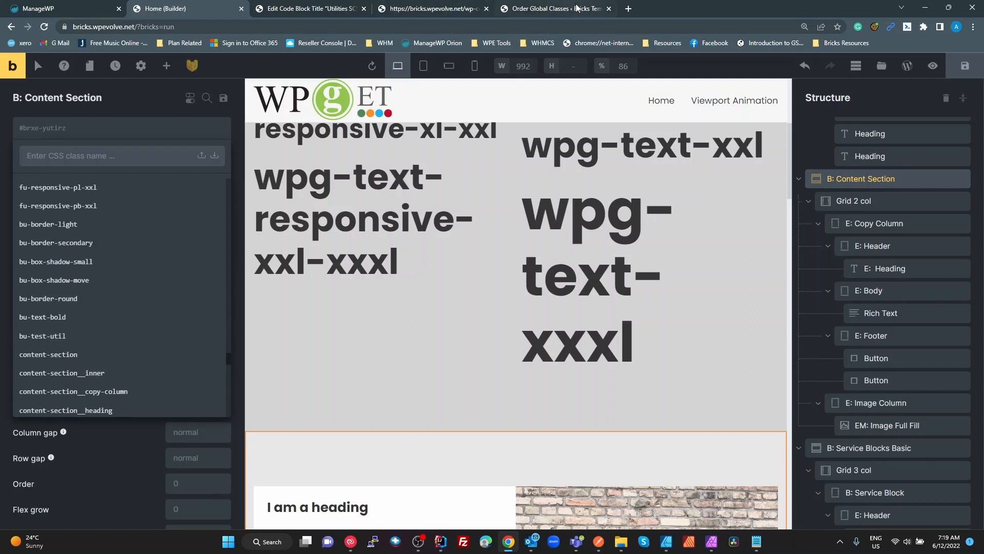
click(559, 9)
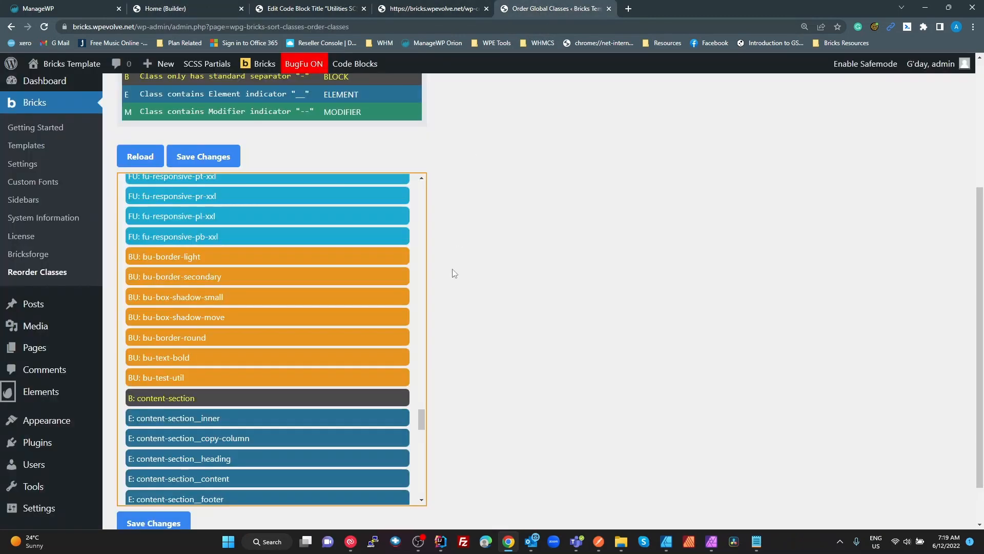
click(423, 11)
Delete the global classes bu-test-util and test-util in the home page builder and save the page.
click(226, 16)
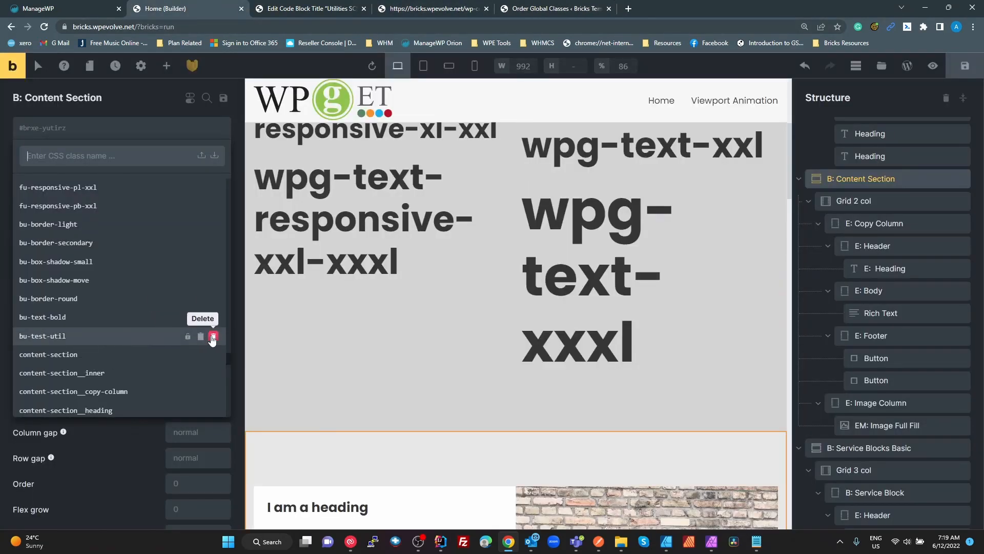
click(213, 336)
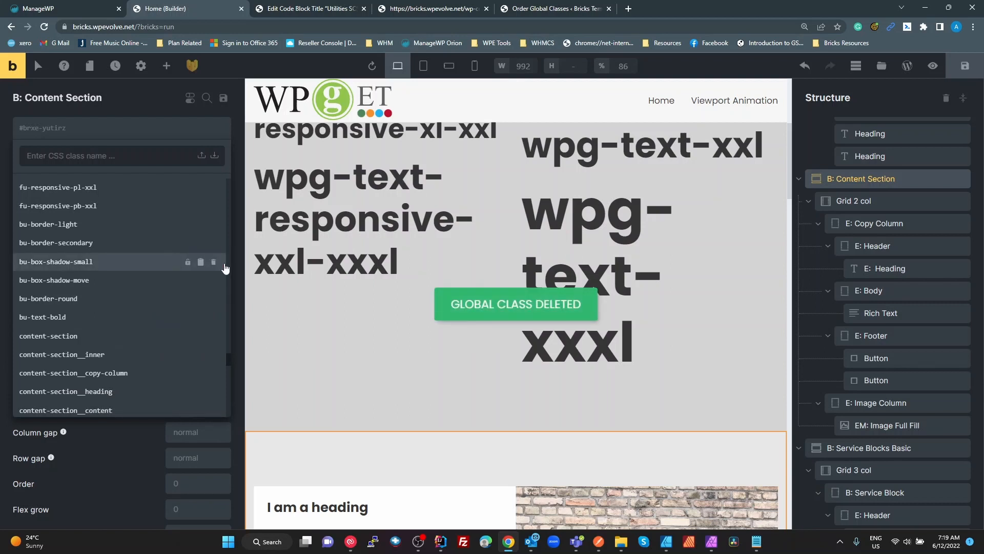
scroll(228, 386, down, 5)
scroll(228, 386, down, 5)
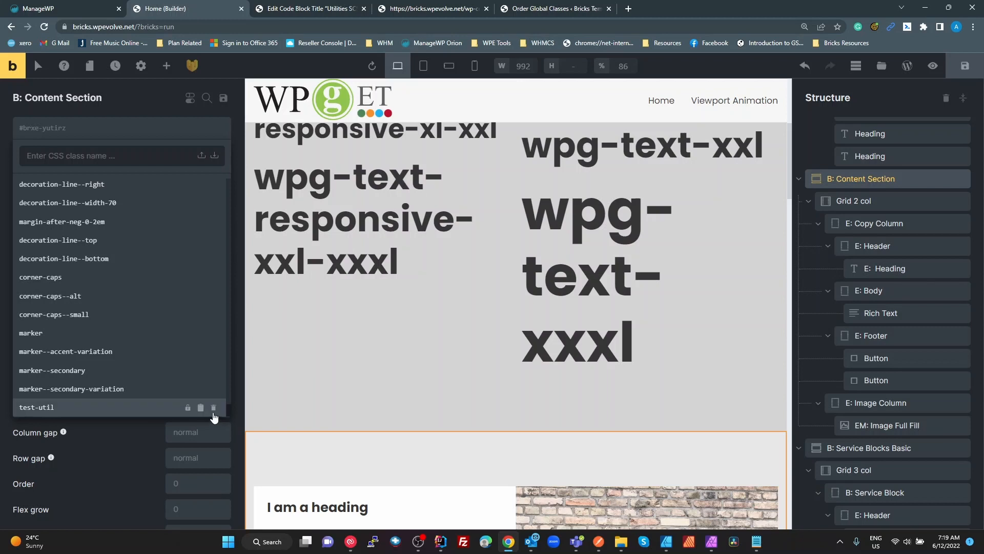
click(213, 409)
click(213, 409)
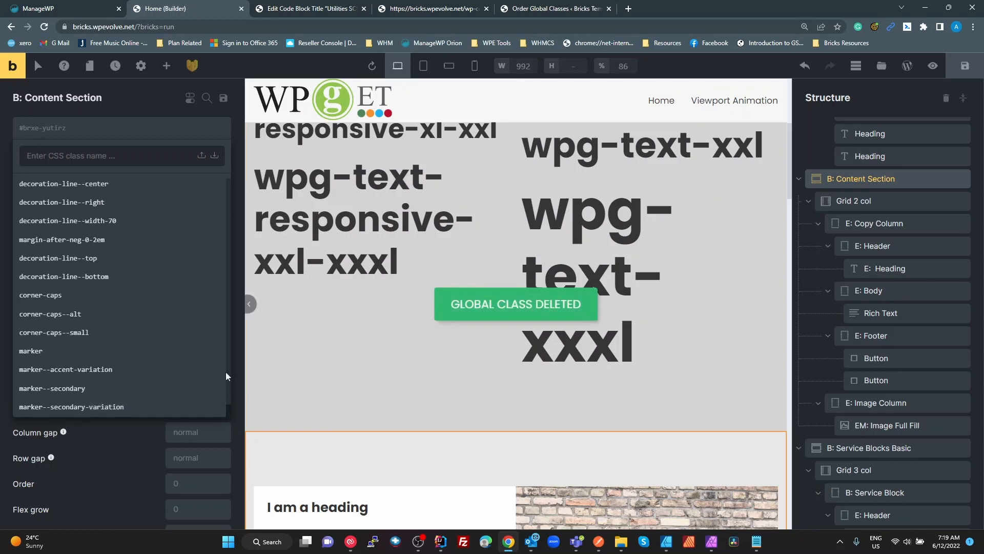
click(964, 66)
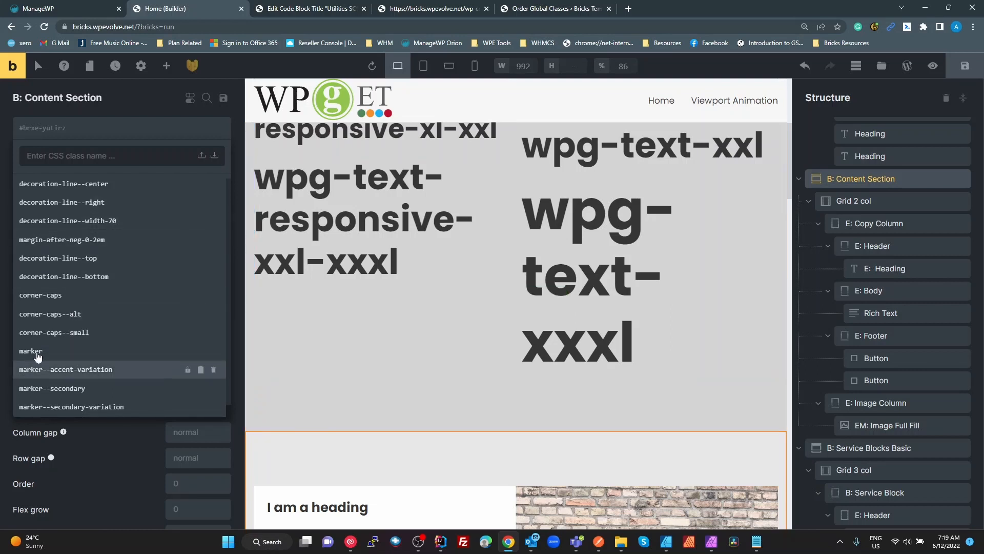
Review the decoration-line, corner-caps and marker classes in the builder's class list alongside the Decorations Utils samples on the page.
click(553, 8)
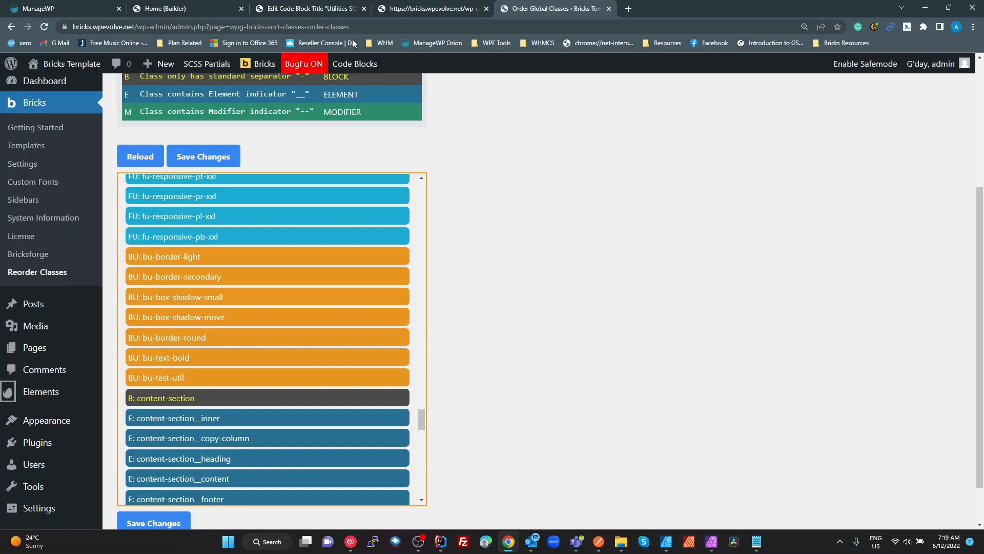
click(156, 8)
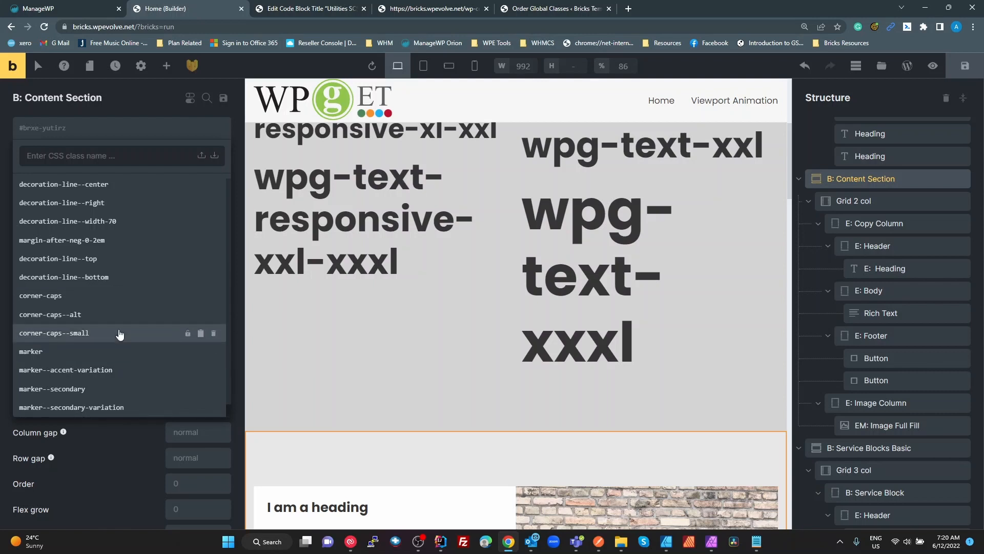
click(97, 163)
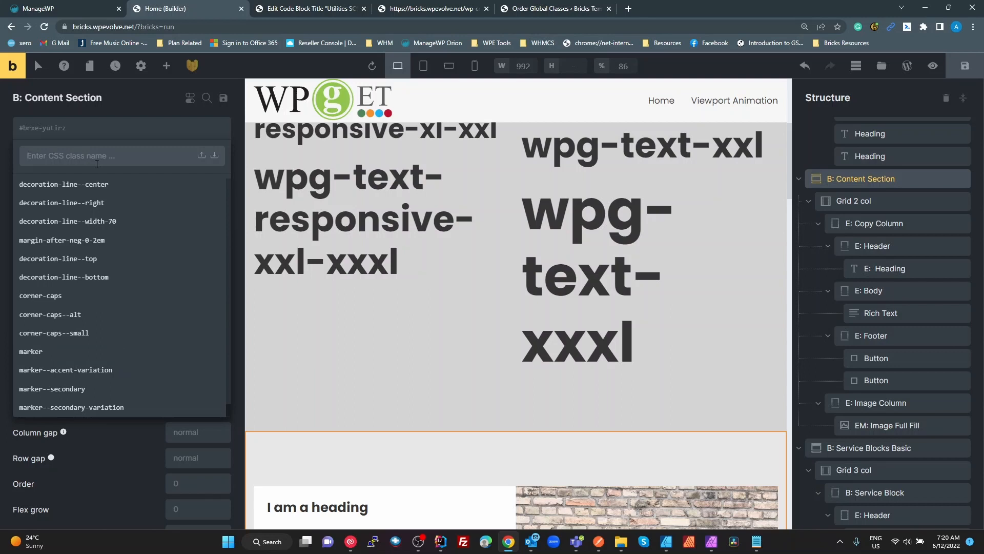
scroll(130, 211, up, 3)
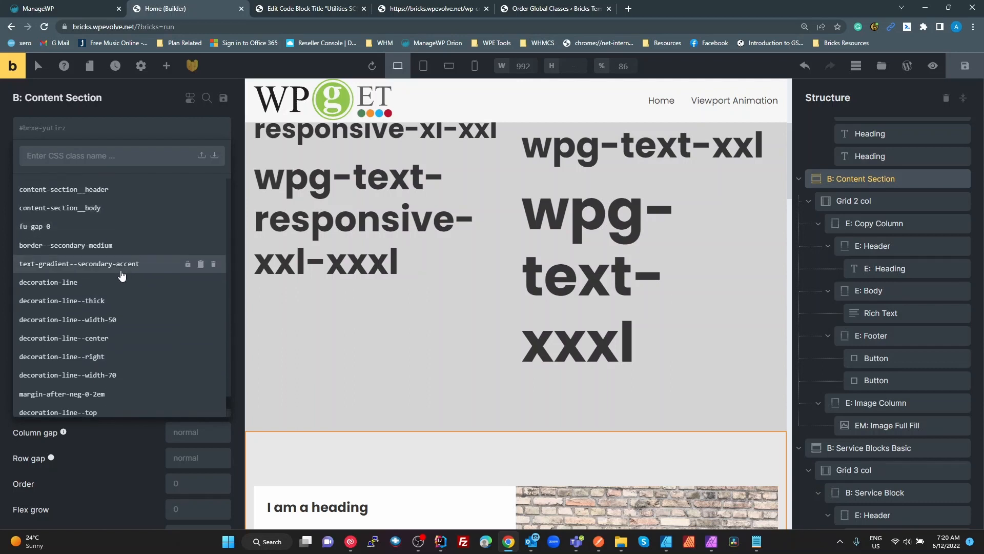
scroll(135, 291, down, 1)
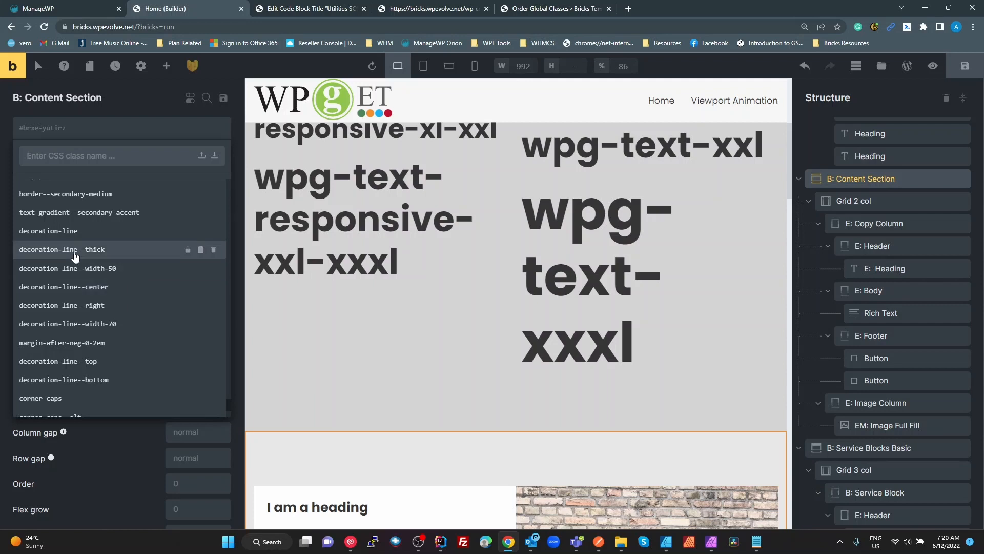
scroll(556, 348, down, 15)
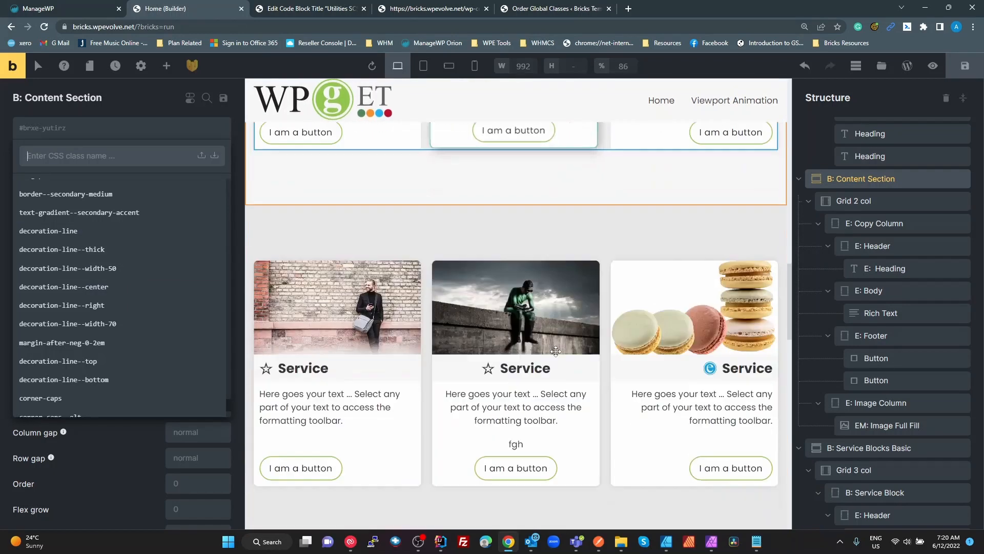
scroll(556, 348, down, 10)
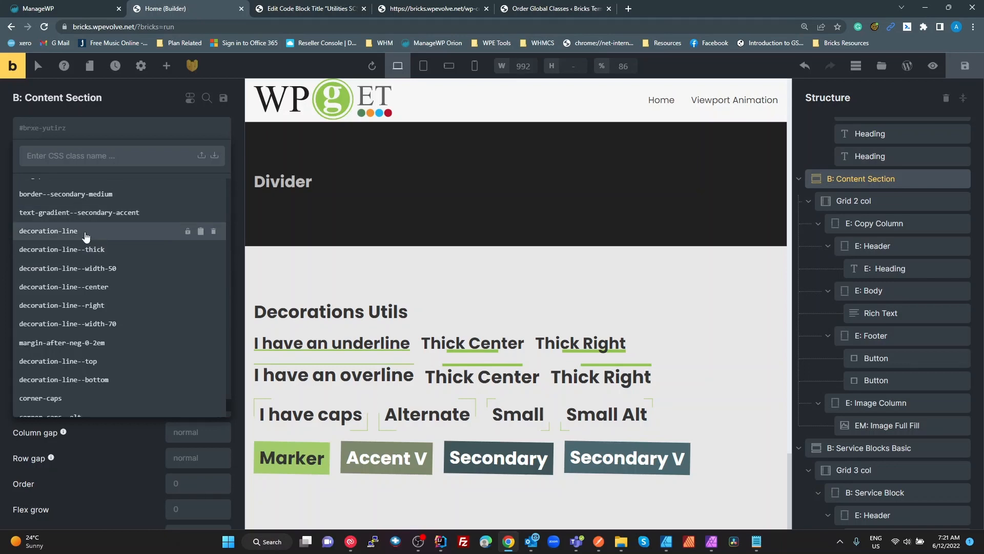
scroll(92, 379, down, 3)
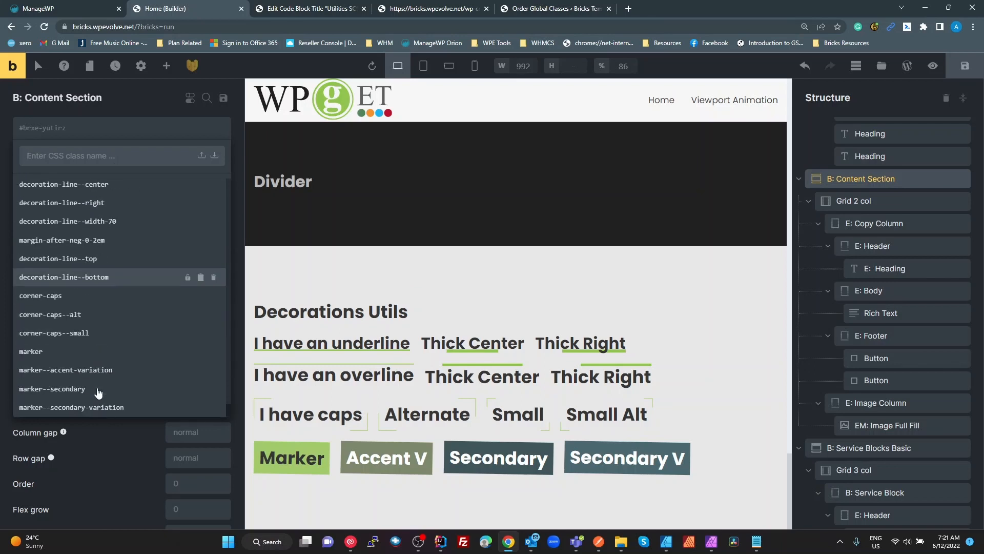
scroll(148, 359, up, 3)
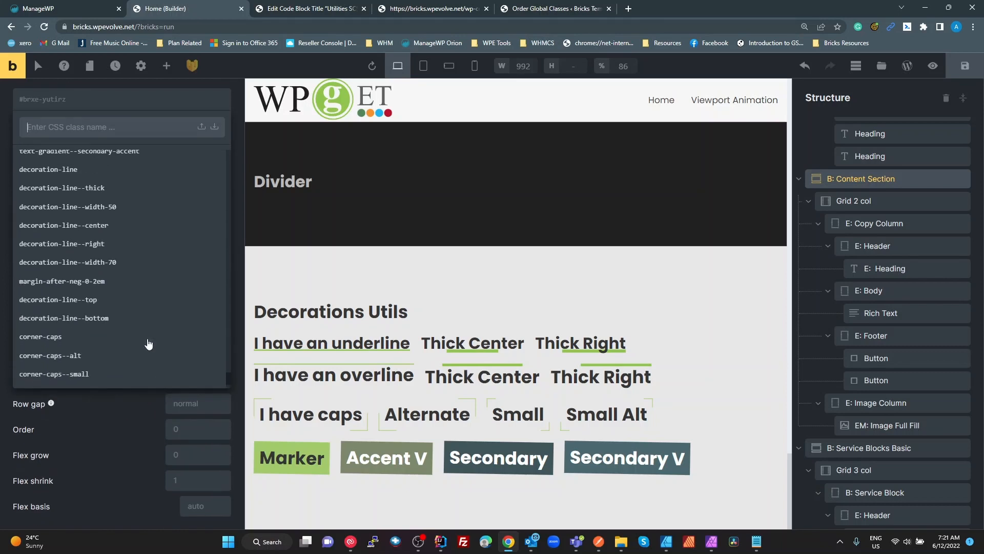
Examine the margin-after-neg-0-2em, decoration-line and decoration-line--bottom classes assigned to the "I have an underline" heading.
scroll(134, 228, up, 1)
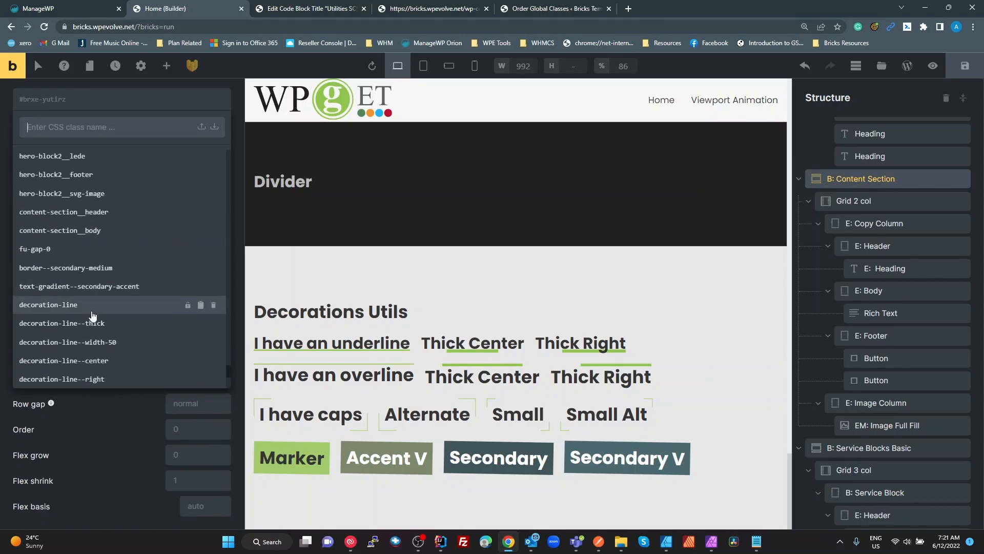
scroll(169, 304, down, 1)
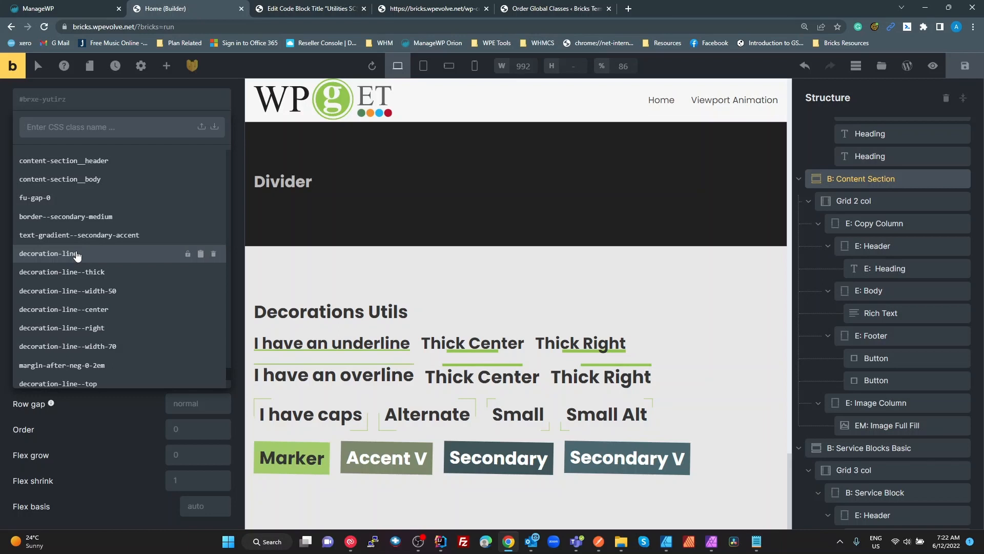
click(334, 343)
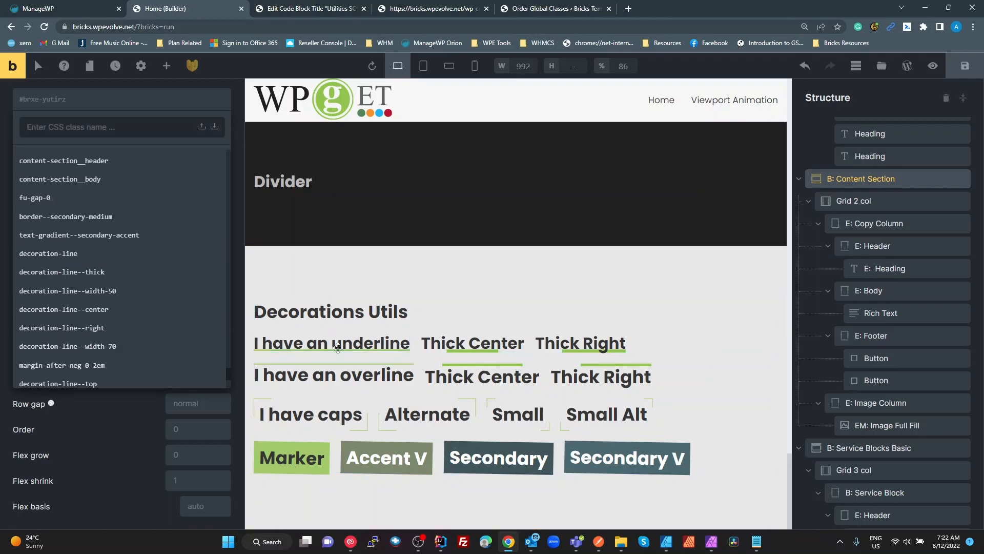
click(134, 148)
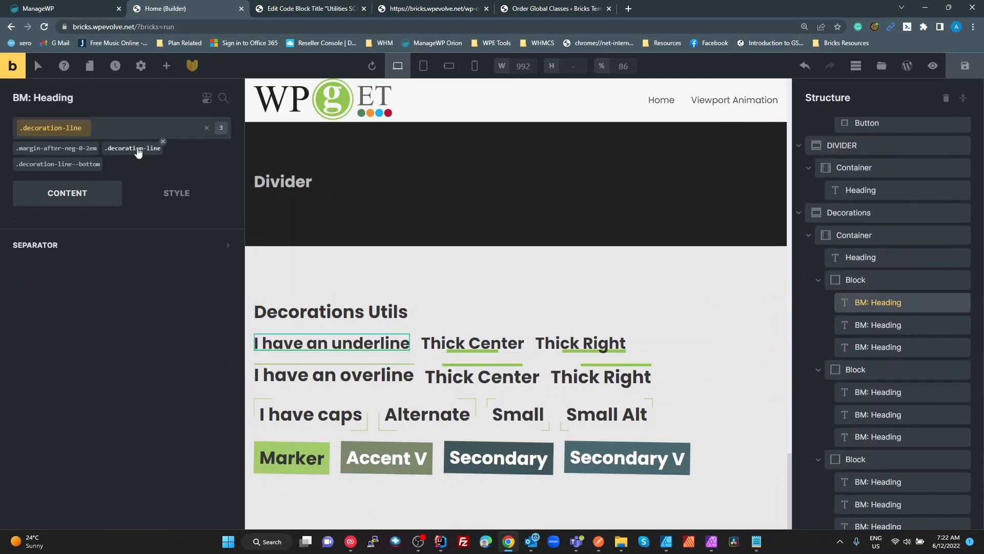
click(76, 165)
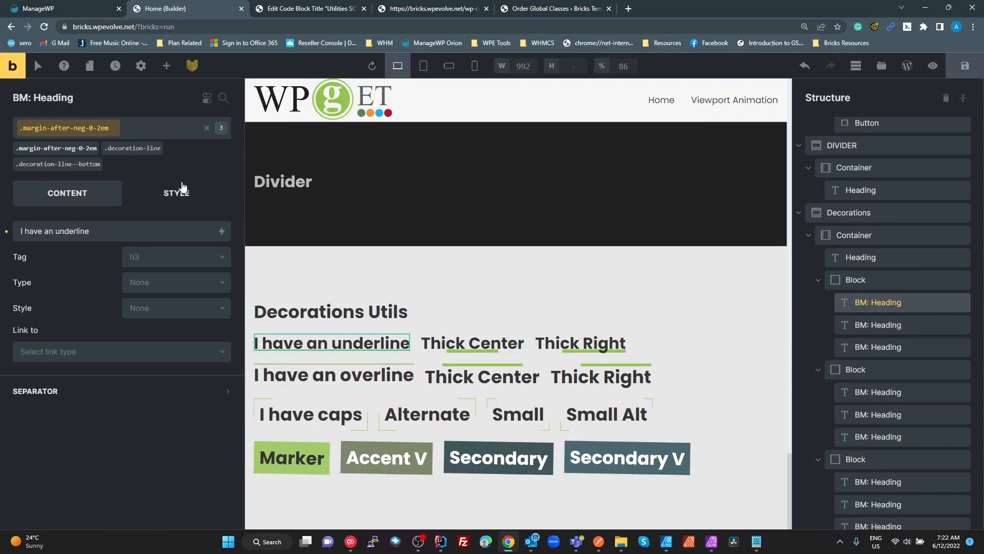
click(132, 152)
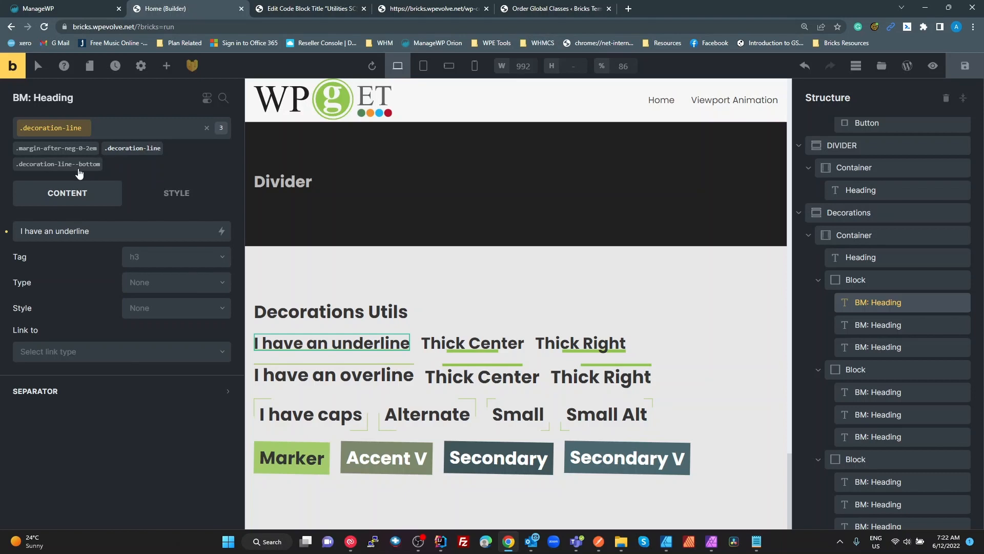
click(79, 167)
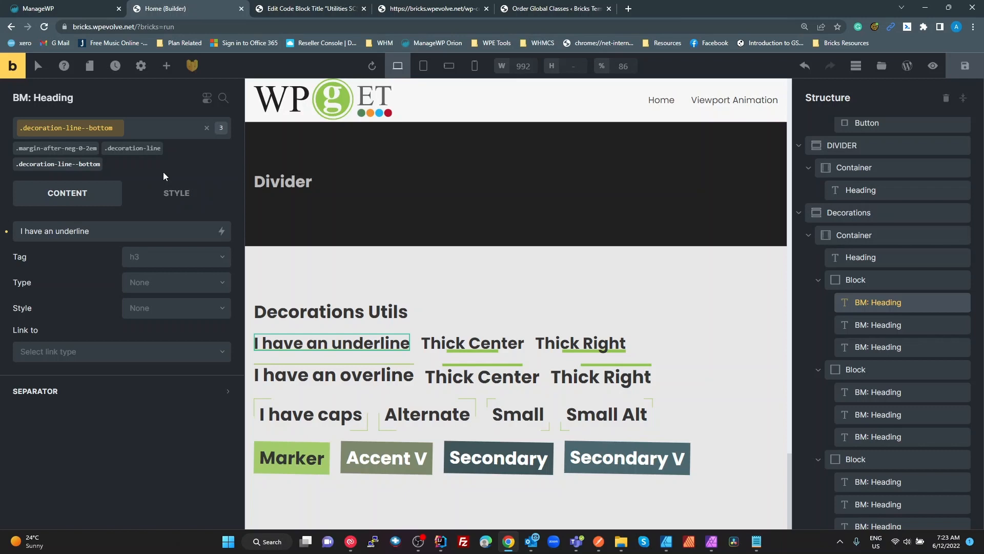
click(144, 148)
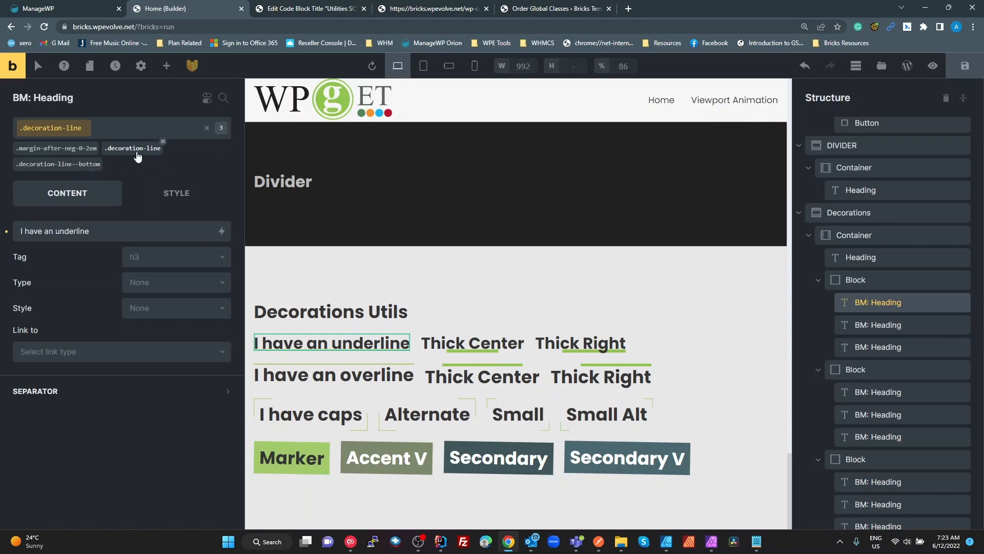
click(139, 157)
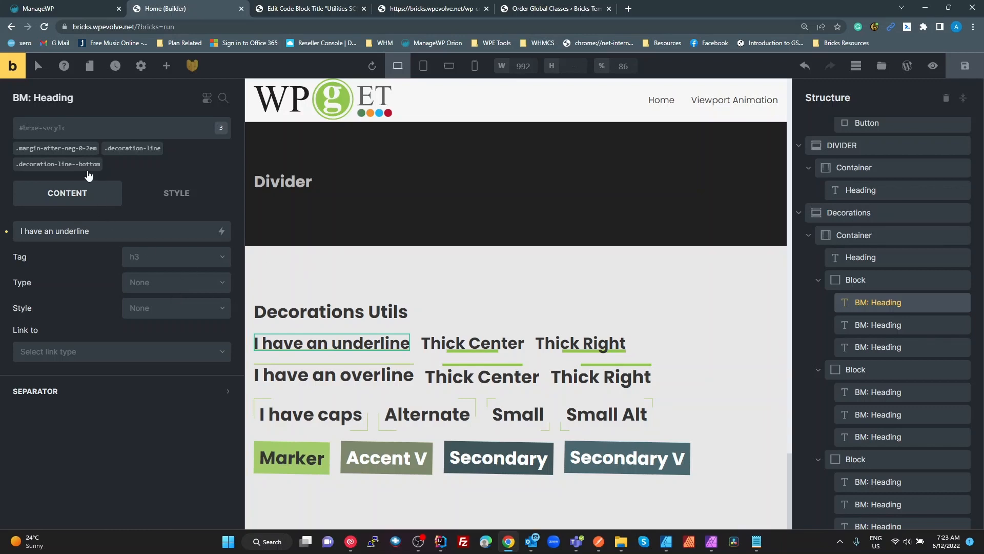
click(81, 168)
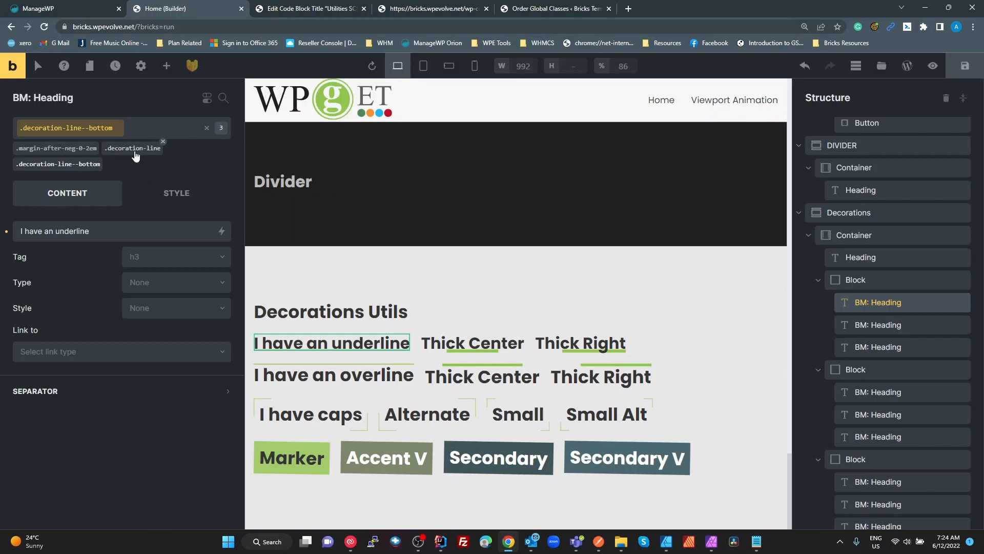
click(135, 152)
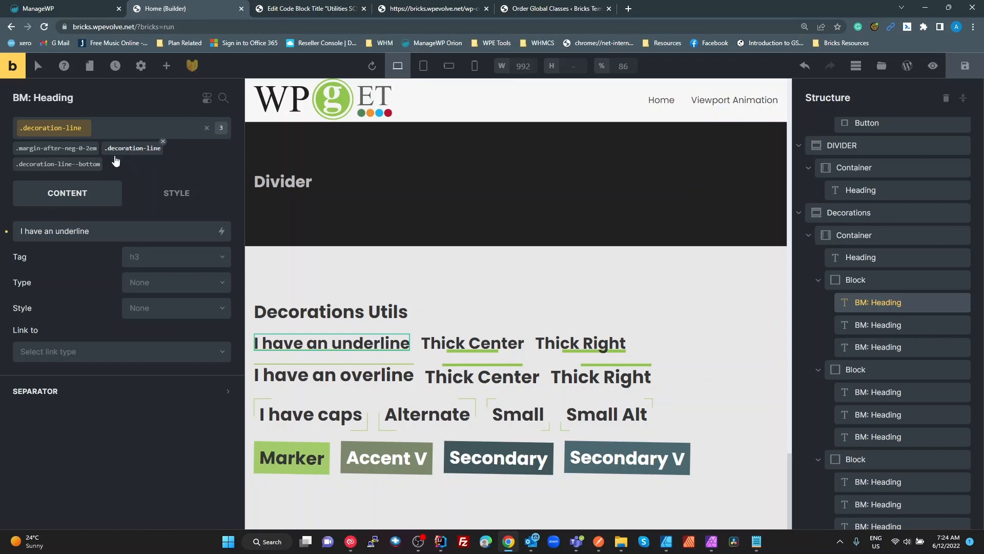
click(86, 166)
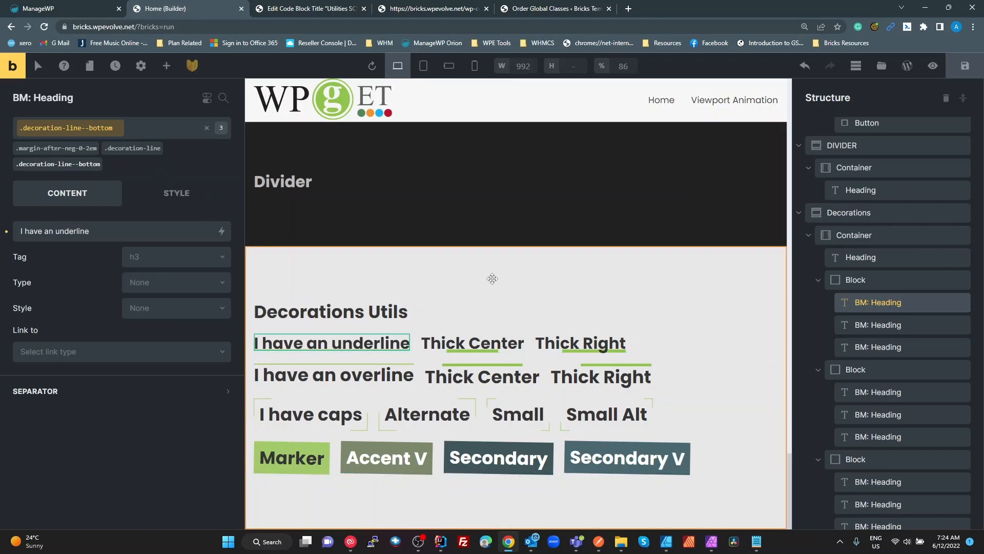
Remove the bu-text-bold class from the Decorations section.
click(492, 278)
click(125, 136)
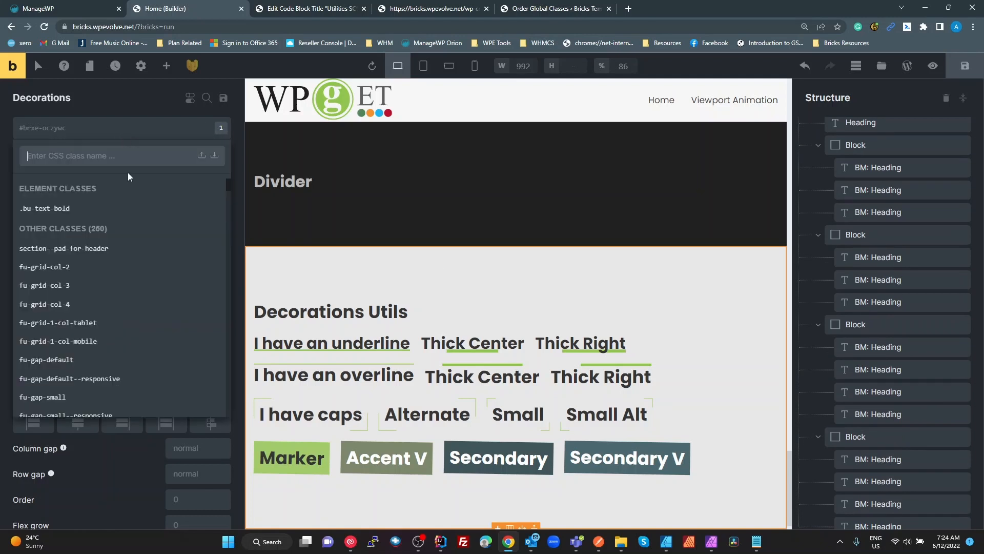
click(111, 129)
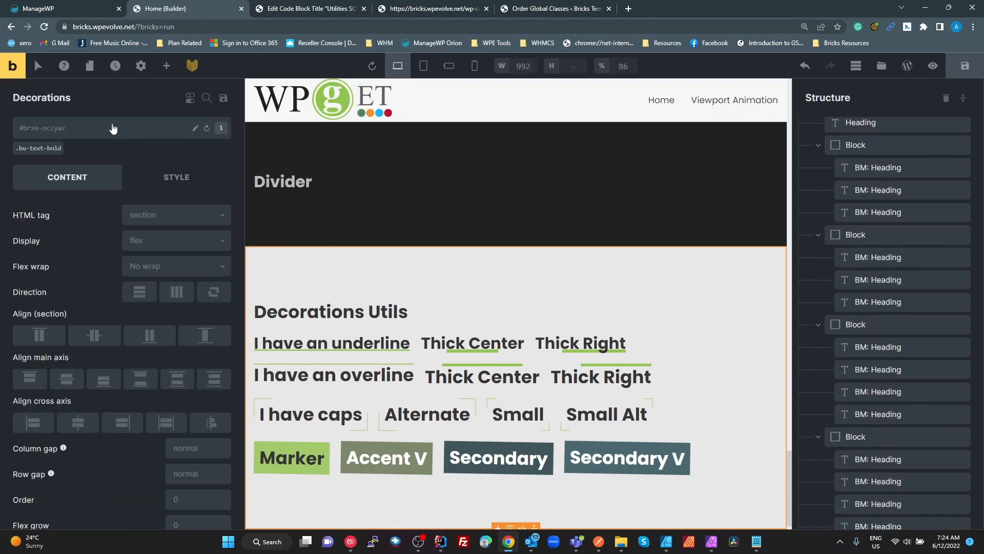
click(66, 148)
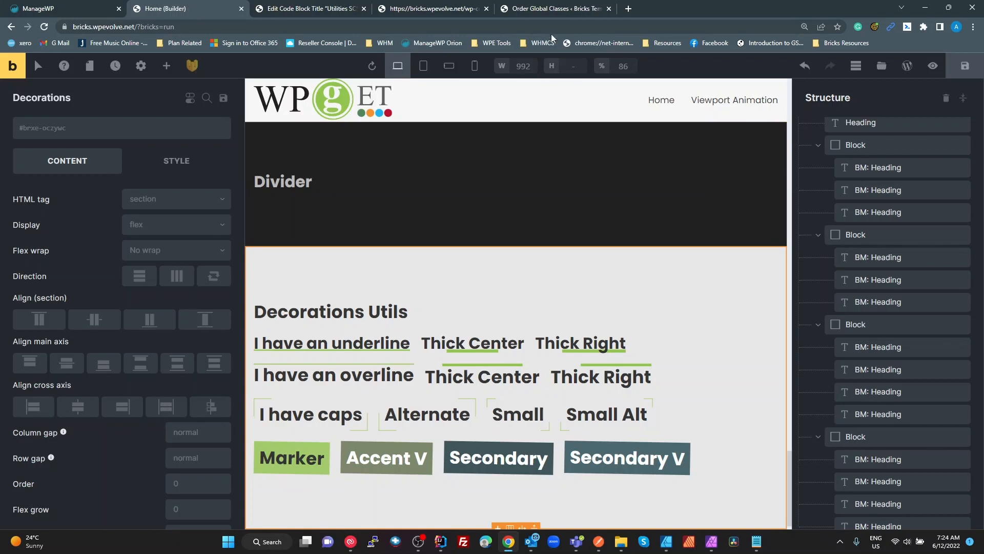
Review the fu- and bu- utility naming rules and class order on the Order Global Classes page, and return to the home page builder.
click(561, 10)
scroll(492, 329, down, 1)
scroll(501, 333, up, 5)
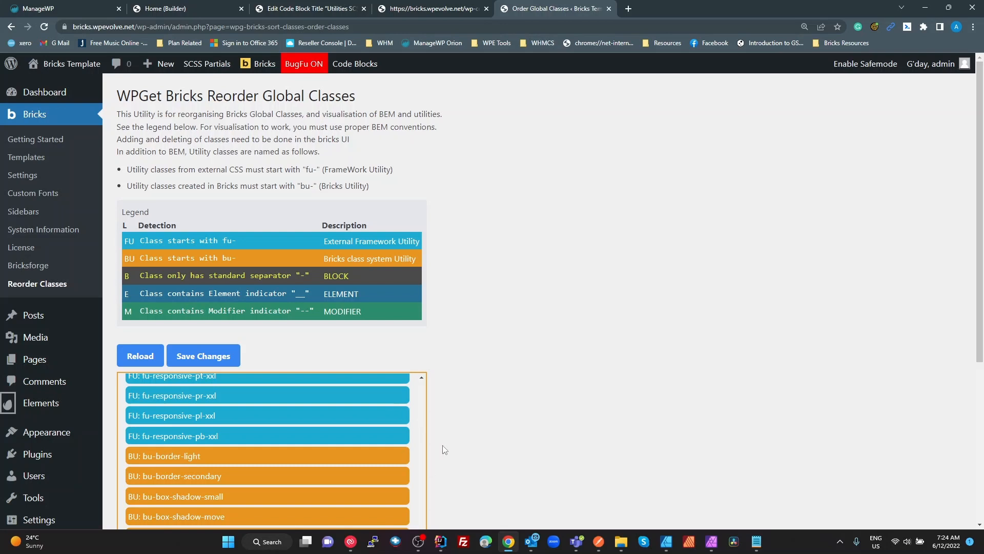
click(179, 9)
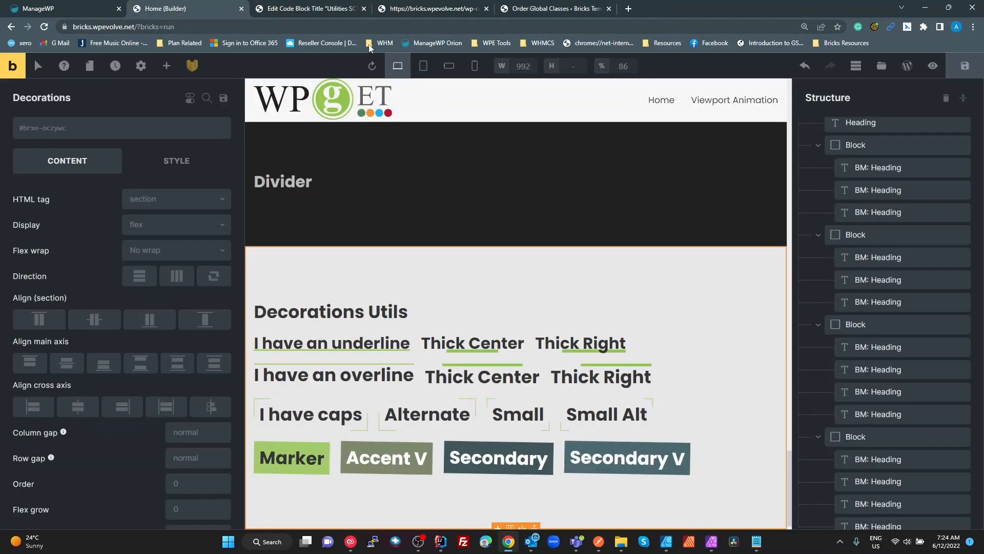
Select the wpg-text-responsive-xs-s heading under Responsive With Clamp to inspect its assigned class.
scroll(459, 327, up, 3)
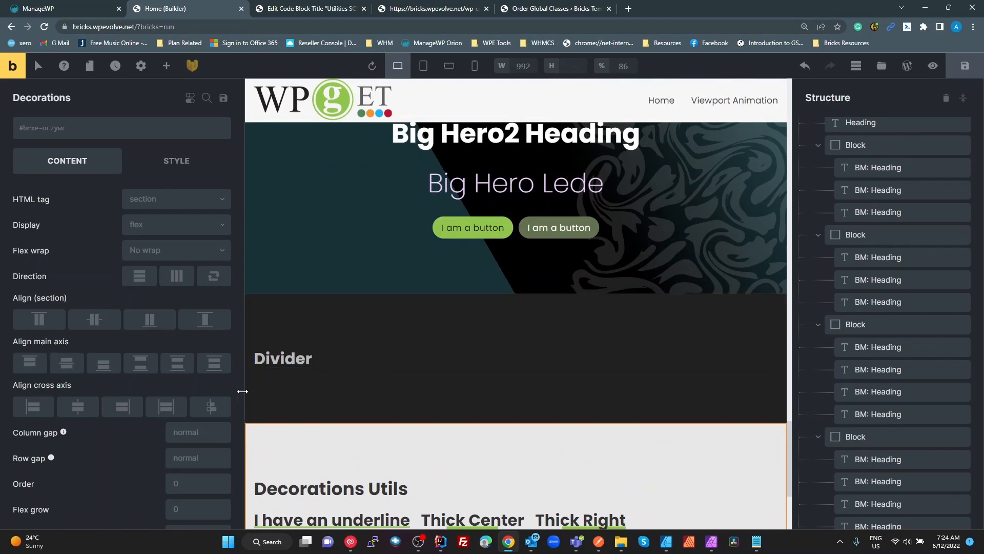
scroll(536, 403, up, 6)
scroll(536, 402, up, 10)
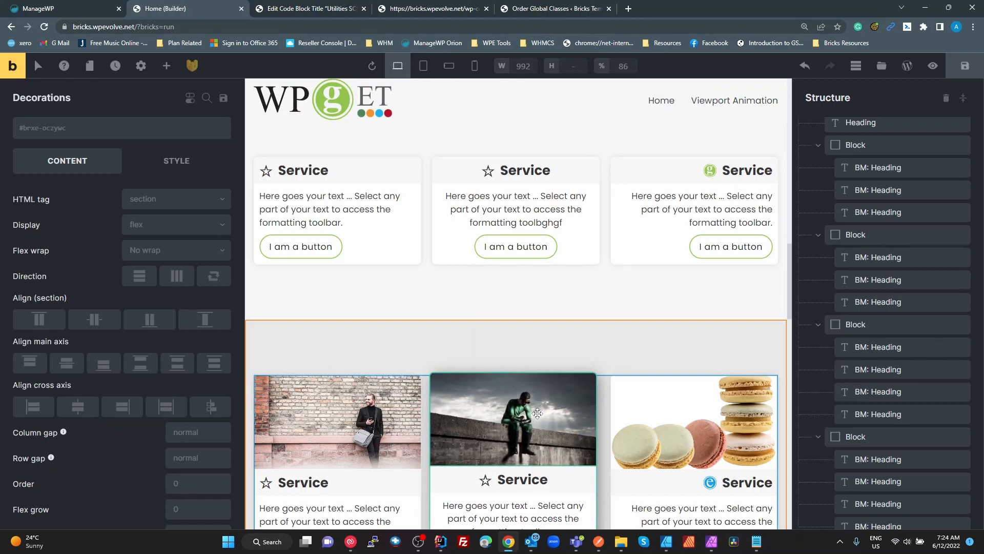
scroll(543, 418, up, 5)
scroll(546, 421, up, 10)
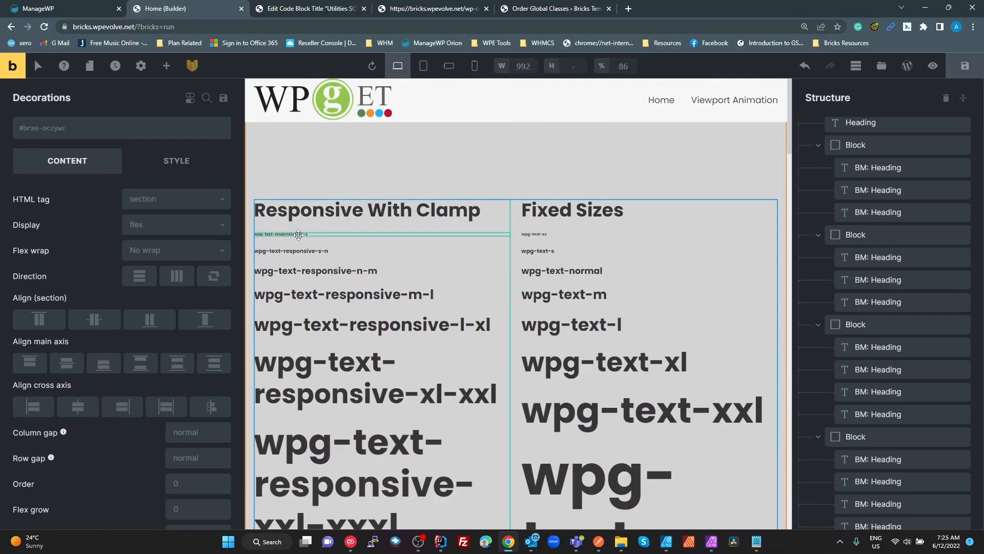
click(300, 235)
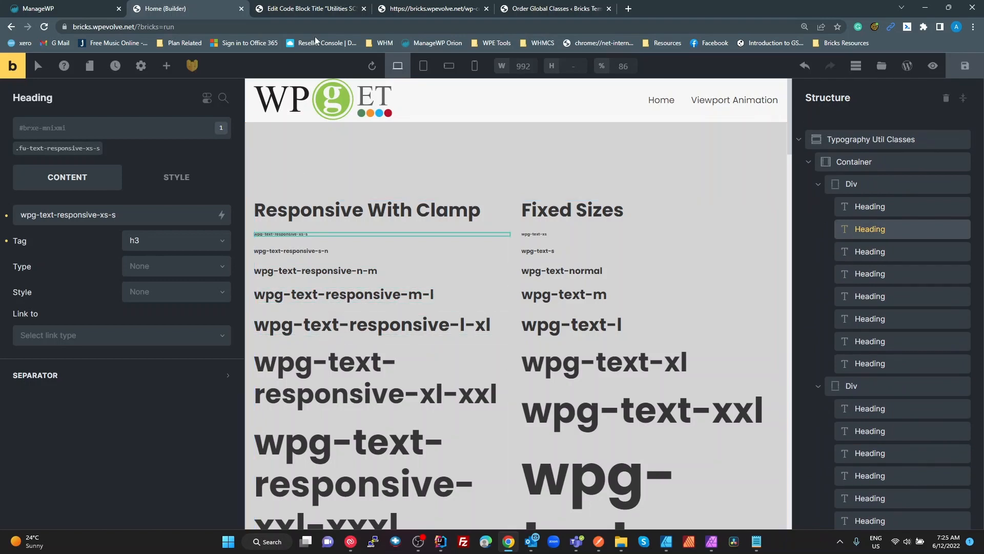
Copy the site address bricks.wpevolve.net from the home builder and load the live home page in a new browser tab.
click(311, 10)
click(436, 9)
click(553, 9)
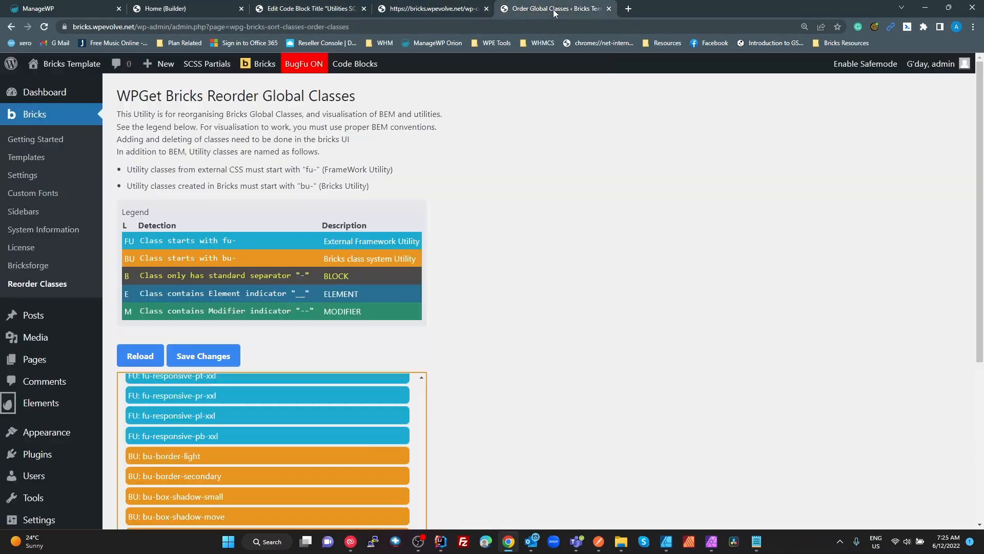
click(197, 8)
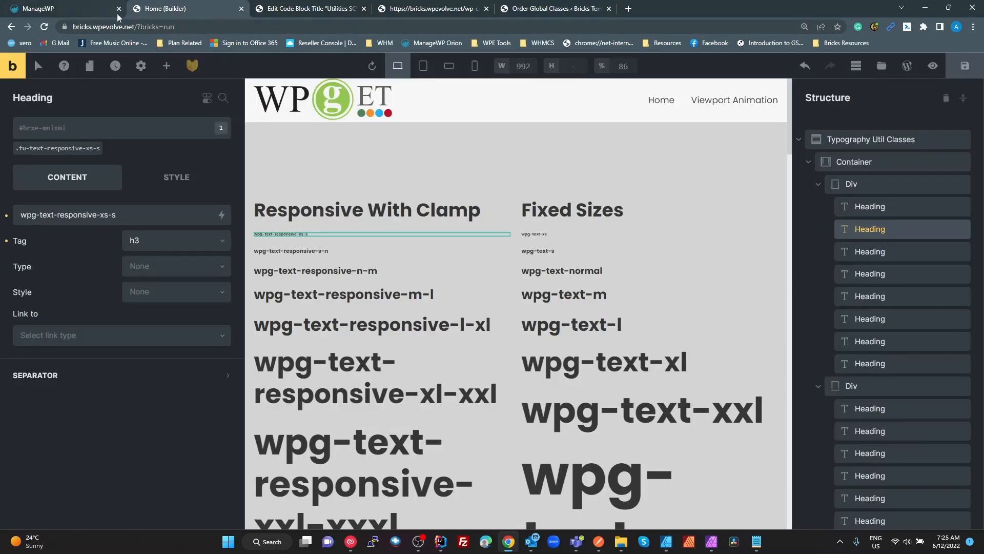
drag(134, 27, 73, 28)
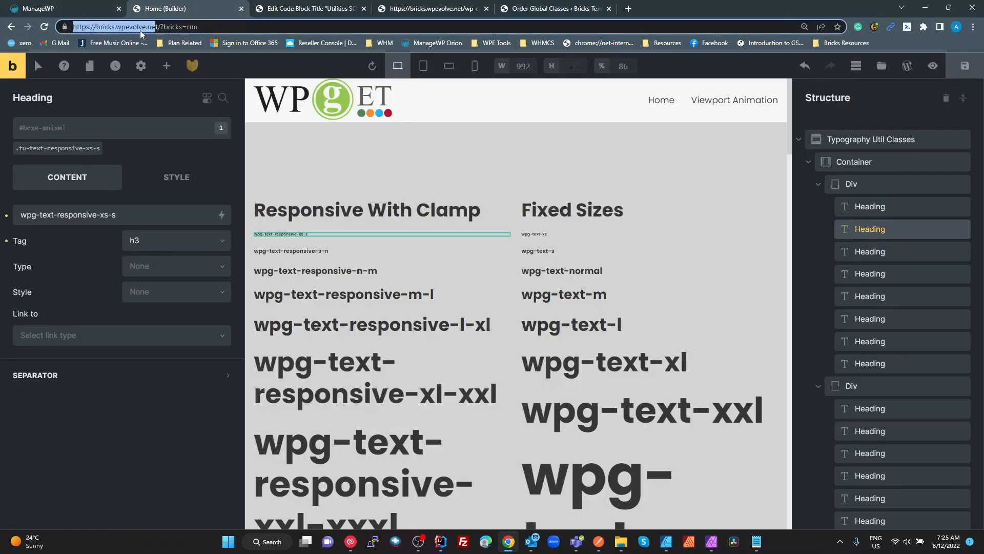
drag(159, 26, 44, 23)
key(ctrl+c)
click(628, 8)
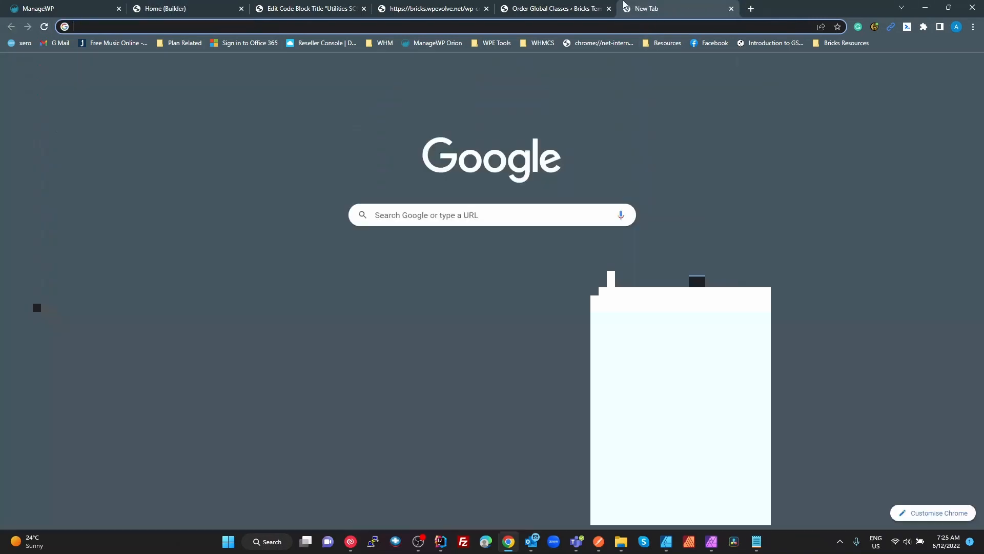
key(ctrl+v)
key(Return)
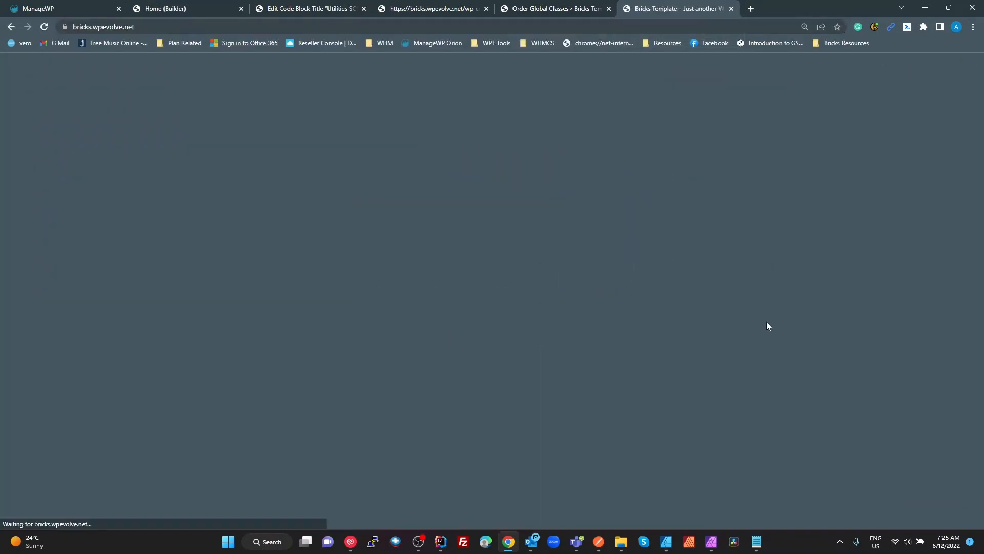
Open the developer tools on the live typography samples, shrink their pane and turn on responsive device emulation.
scroll(397, 378, down, 1)
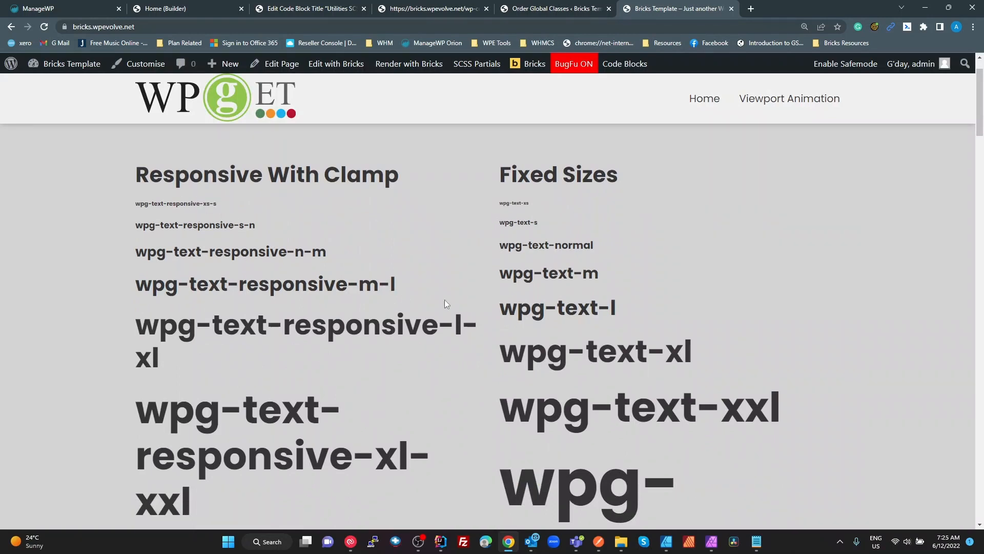
drag(533, 241, 589, 246)
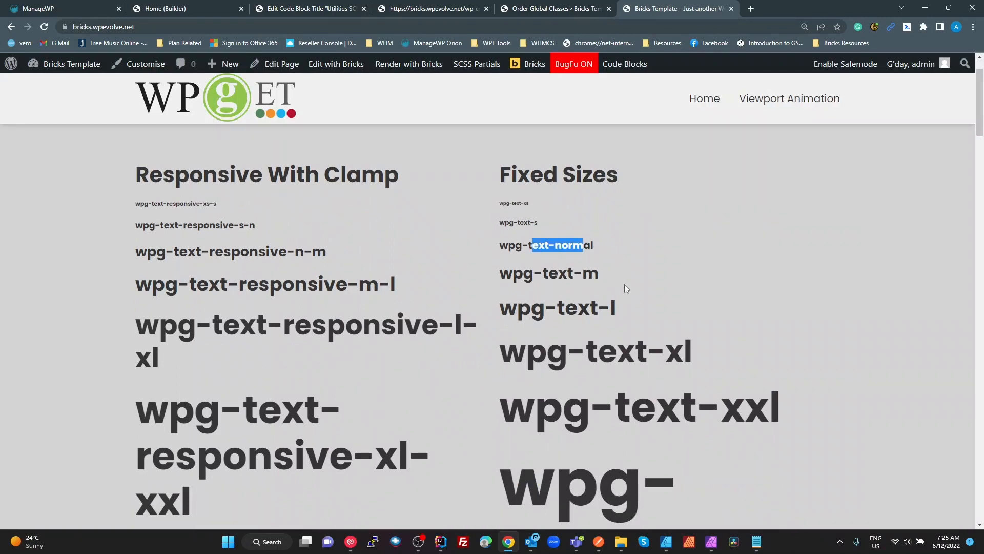
click(652, 252)
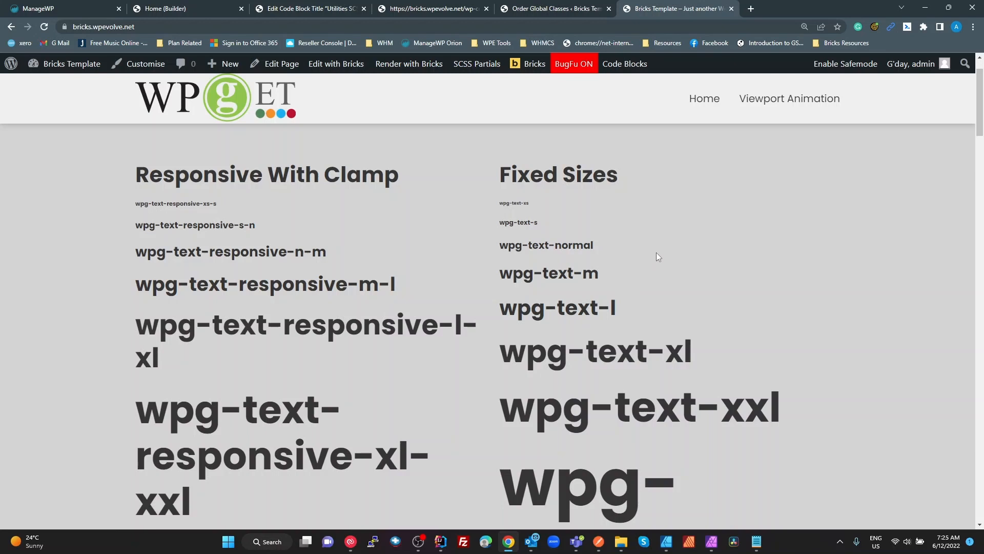
key(ctrl+shift+i)
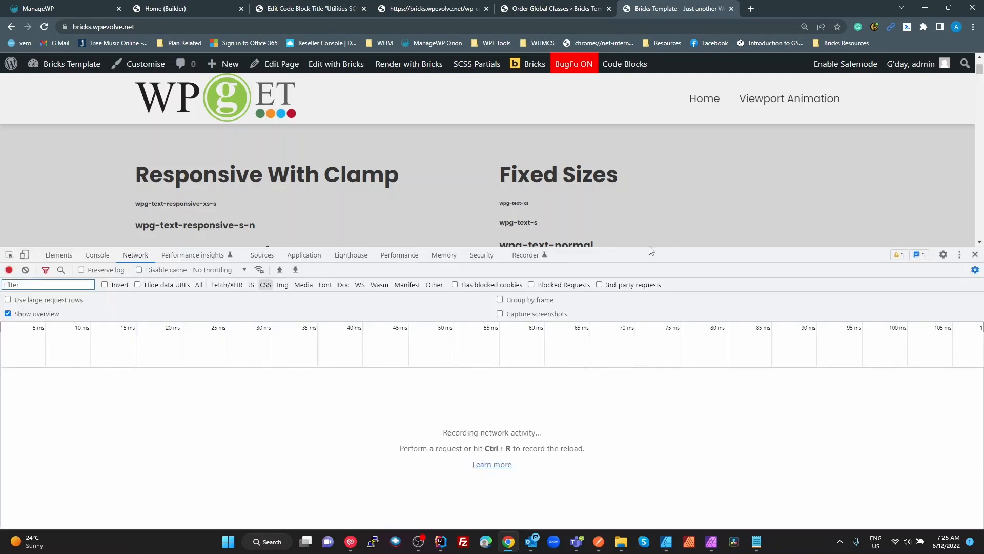
drag(651, 248, 69, 385)
click(24, 425)
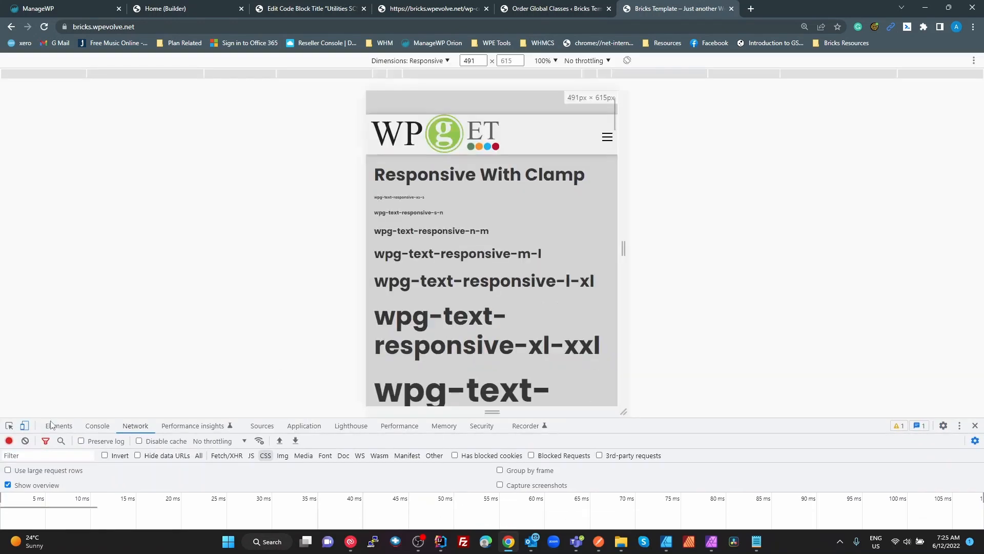
Compare the clamp-based and fixed text sizes at emulated viewport widths of about 1479, 1277 and 1789 px.
drag(630, 251, 877, 249)
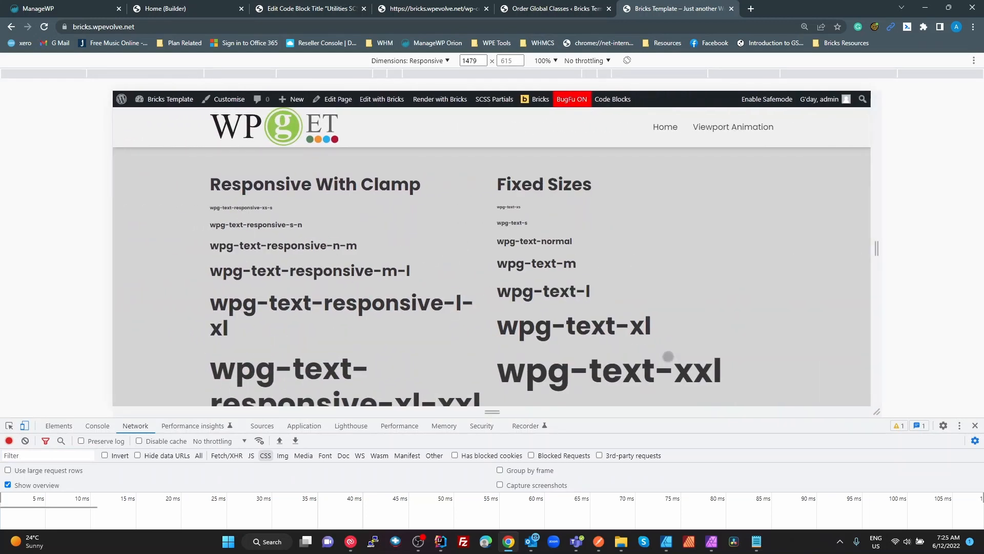
scroll(781, 277, down, 1)
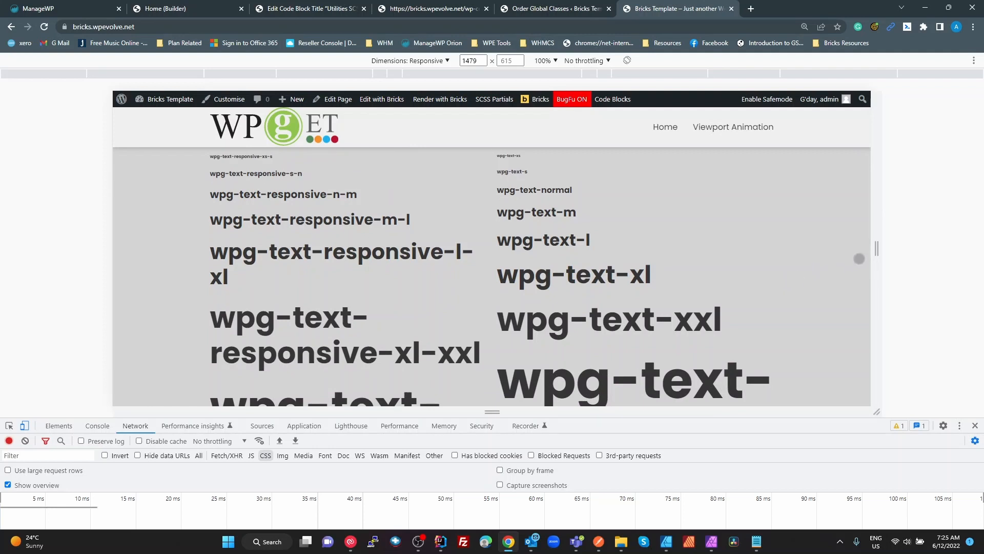
drag(877, 250, 826, 282)
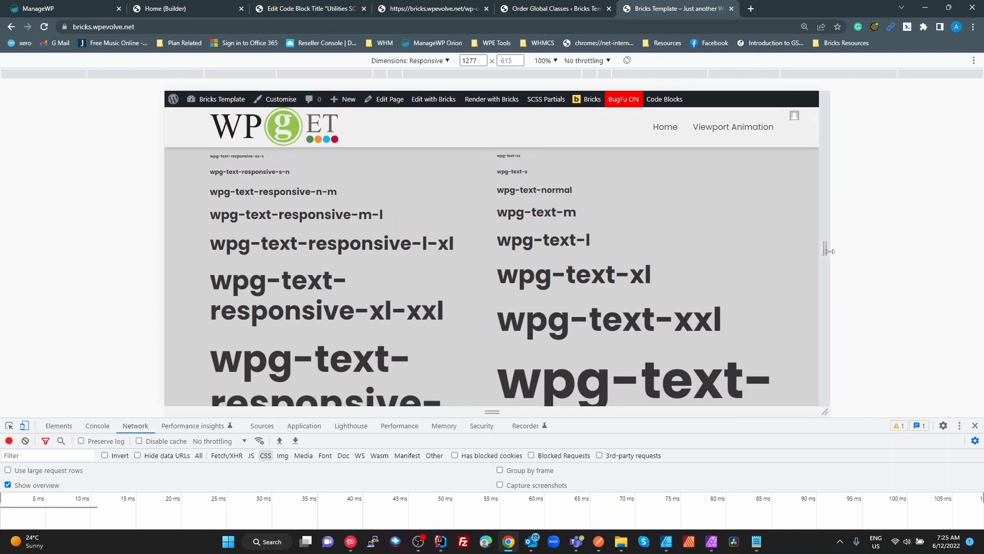
drag(826, 249, 957, 254)
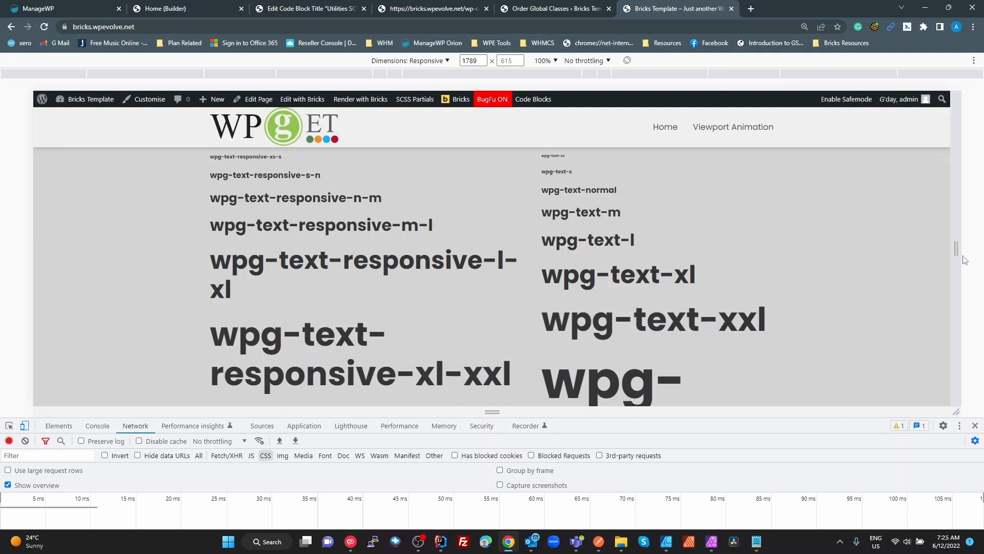
Compare the typography samples at an emulated viewport width of about 1079 px and look through the page down to the Big Hero section.
drag(956, 255, 768, 296)
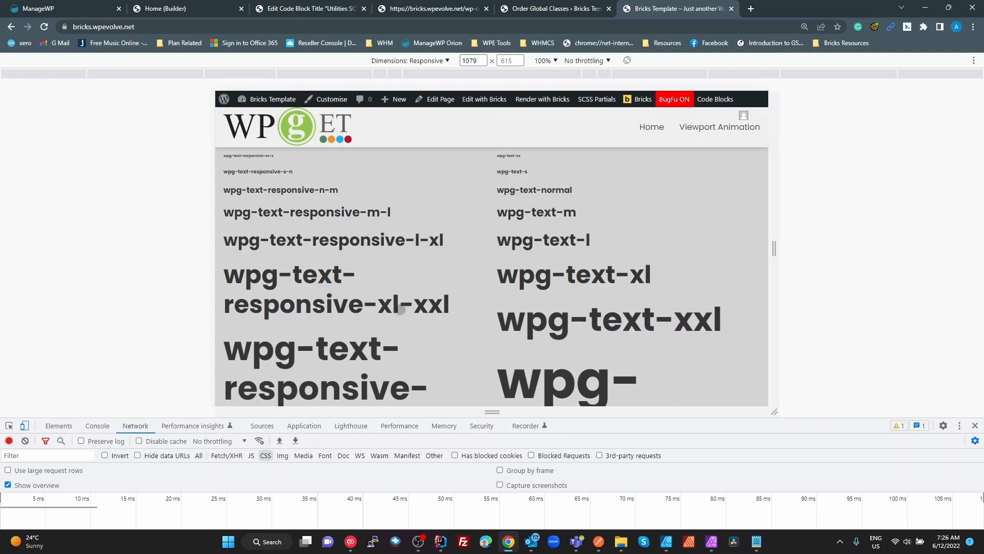
scroll(697, 256, down, 20)
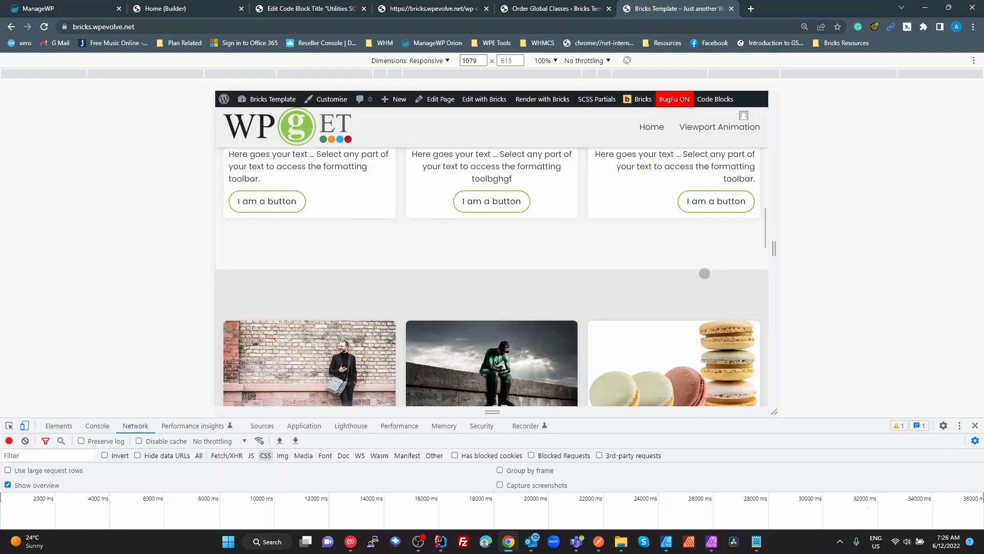
scroll(702, 268, up, 6)
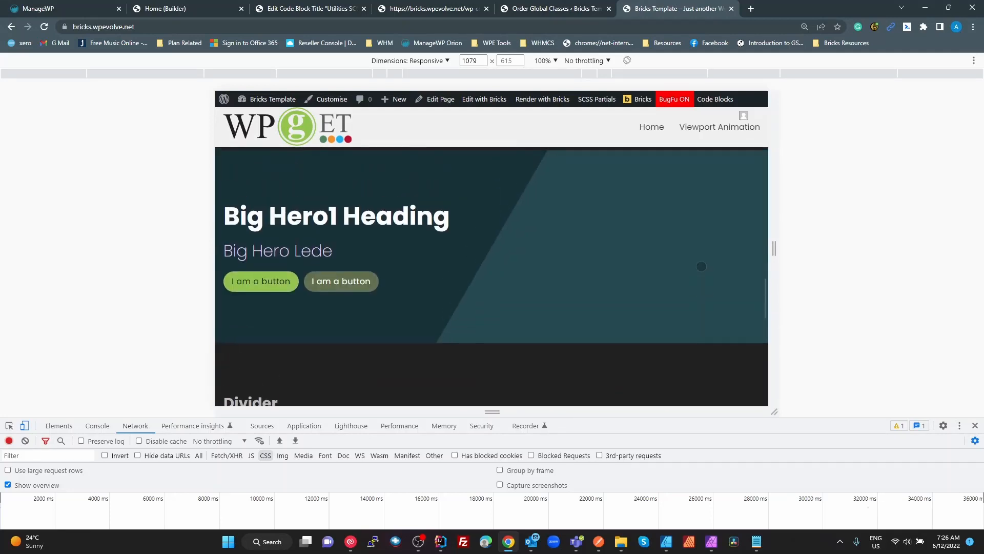
Widen the emulated viewport to about 1583 px to check the Big Hero heading, and turn off device emulation.
drag(778, 250, 903, 251)
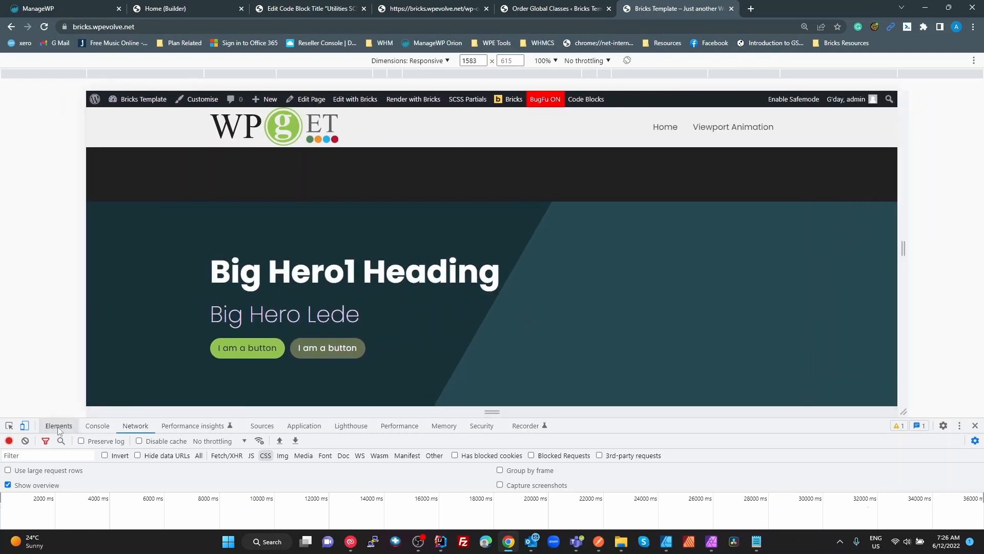
click(24, 426)
scroll(114, 113, up, 5)
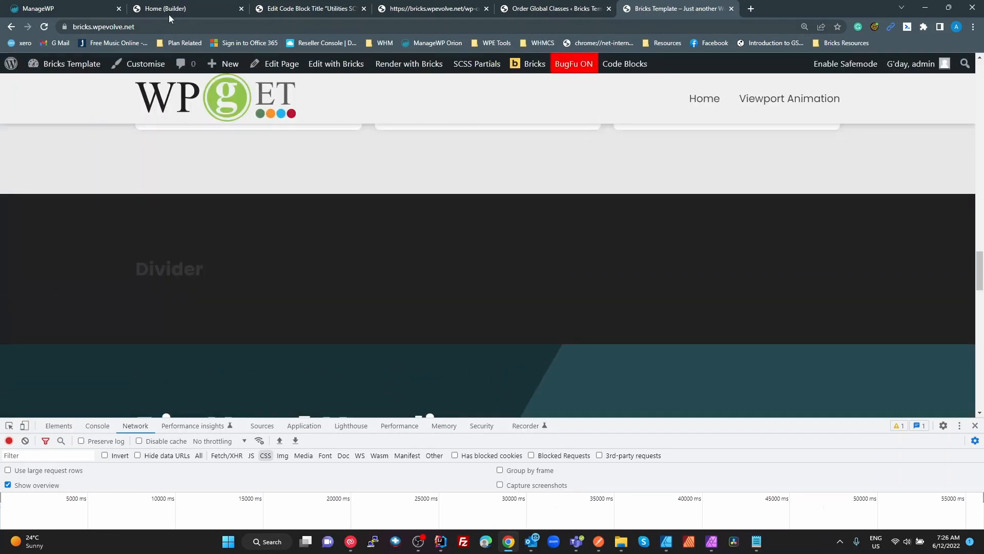
Return to the home page builder and insert a heading element below the wpg-text-responsive-xs-s heading, keeping it selected.
click(167, 9)
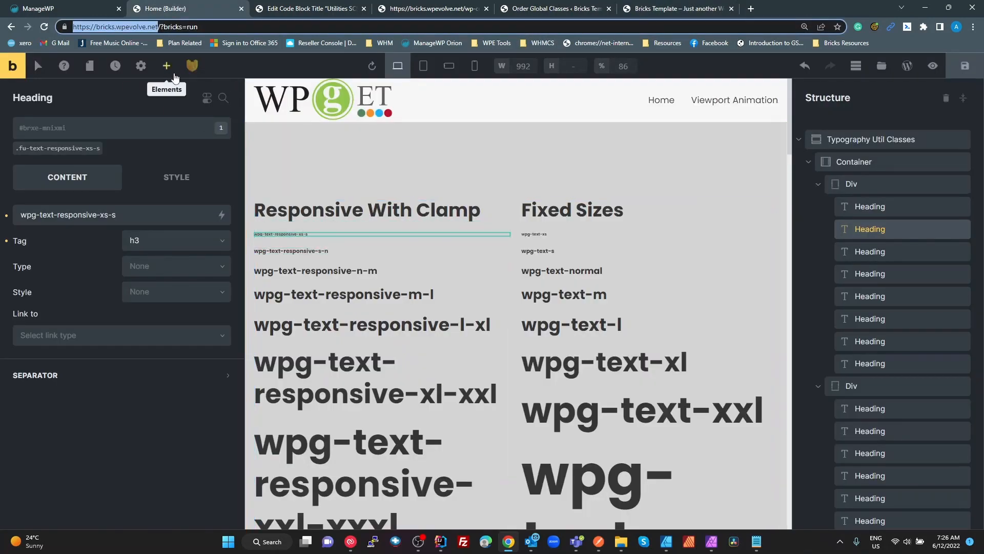
click(166, 66)
drag(110, 314, 245, 205)
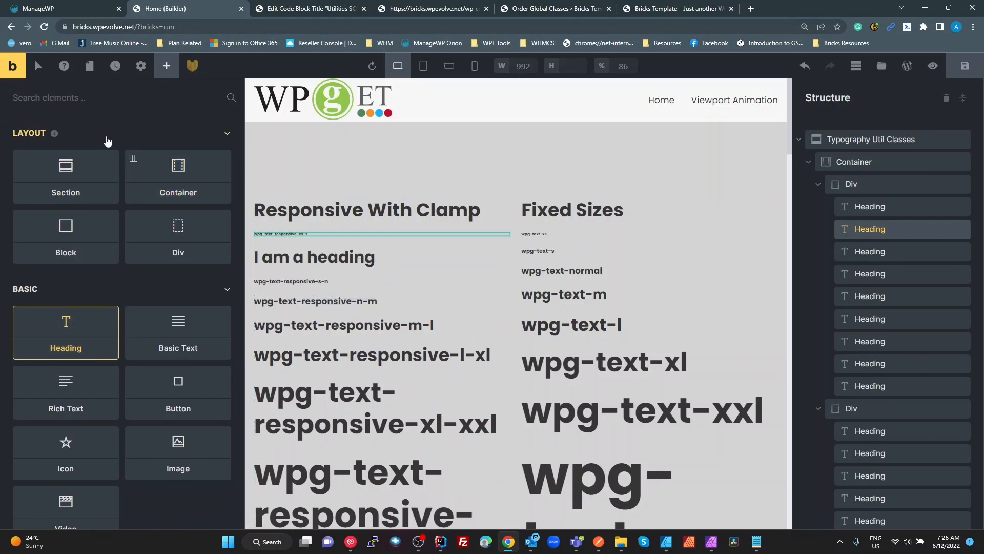
click(308, 254)
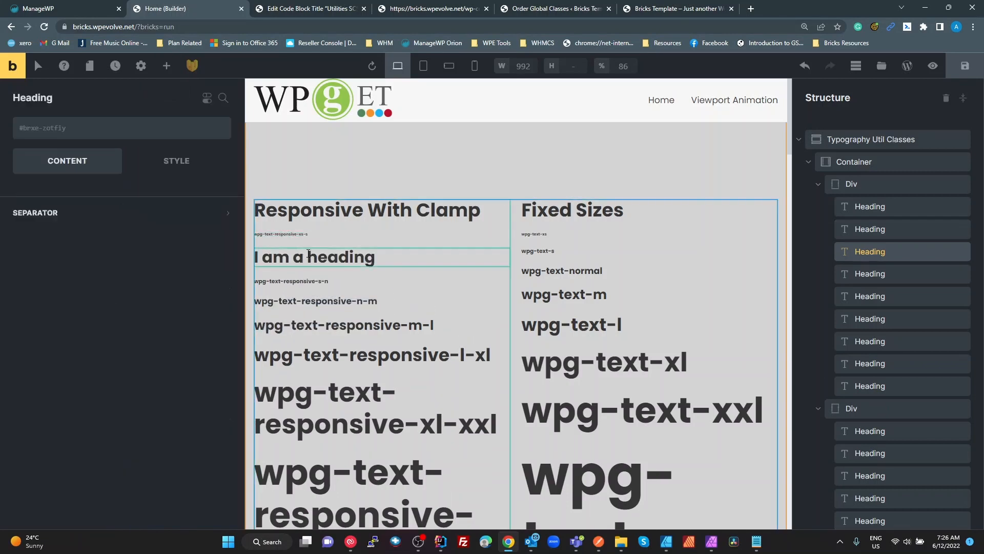
Assign the fu-text-responsive-m-l utility class to the inserted heading.
click(83, 132)
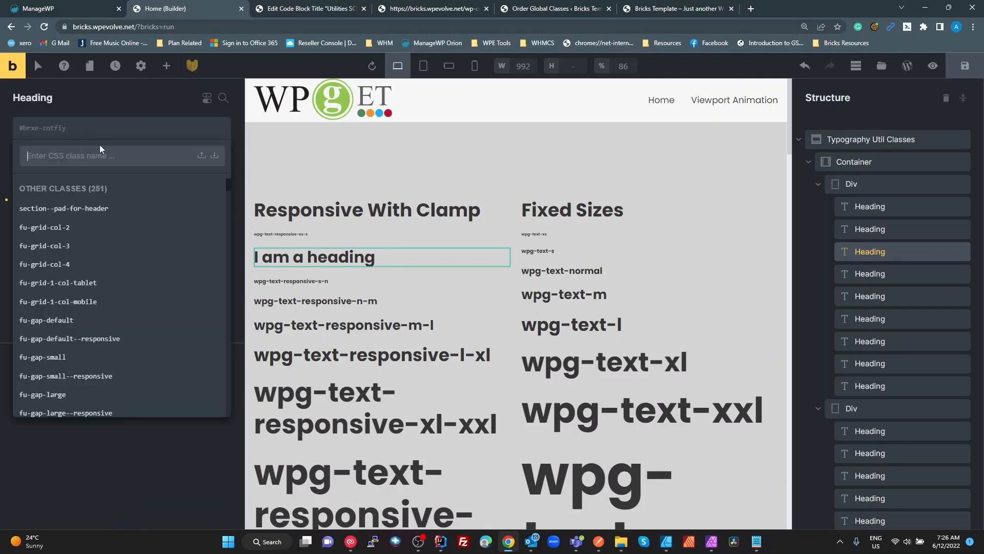
text(text-r)
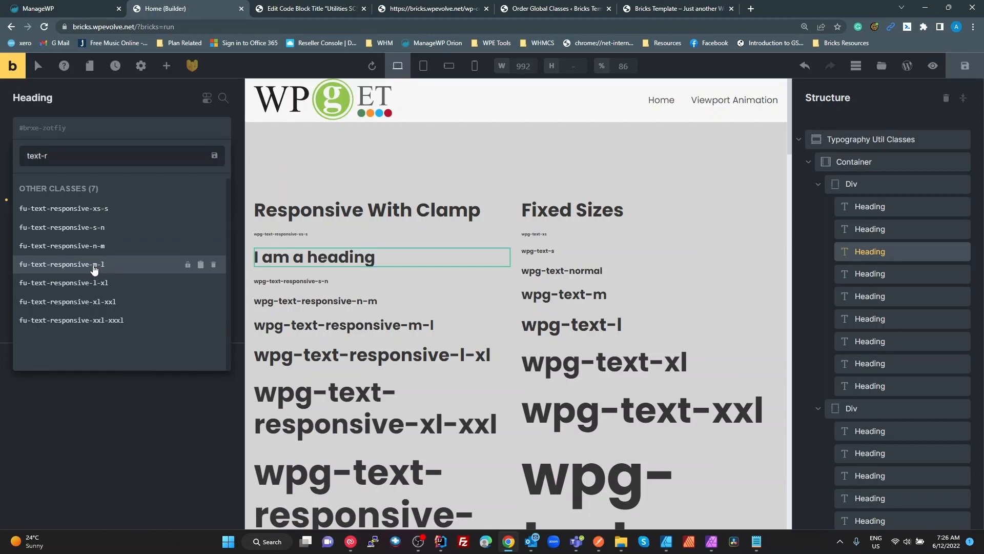
click(95, 265)
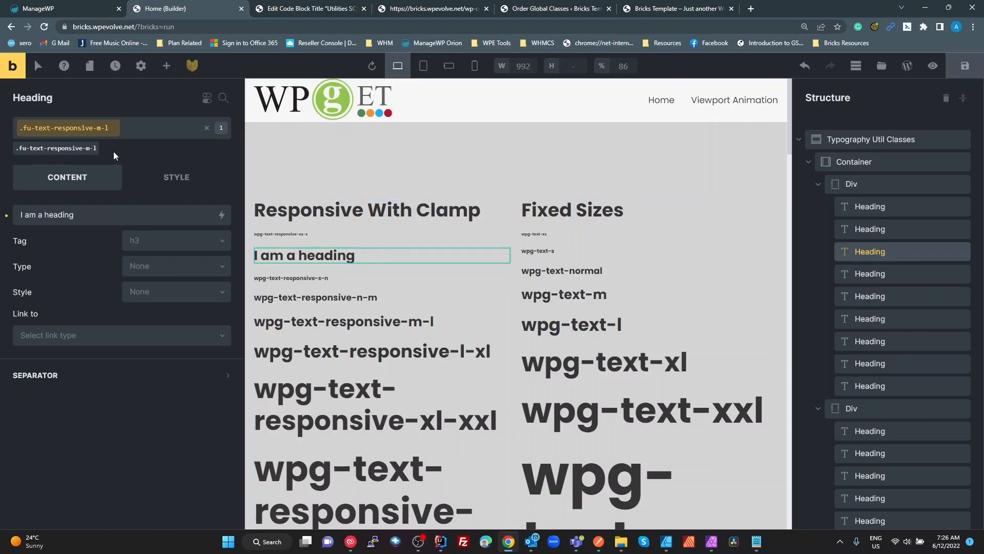
Remove the responsive class from the inserted heading and assign the fixed-size fu-text-xl class instead.
click(99, 129)
click(99, 138)
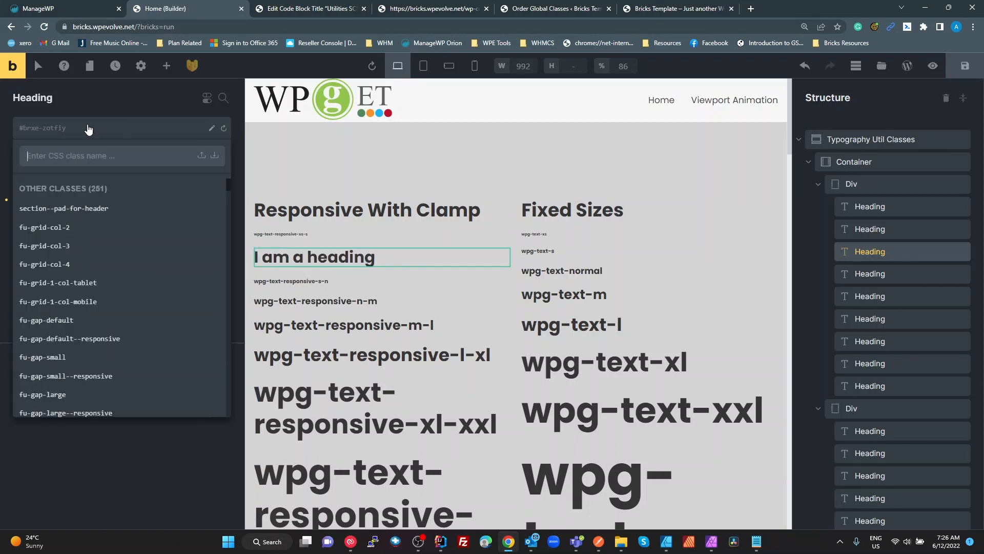
text(text-)
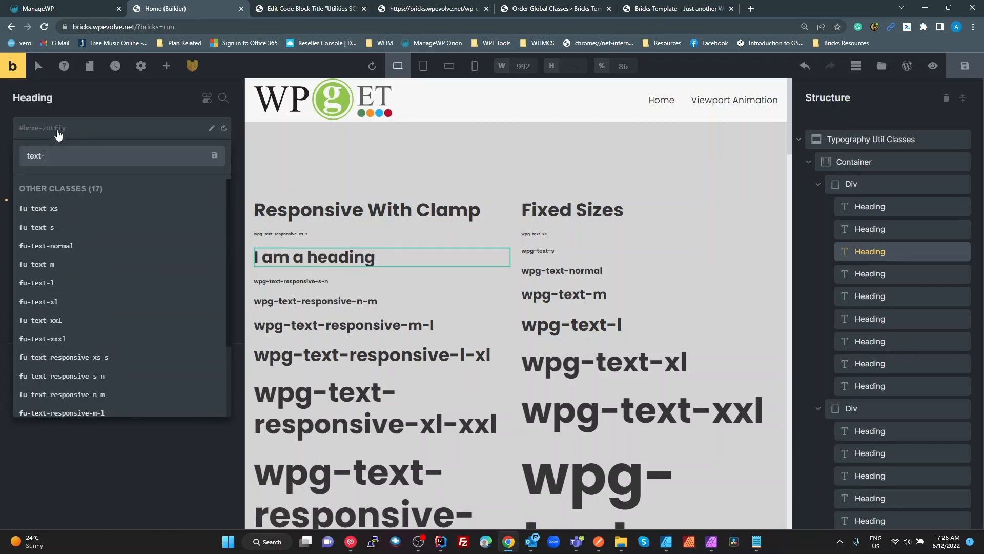
click(125, 301)
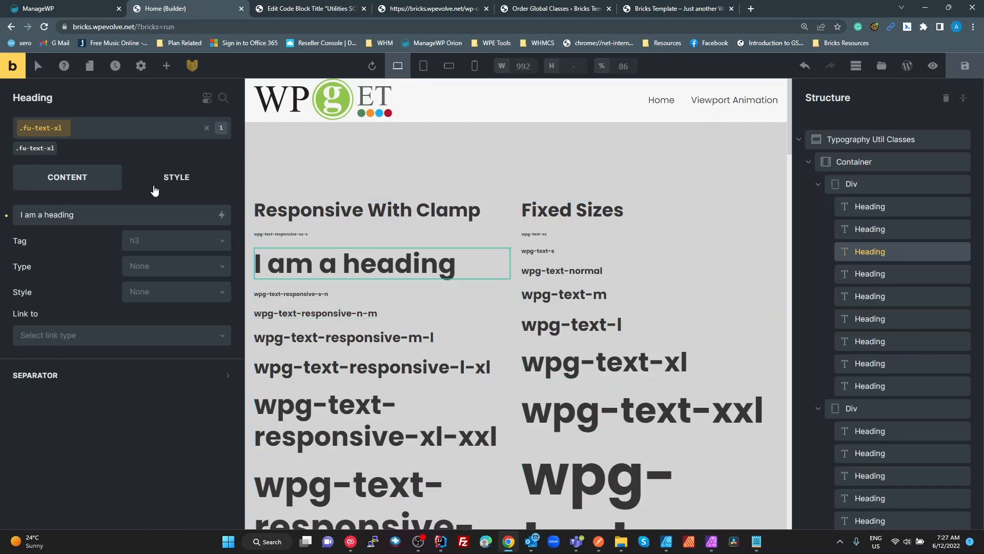
Remove the fu-text-xl class from the inserted heading and delete the heading from the Responsive With Clamp column.
click(100, 131)
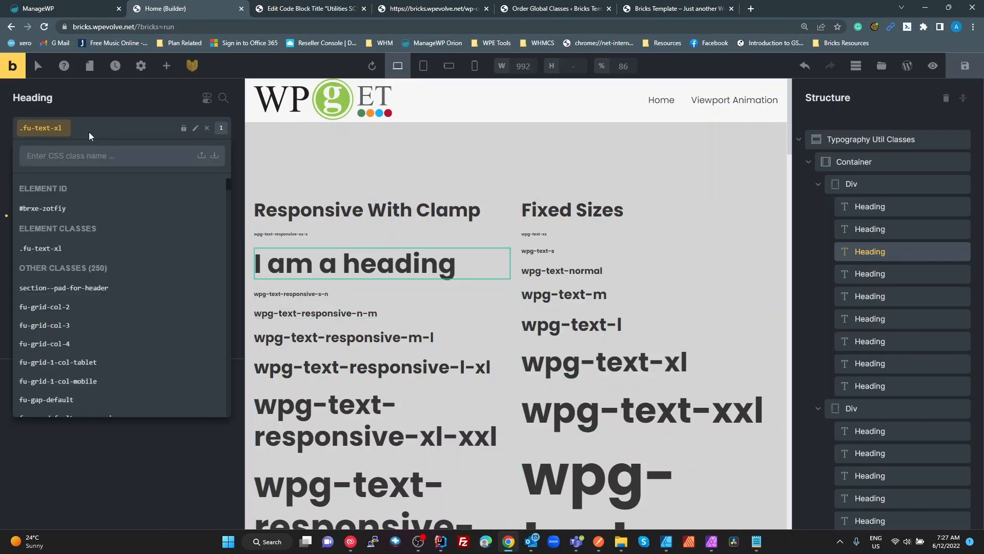
click(89, 133)
click(44, 127)
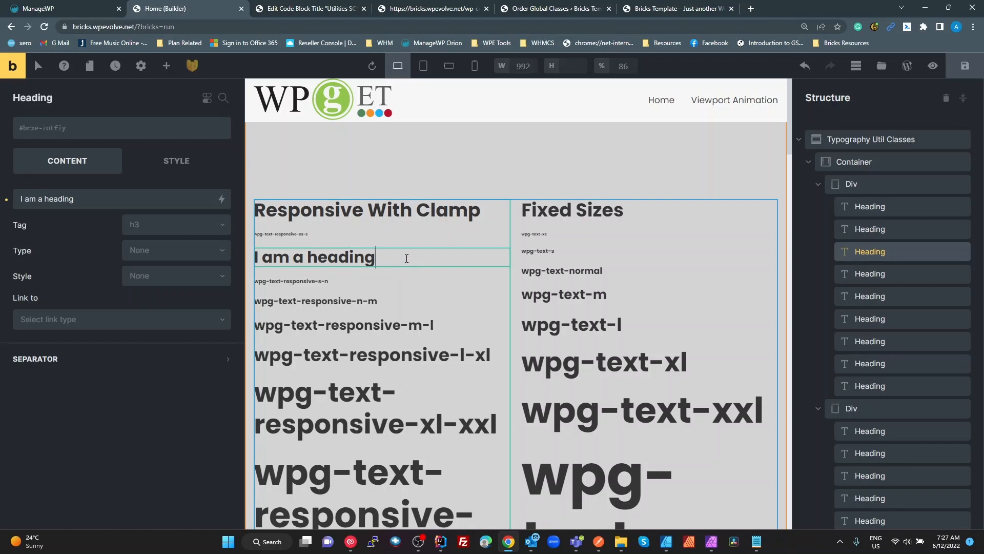
right_click(406, 258)
click(437, 322)
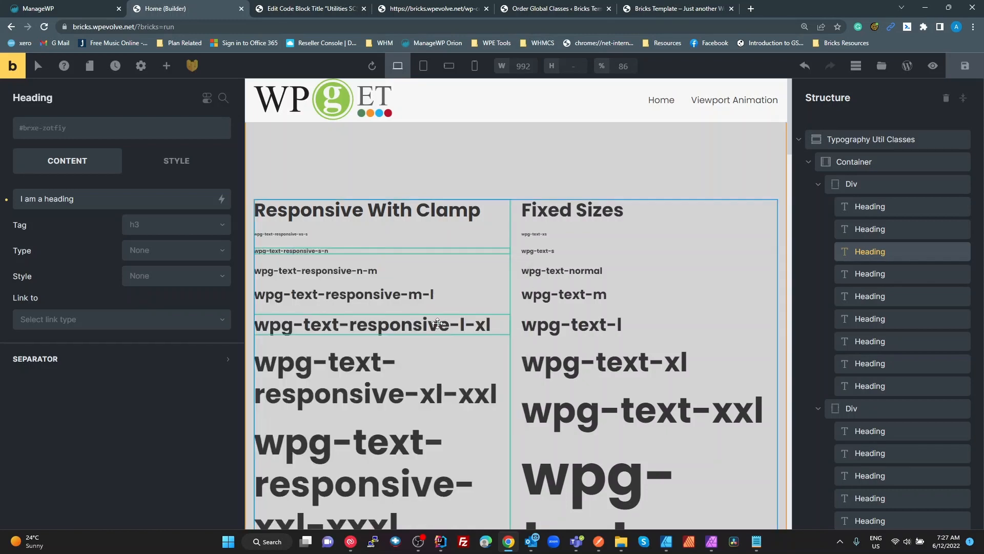
Select the E: Heading element in the Content Section's header and make its content-section__heading class active for editing.
scroll(431, 314, down, 9)
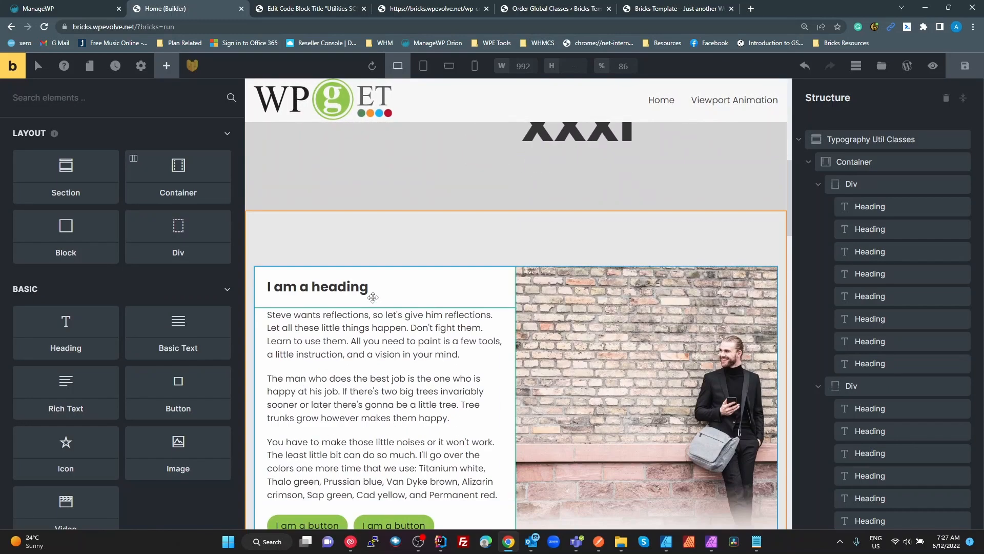
click(359, 292)
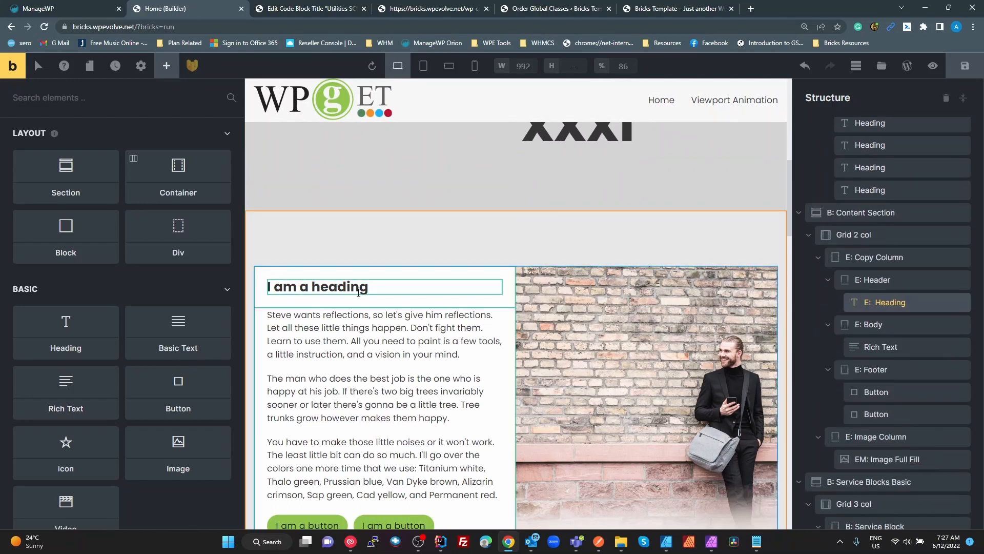
click(873, 279)
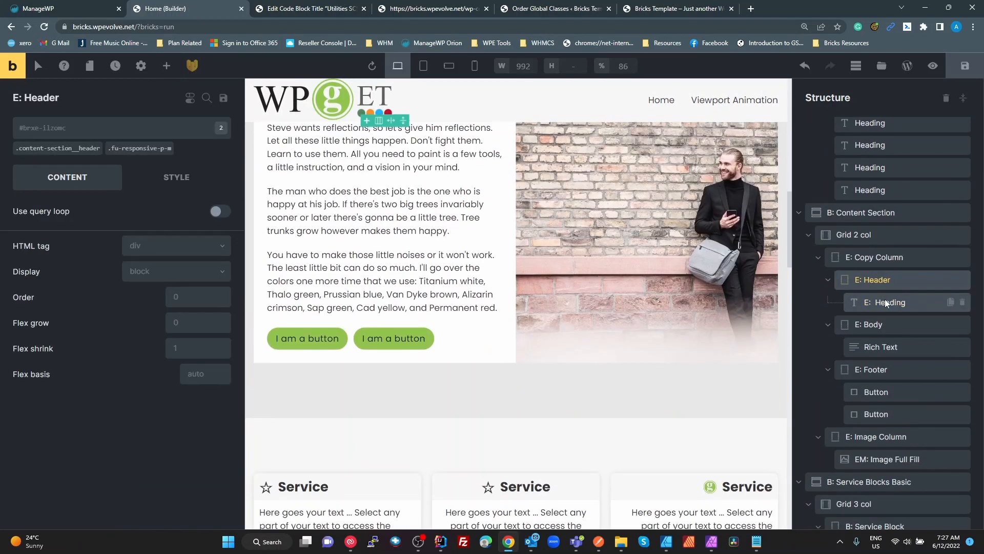
click(886, 302)
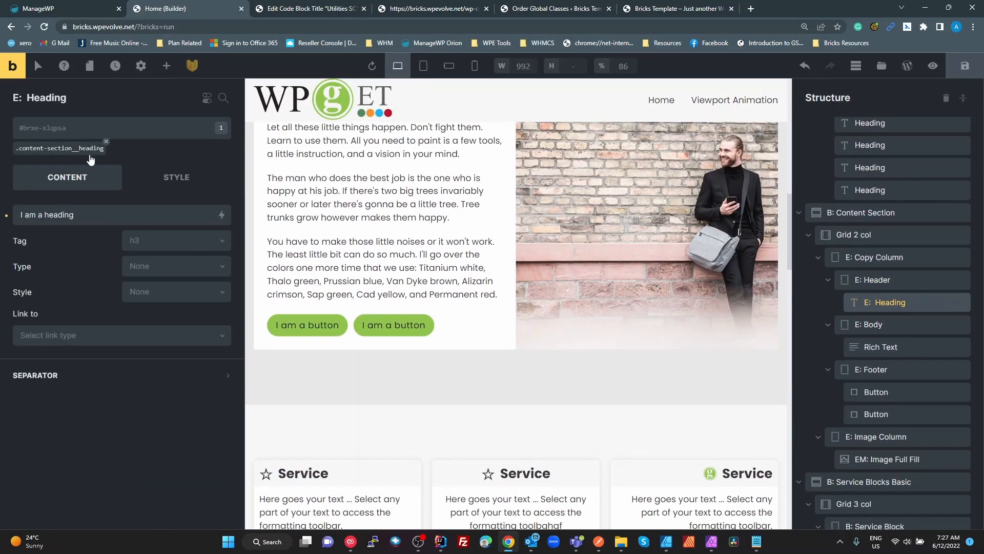
key(ctrl+plus)
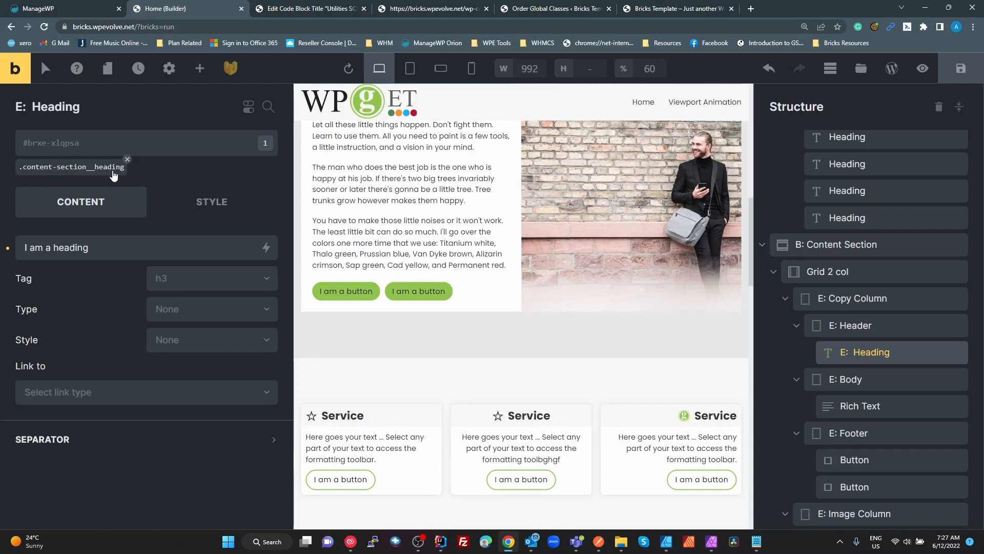
scroll(419, 262, up, 3)
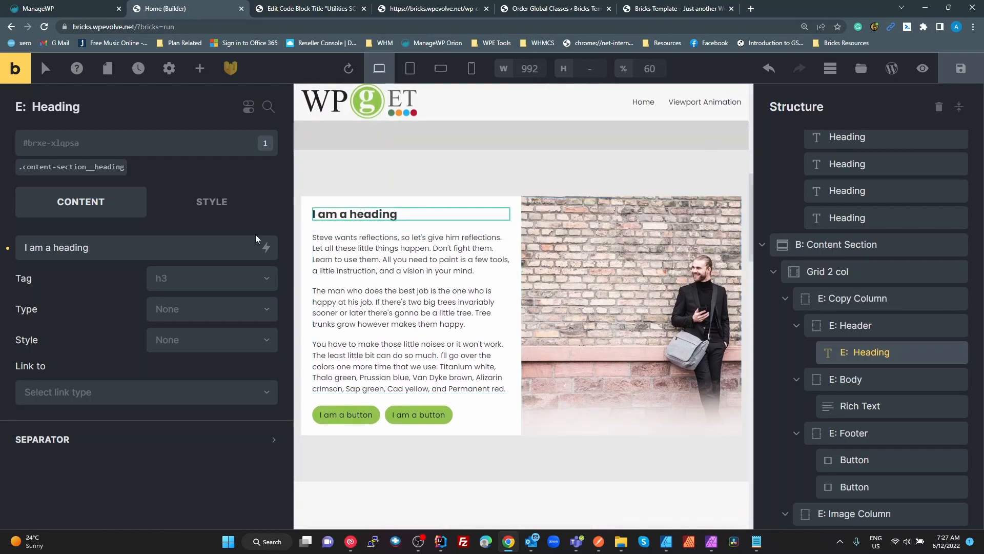
click(109, 173)
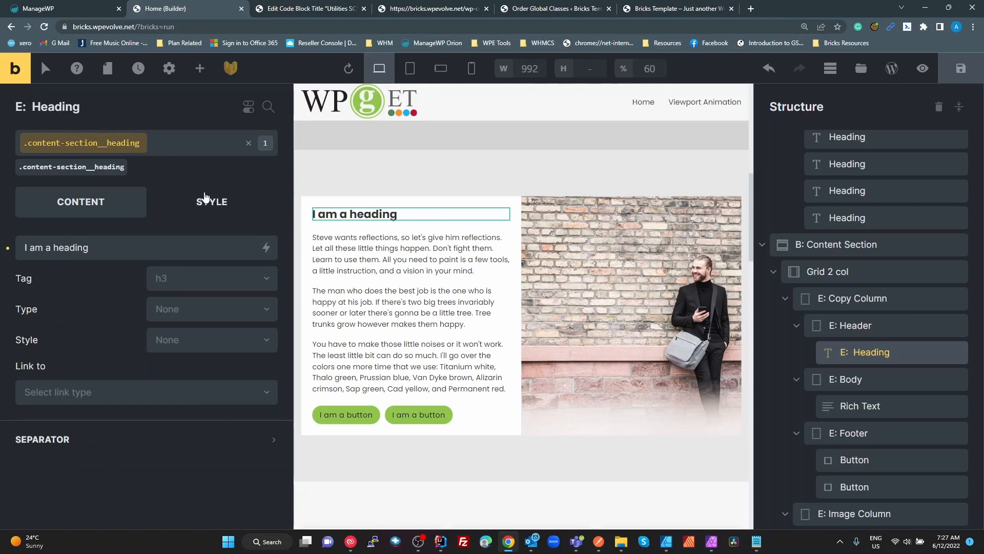
Inspect the custom attributes for the content-section__heading class and open its typography style settings.
click(206, 200)
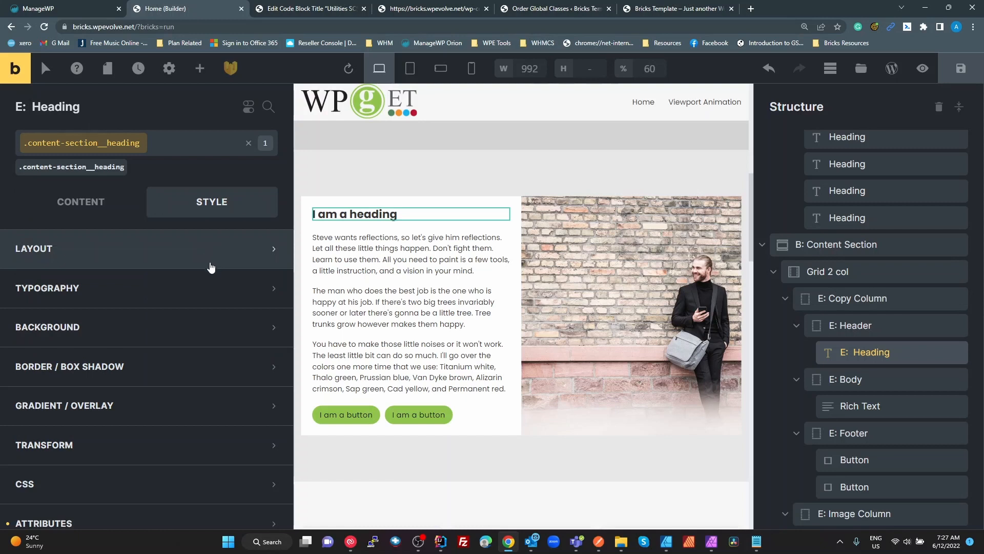
scroll(210, 267, down, 1)
click(159, 469)
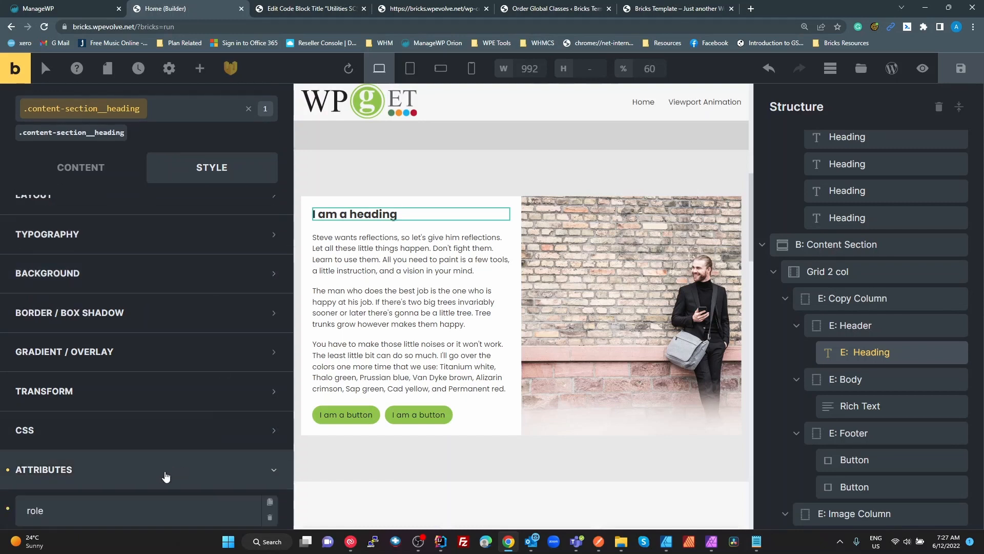
scroll(166, 476, down, 3)
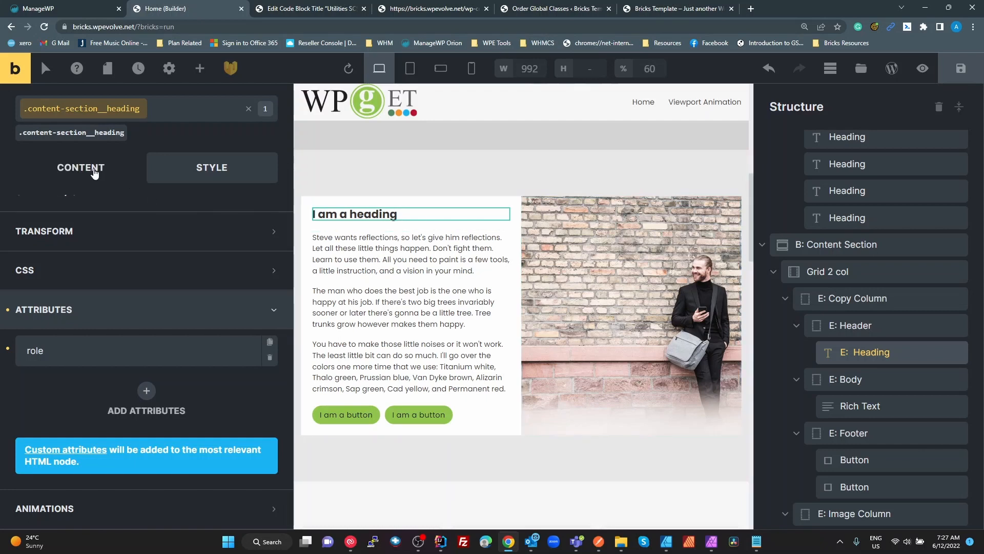
click(93, 171)
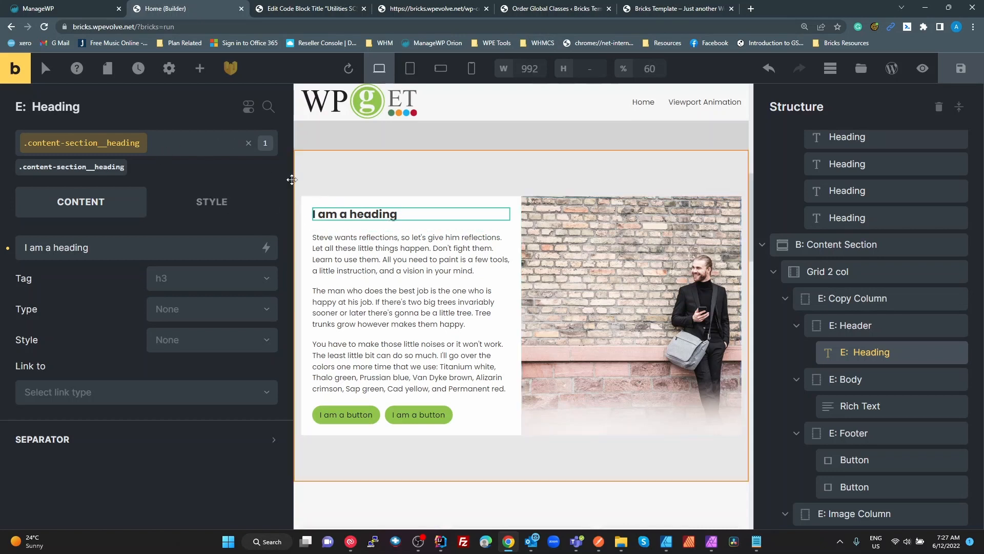
click(213, 204)
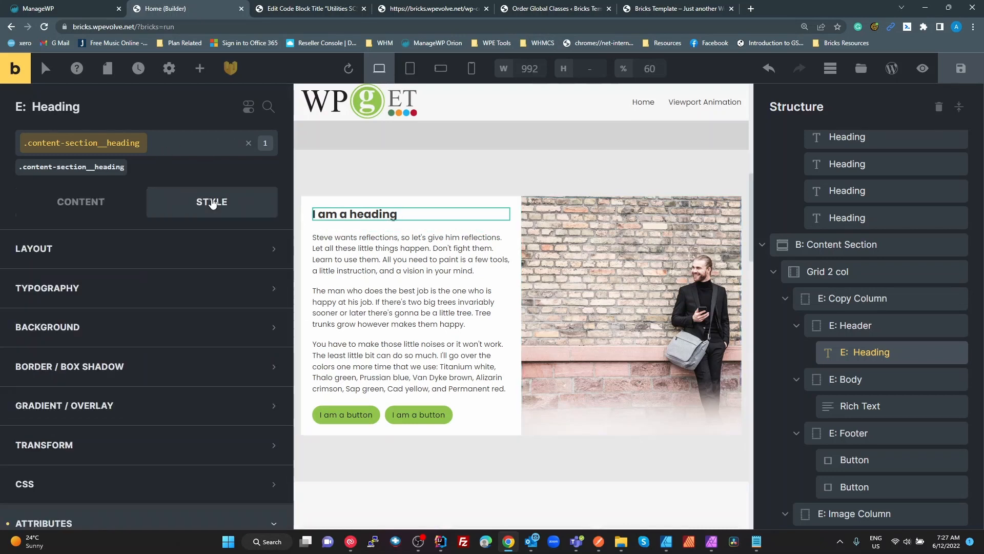
click(176, 288)
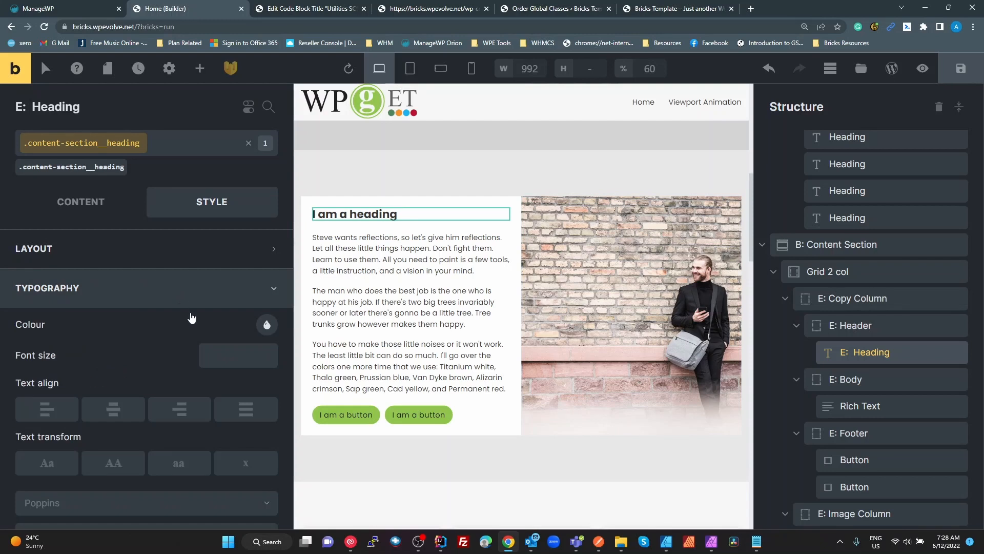
Switch to the compiled stylesheet 398-header-compiled.css and examine the fixed and clamp-based fu-text typography variables.
click(672, 8)
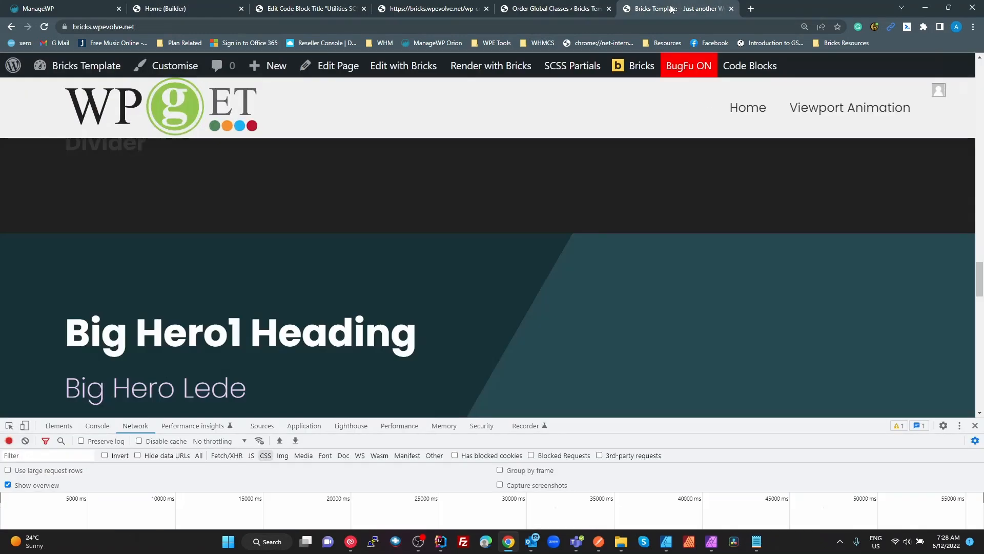
click(553, 9)
click(431, 9)
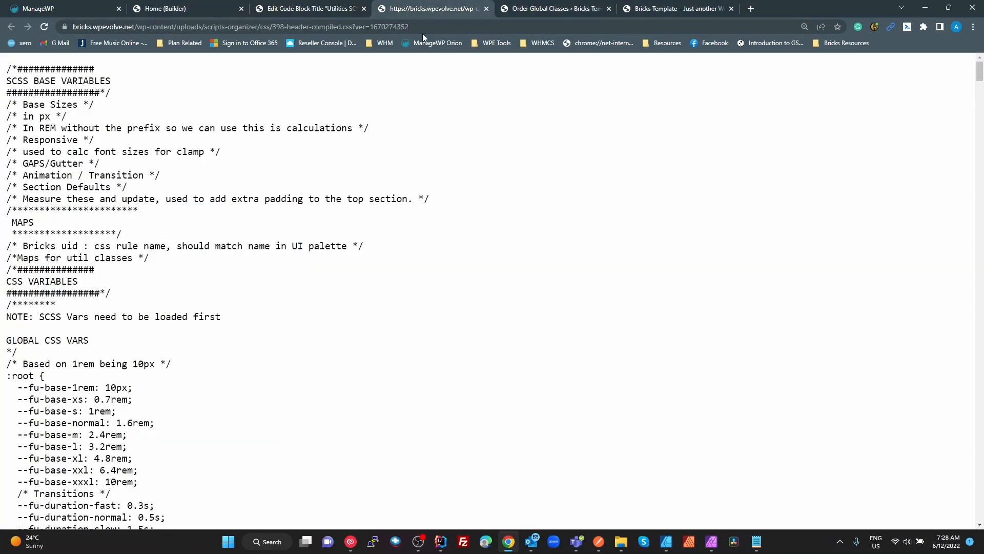
scroll(286, 345, down, 18)
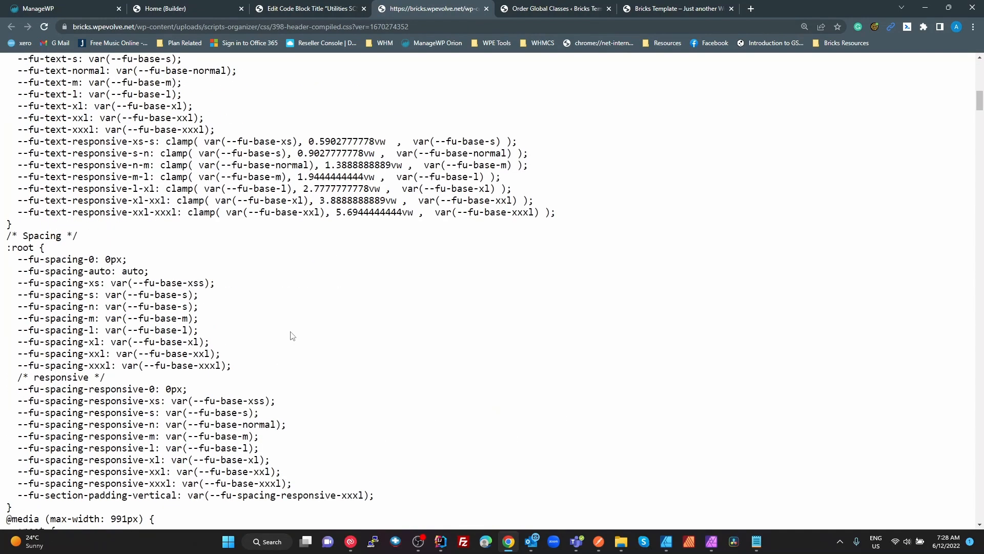
scroll(403, 359, down, 10)
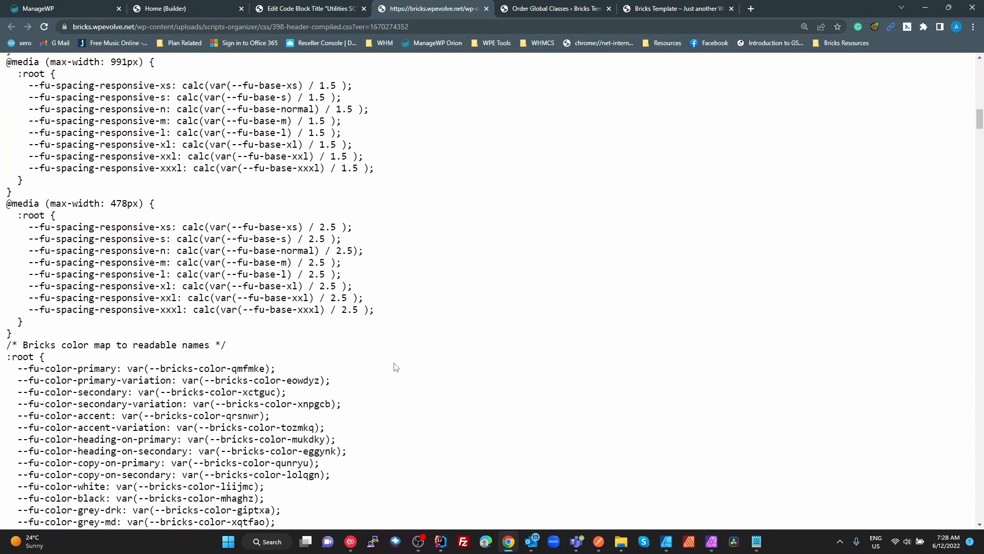
scroll(400, 372, up, 9)
scroll(418, 371, up, 8)
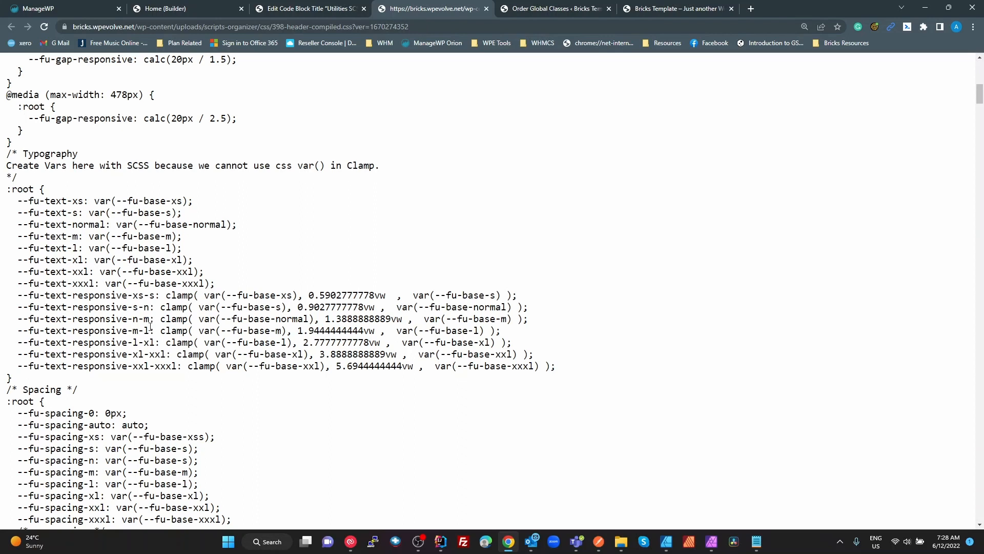
Set the content-section__heading class's font size to var(--fu-text-responsive-m-l), copied from the compiled stylesheet, save, and view the live page.
drag(151, 327, 19, 330)
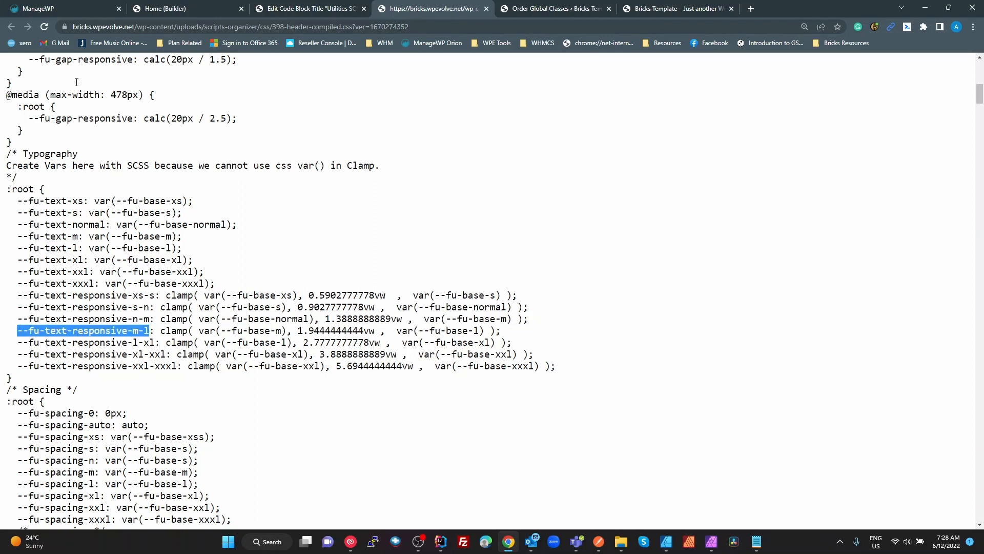
click(189, 10)
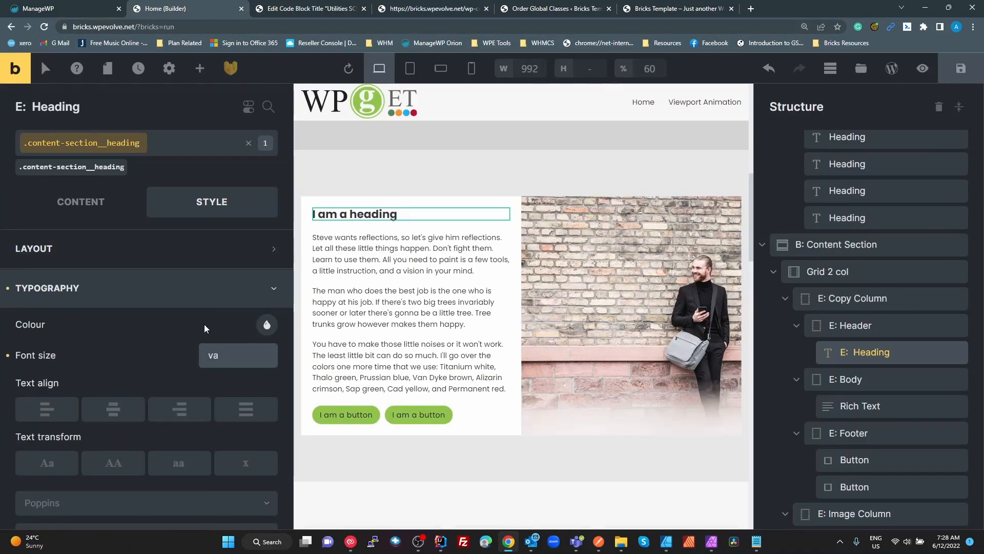
text(var()
key(ctrl+v)
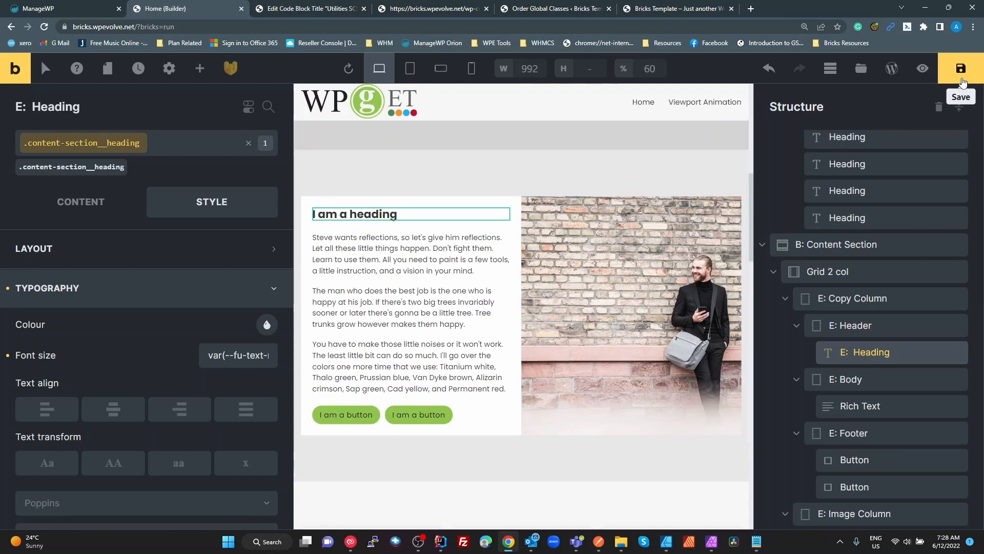
key(ctrl+s)
click(677, 9)
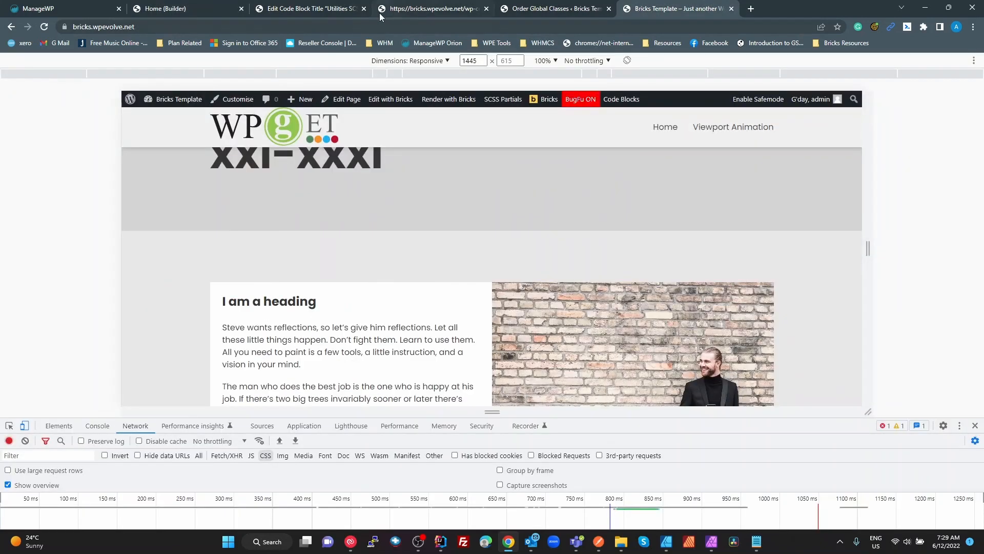
Clear the font size set on the heading's own ID, reactivate the content-section__heading class, check its font size, and save the page.
click(205, 12)
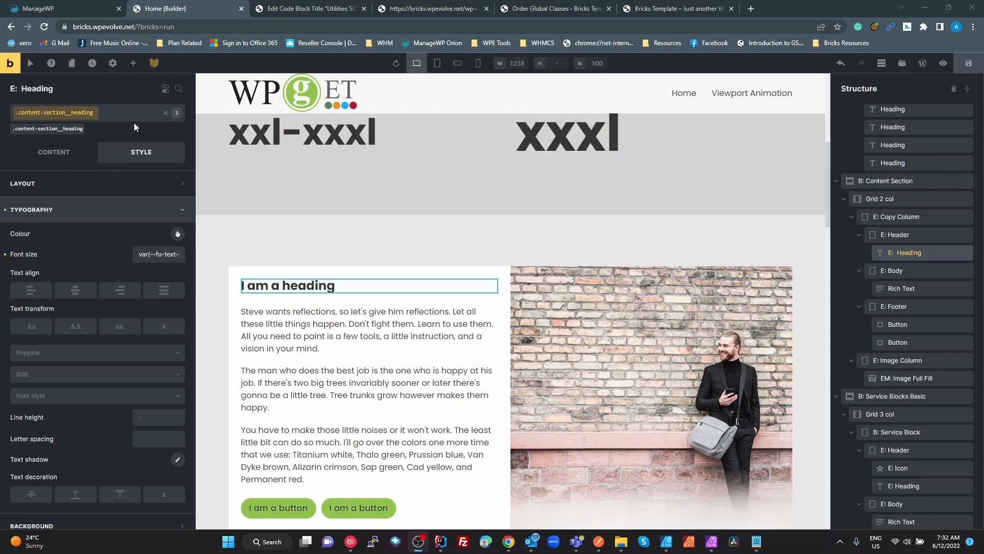
click(165, 113)
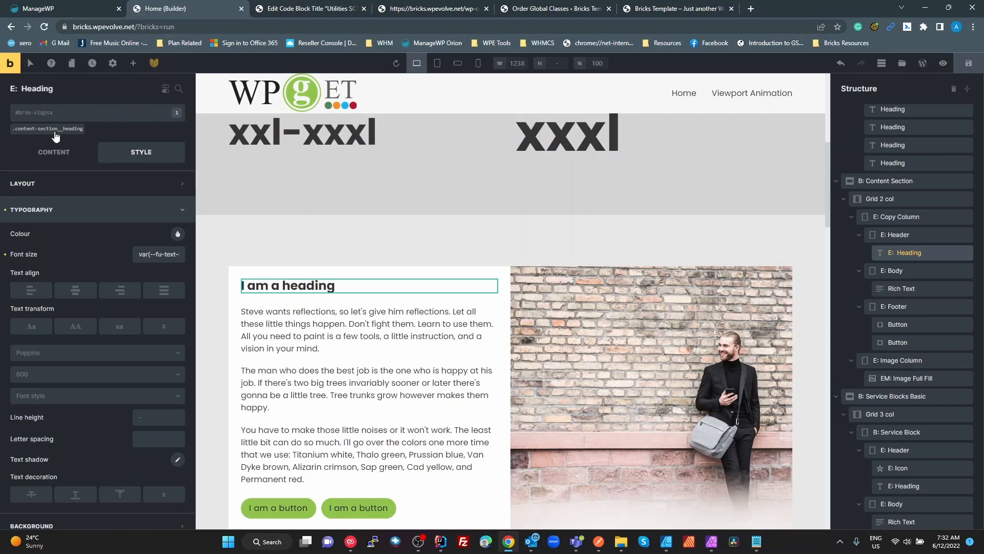
click(165, 253)
drag(140, 257, 195, 252)
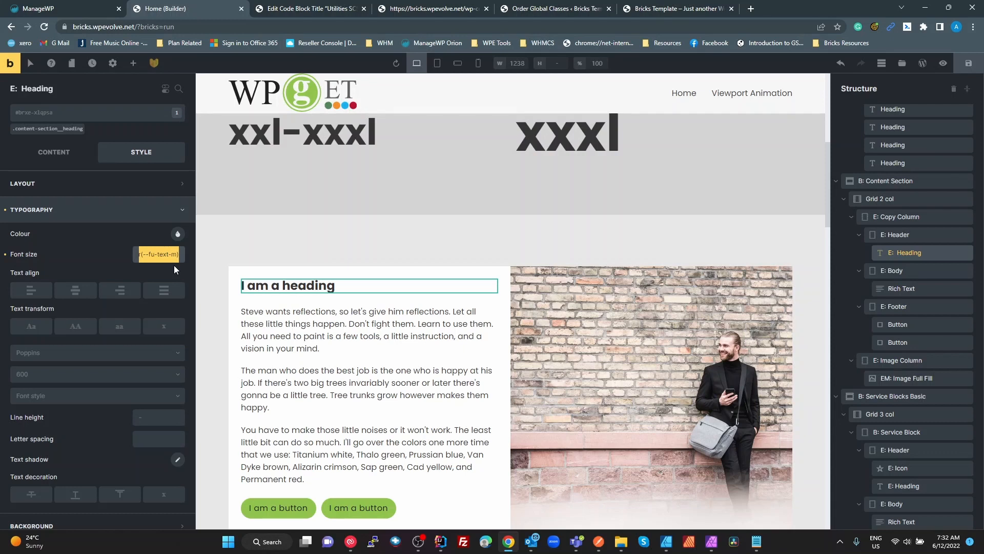
key(BackSpace)
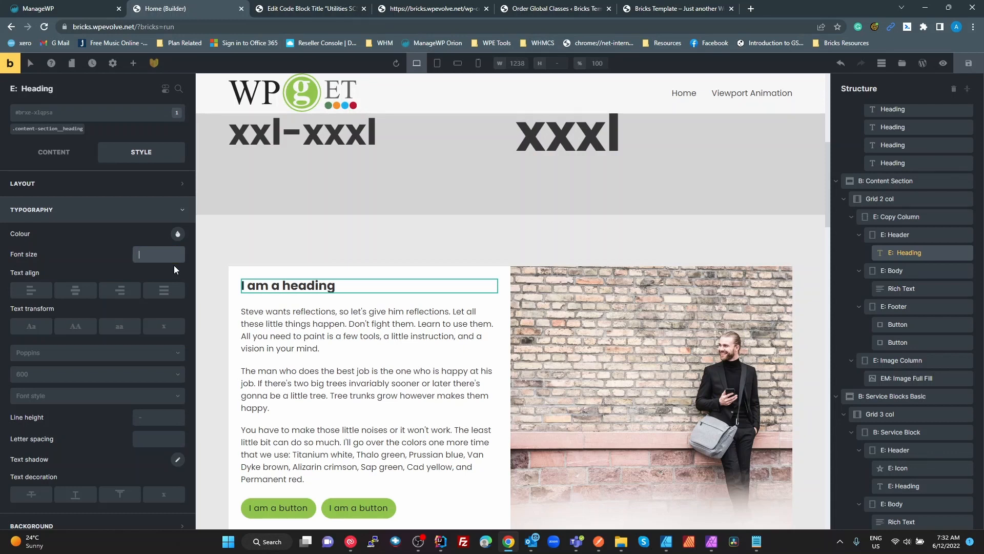
click(66, 135)
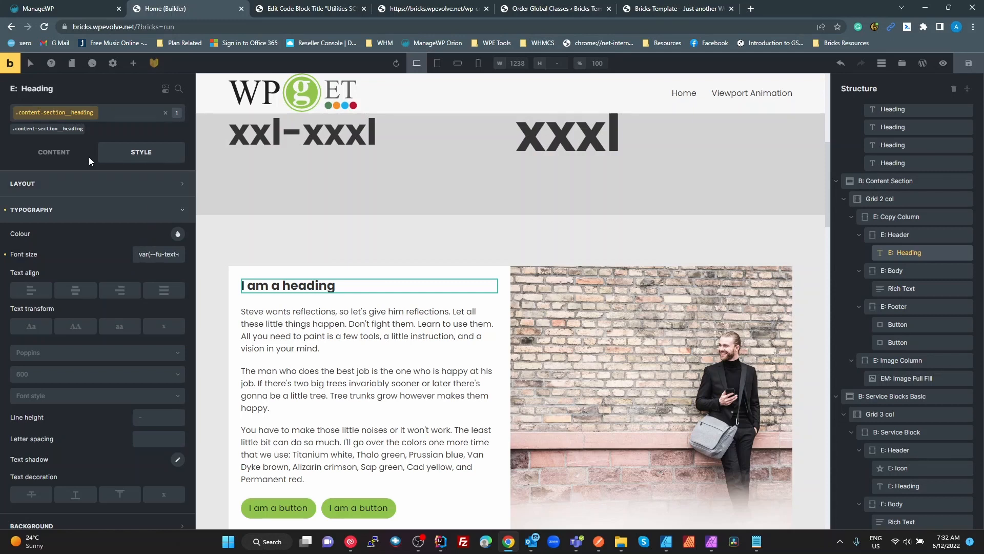
drag(138, 256, 190, 260)
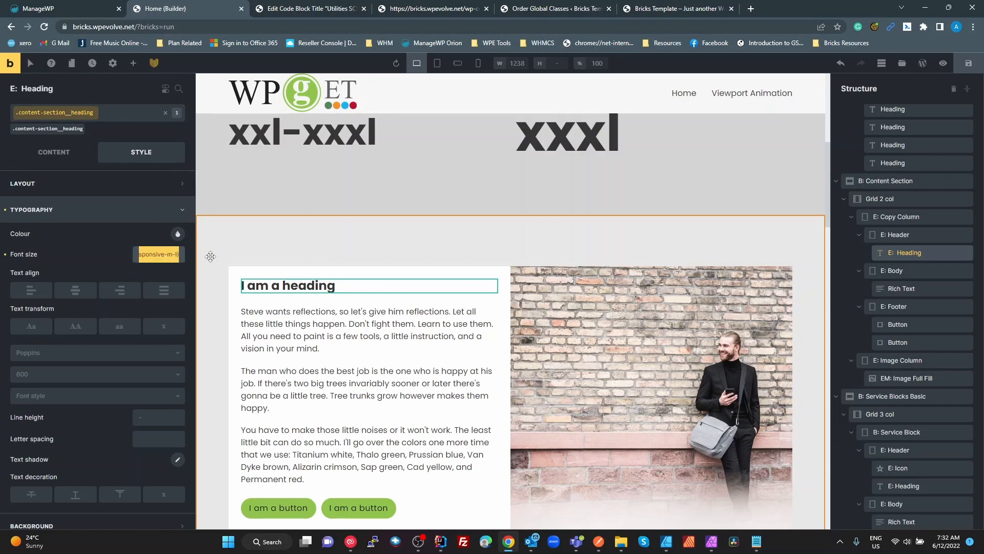
click(972, 70)
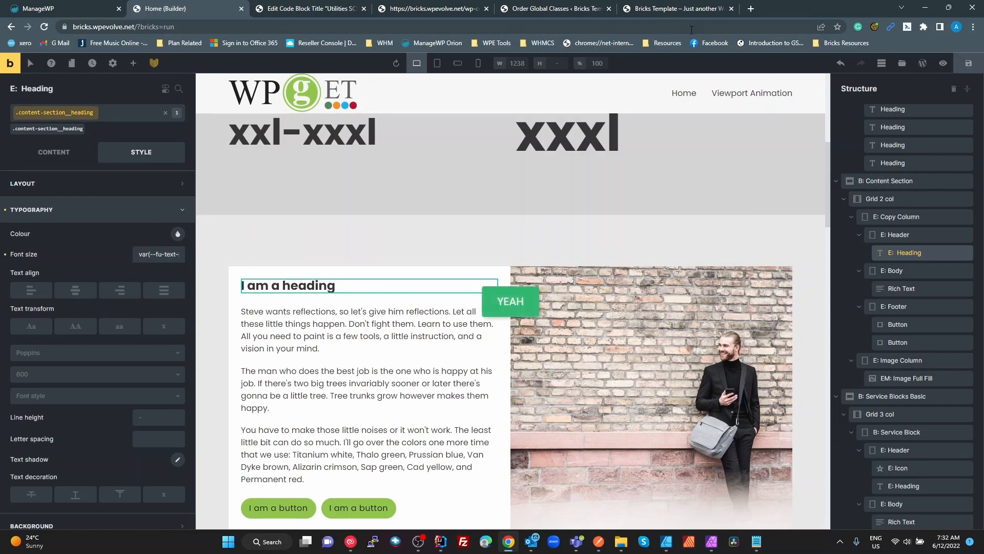
Reload the live page and widen the responsive preview to about 1701 px to check how the Content Section heading scales.
click(676, 8)
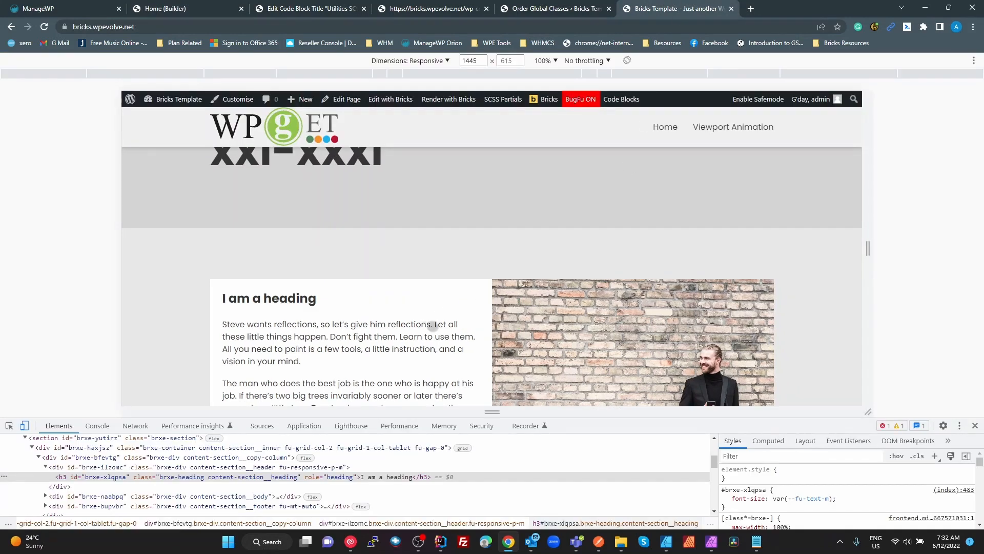
key(F5)
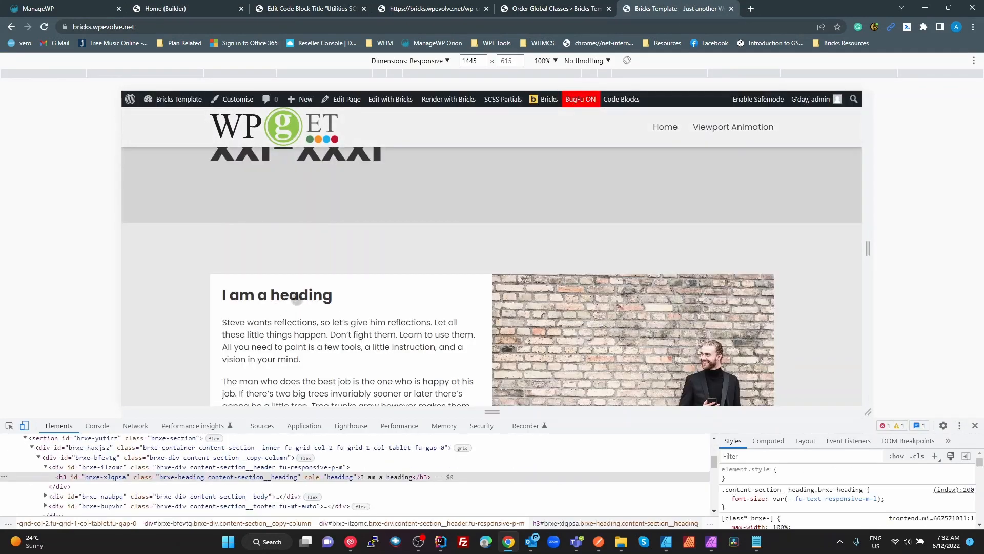
drag(869, 251, 919, 250)
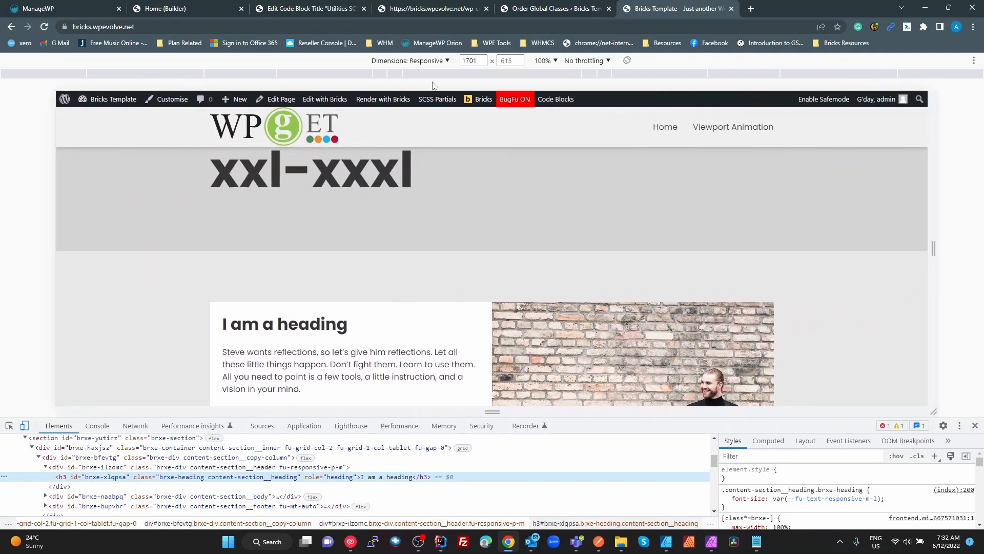
Return to the Bricks builder and inspect the font size variable on the content-section__heading class.
click(176, 14)
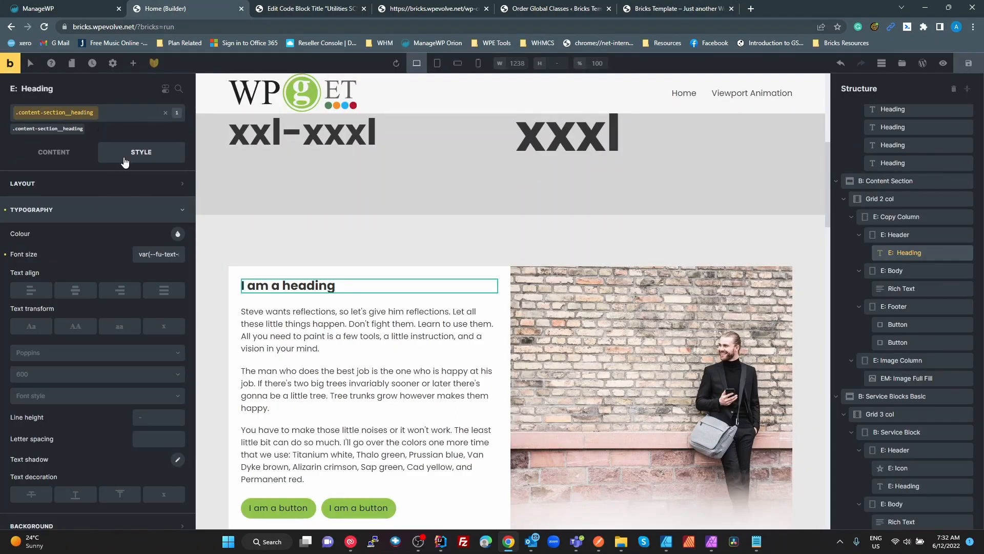
drag(158, 251, 175, 257)
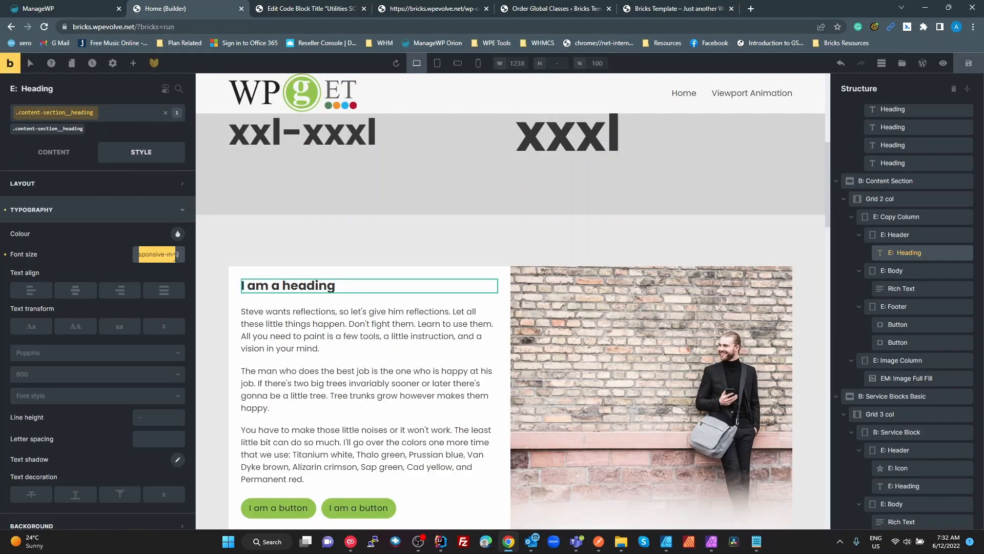
click(181, 259)
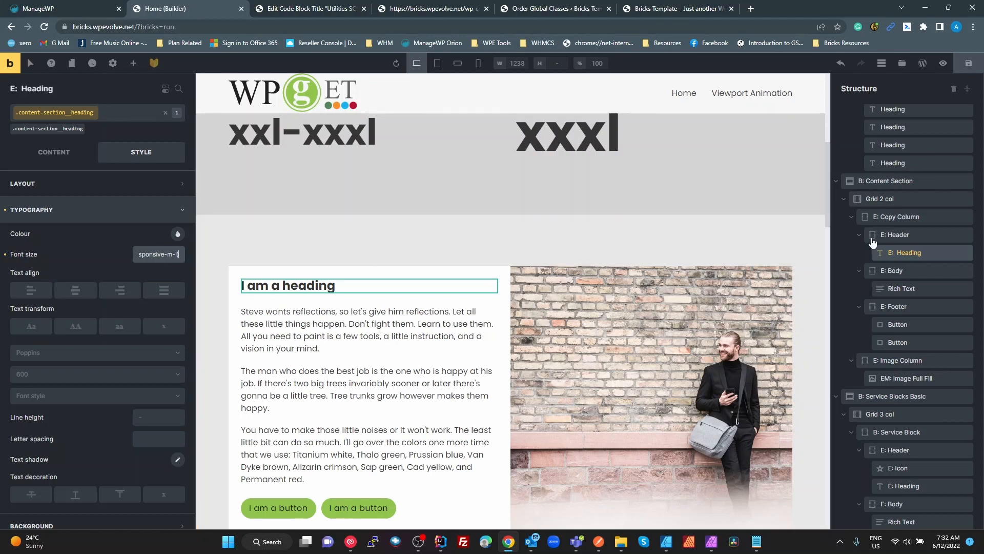
Inspect the classes on the Content Section's E: Header, second Button and E: Footer, ending with content-section__footer active.
click(899, 238)
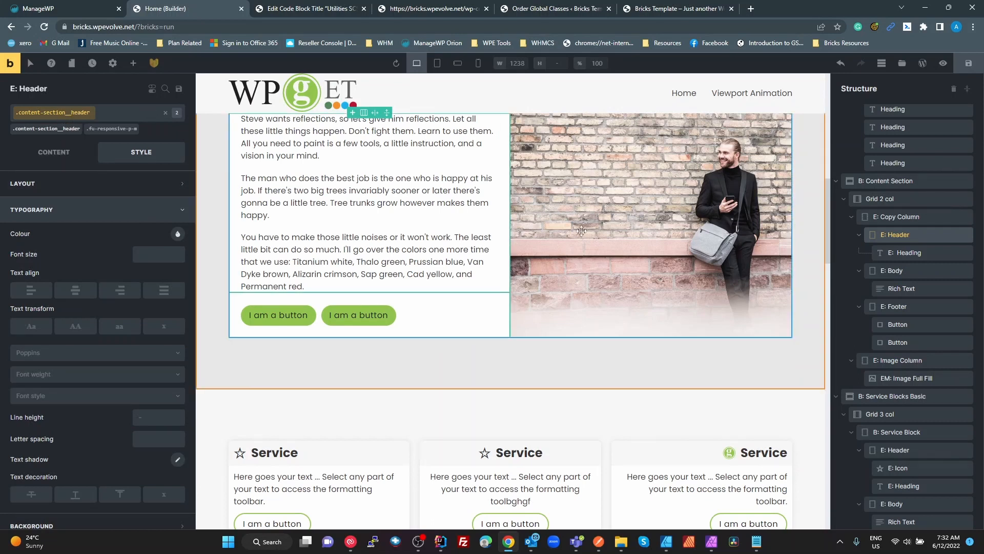
click(896, 342)
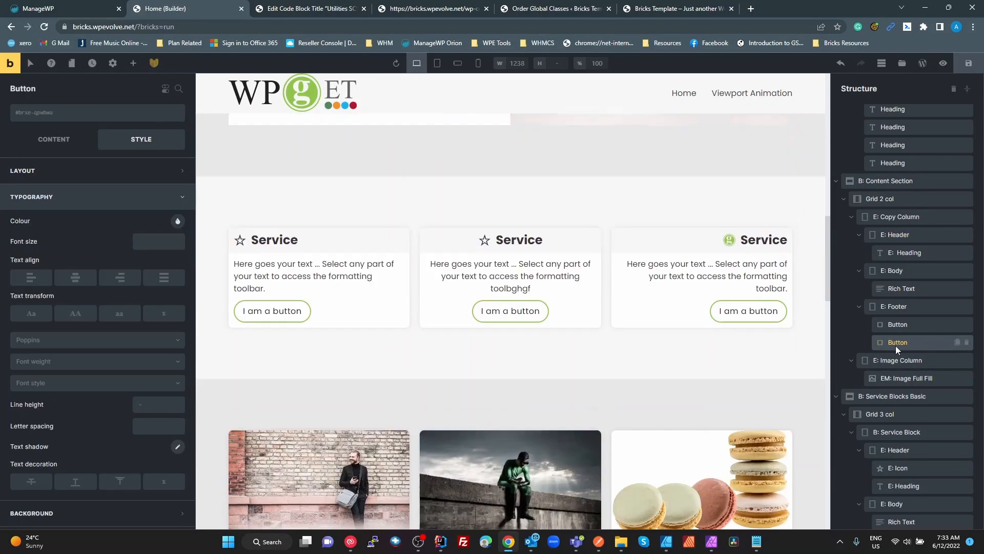
click(906, 306)
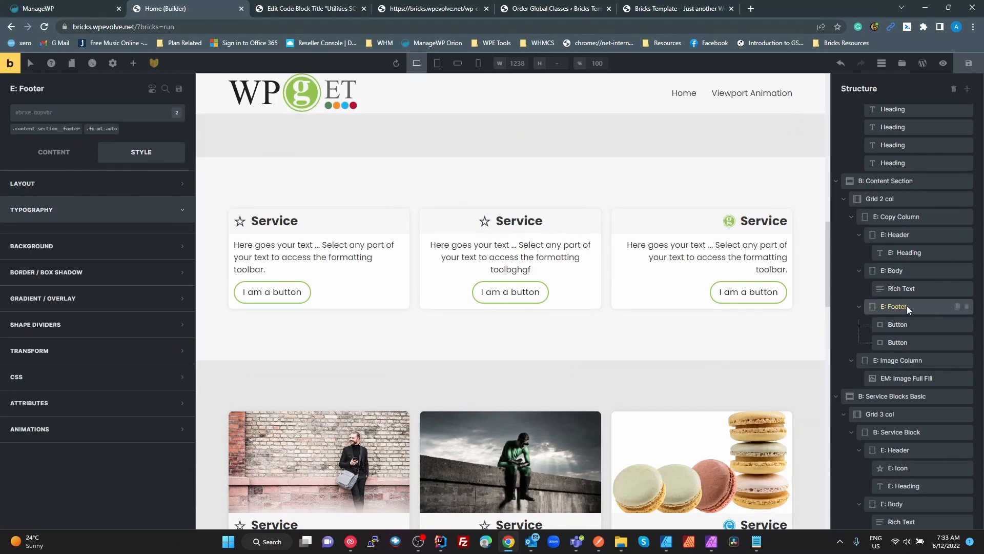
click(65, 130)
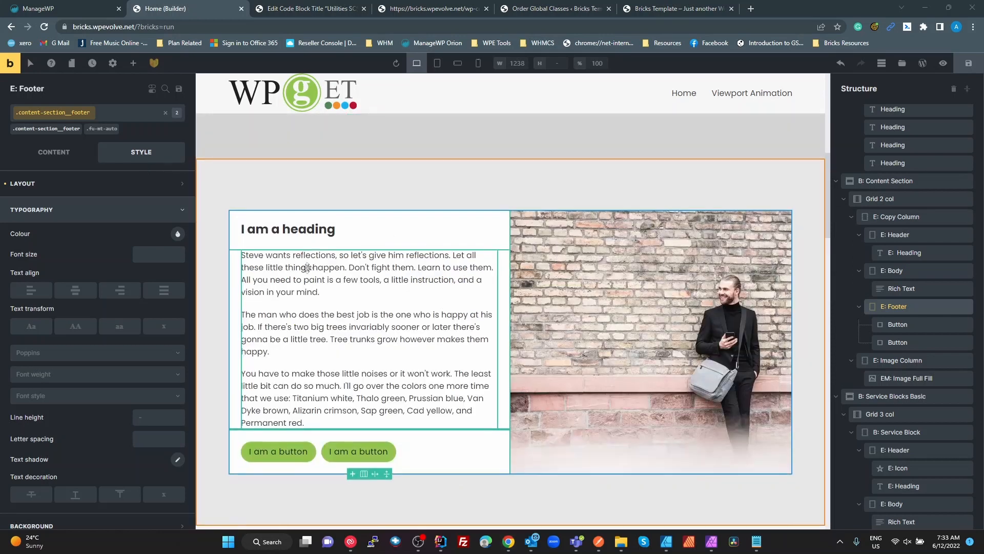
Look through the service block sections and select the first B: Service Block in B: Service Blocks Image.
scroll(307, 267, down, 4)
scroll(307, 268, down, 2)
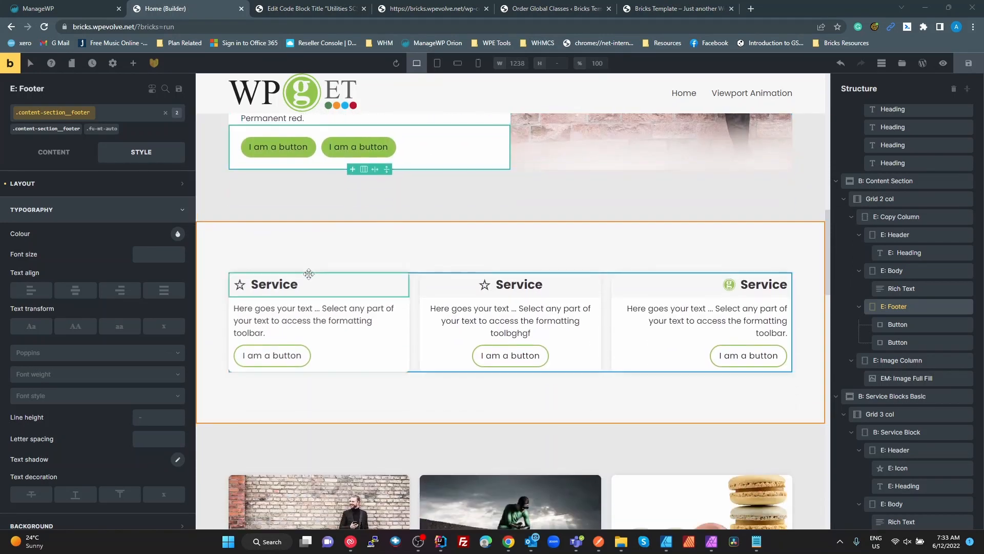
scroll(658, 315, down, 2)
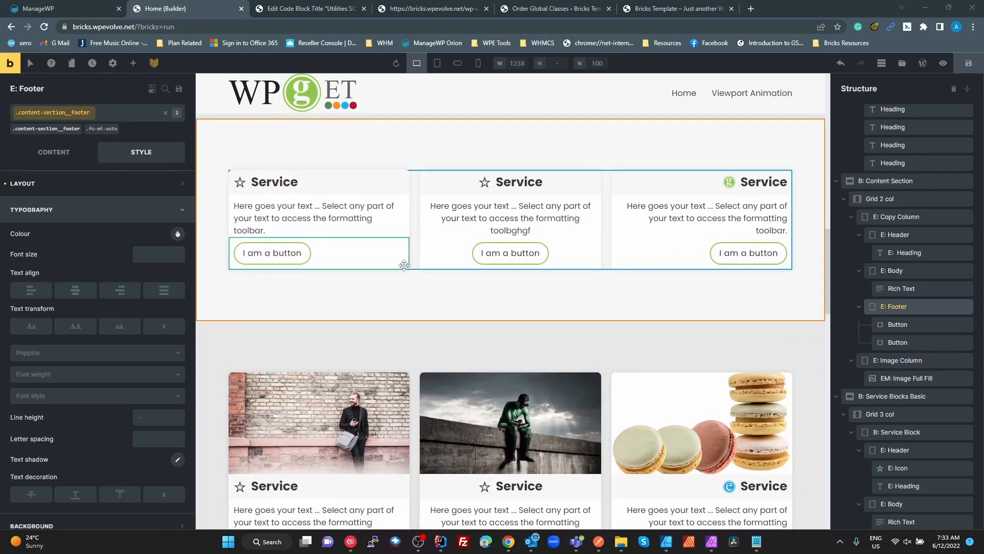
scroll(400, 277, down, 2)
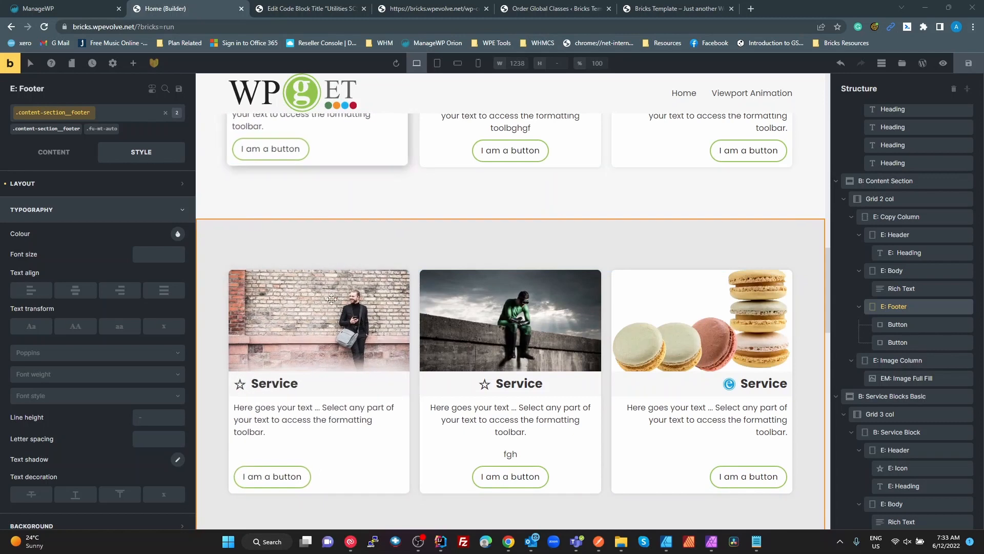
scroll(365, 335, up, 3)
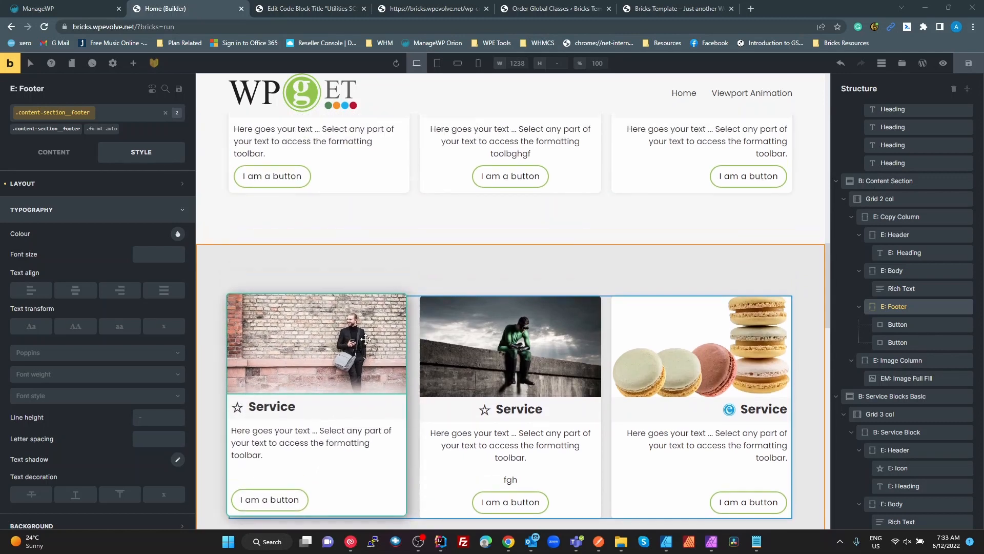
scroll(365, 336, down, 5)
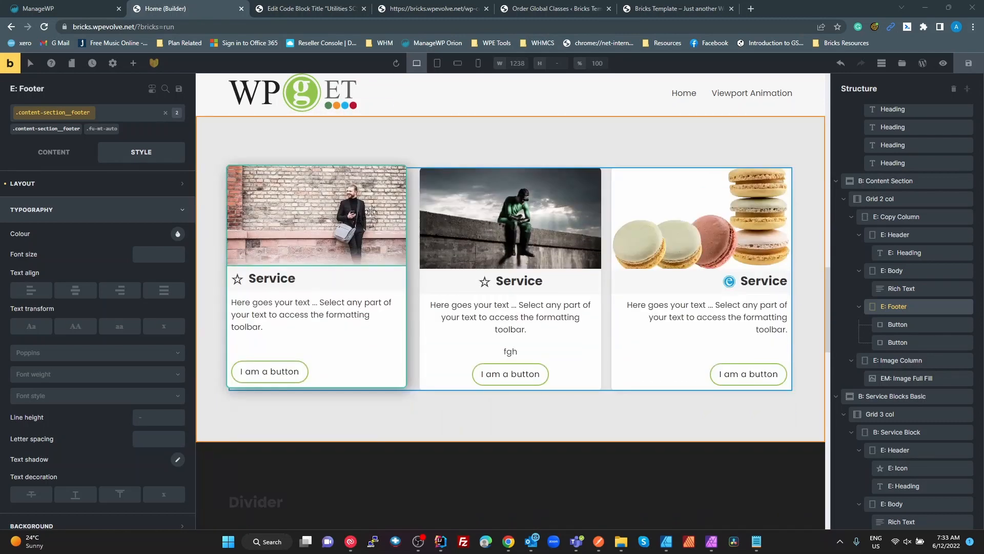
click(381, 235)
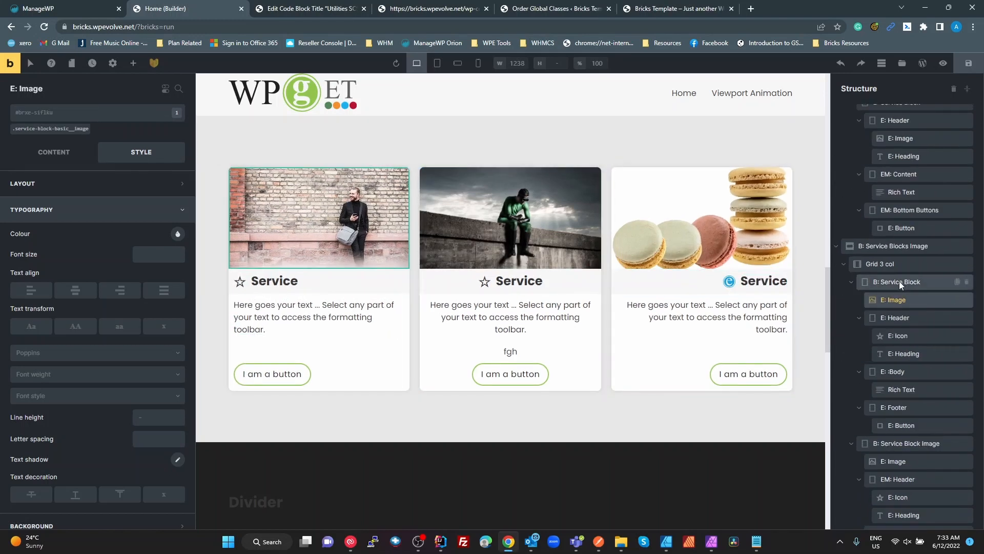
click(896, 277)
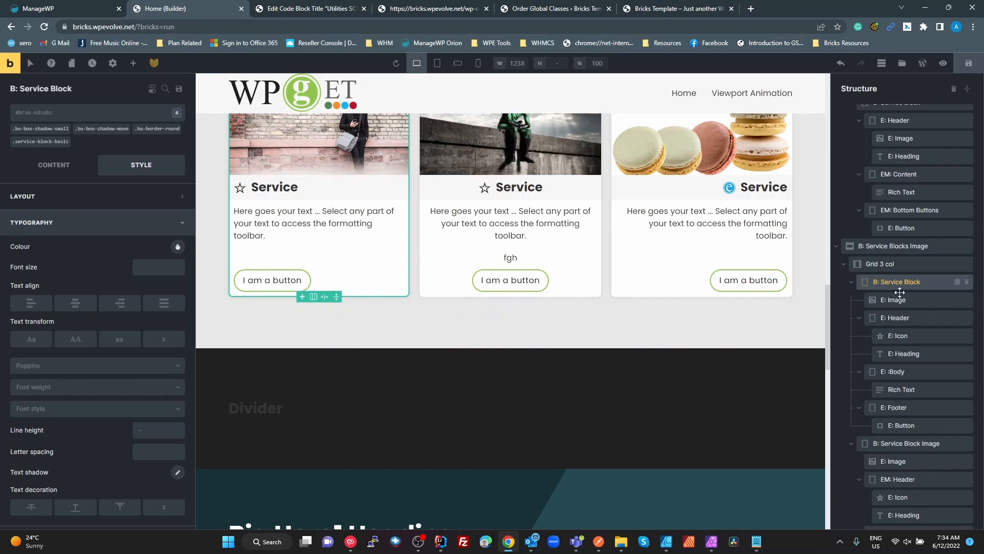
Activate the block's service-block-basic class and examine the overflow setting in its layout styles.
scroll(886, 287, up, 1)
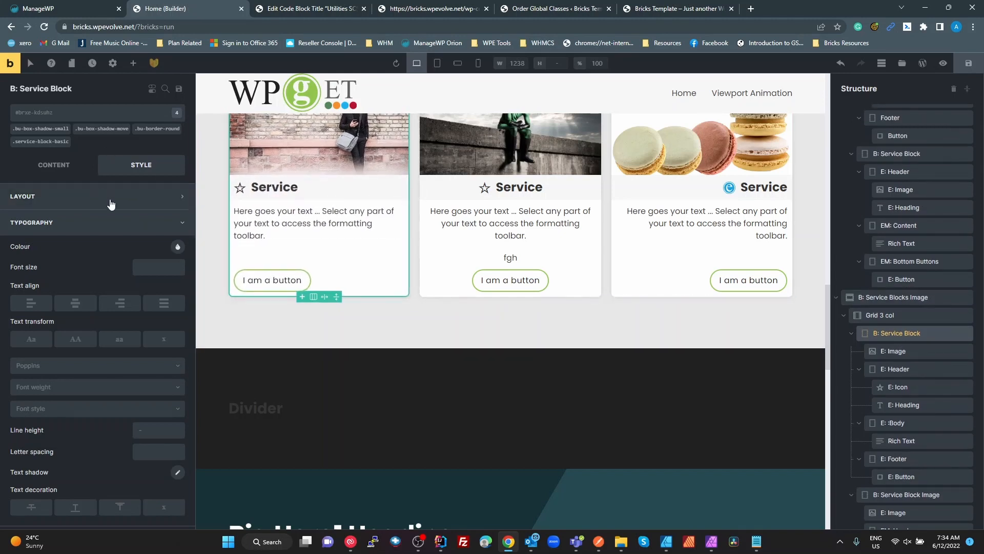
key(ctrl+plus)
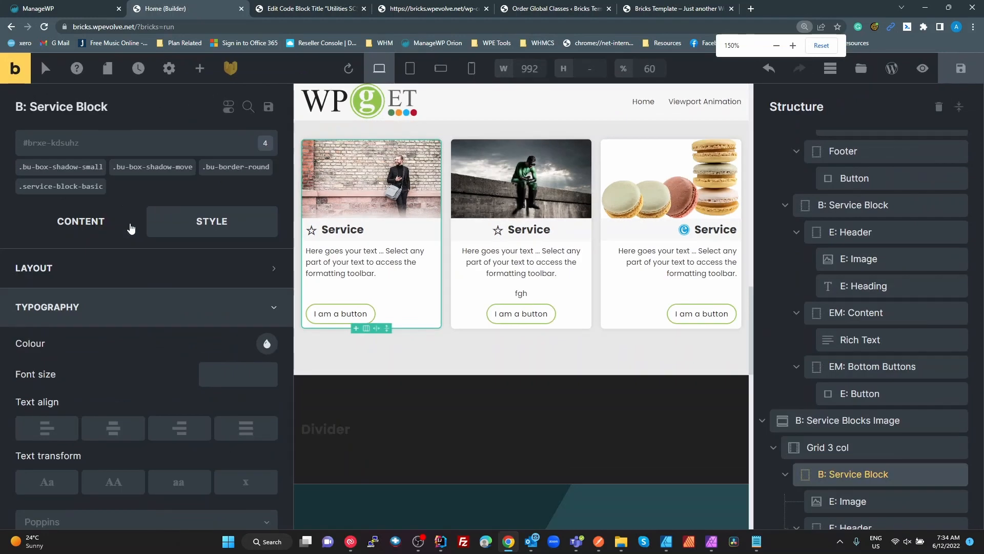
key(ctrl+minus)
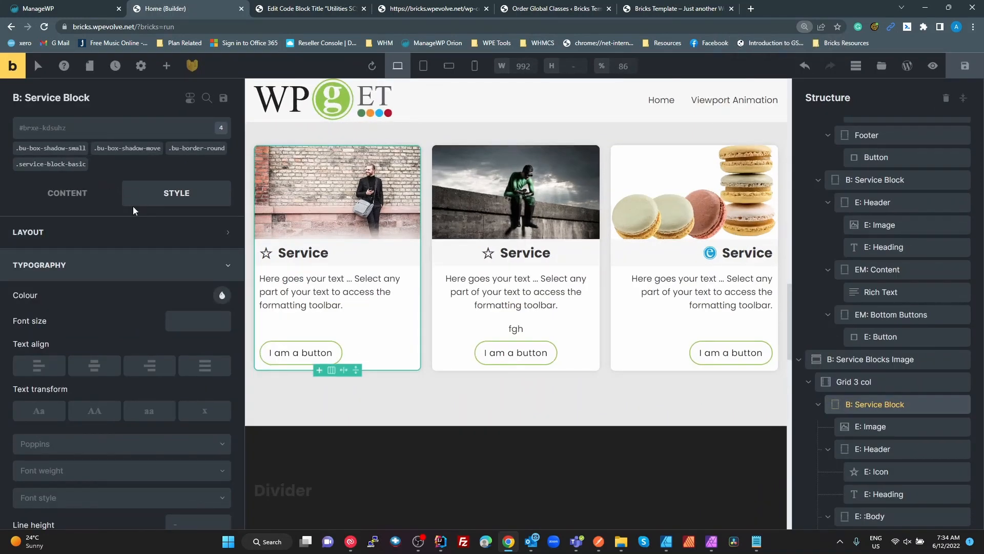
click(63, 168)
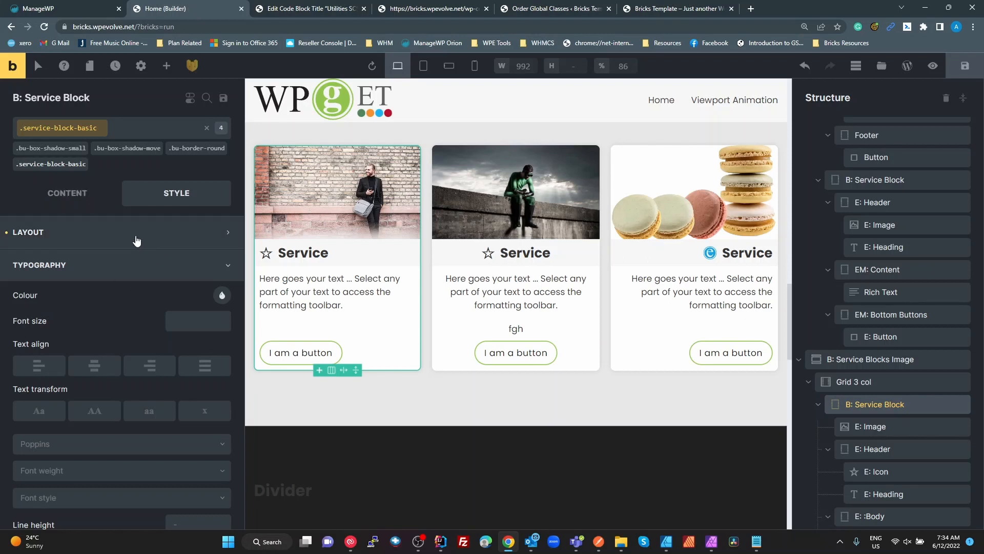
click(136, 240)
scroll(158, 317, down, 9)
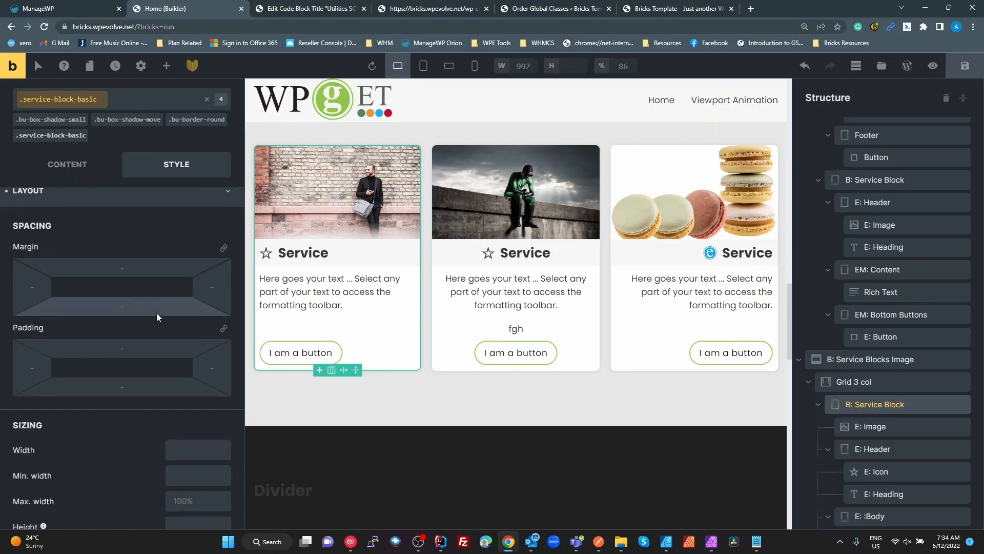
scroll(158, 316, down, 2)
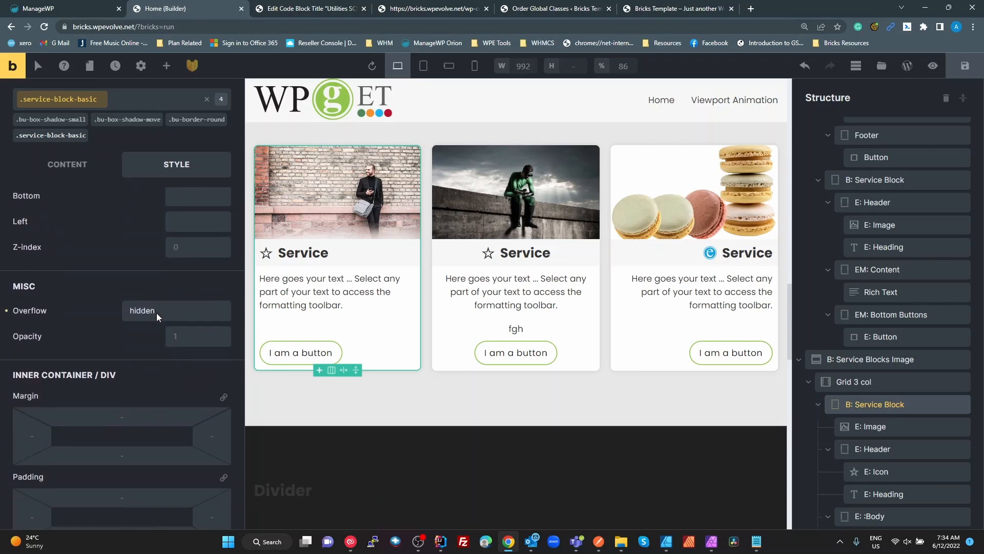
double_click(146, 311)
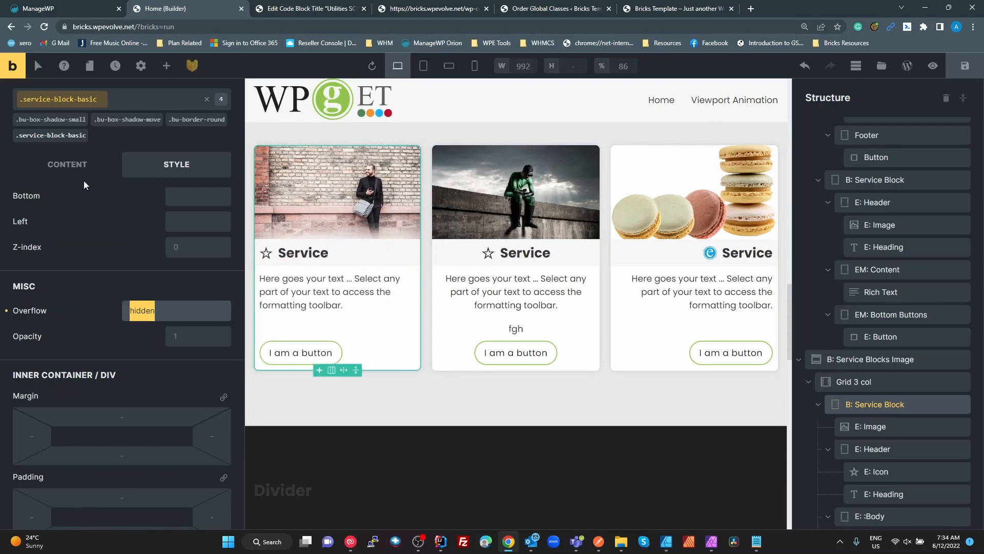
Examine the background colour set on the service-block-basic class.
scroll(159, 335, down, 4)
scroll(128, 328, down, 4)
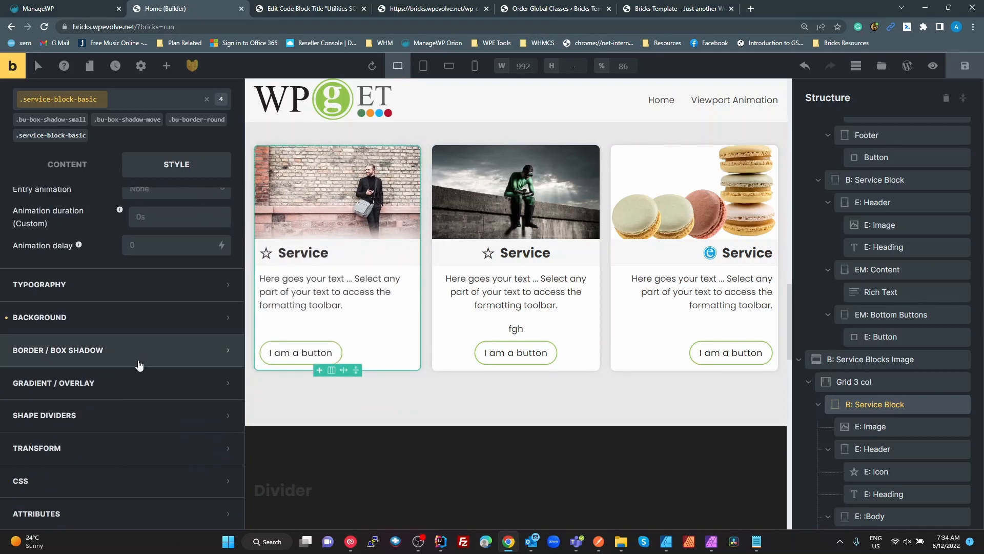
click(67, 315)
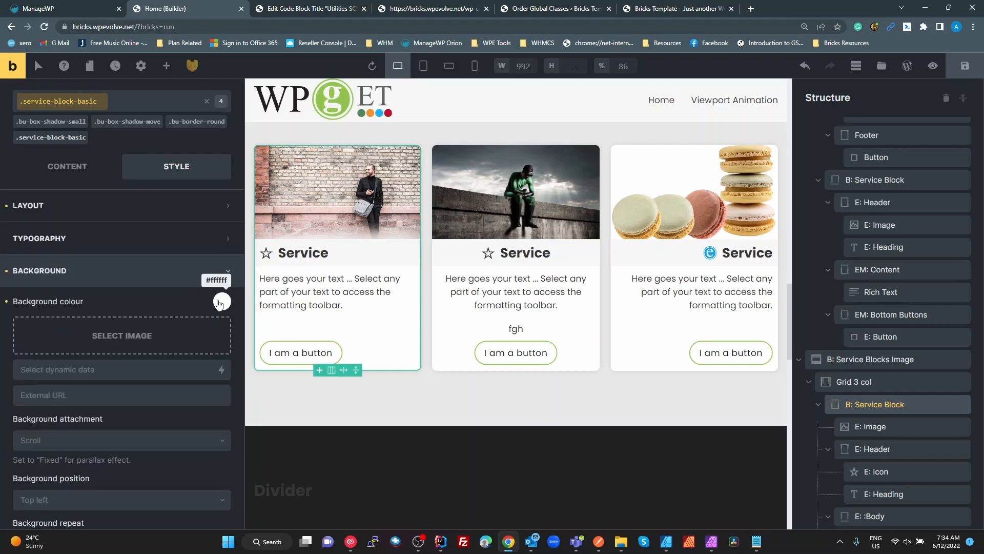
click(222, 301)
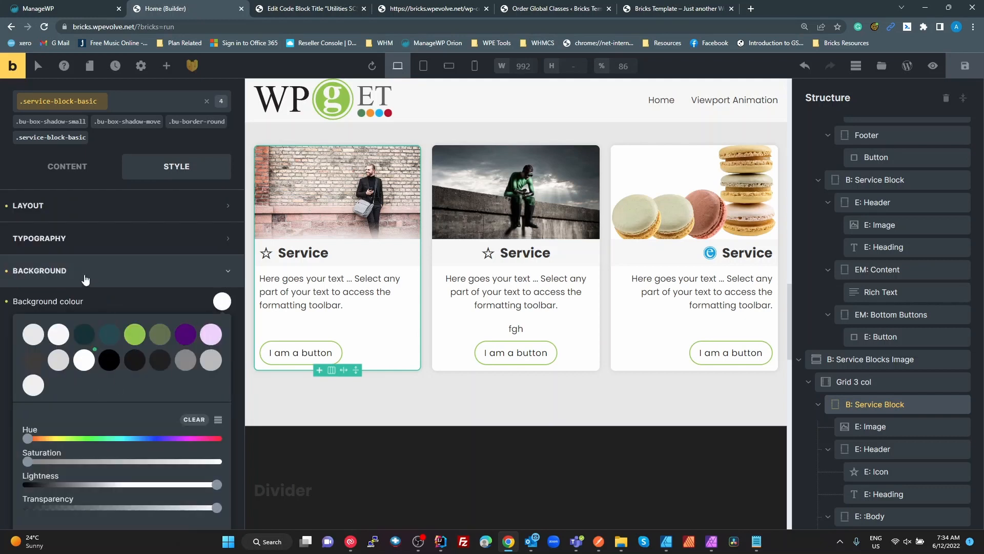
click(83, 274)
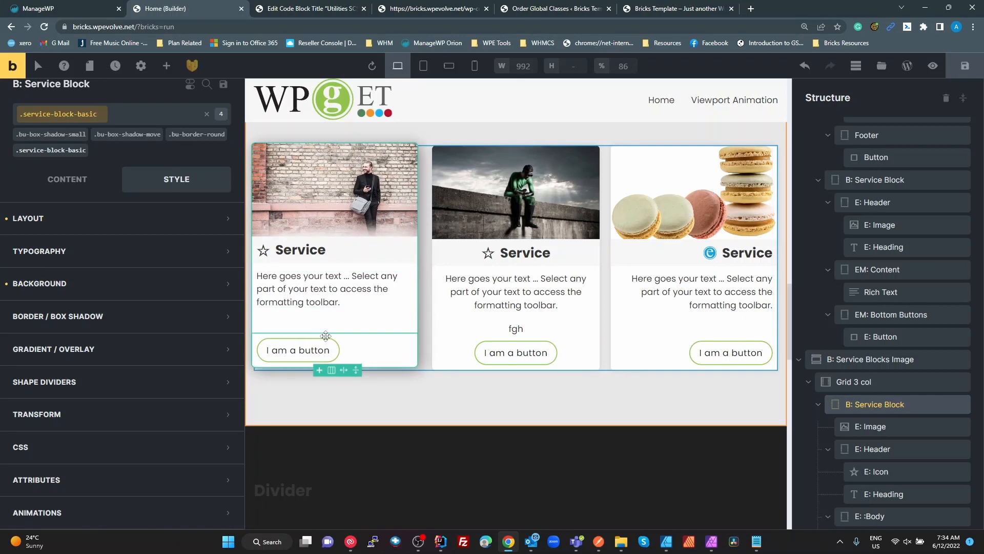
Try a green background on the service-block-basic class, check both service block sections, and restore the colour to white (#ffffff).
click(77, 288)
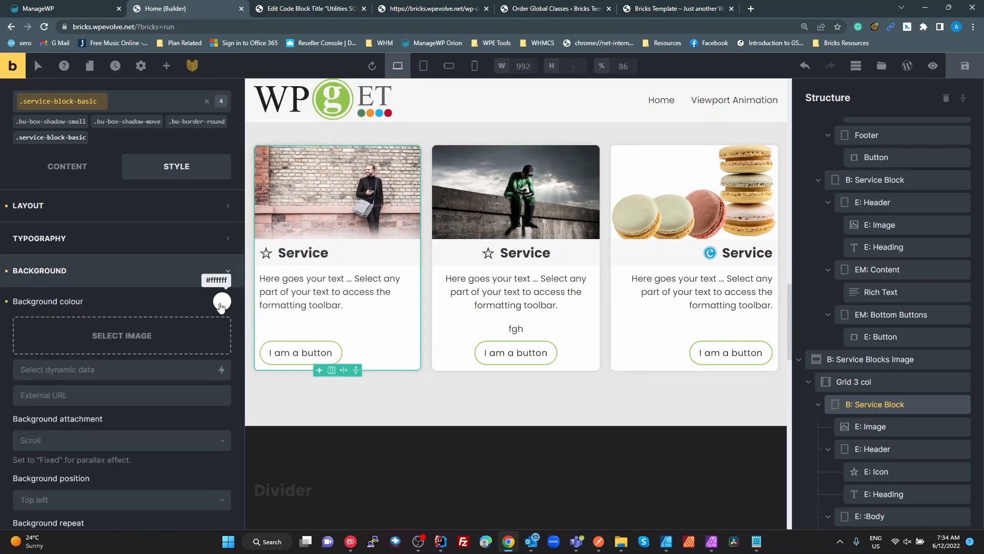
click(222, 302)
click(134, 336)
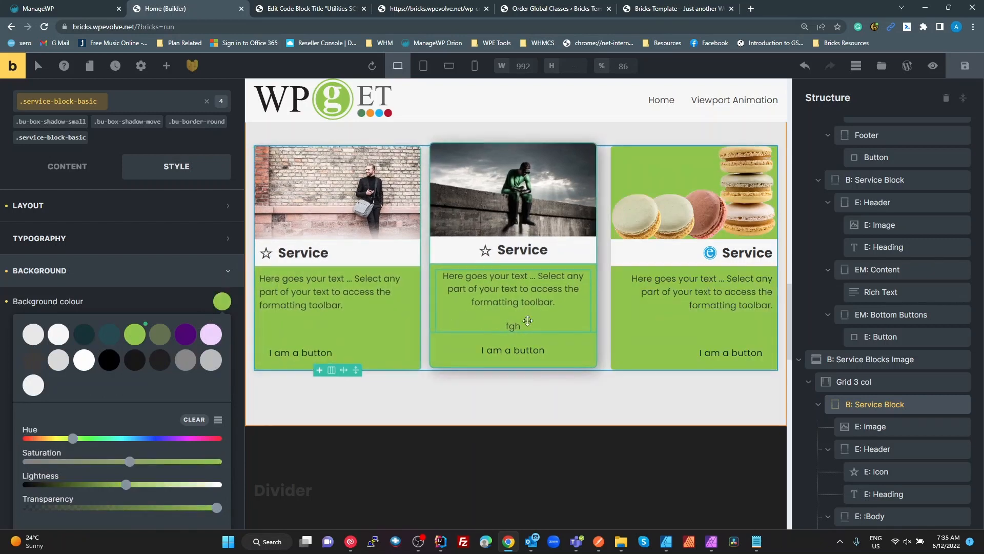
scroll(642, 327, up, 3)
scroll(642, 328, up, 4)
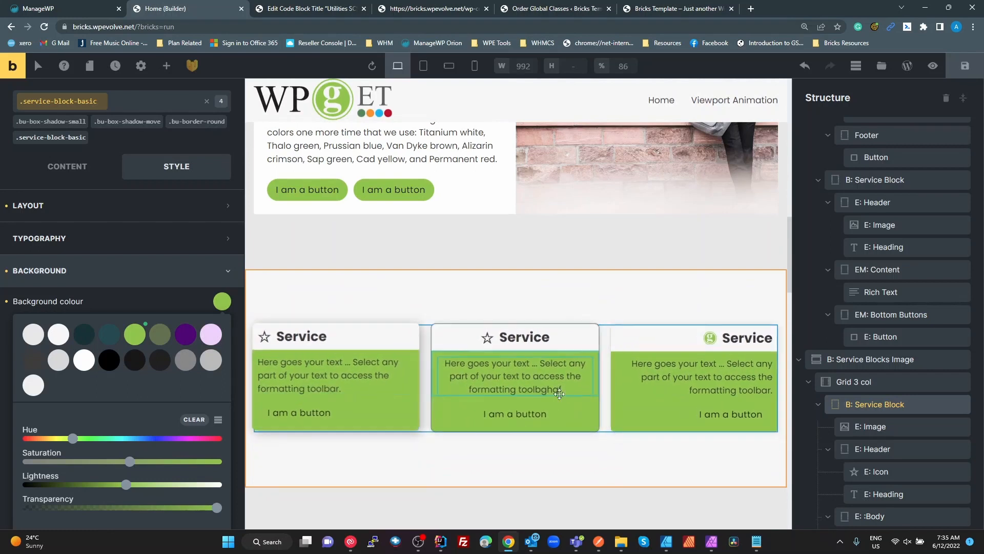
click(85, 359)
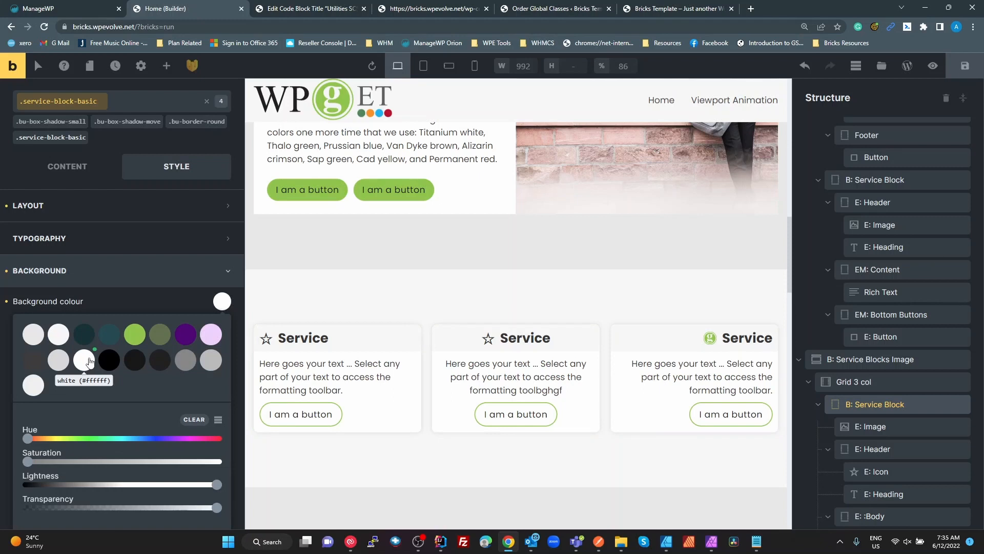
click(91, 304)
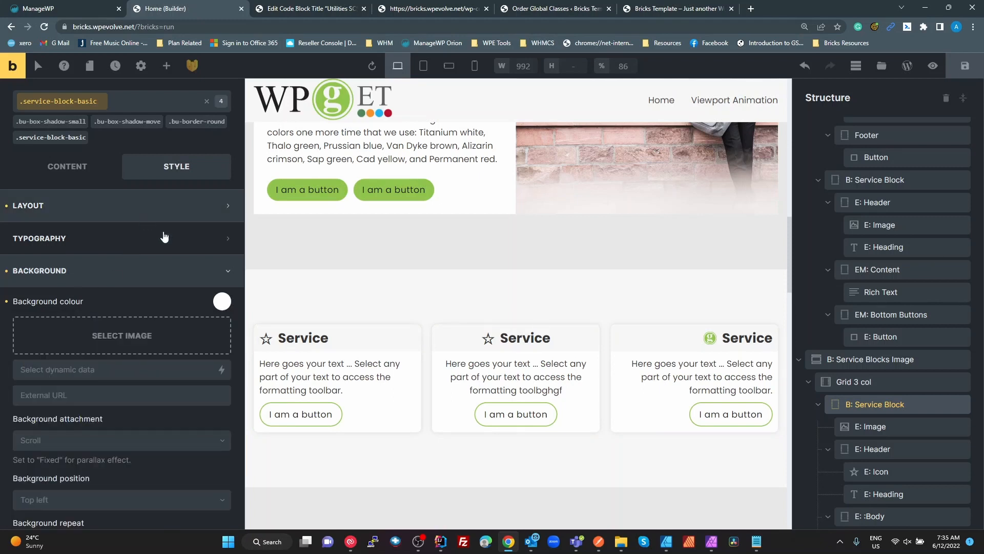
Select E: Image in the first image service block, activate its service-block-basic__image class and examine the width and other layout settings.
scroll(502, 379, down, 4)
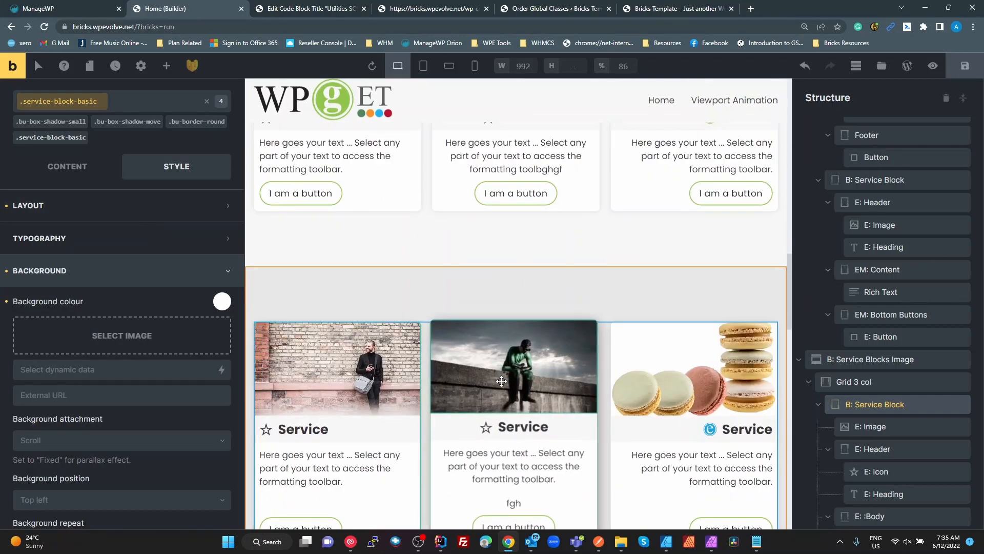
scroll(501, 381, down, 2)
click(877, 427)
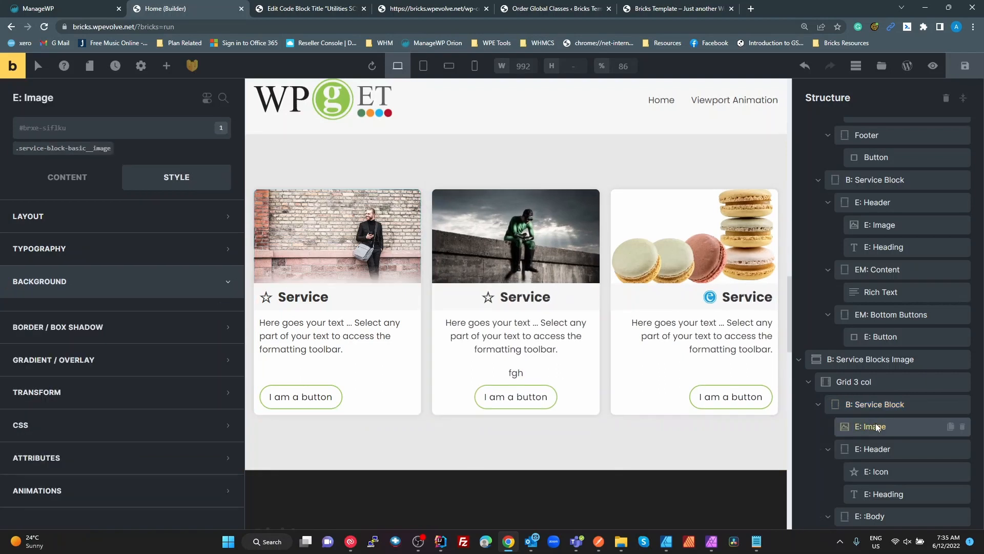
click(86, 150)
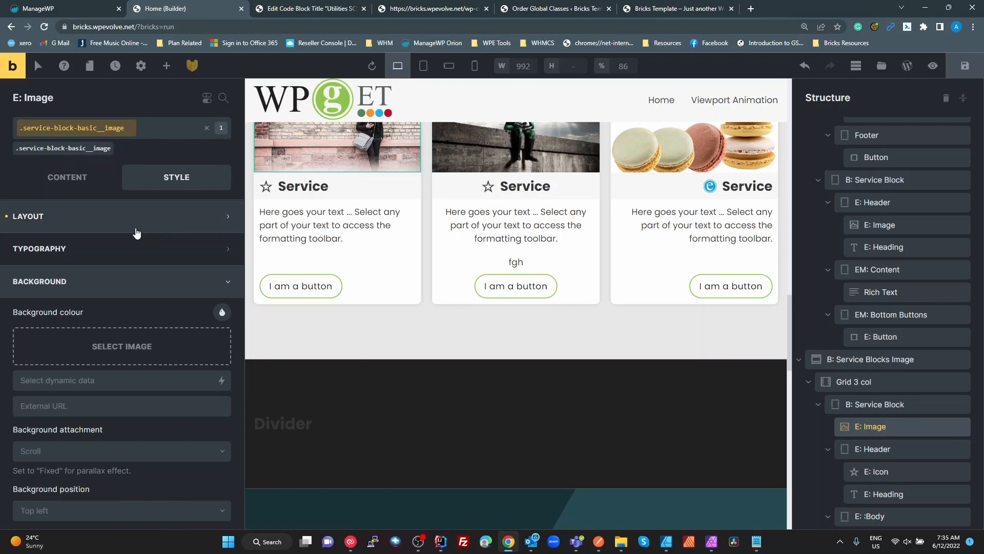
click(100, 227)
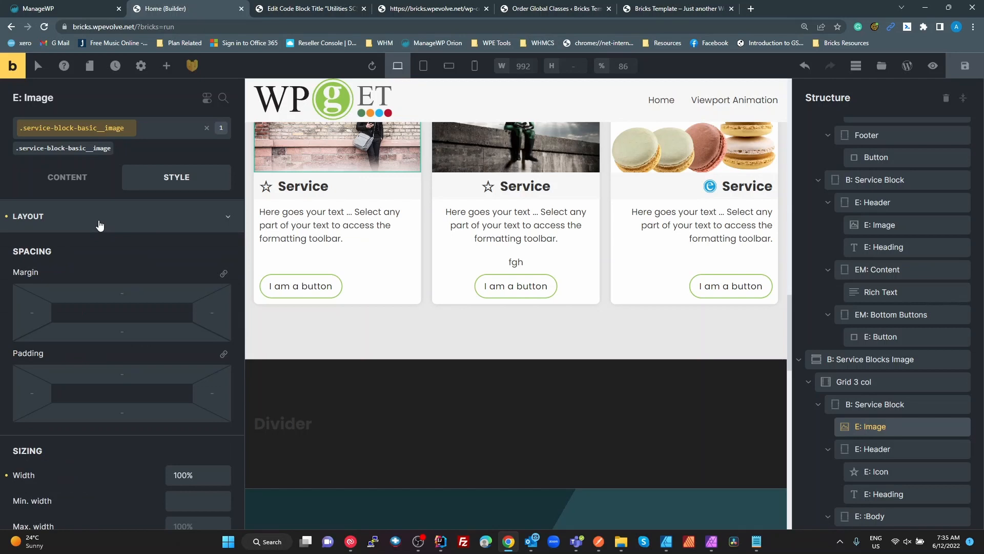
drag(195, 475, 148, 467)
scroll(164, 459, down, 3)
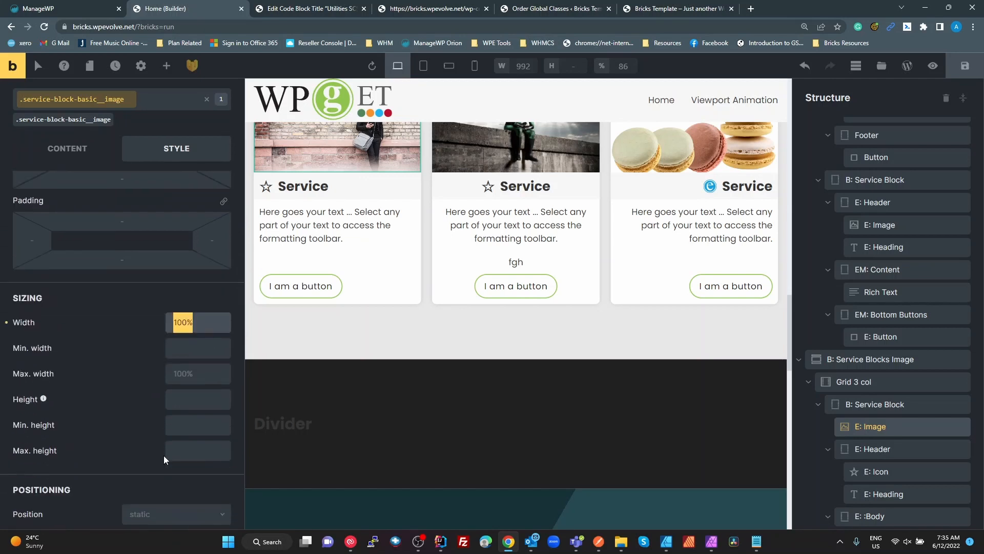
scroll(164, 459, down, 8)
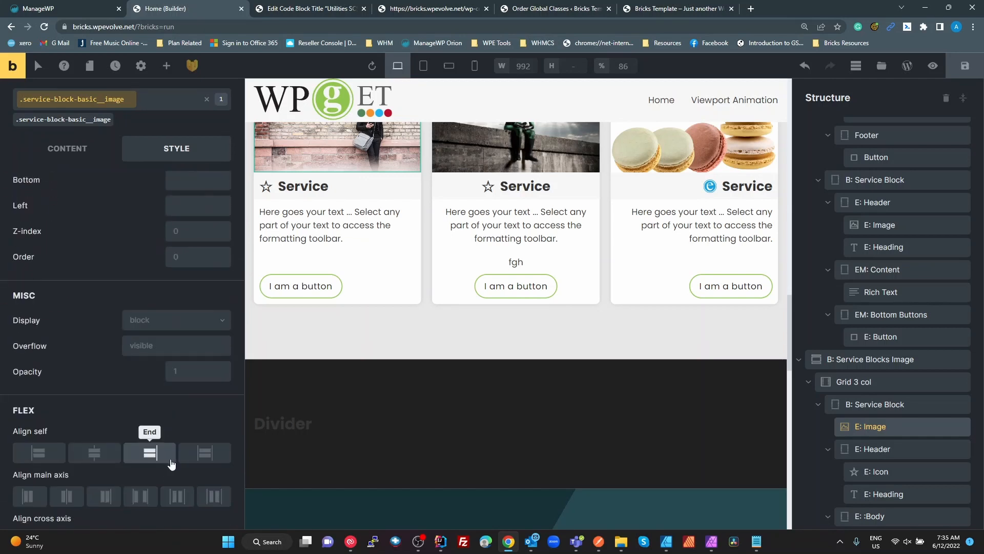
scroll(172, 461, up, 10)
Check the image's content settings, including object fit, and review the layout sizing of its class again.
click(83, 148)
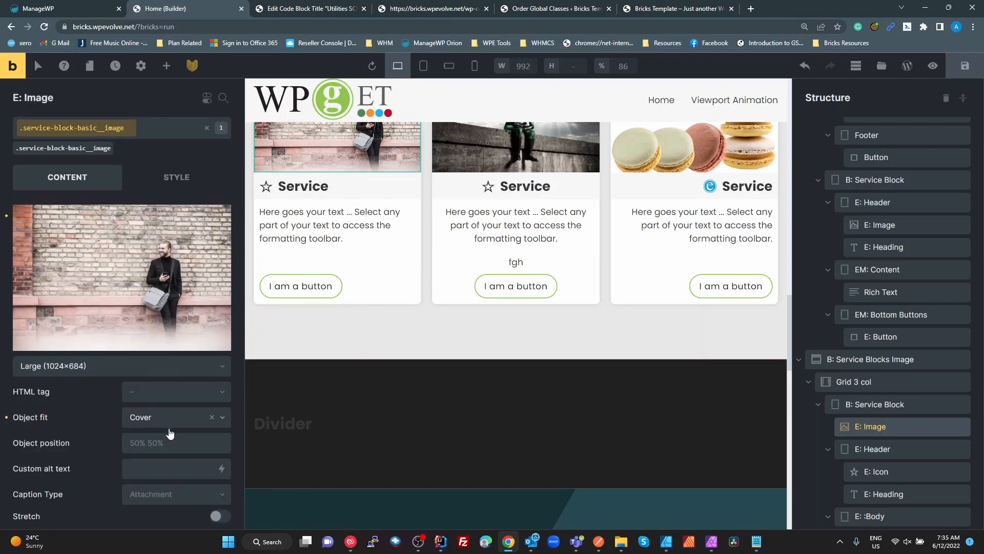
scroll(167, 428, down, 5)
scroll(169, 434, up, 5)
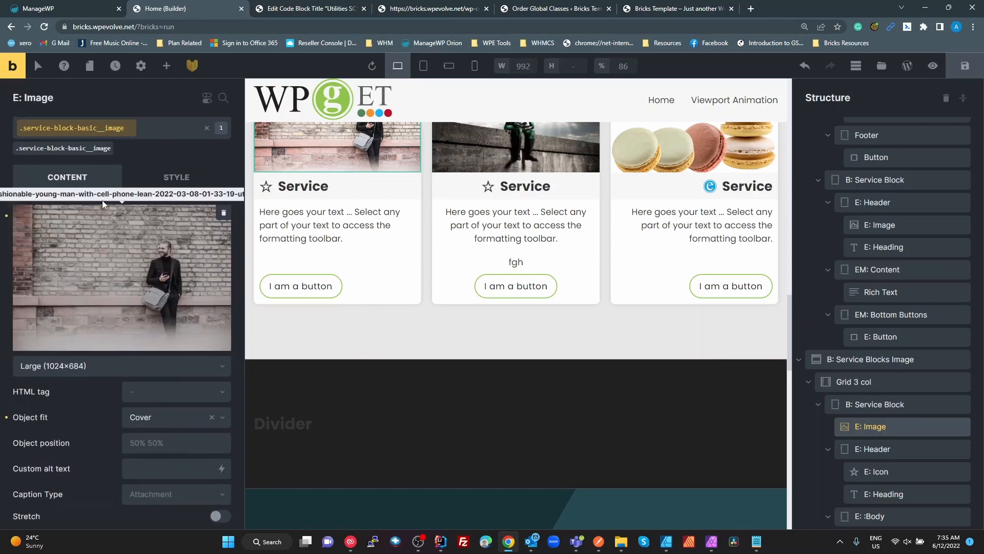
click(174, 176)
scroll(163, 400, down, 2)
scroll(160, 405, down, 8)
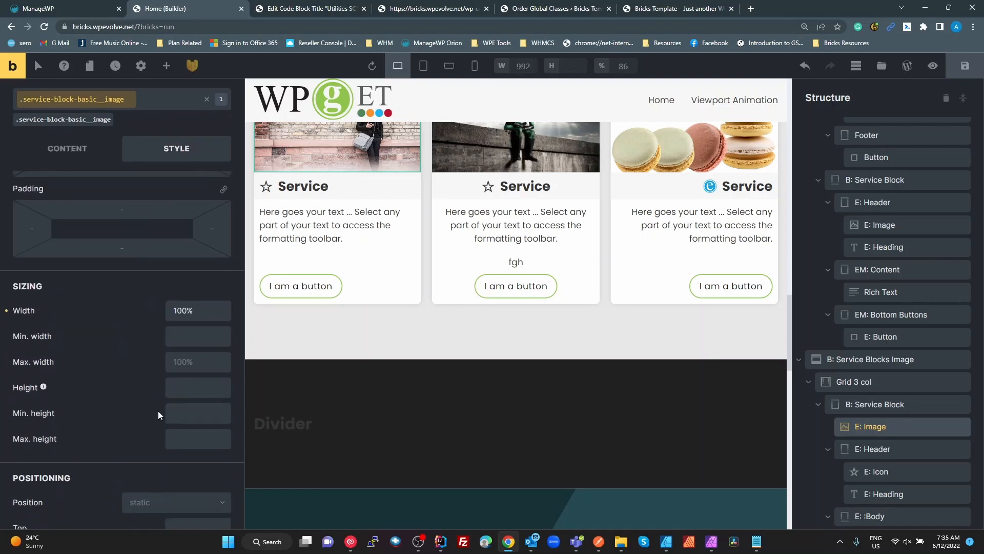
scroll(149, 387, up, 10)
click(81, 225)
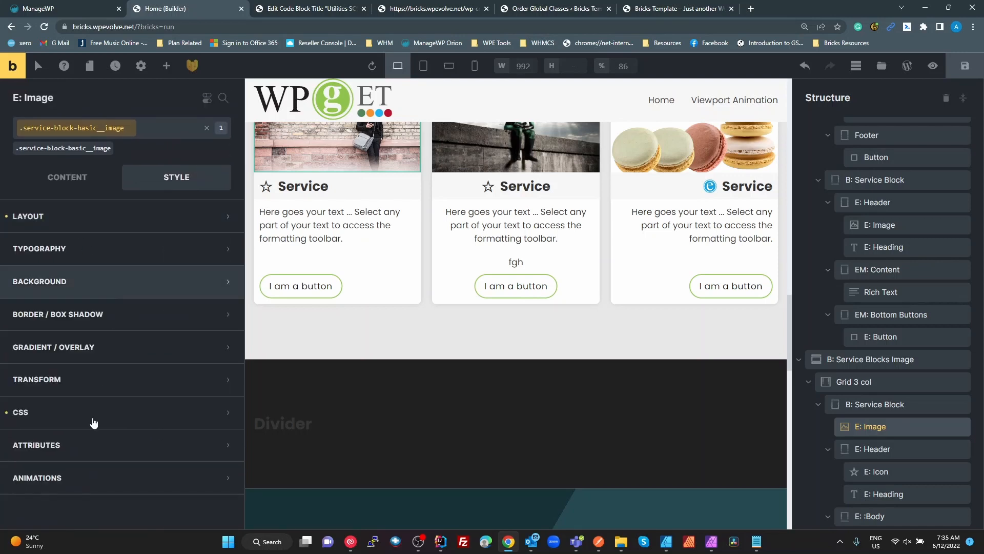
Examine the aspect-ratio rule in the custom CSS of the service-block-basic__image class.
click(70, 411)
scroll(110, 416, down, 3)
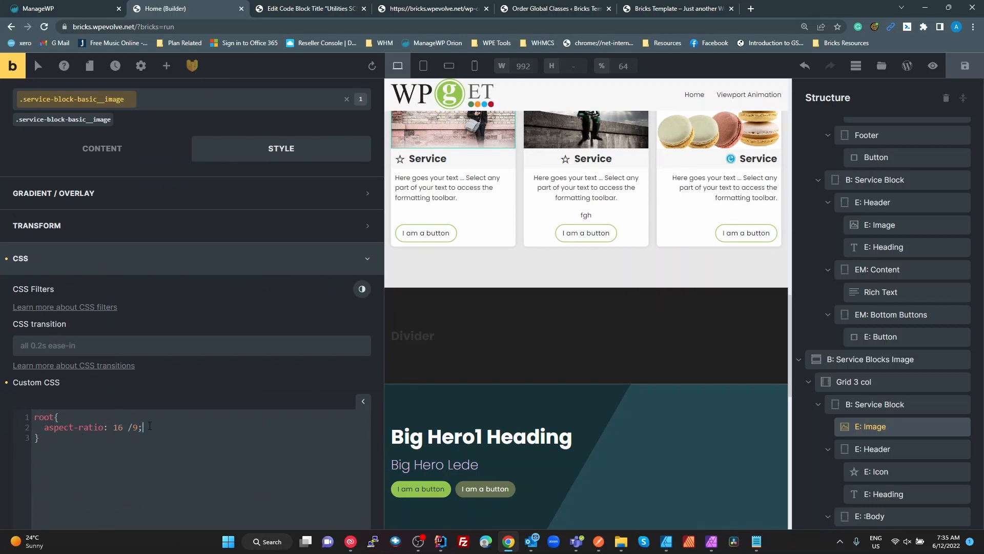
drag(148, 426, 47, 428)
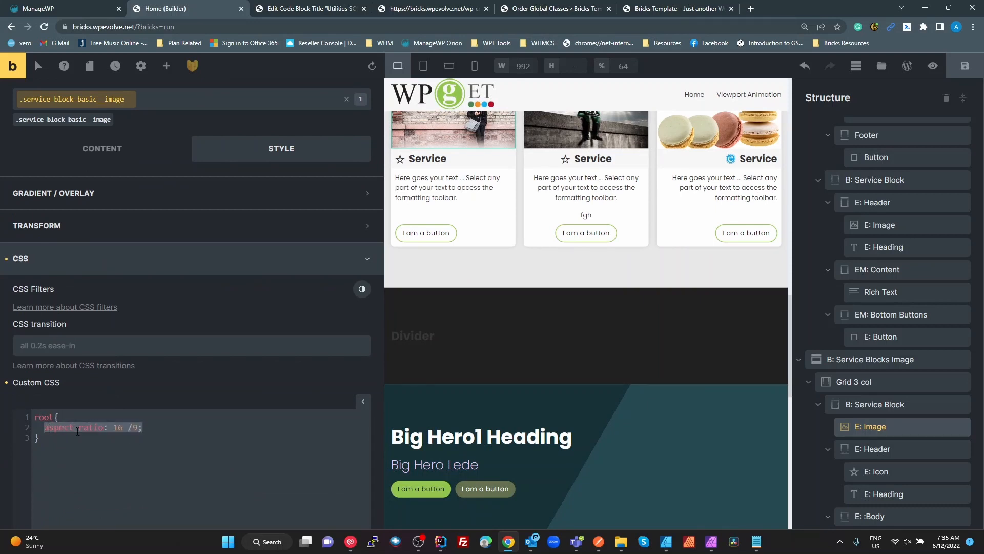
click(81, 444)
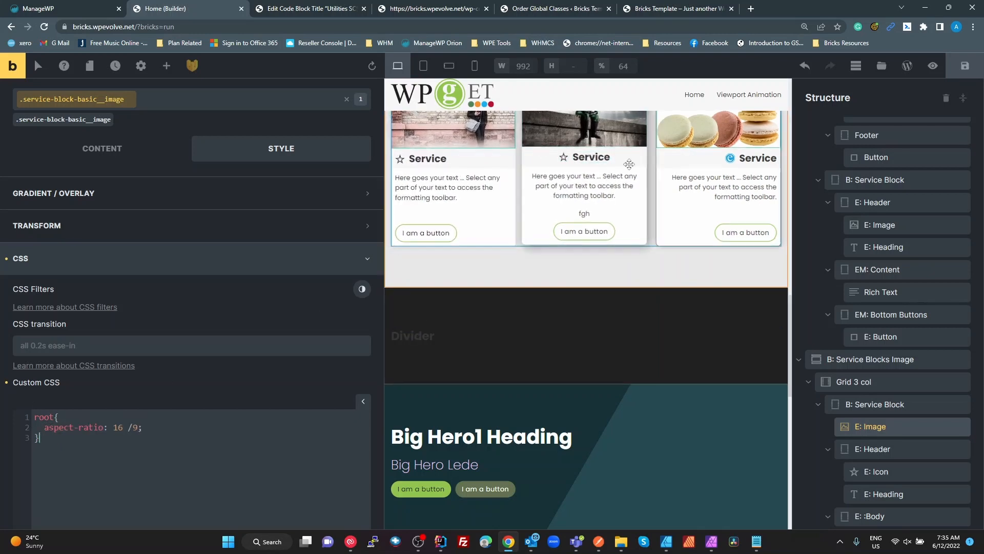
drag(382, 327, 291, 327)
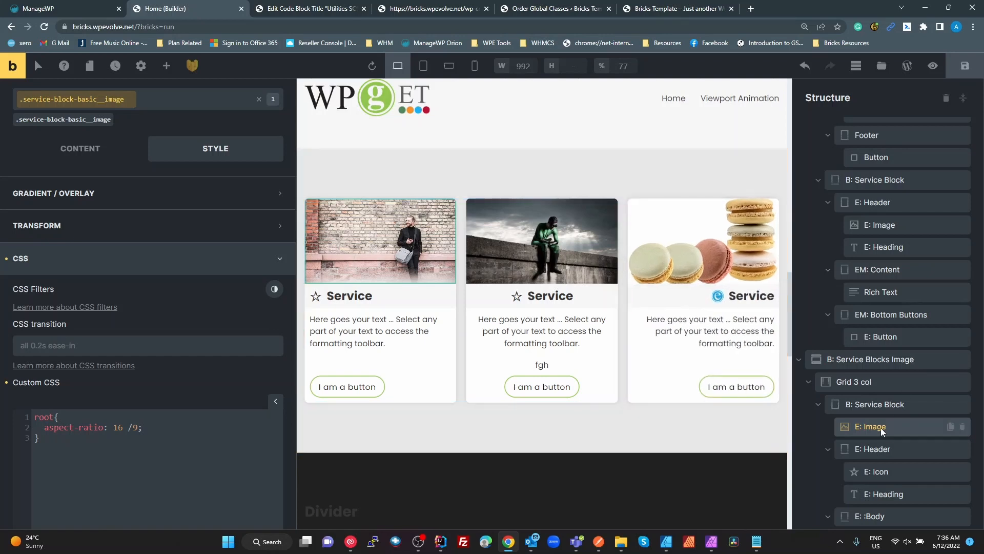
Select the service block's E: Header, activate its service-block-basic__header class and inspect the spacing variable in its top padding.
click(874, 450)
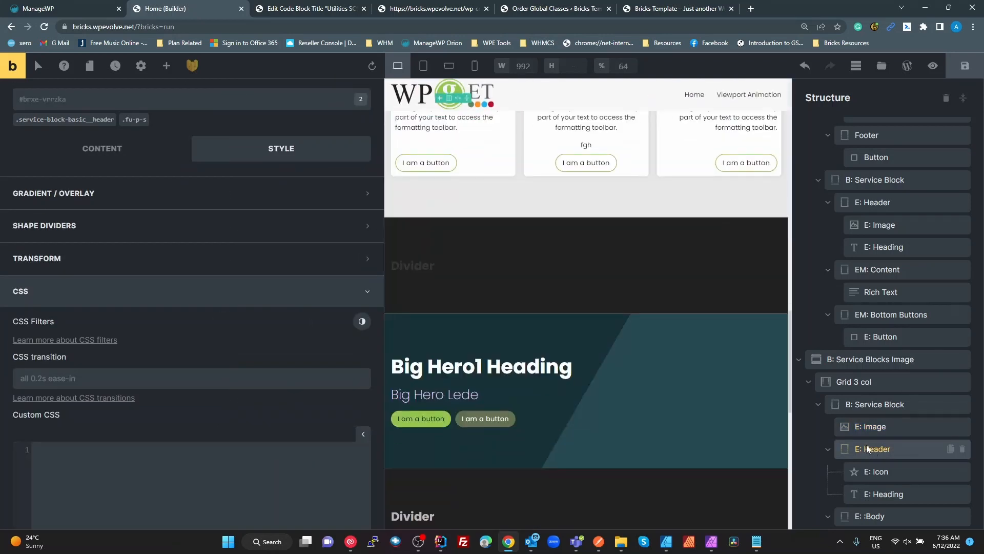
click(66, 120)
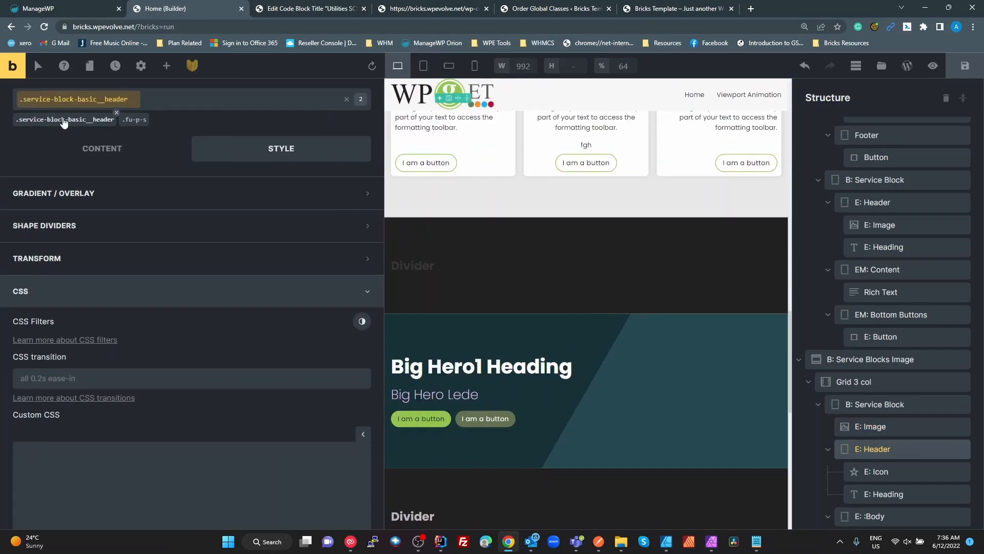
click(145, 296)
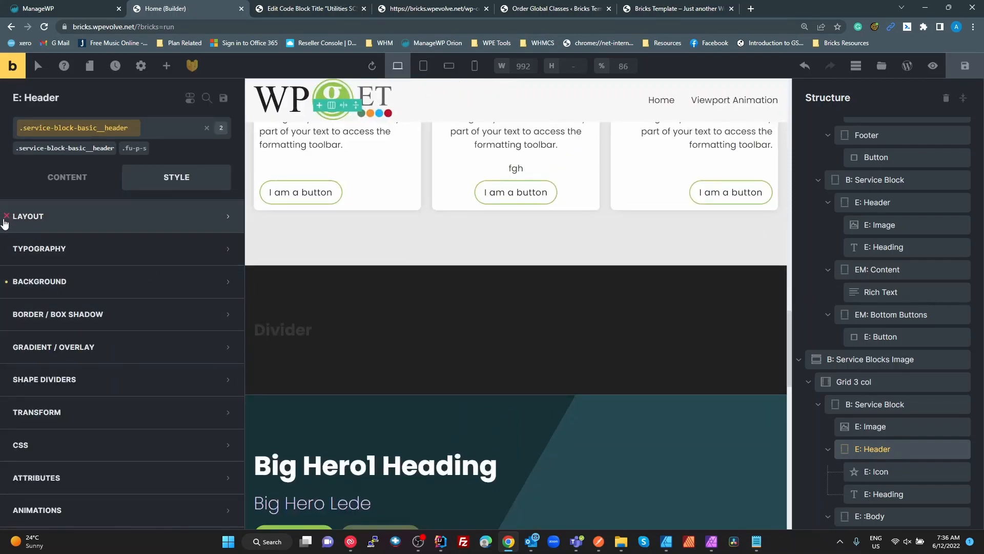
click(30, 219)
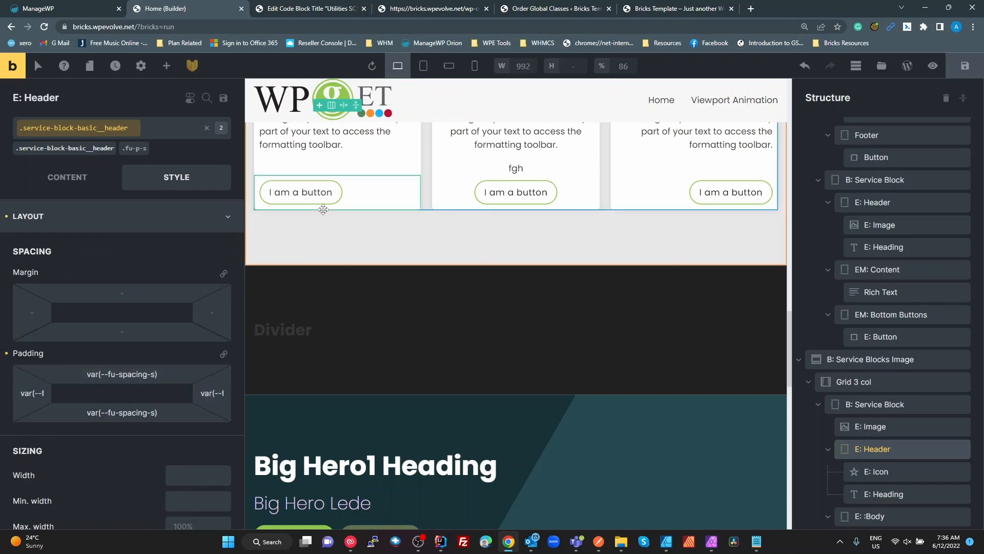
scroll(312, 326, up, 4)
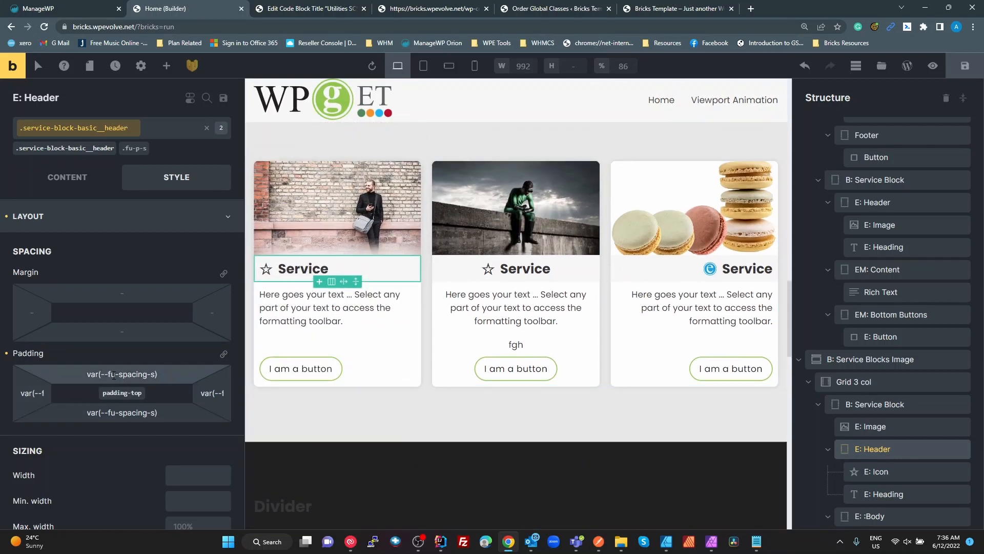
drag(122, 374, 158, 374)
Switch to the compiled header CSS and examine the fu-spacing and fu-spacing-responsive variables.
click(566, 11)
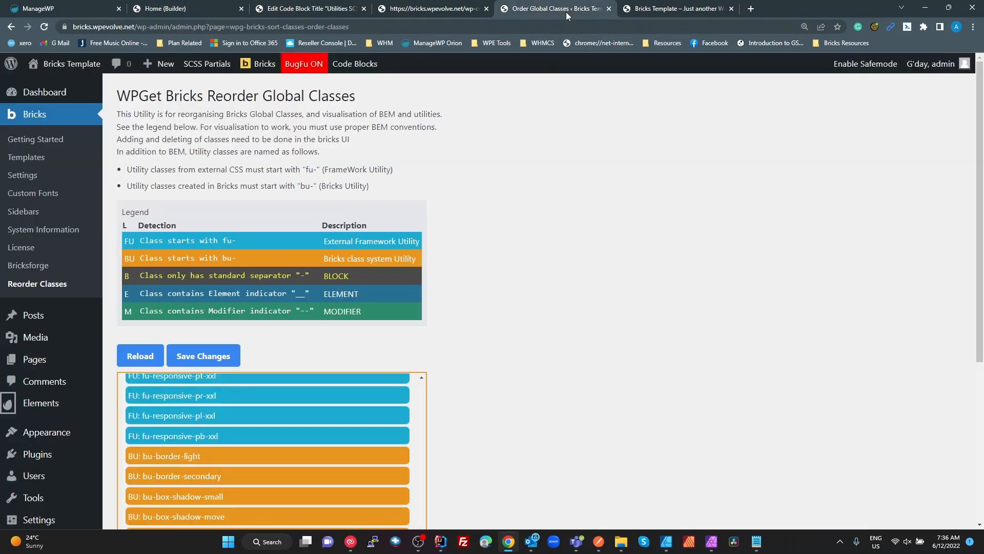
click(438, 8)
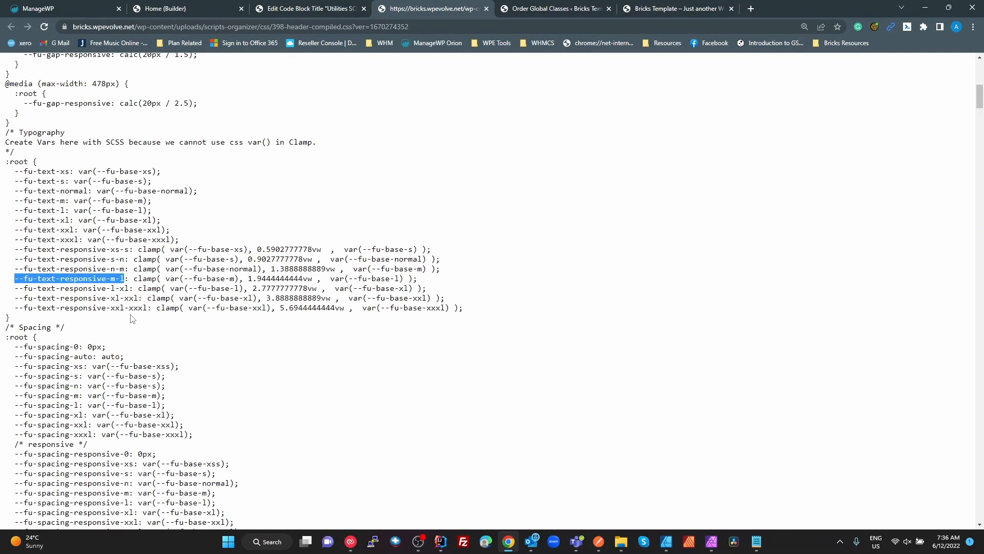
scroll(132, 318, down, 3)
click(50, 219)
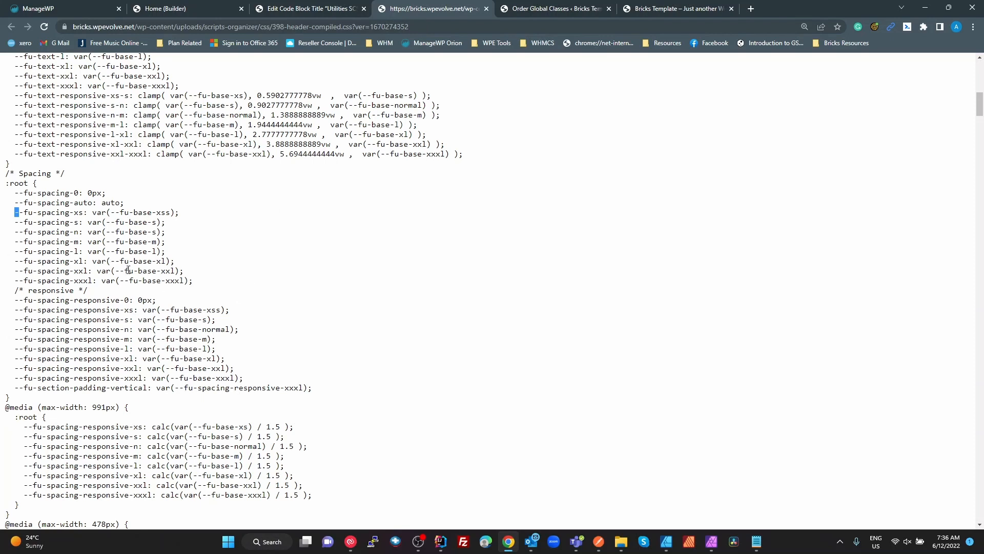
double_click(125, 317)
Return to the Bricks builder, compare the headers in both service block sections and inspect the header class's right padding.
click(202, 8)
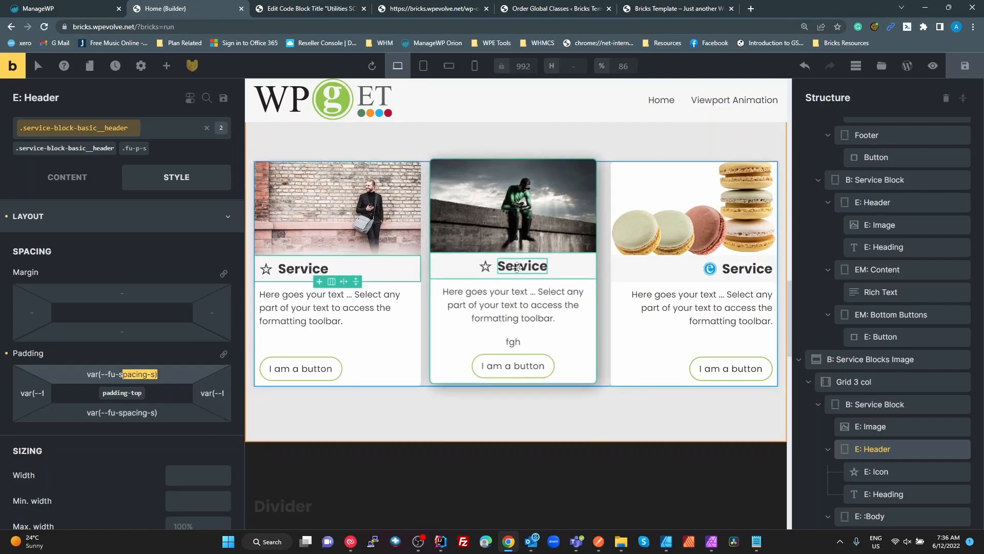
scroll(515, 281, up, 2)
scroll(516, 281, up, 2)
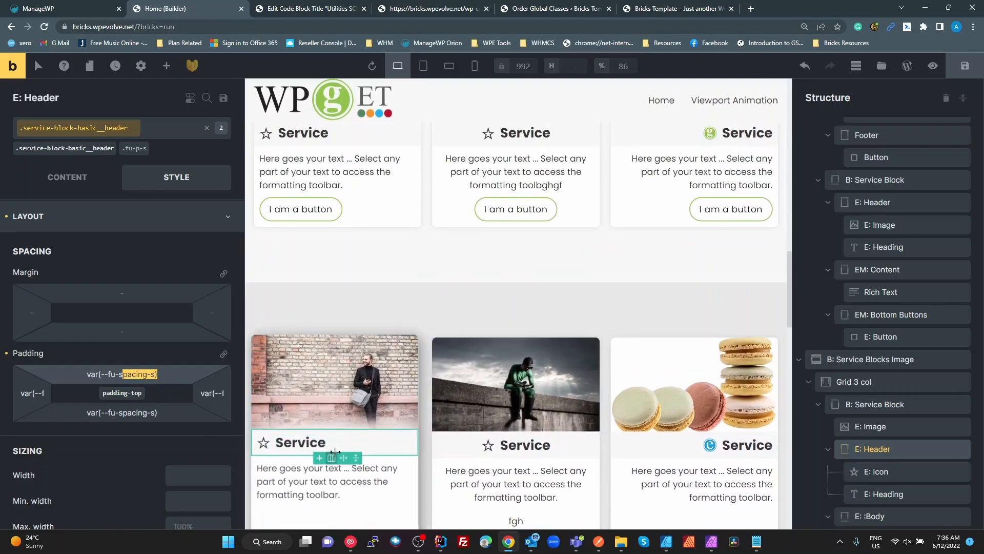
scroll(387, 445, up, 2)
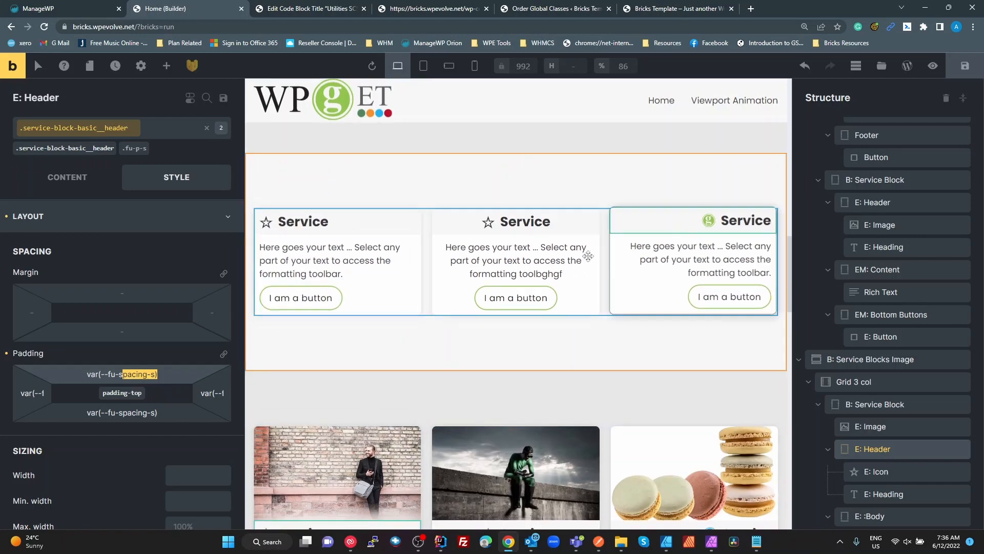
scroll(530, 332, down, 4)
click(190, 379)
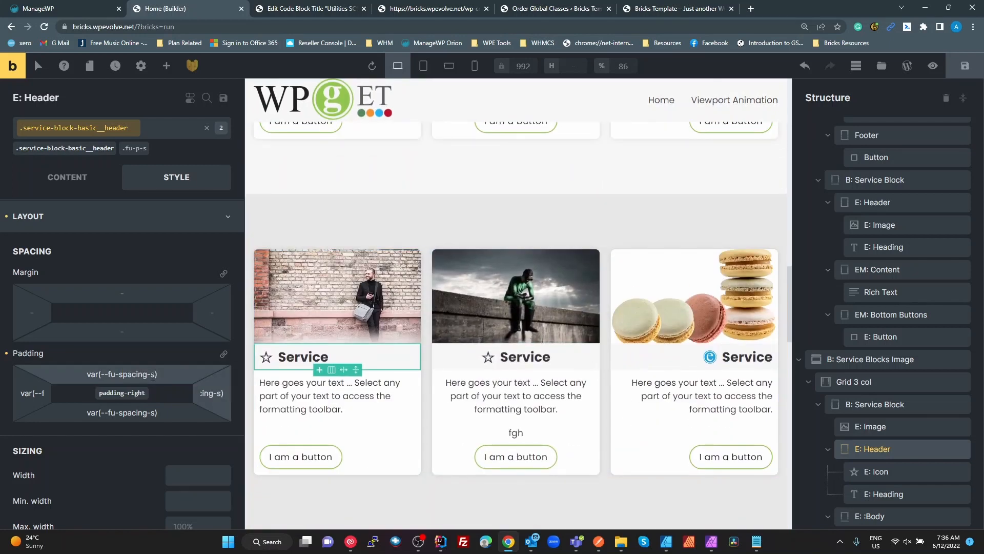
Link the service-block-basic__header class's padding sides, try var(--fu-spacing-m) on them and set them back to var(--fu-spacing-s).
click(225, 355)
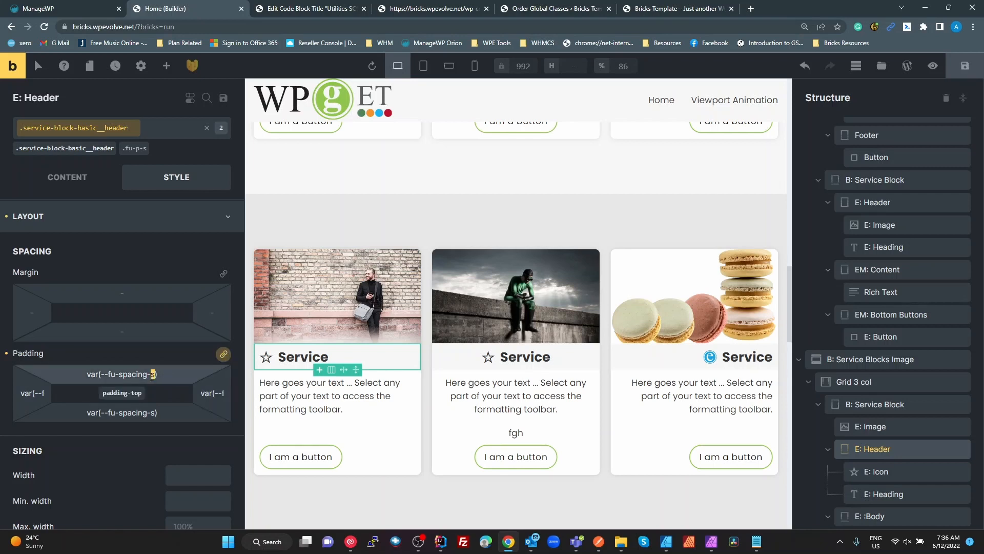
text(m)
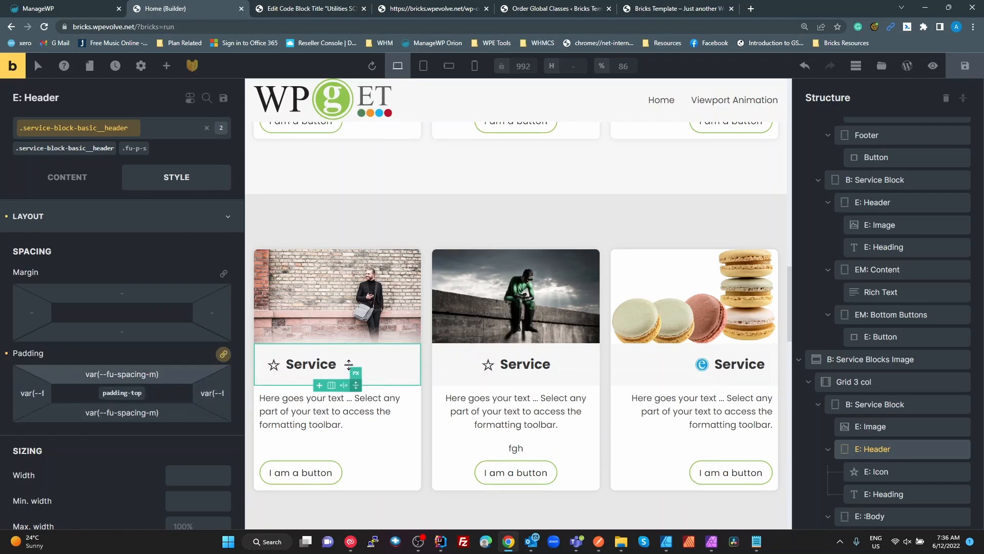
scroll(386, 178, up, 3)
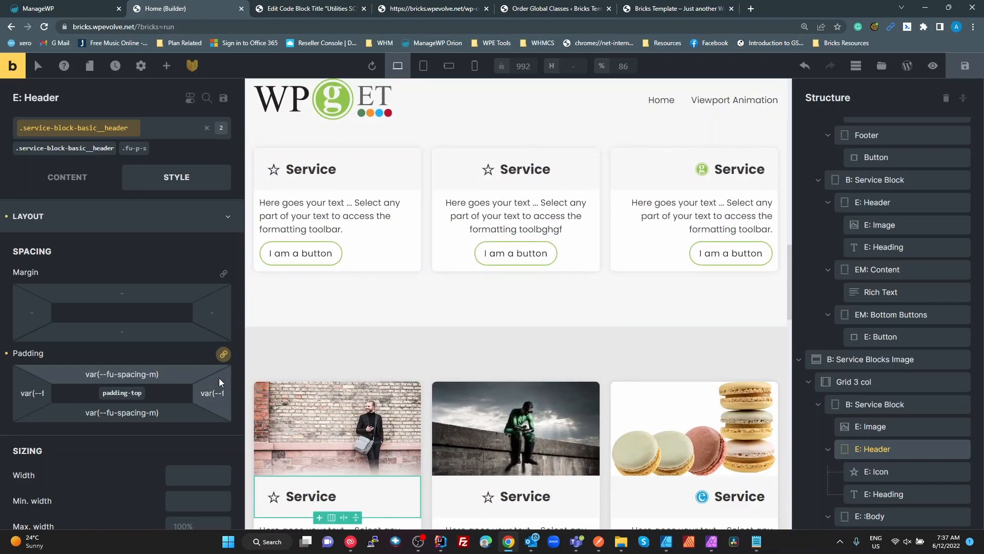
key(BackSpace)
text(s)
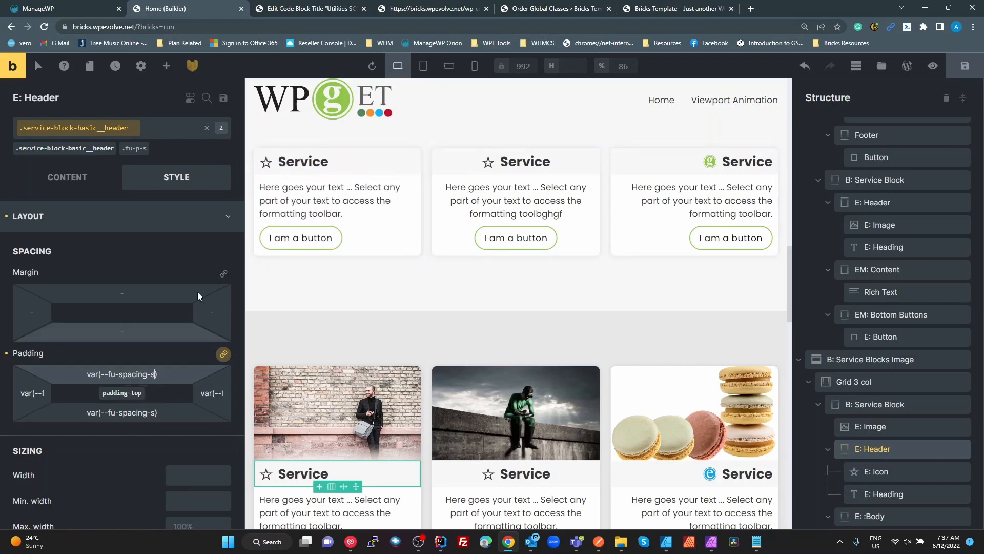
Deactivate the service-block-basic__header class and remove the fu-p-s utility class from E: Header.
click(207, 129)
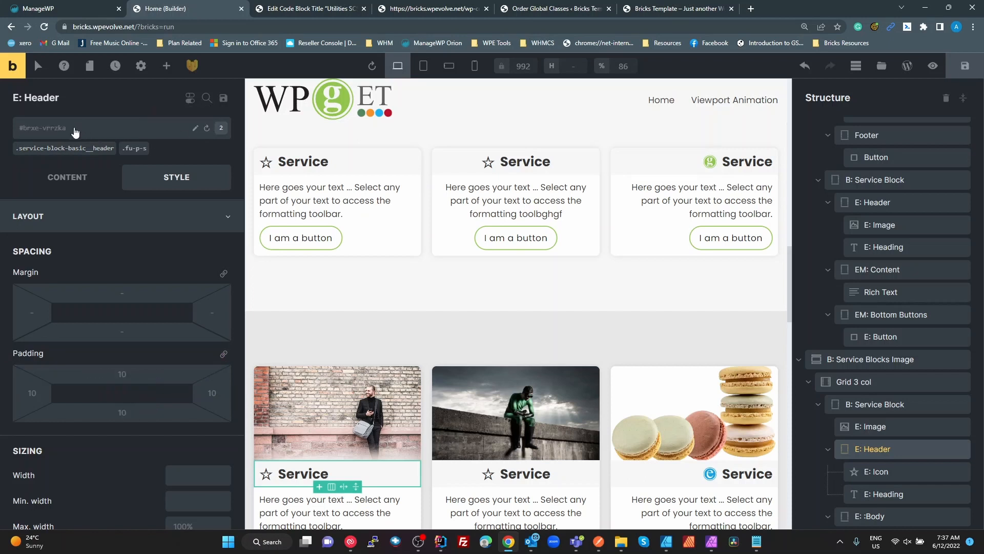
click(69, 219)
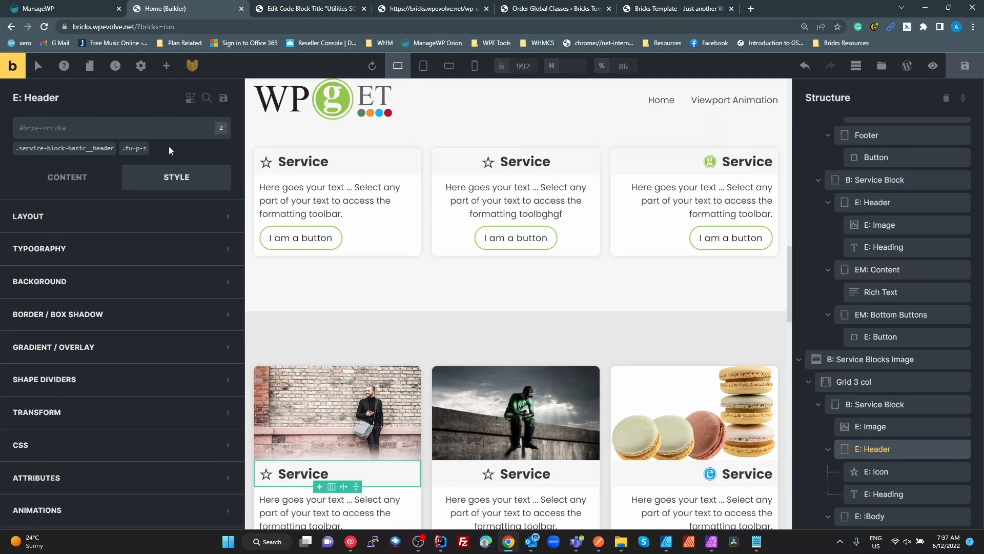
scroll(608, 472, down, 2)
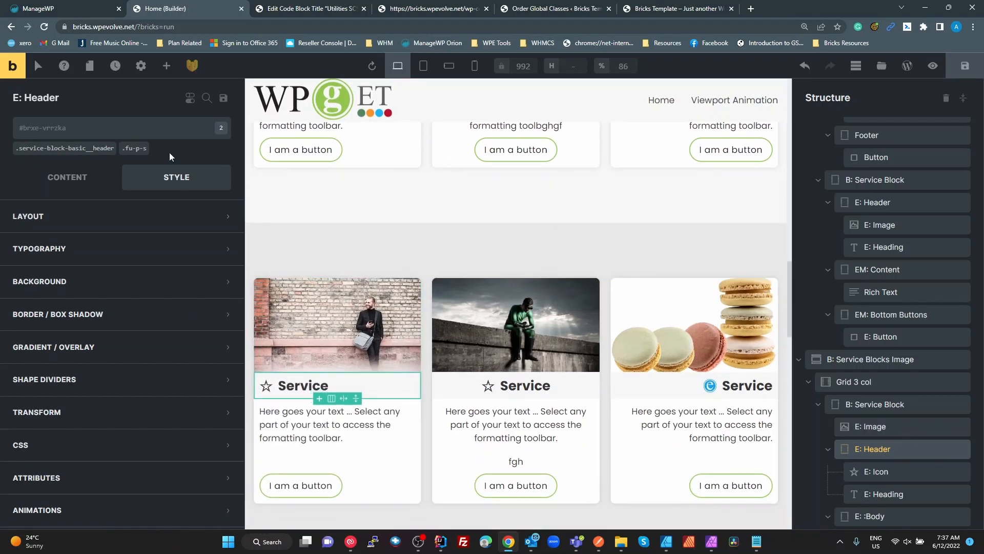
click(142, 132)
click(142, 131)
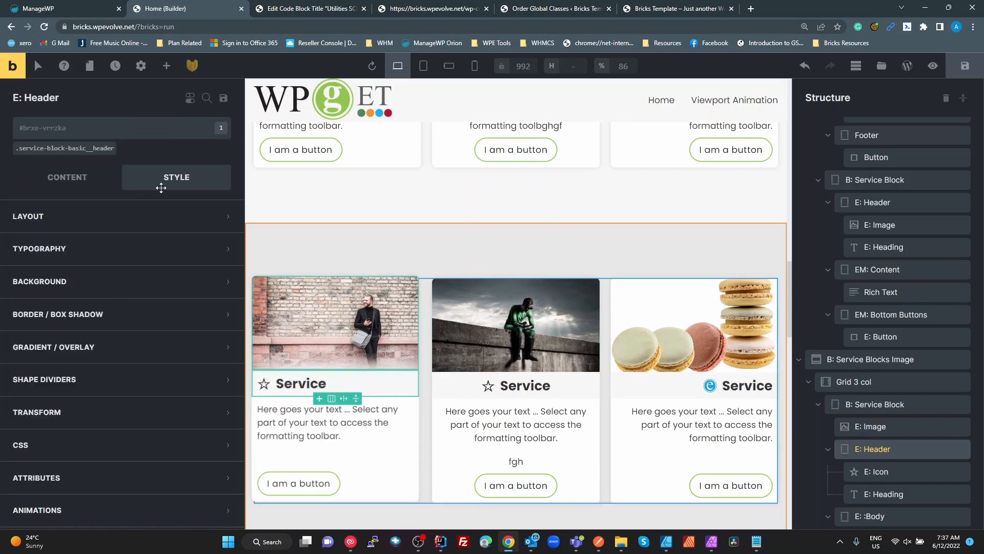
Add the fu-p-m utility class to E: Header in the first image service block.
click(110, 127)
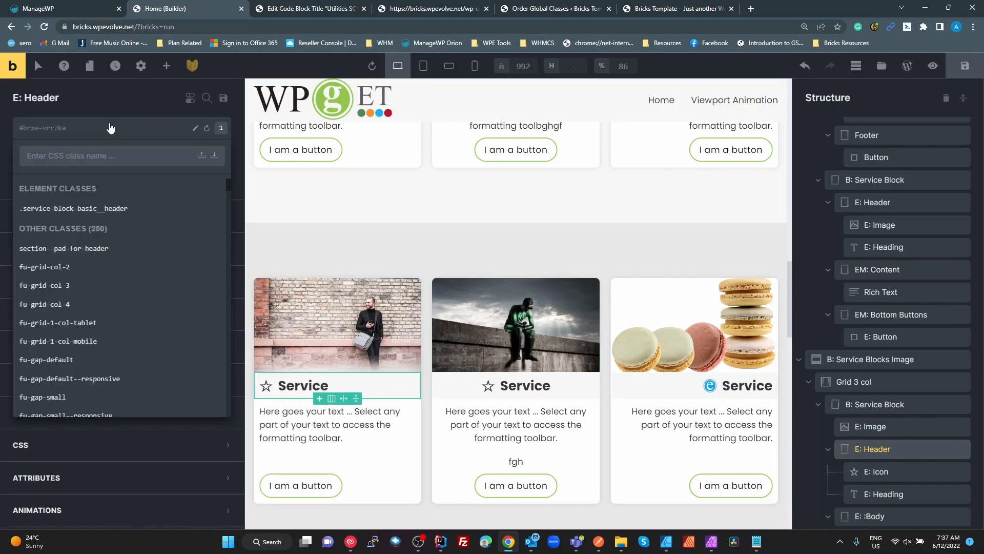
text(p-m)
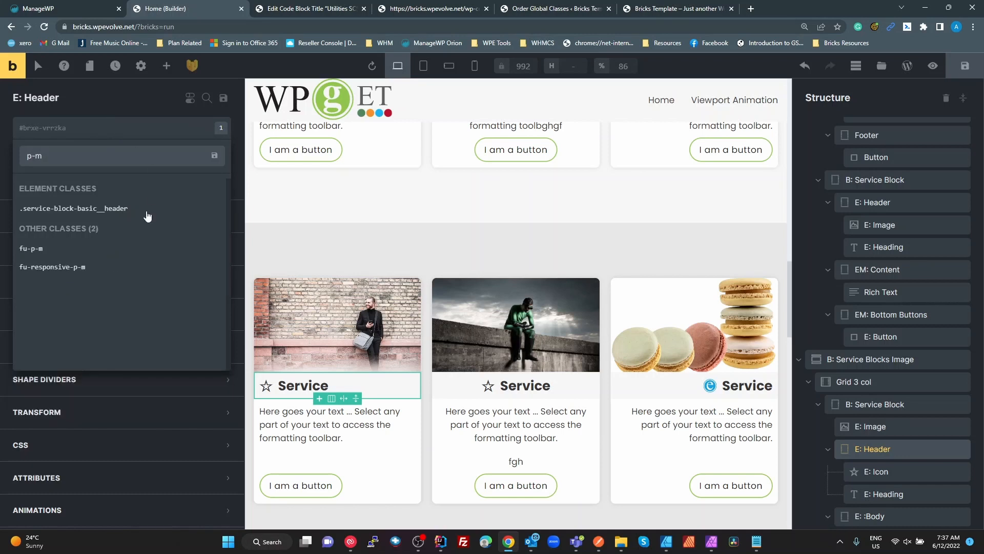
click(42, 252)
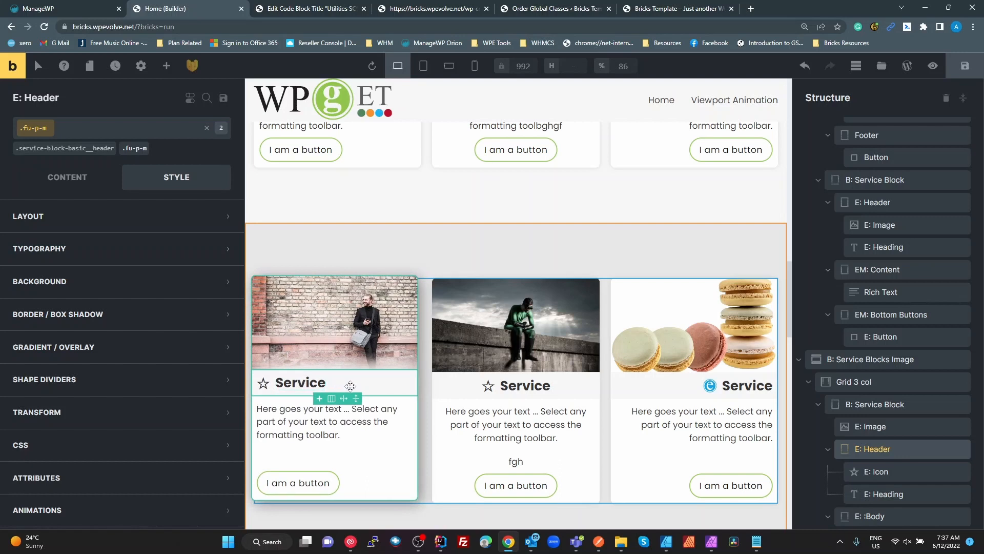
scroll(383, 439, down, 2)
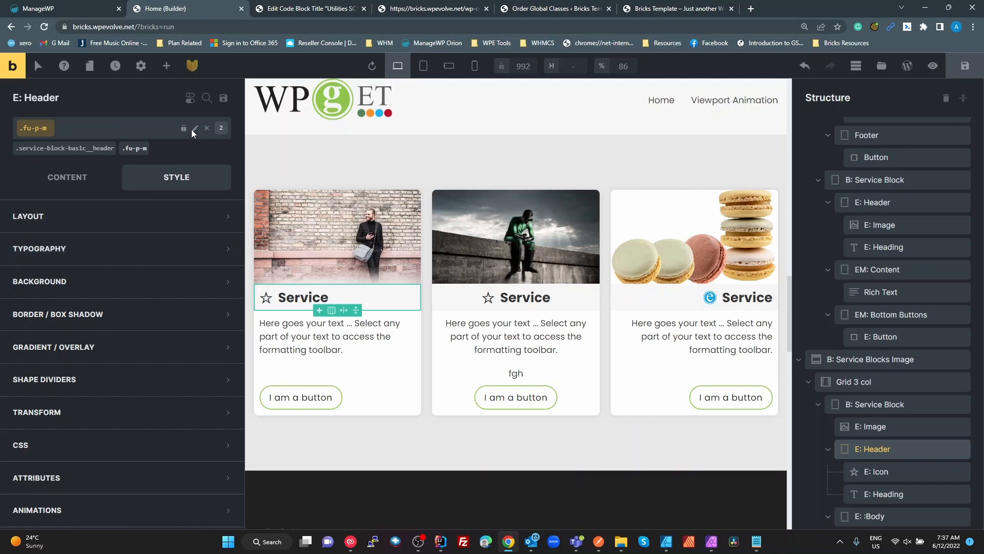
Replace the fu-p-m class on E: Header with the fu-pl-l utility class.
click(148, 148)
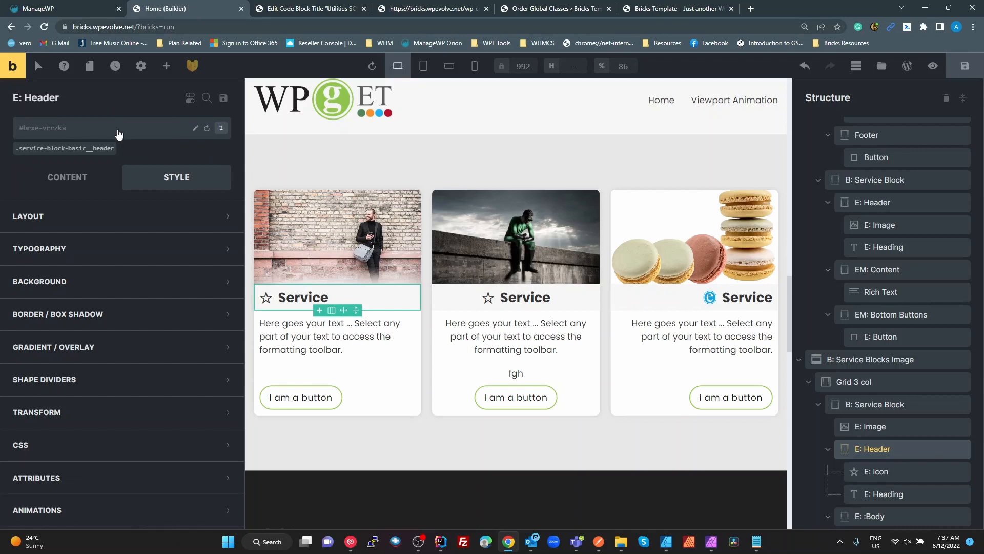
click(118, 134)
text(pl)
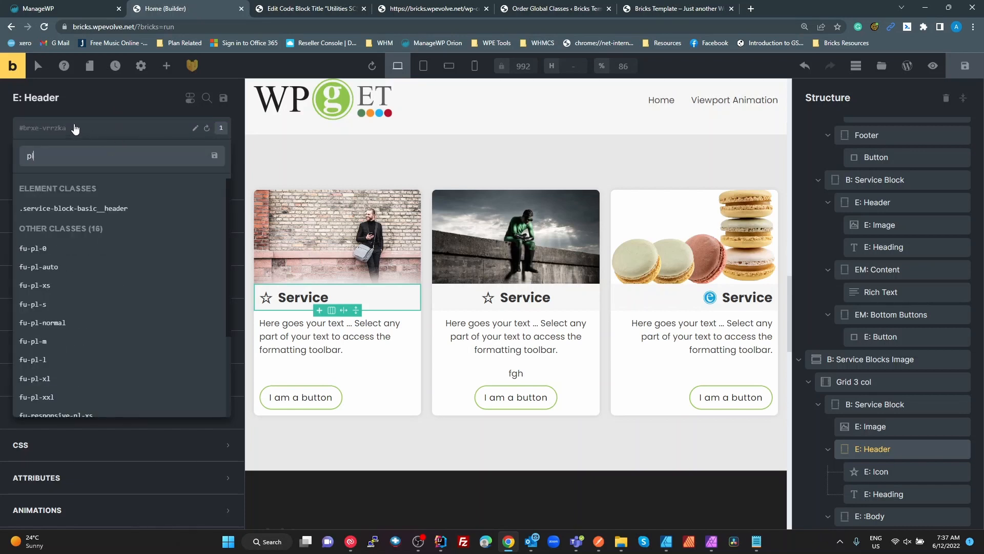
click(55, 359)
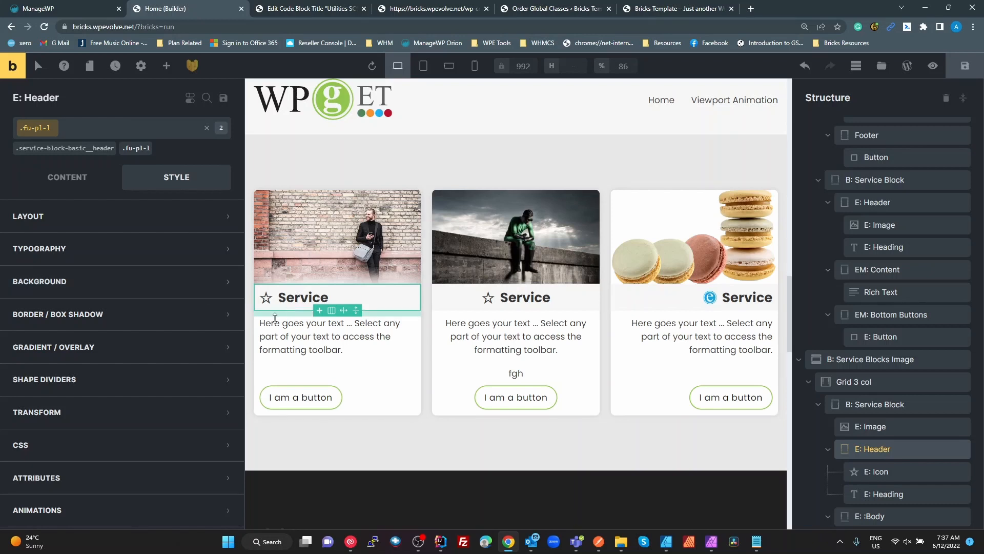
Compare the service-block-basic__header and fu-pl-l classes on E: Header, and remove the fu-pl-l class.
click(65, 152)
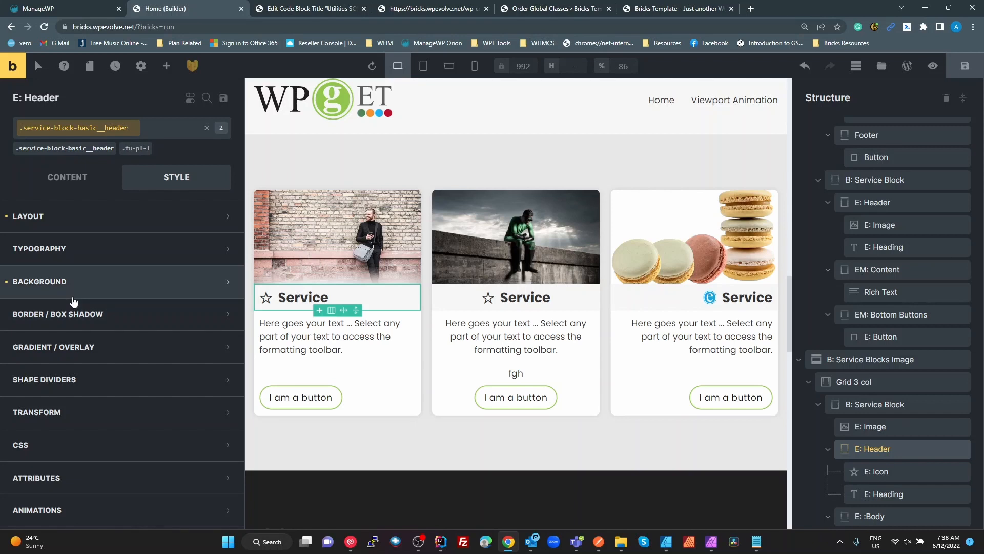
click(136, 149)
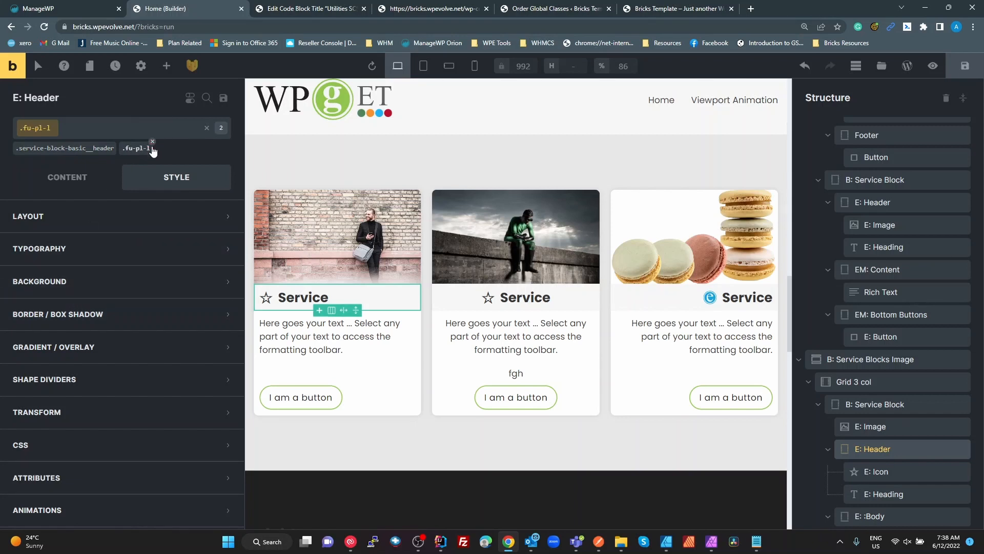
click(151, 141)
drag(367, 326, 316, 438)
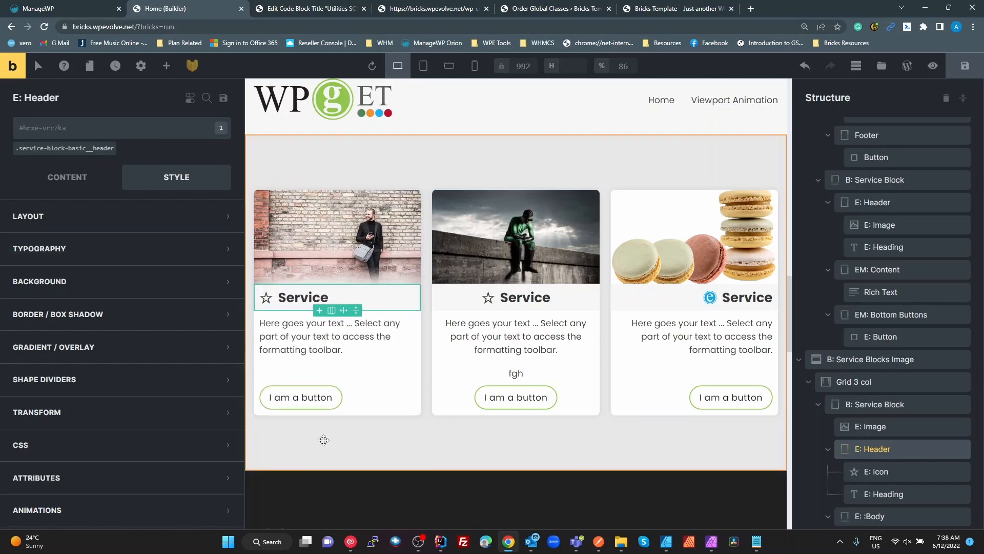
Check the service-block-basic__header class, deactivate it and open the layout settings at E: Header's own ID level.
click(67, 148)
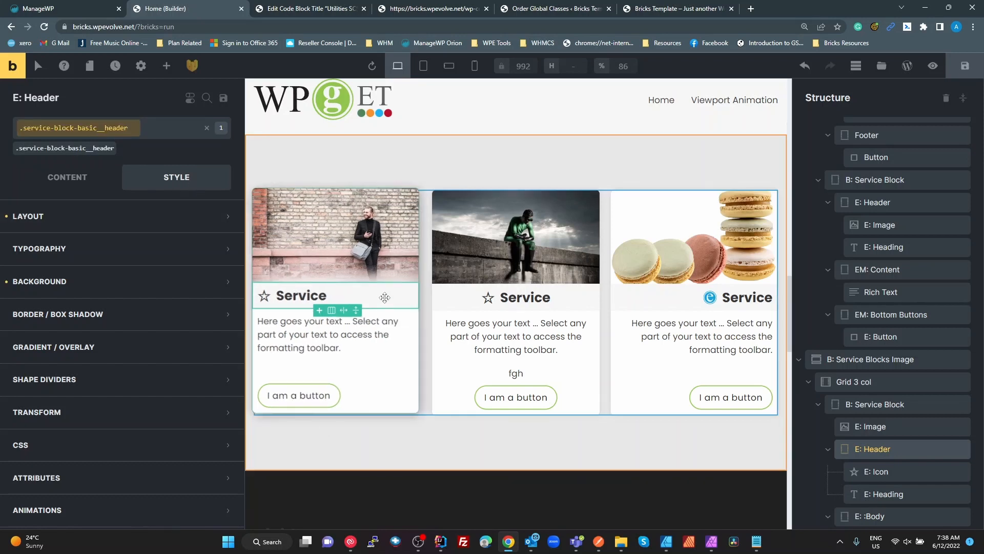
drag(389, 299, 391, 301)
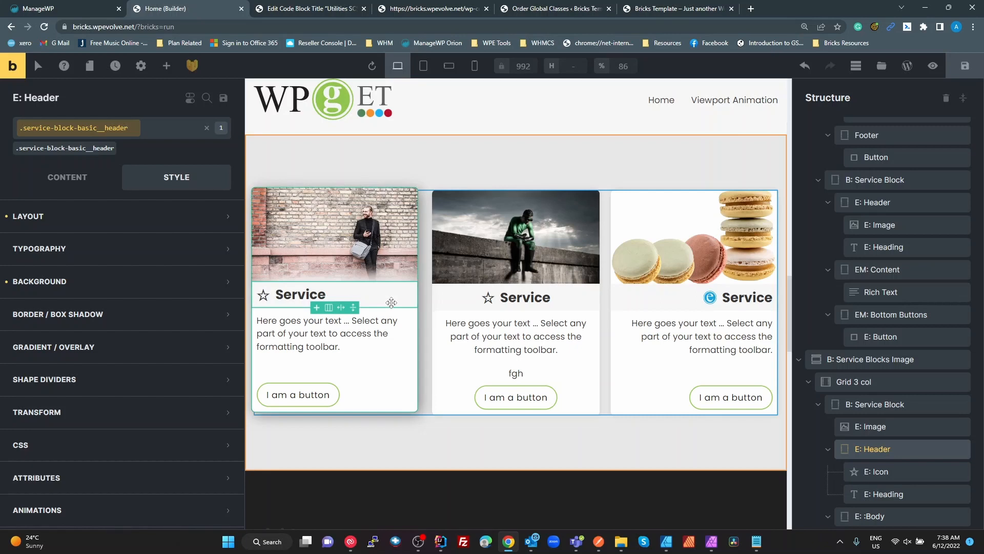
click(207, 129)
click(82, 219)
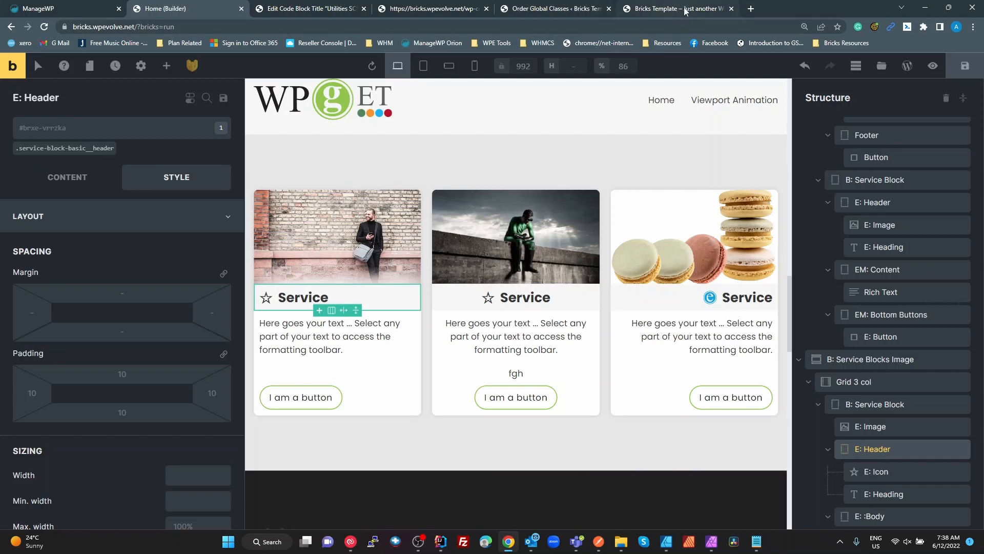
Switch to the compiled header CSS and examine the --fu-spacing-m and --fu-spacing-l variables.
click(430, 9)
drag(97, 300, 103, 299)
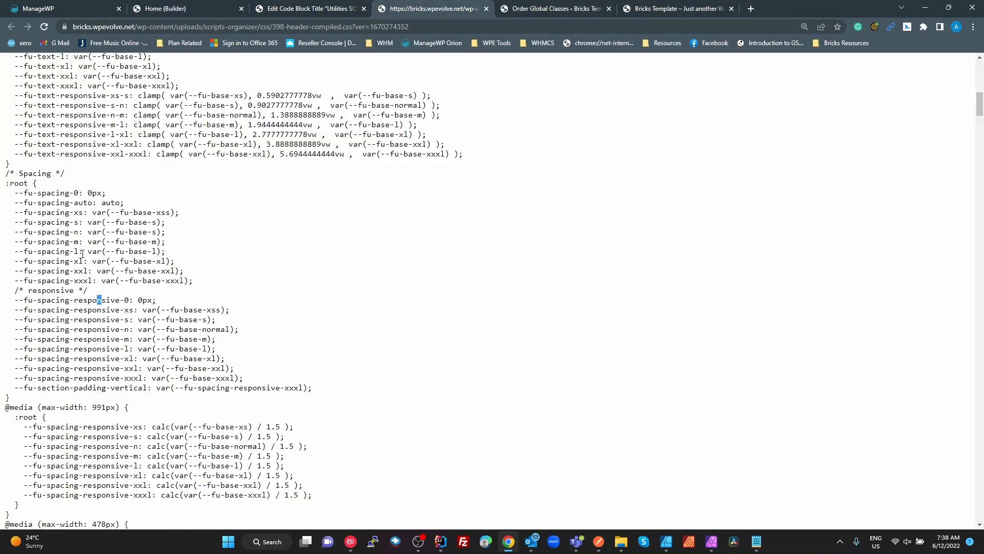
drag(79, 241, 15, 241)
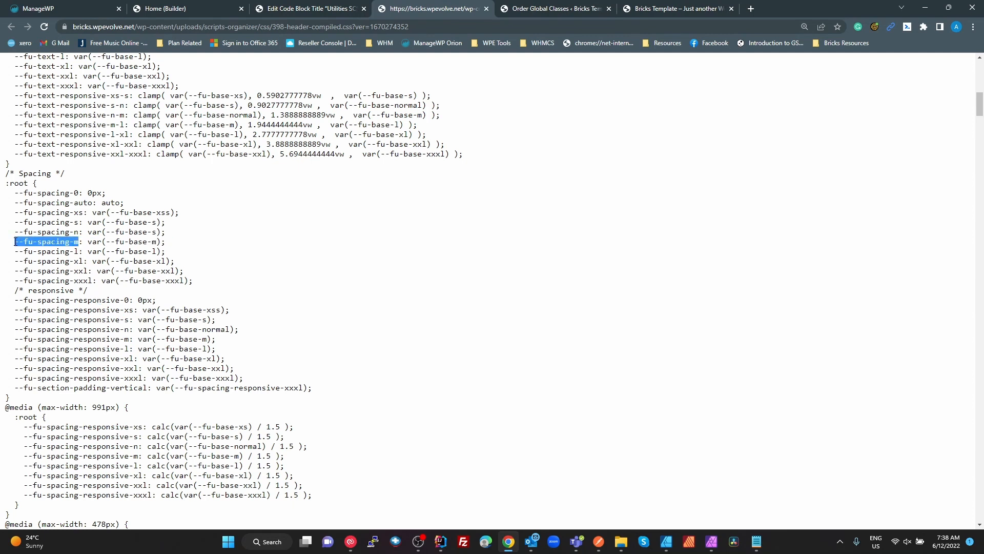
drag(78, 251, 14, 254)
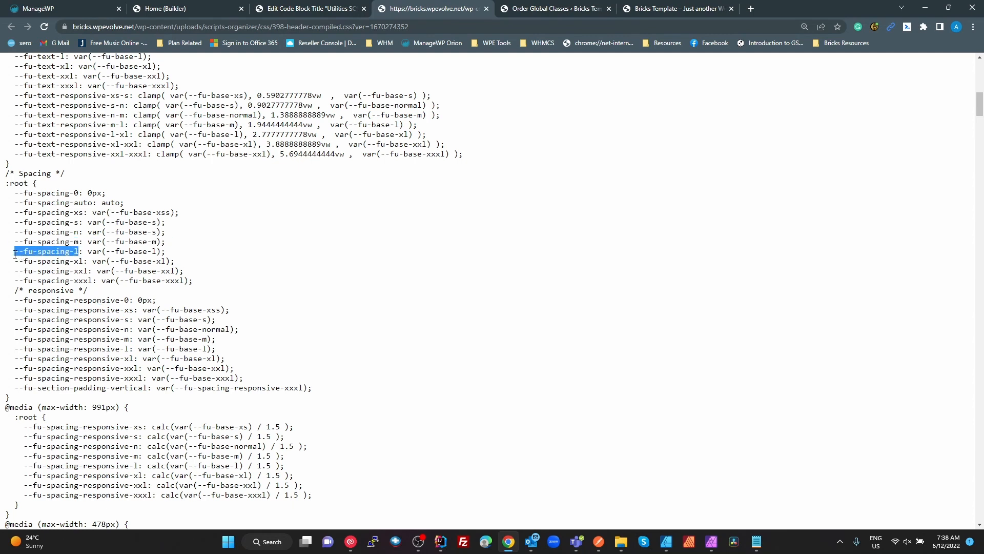
Return to the Bricks builder and set E: Header's linked padding to var(--fu-spacing-l) at the ID level.
click(165, 11)
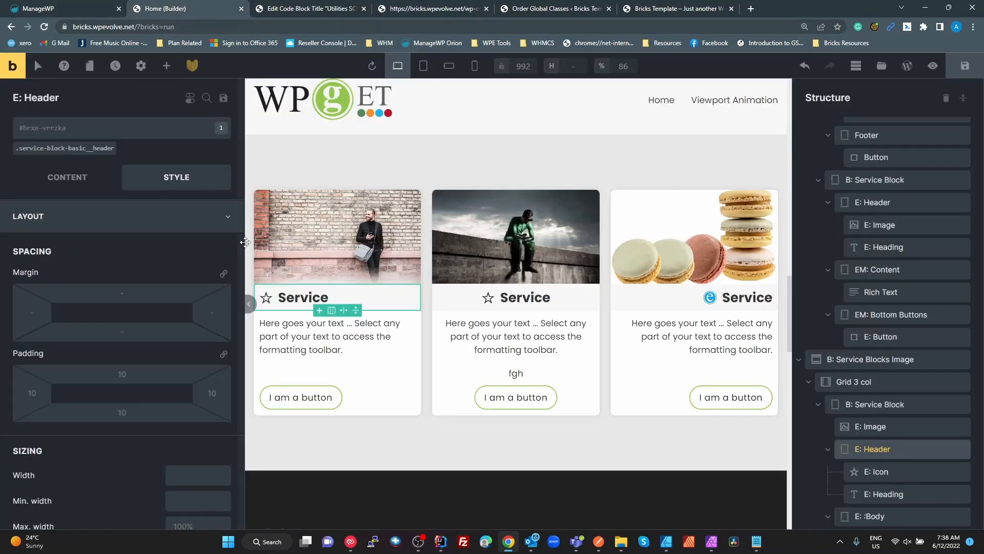
click(223, 354)
click(152, 376)
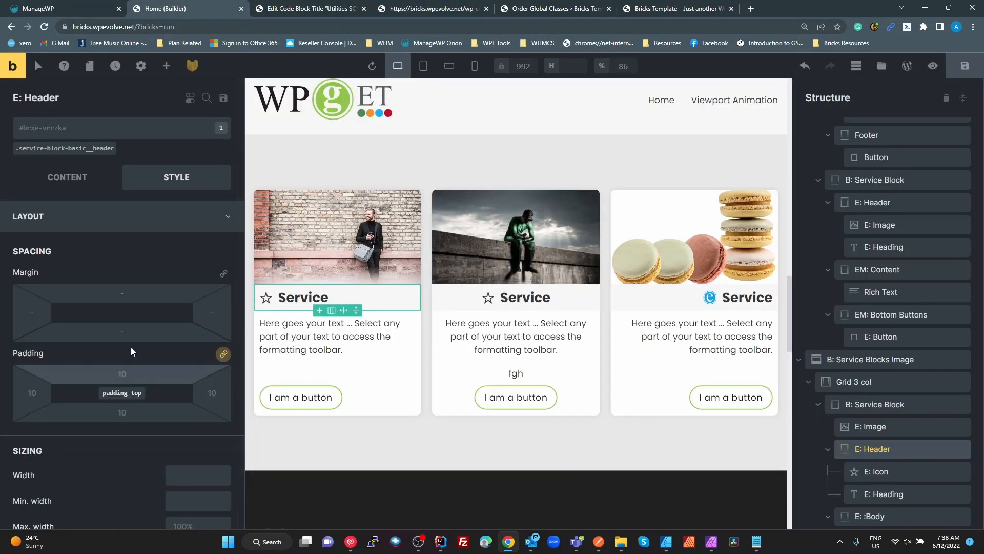
text(var(--fu-spacing-l)
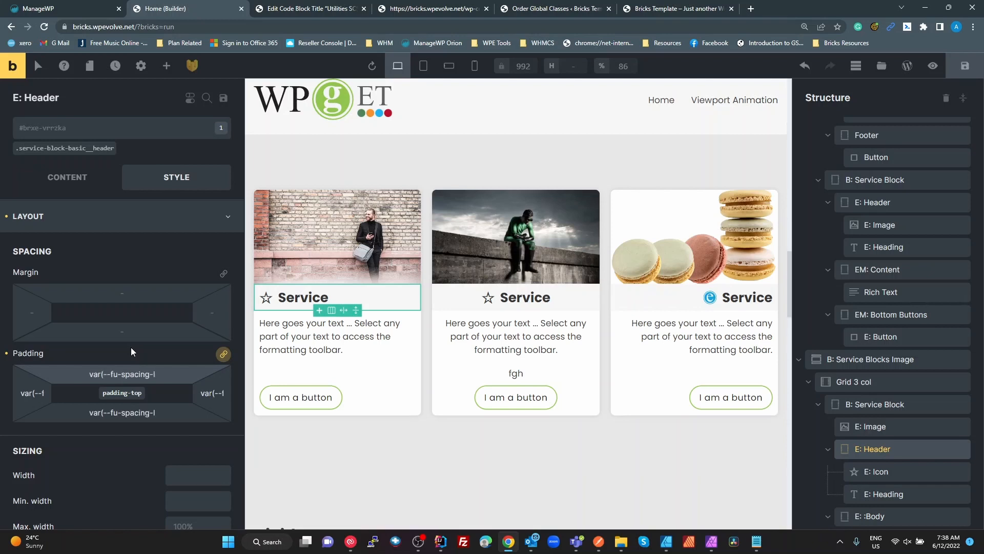
text())
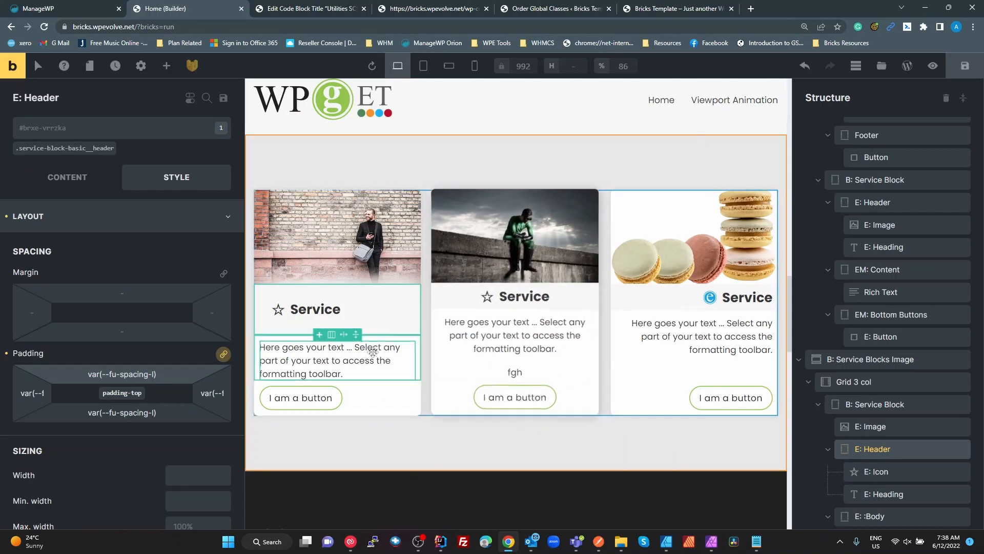
Inspect the top and left padding values of E: Header and clear the linked var(--fu-spacing-l) padding.
click(168, 369)
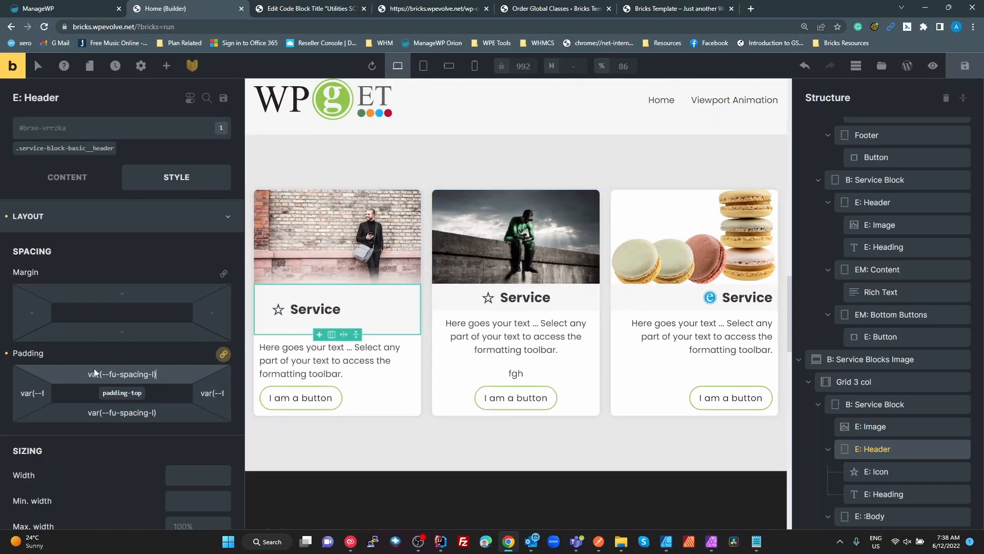
click(81, 379)
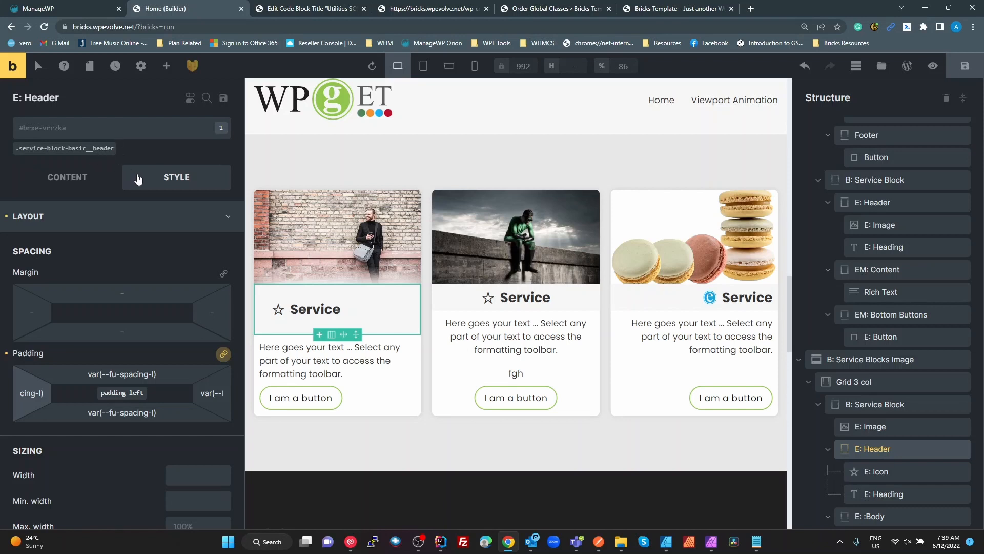
click(224, 354)
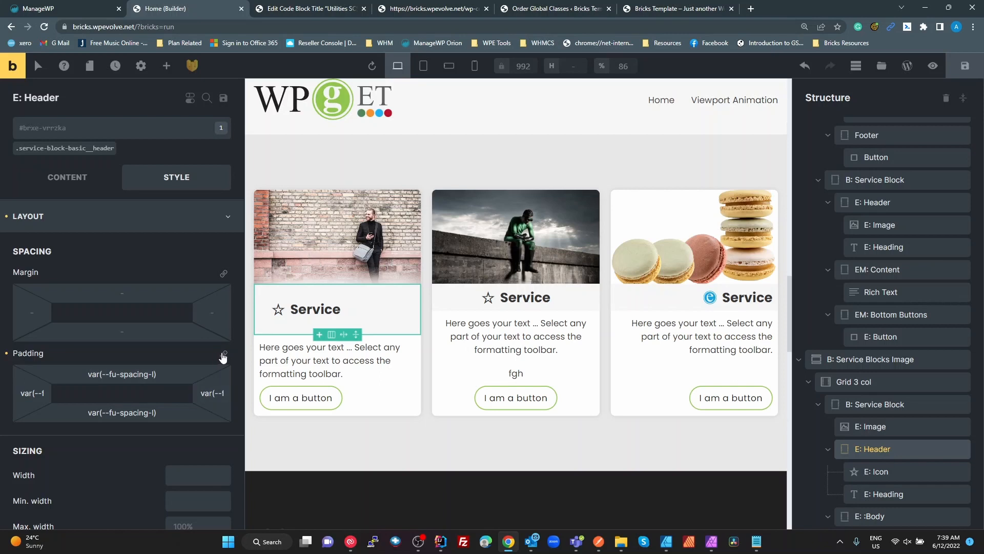
click(224, 354)
drag(172, 377, 7, 380)
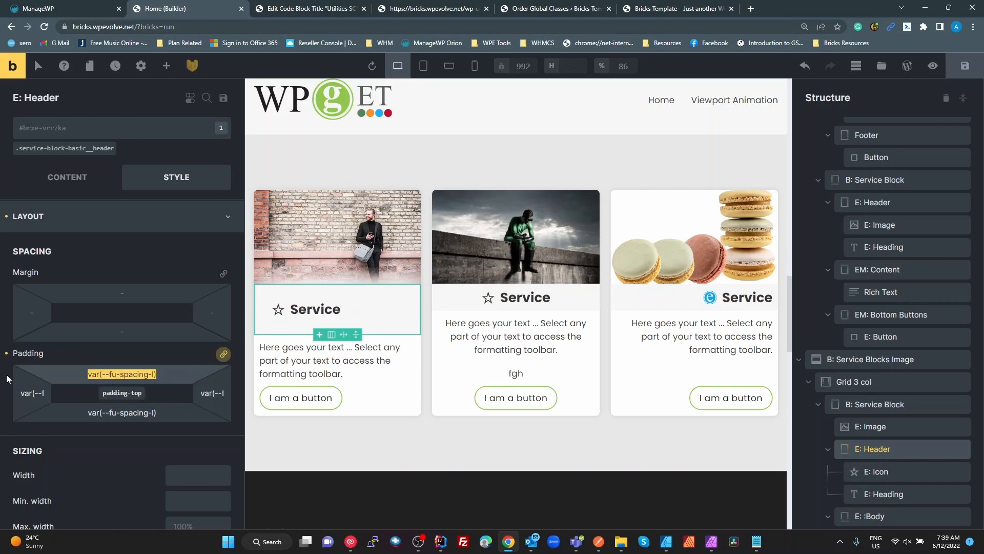
key(BackSpace)
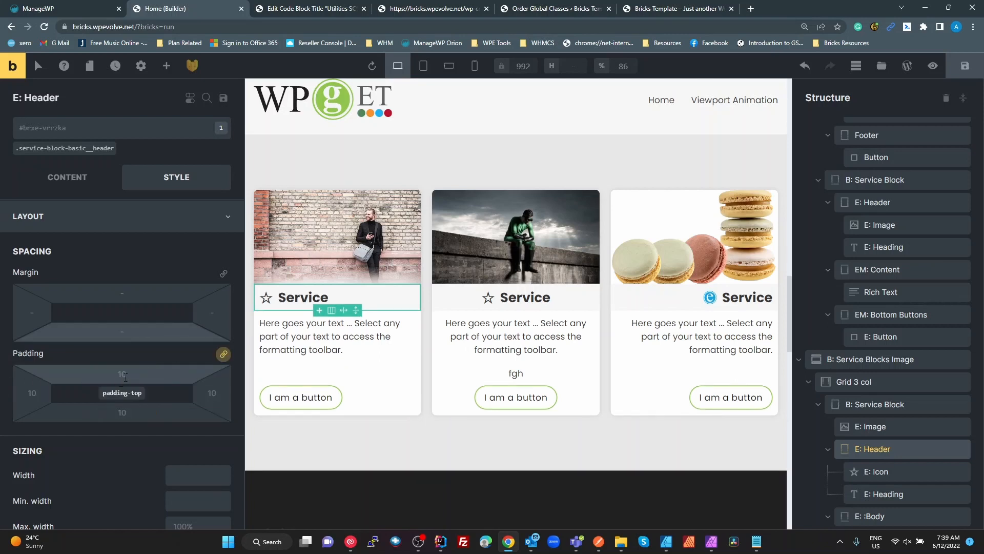
Enter ff as a test value in E: Header's linked padding and reset the padding setting.
text(ff)
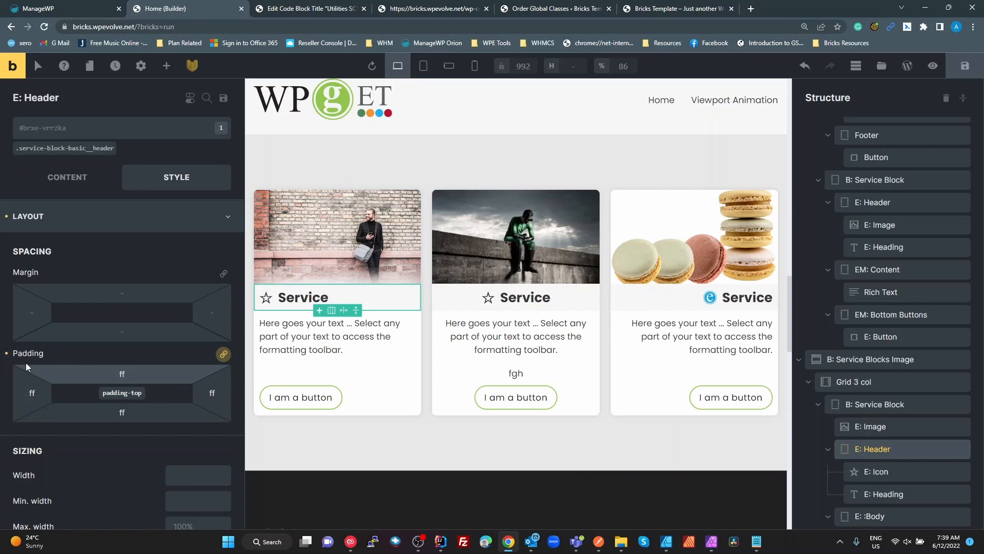
click(7, 353)
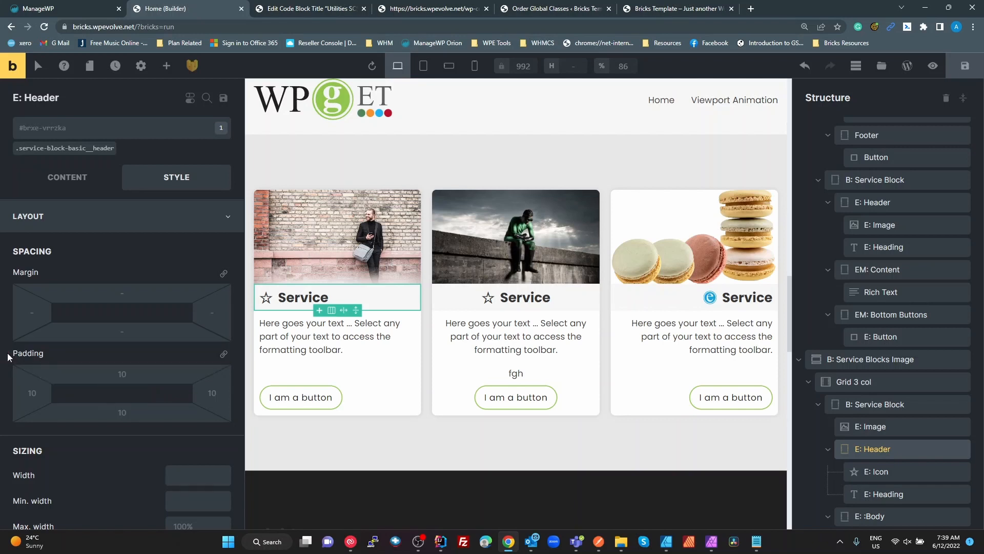
Remove the .fu-pl-s and .fu-pr-s utility classes from the first service block's E: :Body.
click(138, 219)
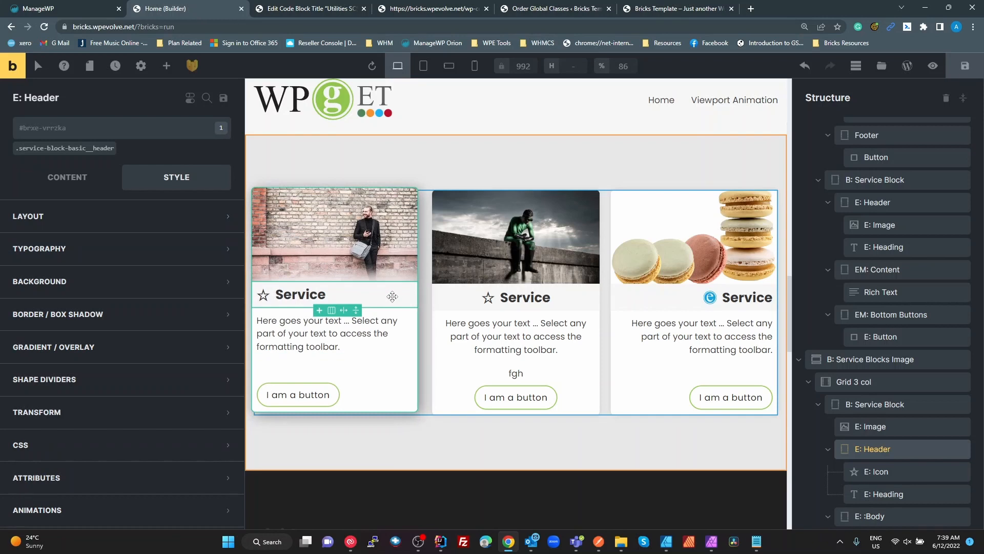
click(413, 327)
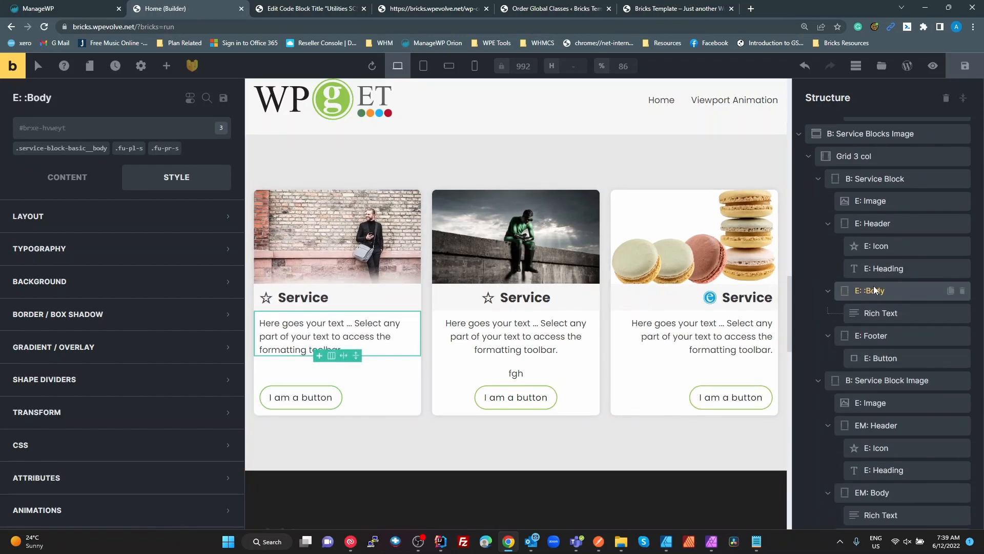
click(874, 285)
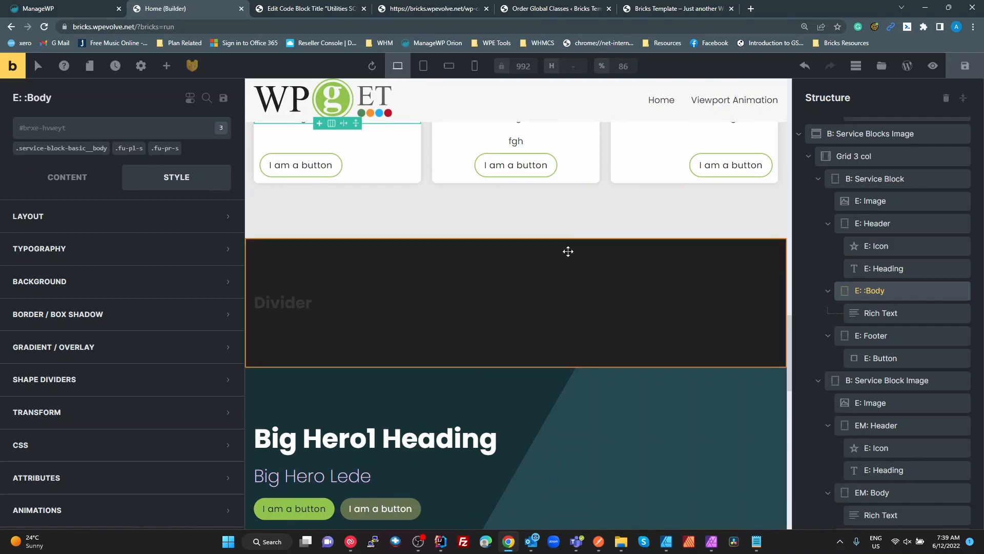
scroll(568, 253, up, 5)
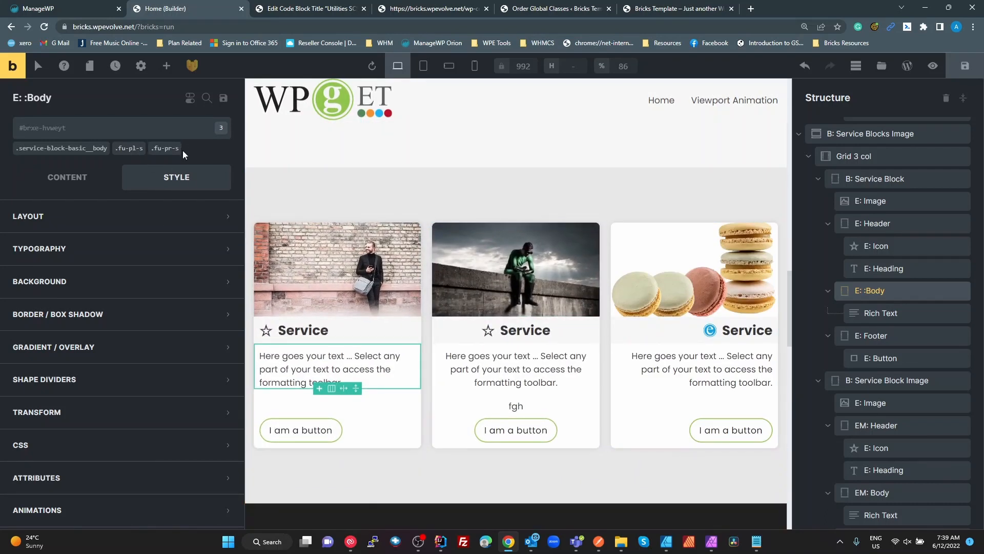
click(144, 141)
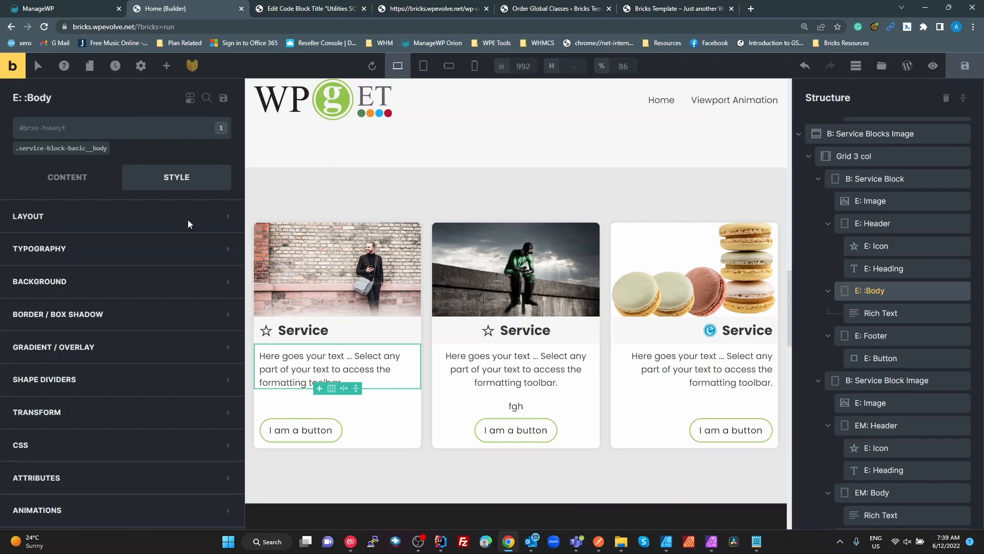
Inspect the left padding variable defined in the .service-block-basic__body class.
click(73, 150)
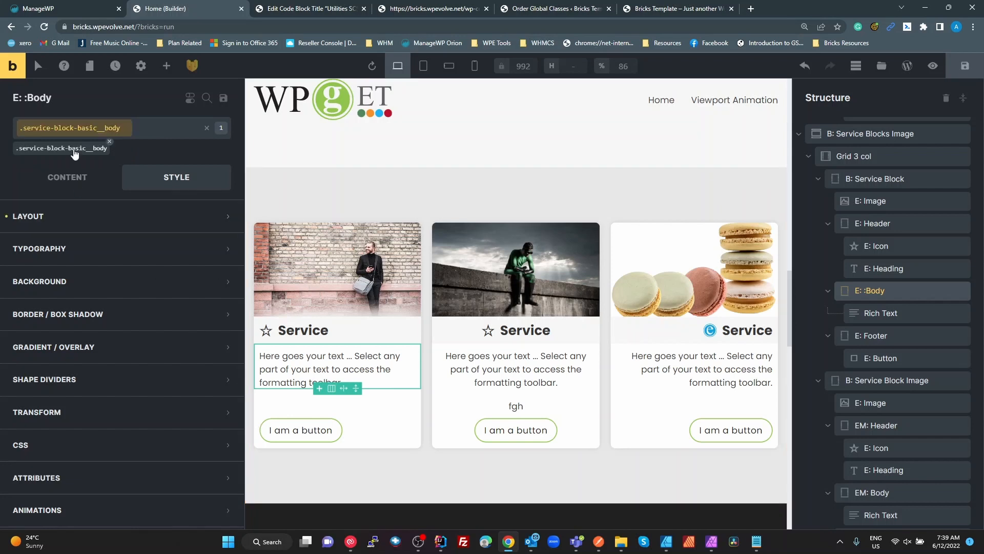
click(55, 217)
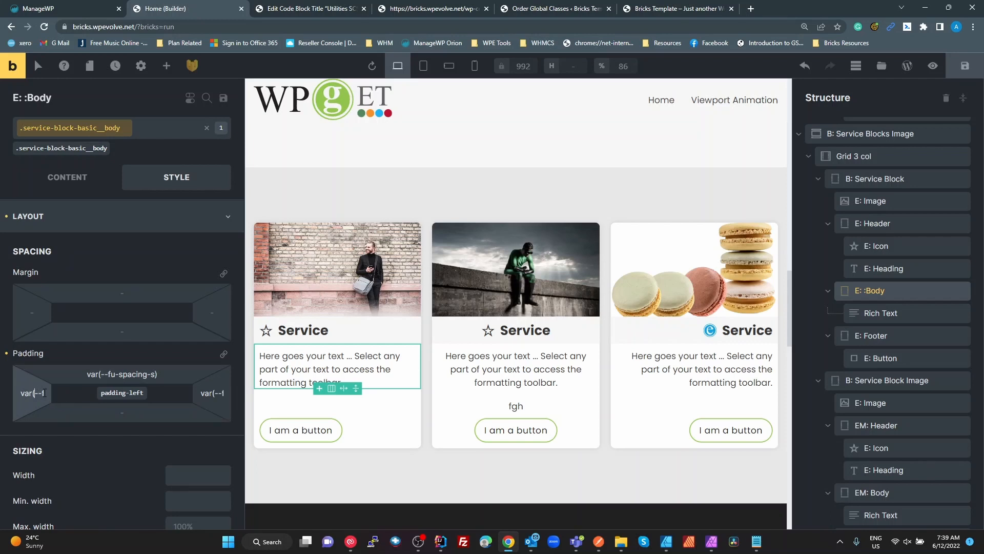
drag(36, 392, 57, 399)
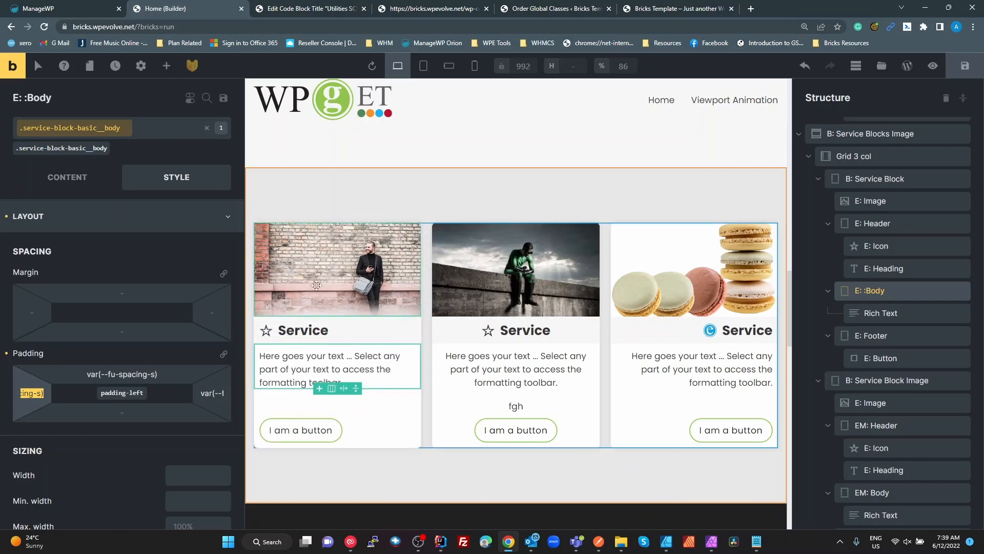
Select the first service block's E: Footer and open its flex layout settings at the column gap.
click(397, 425)
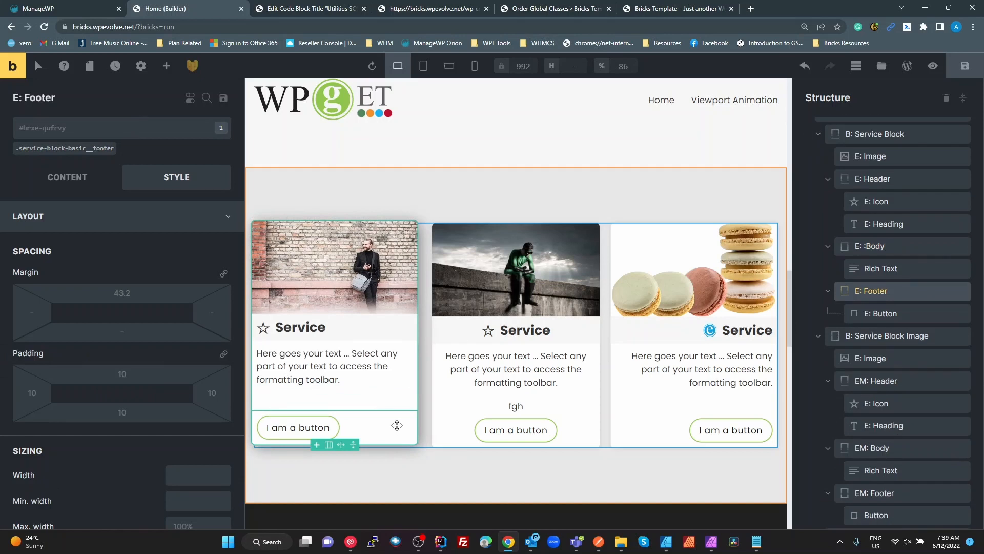
click(876, 292)
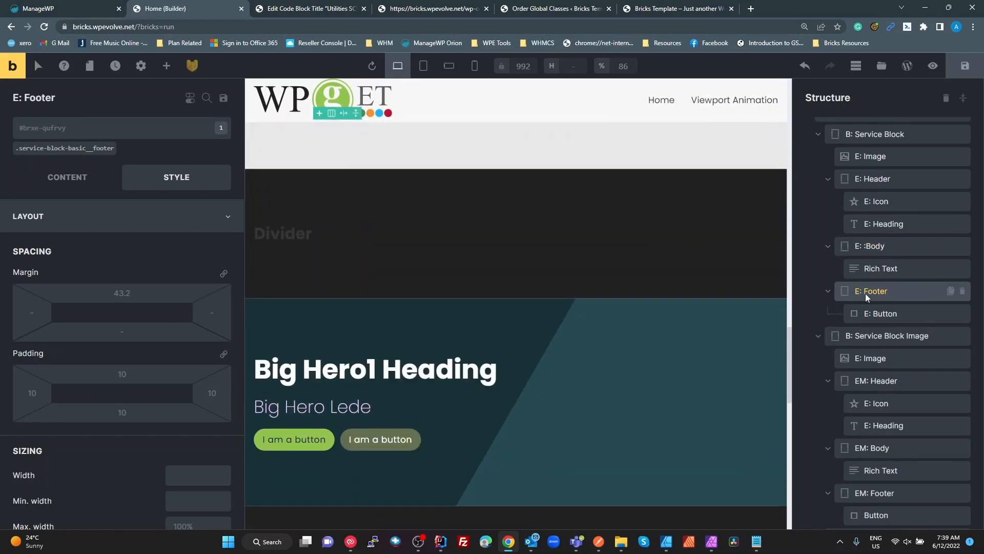
scroll(586, 333, up, 4)
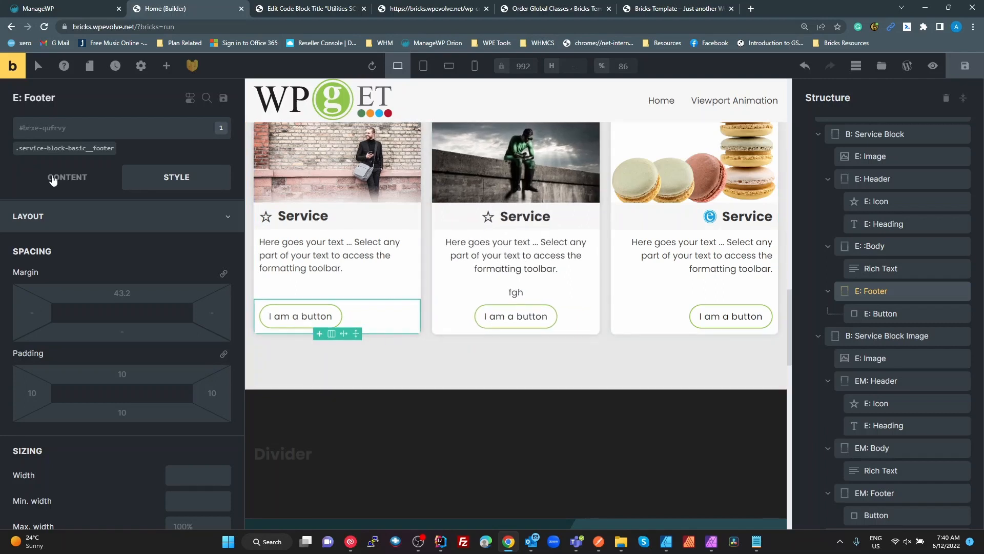
click(81, 180)
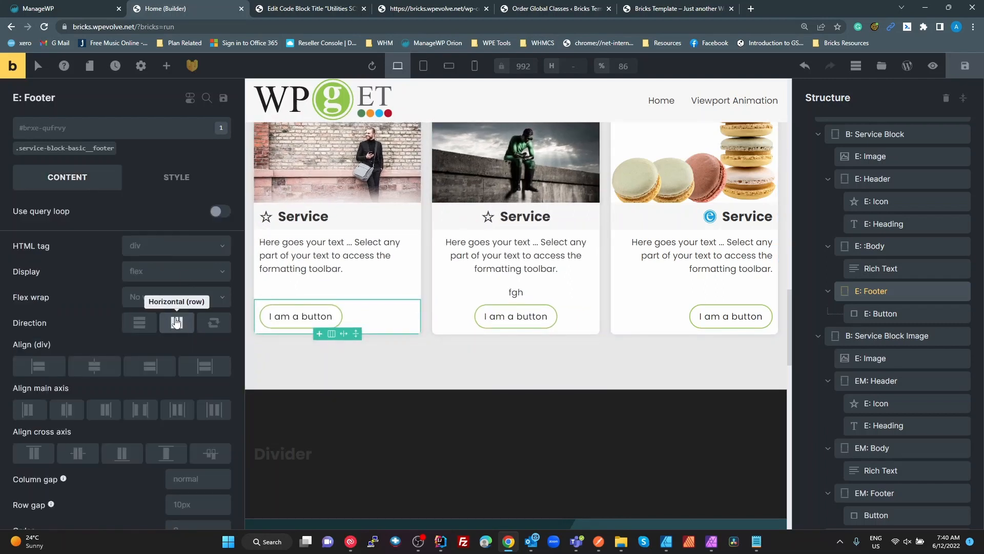
scroll(202, 364, down, 2)
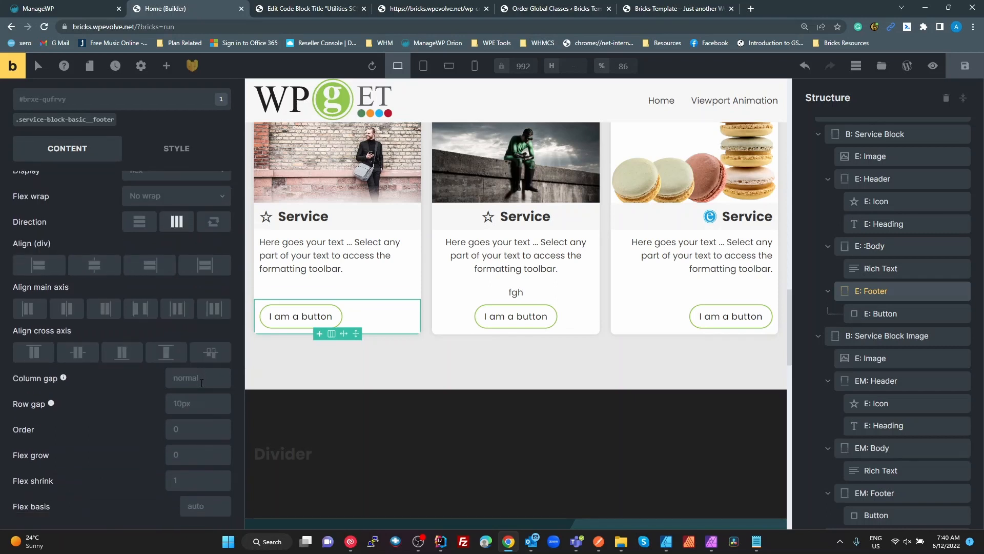
click(202, 383)
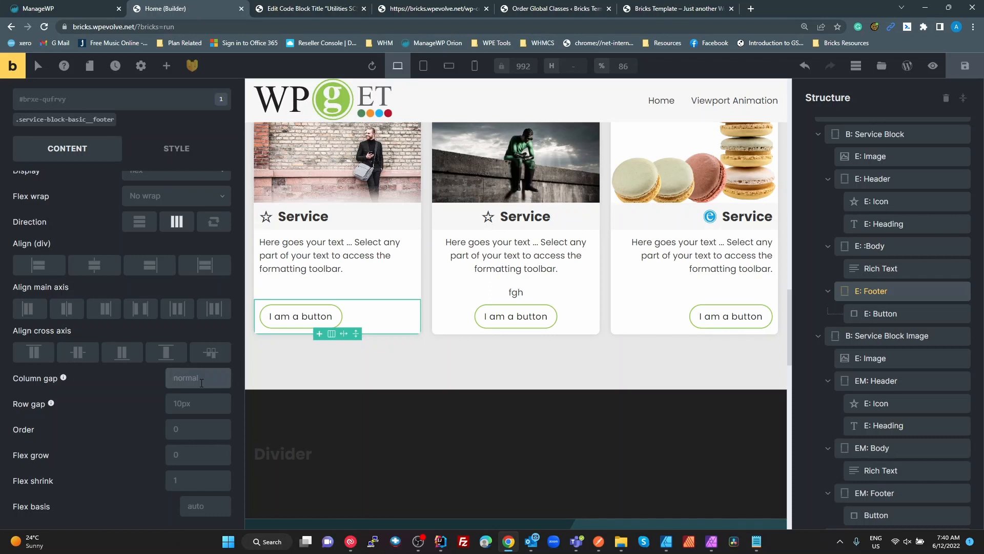
scroll(202, 382, up, 2)
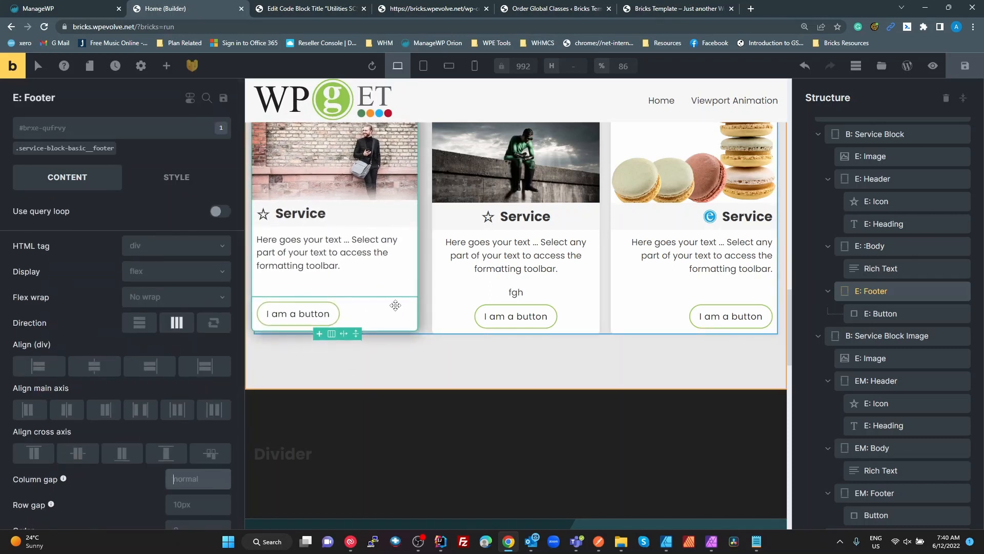
Switch to the compiled header CSS, find the --fu-gap-responsive variable and copy its name.
click(426, 10)
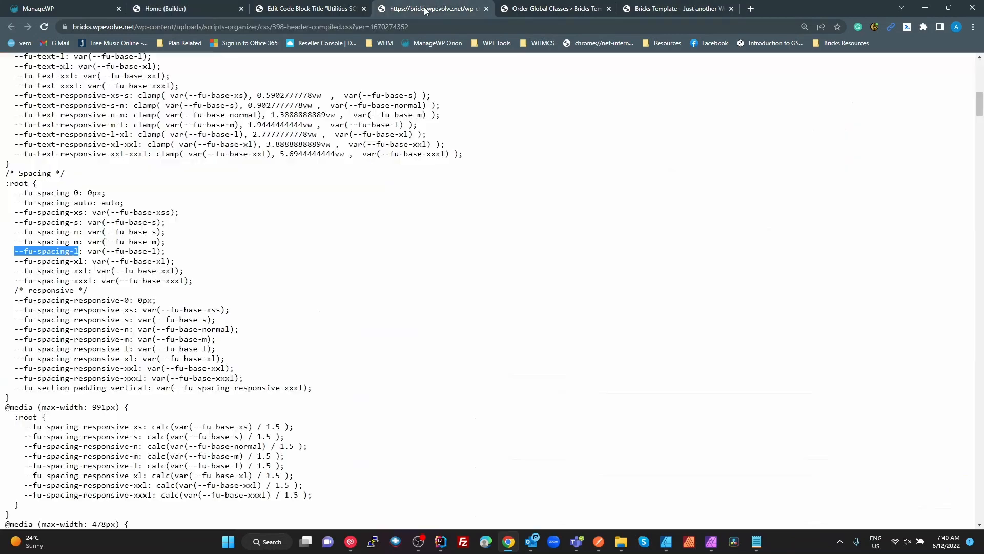
scroll(107, 345, up, 7)
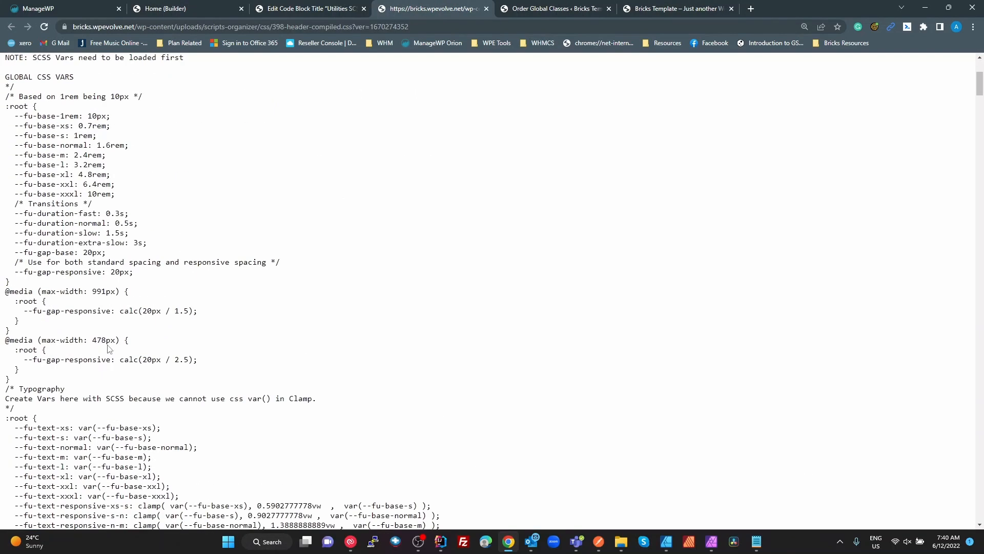
scroll(108, 348, up, 4)
scroll(110, 349, down, 20)
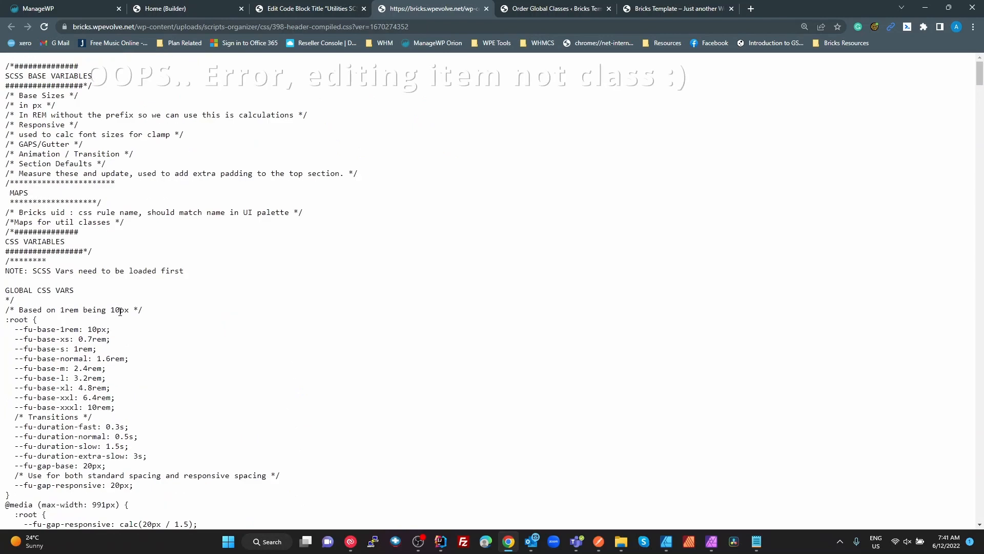
scroll(120, 311, down, 5)
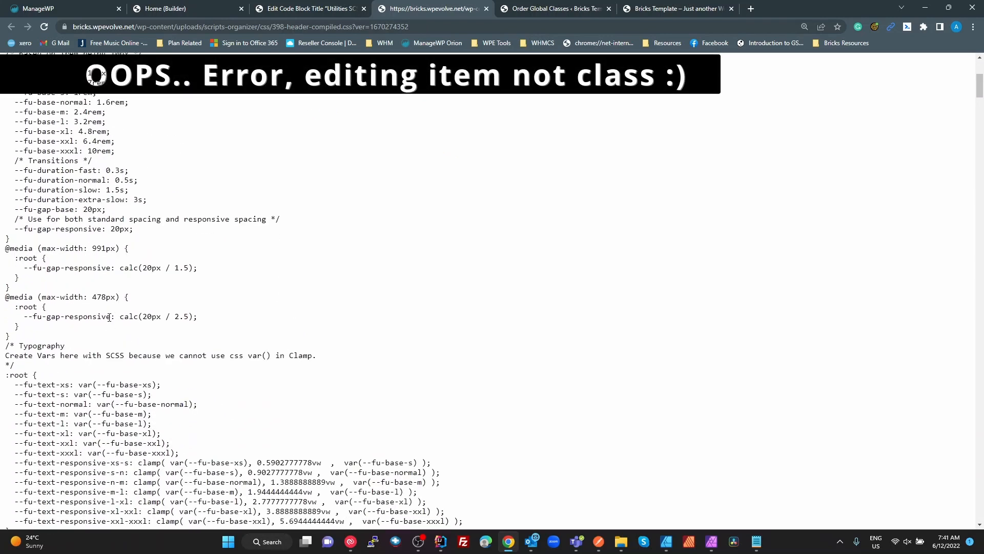
drag(111, 317, 26, 320)
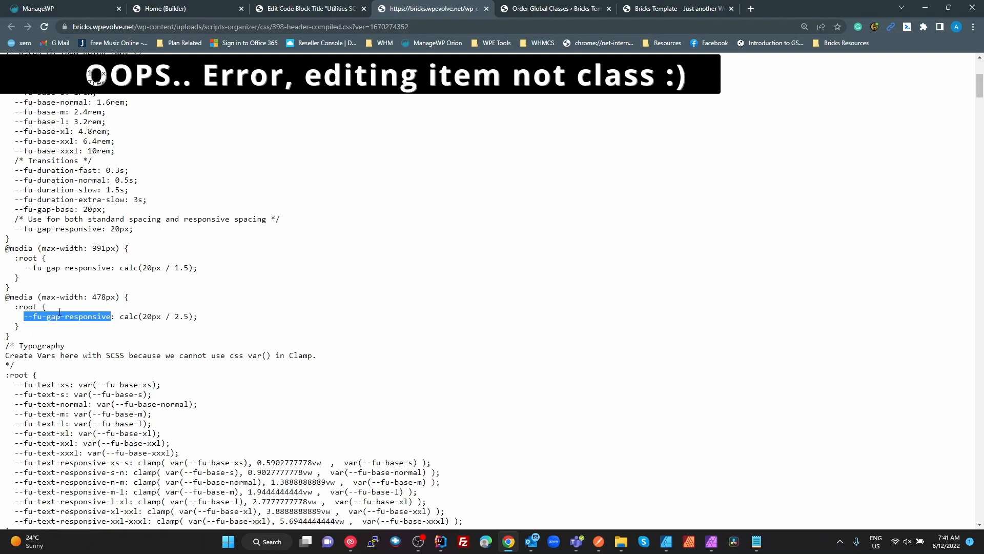
Return to the Bricks builder and set E: Footer's column gap to var(--fu-gap-responsive).
click(159, 9)
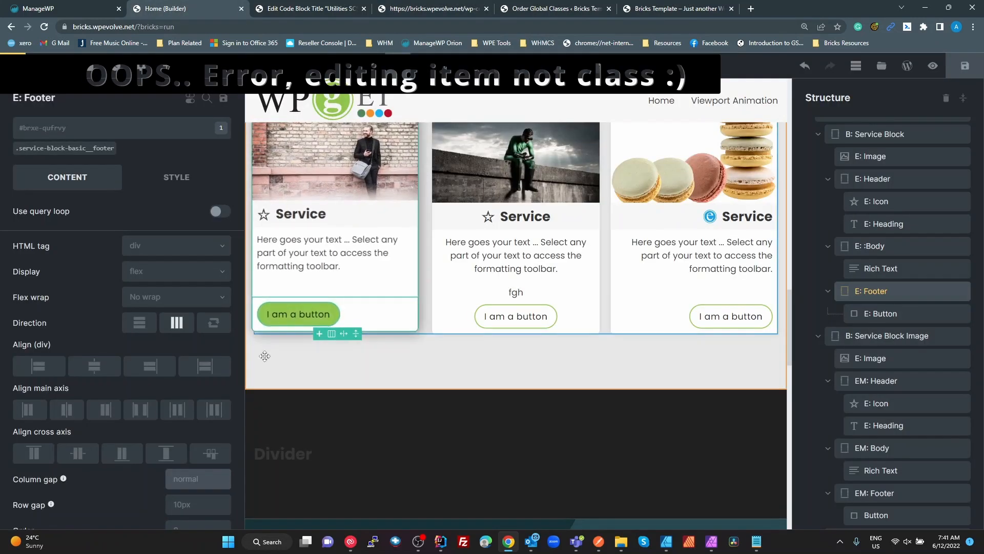
text(v)
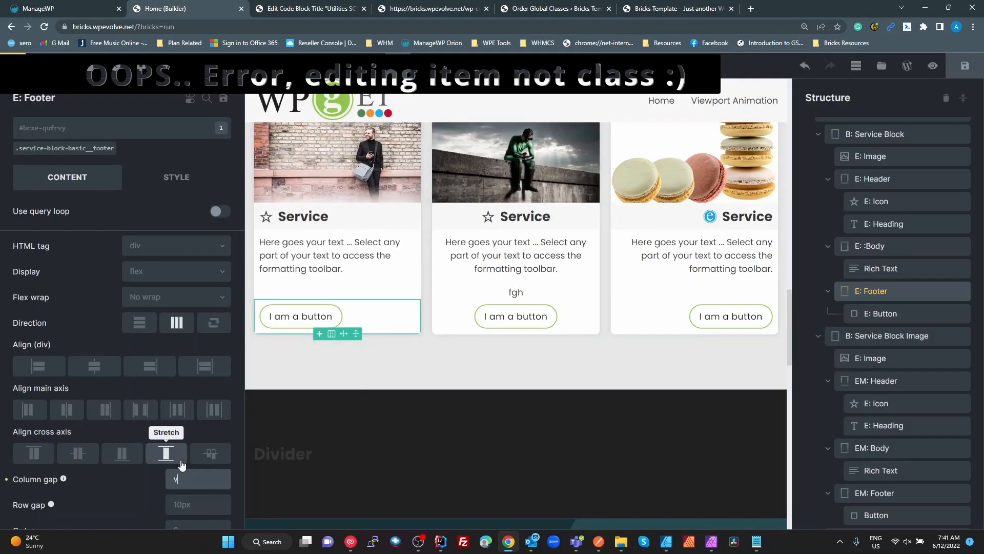
text(ar())
key(ctrl+v)
click(210, 502)
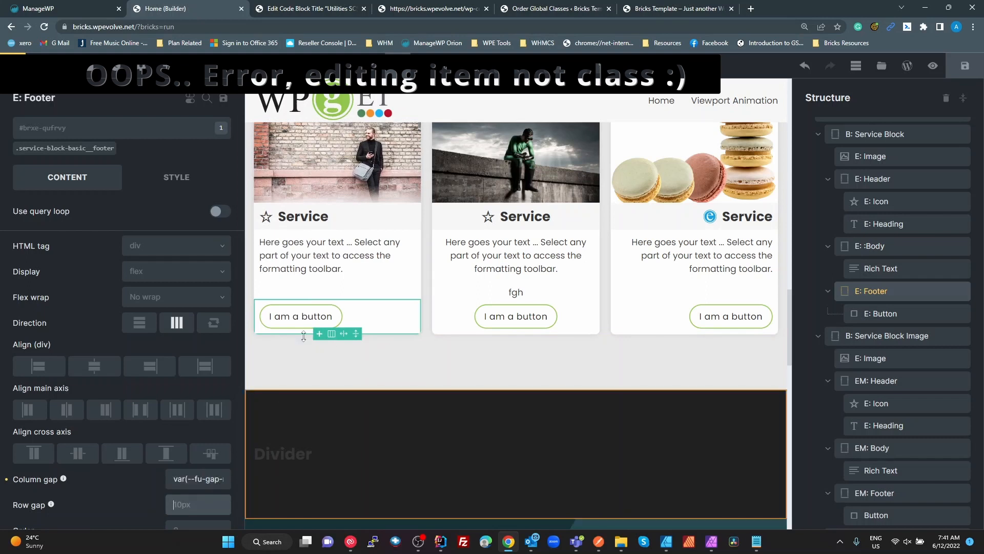
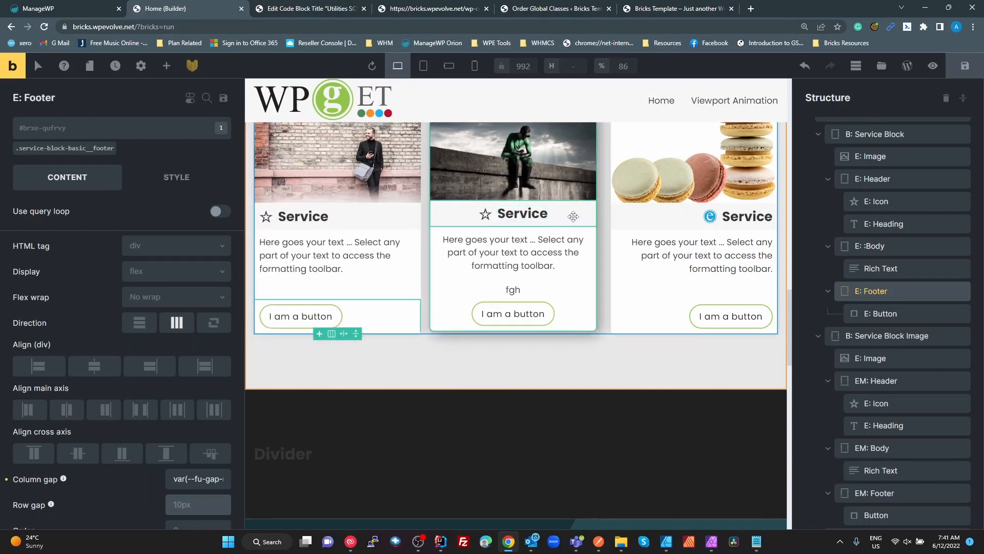
Remove the .fu-p-s utility class from the middle service block's EM: Header.
click(511, 221)
scroll(871, 268, down, 2)
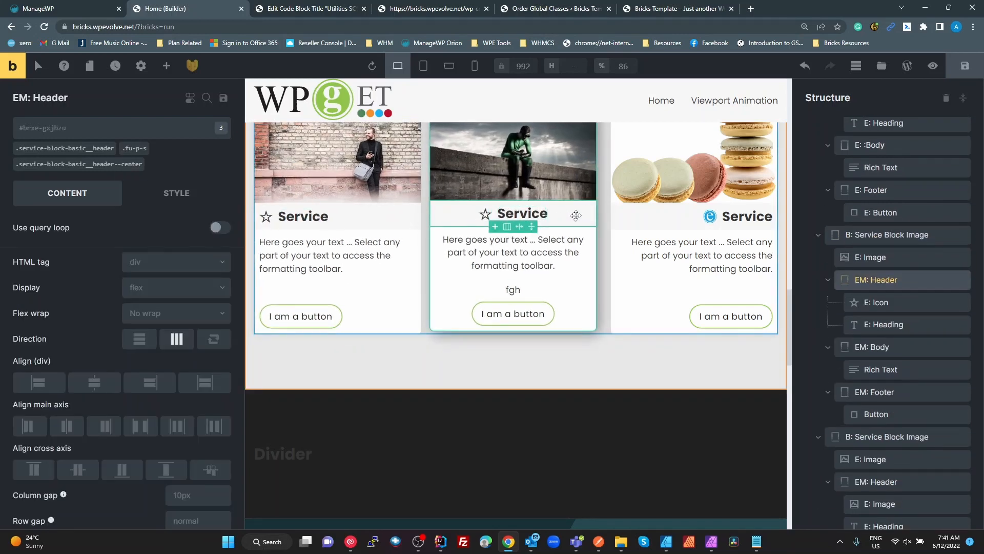
click(884, 282)
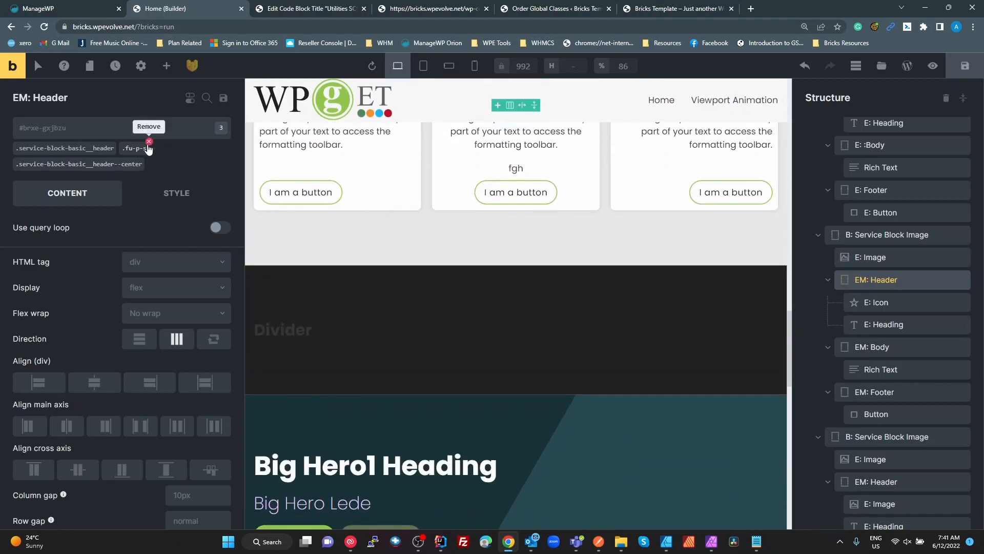
click(147, 144)
Examine the main-axis alignment in the middle block's .service-block-basic__header--center and .service-block-basic__footer--center modifier classes.
click(129, 163)
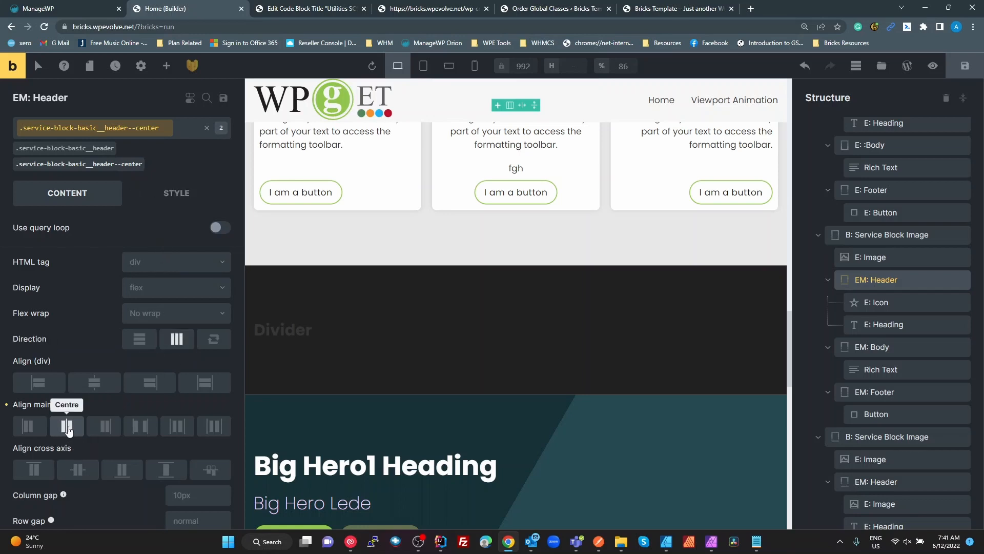
scroll(72, 435, down, 2)
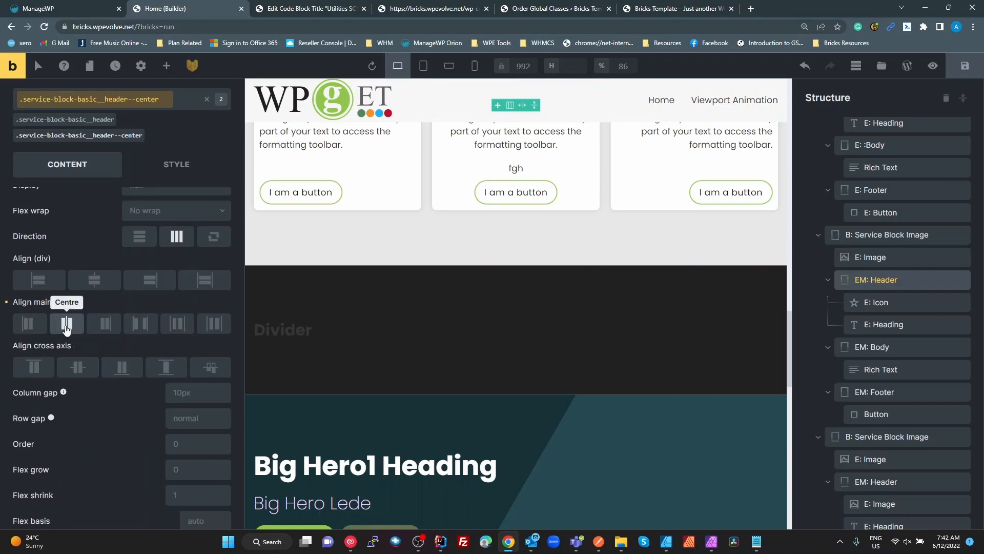
scroll(67, 328, up, 2)
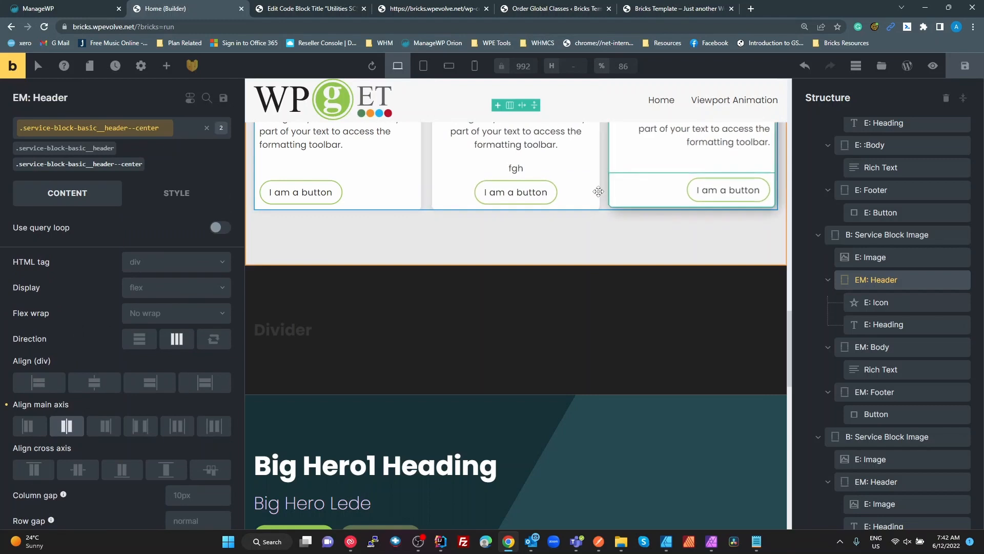
click(583, 186)
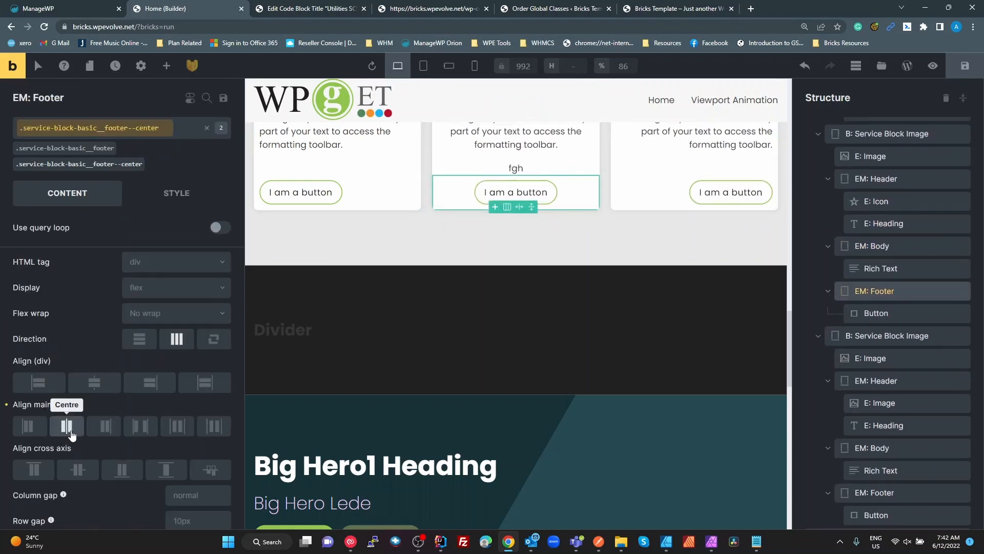
Select the middle service block's EM: Body and examine its .service-block-basic__body--center modifier class settings.
scroll(558, 299, up, 2)
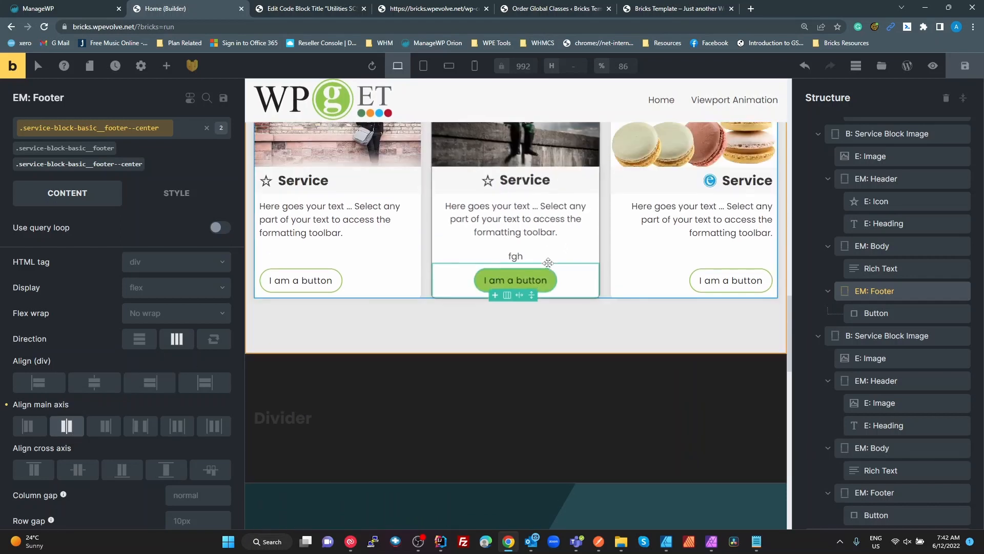
click(542, 232)
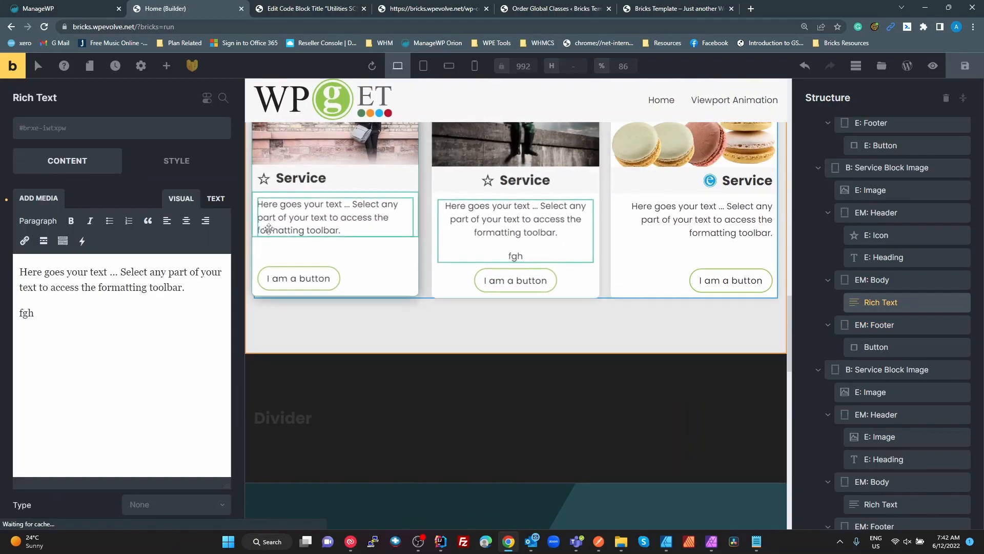
click(900, 282)
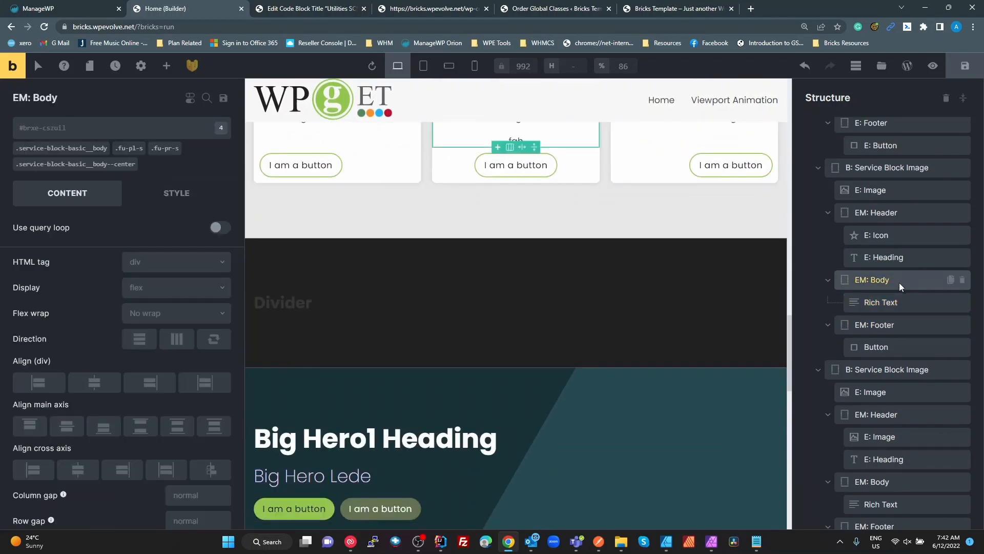
click(105, 164)
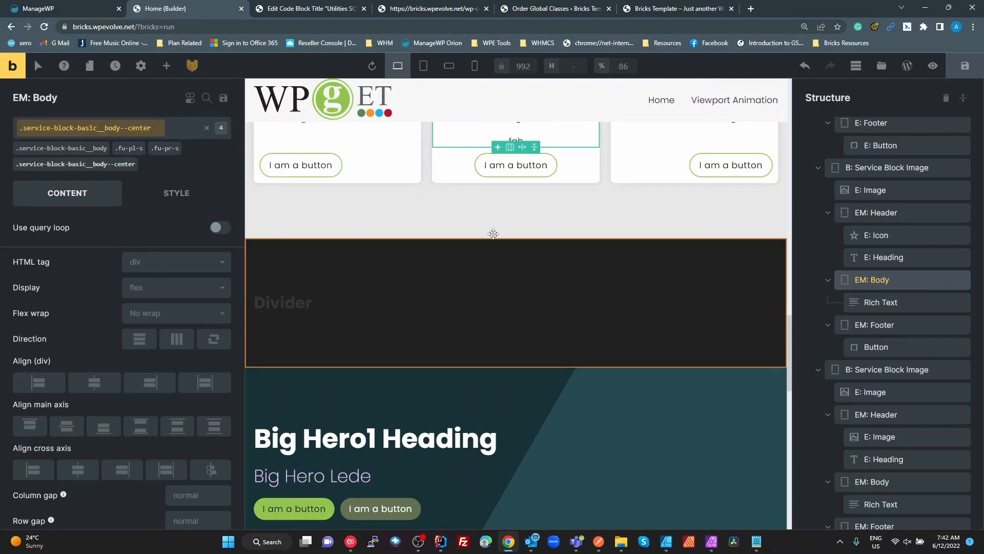
scroll(577, 214, up, 2)
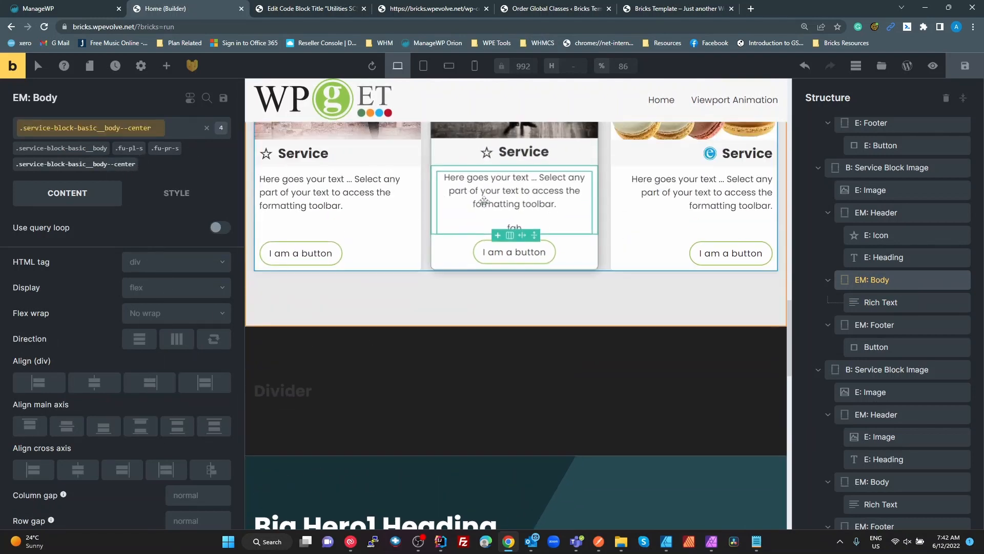
Examine the text alignment in the typography settings of the middle block's .service-block-basic__body--center class.
click(164, 198)
click(88, 236)
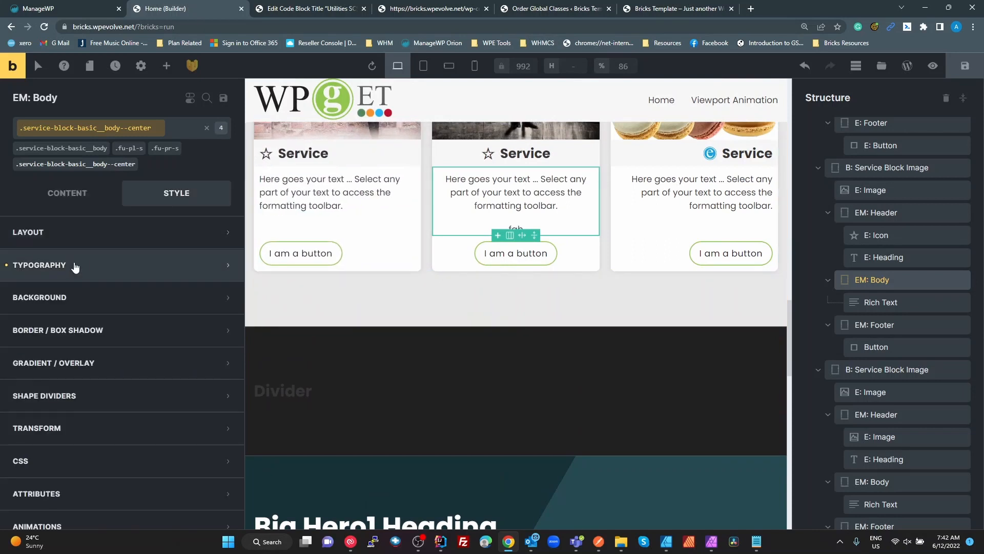
click(75, 265)
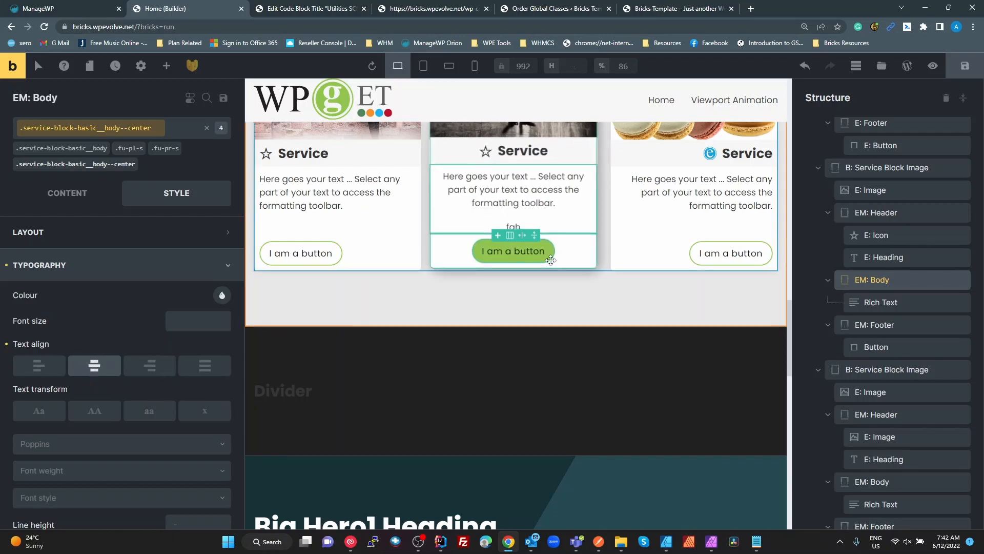
scroll(552, 264, up, 1)
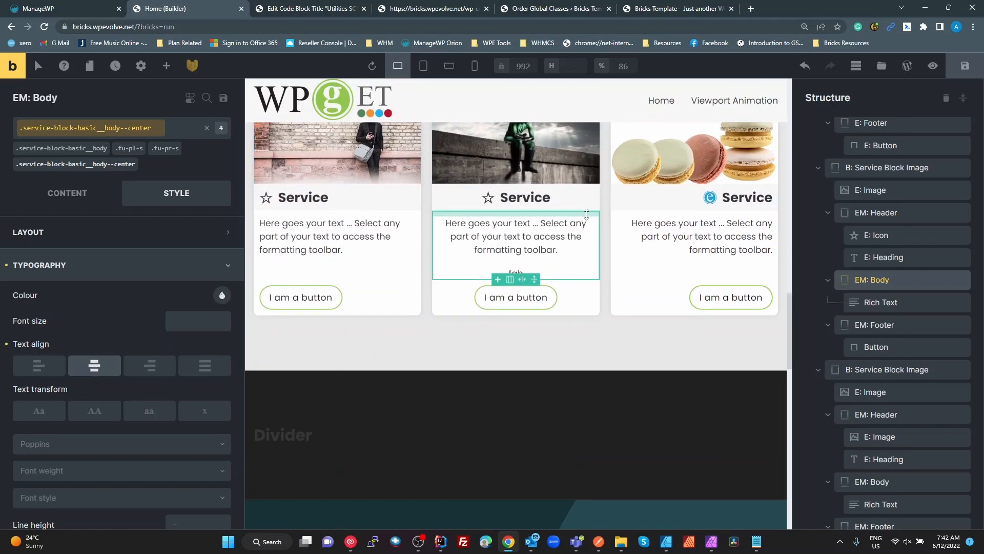
scroll(574, 220, up, 2)
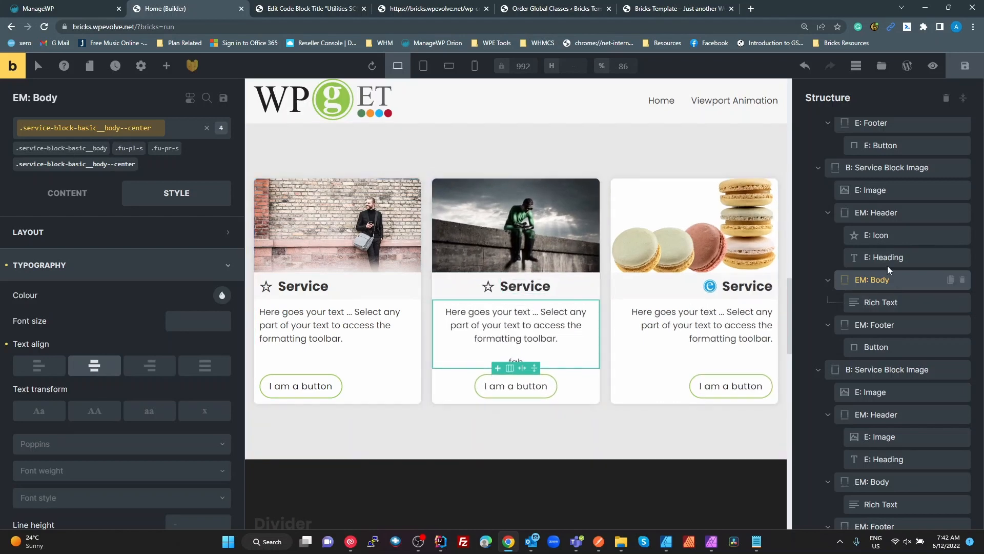
Review the classes assigned to the middle B: Service Block Image, its E: Image and its EM: Header.
click(887, 171)
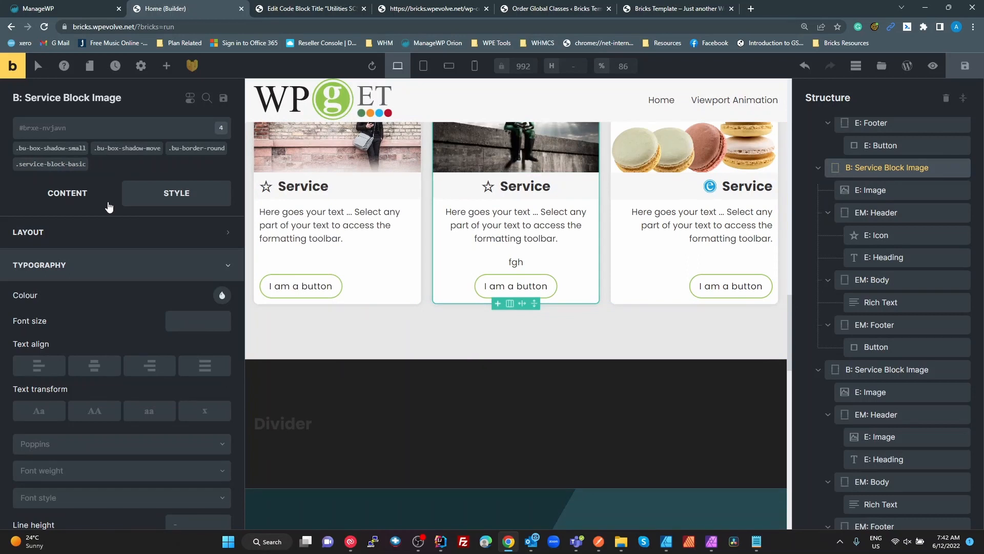
click(877, 190)
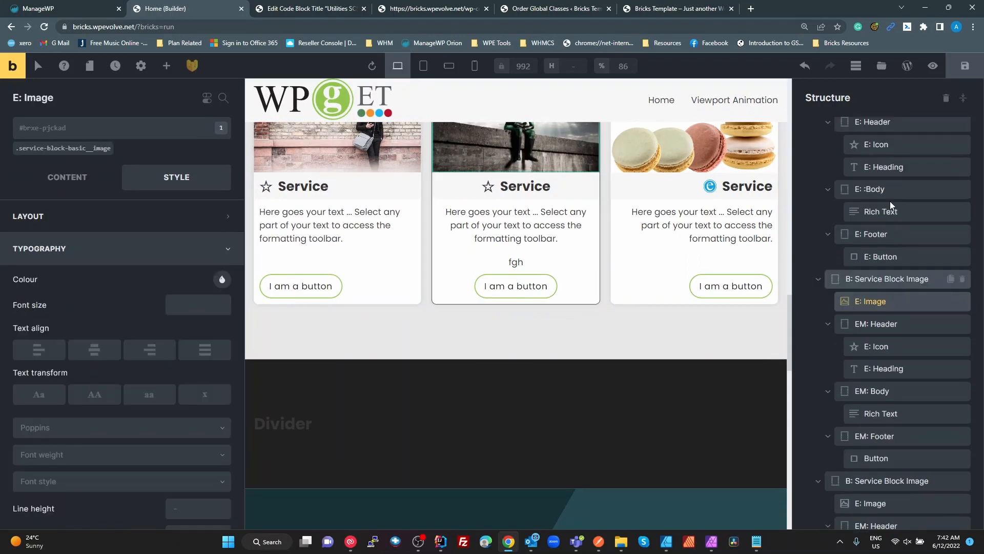
click(888, 325)
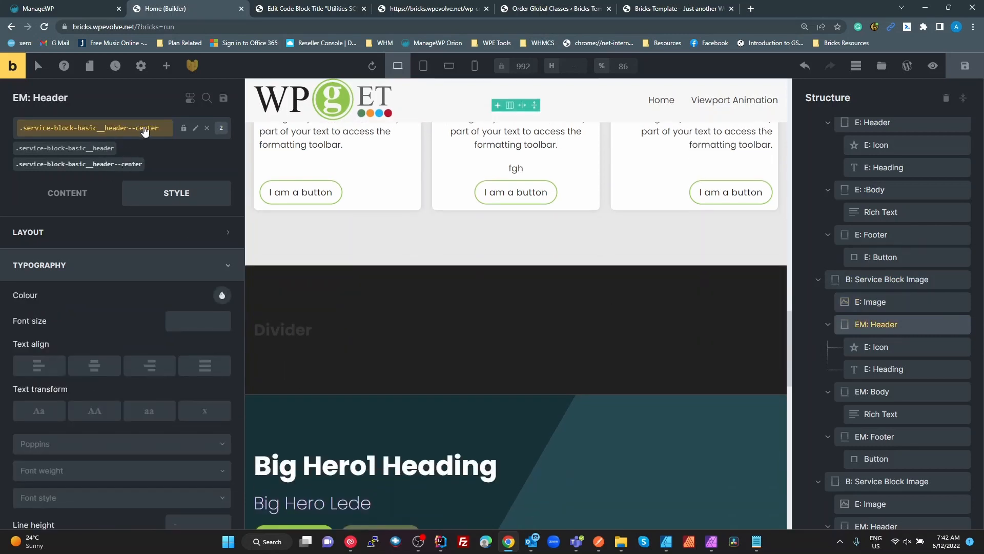
scroll(615, 230, up, 3)
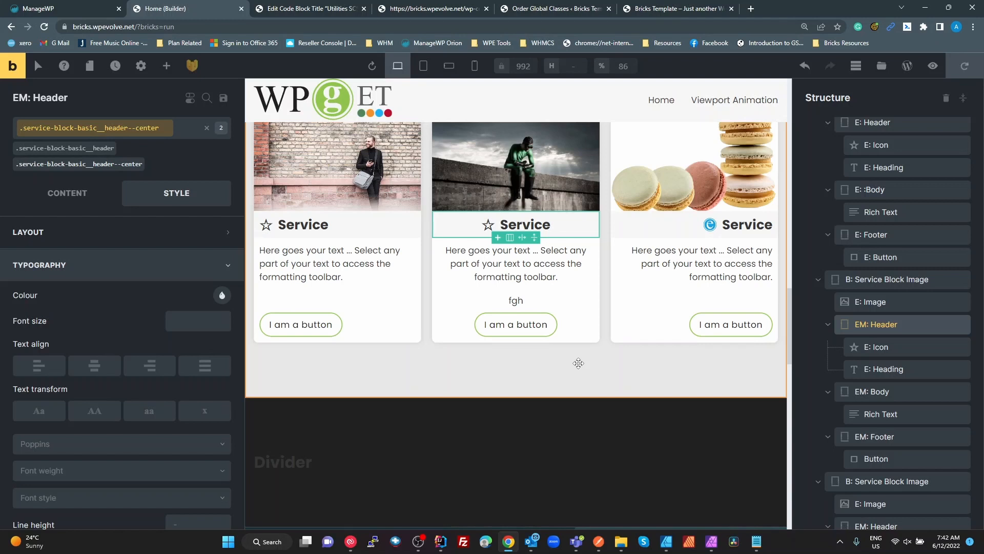
scroll(578, 362, up, 1)
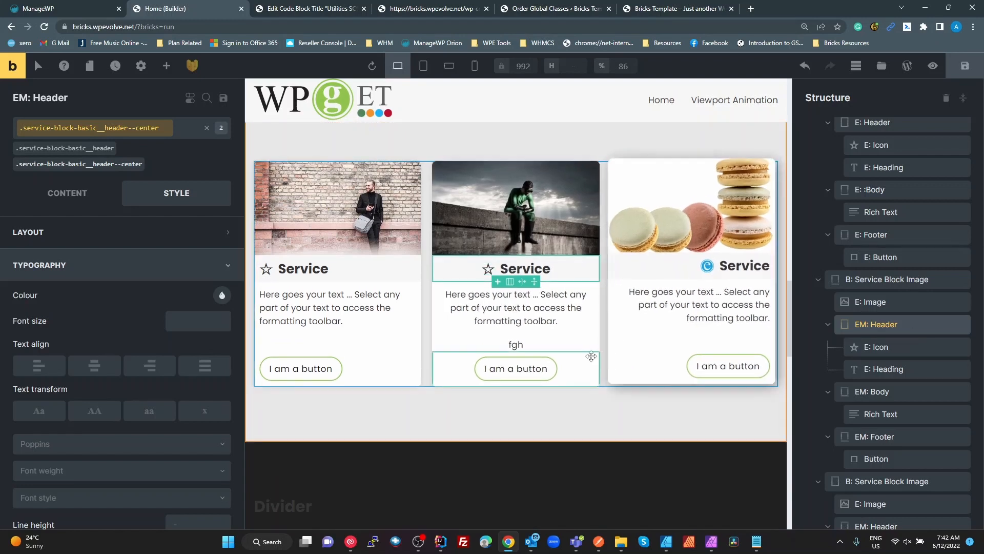
Examine the margin and padding variables of the .service-block-basic__footer class on the first service block's E: Footer.
click(407, 353)
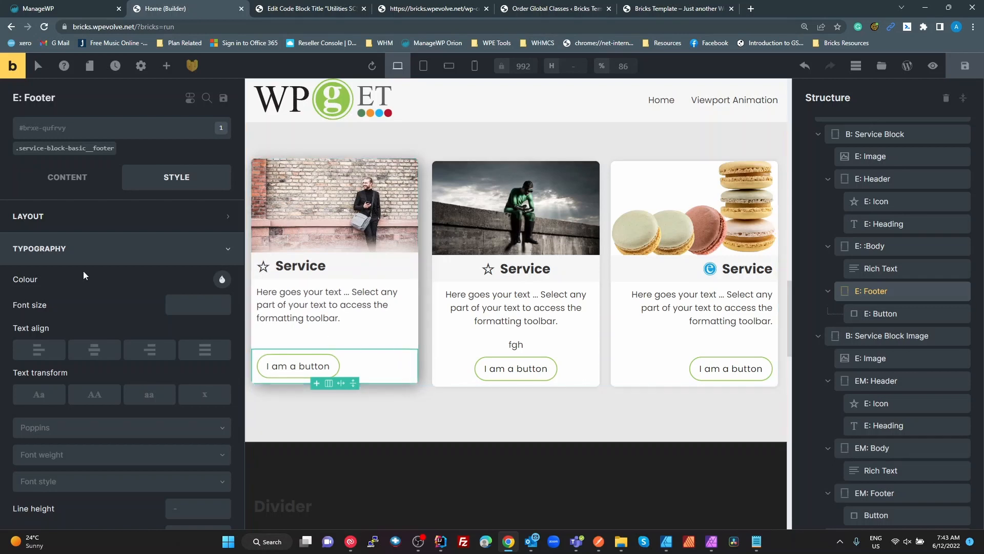
click(85, 150)
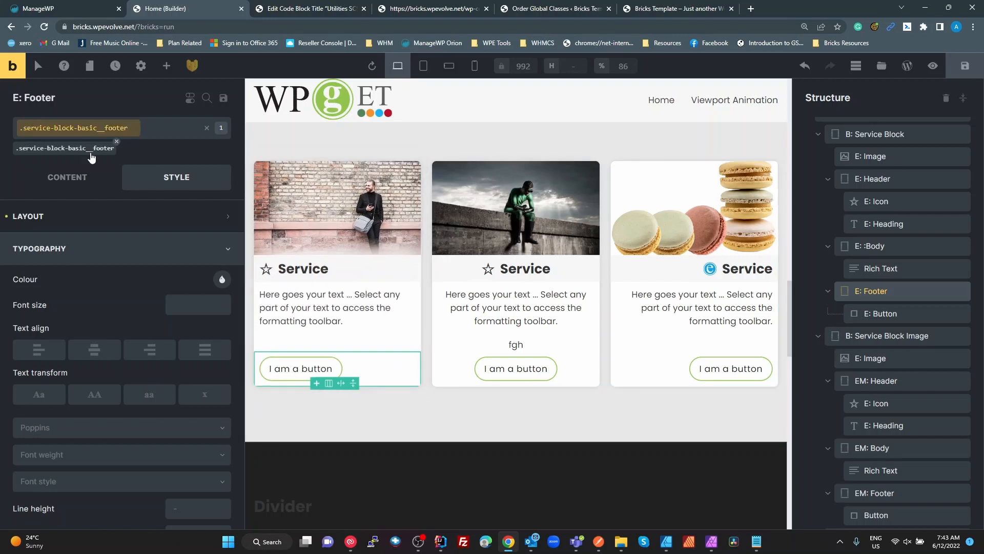
click(137, 224)
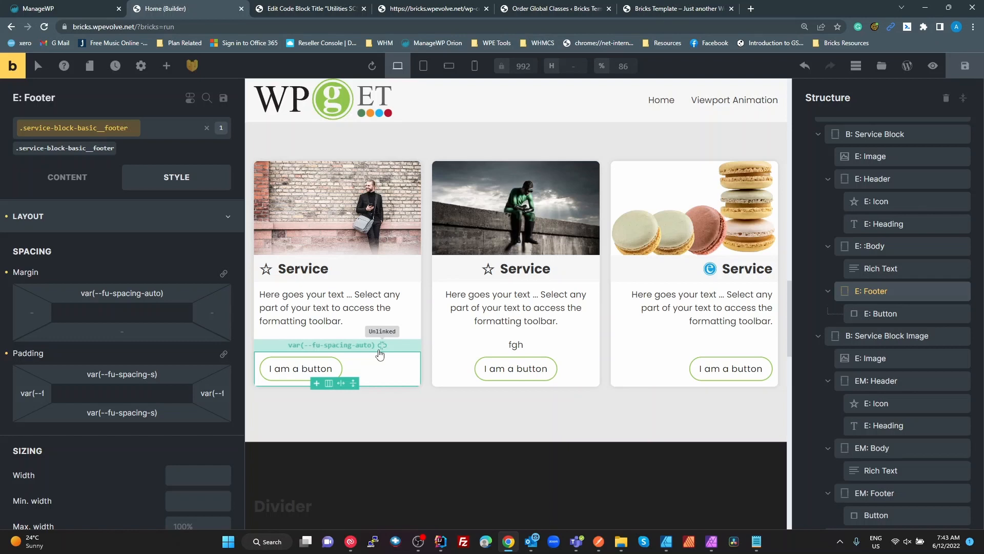
Append "ds" to the last line of the middle service block's text and add a new line reading "sdag".
click(529, 341)
text(ds)
key(Return)
text(sdag)
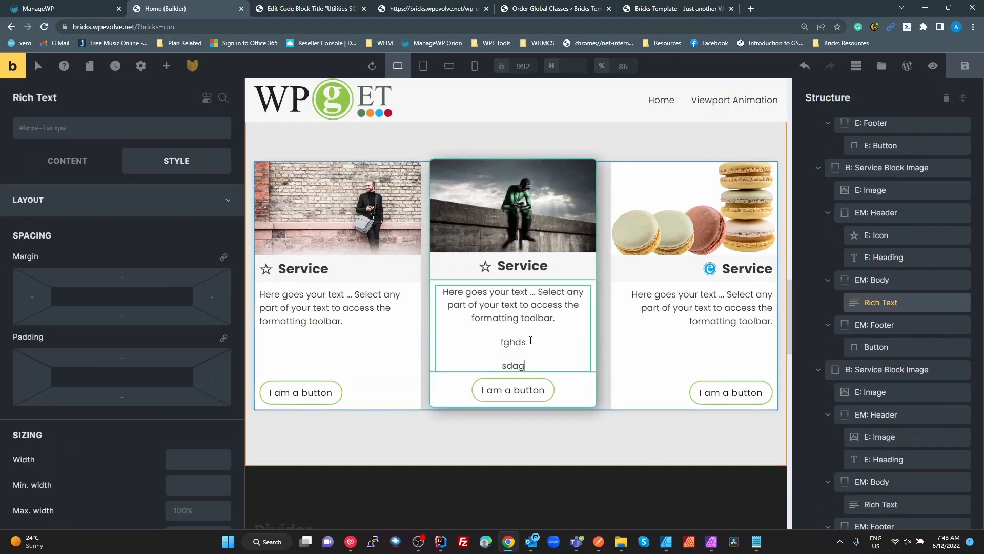
Delete the filler lines from the middle service block's rich text so that it ends with "formatting toolbar.".
key(Return)
key(BackSpace)
key(BackSpace)
key(BackSpace)
key(BackSpace)
key(BackSpace)
key(BackSpace)
key(BackSpace)
key(BackSpace)
key(BackSpace)
key(BackSpace)
key(BackSpace)
key(BackSpace)
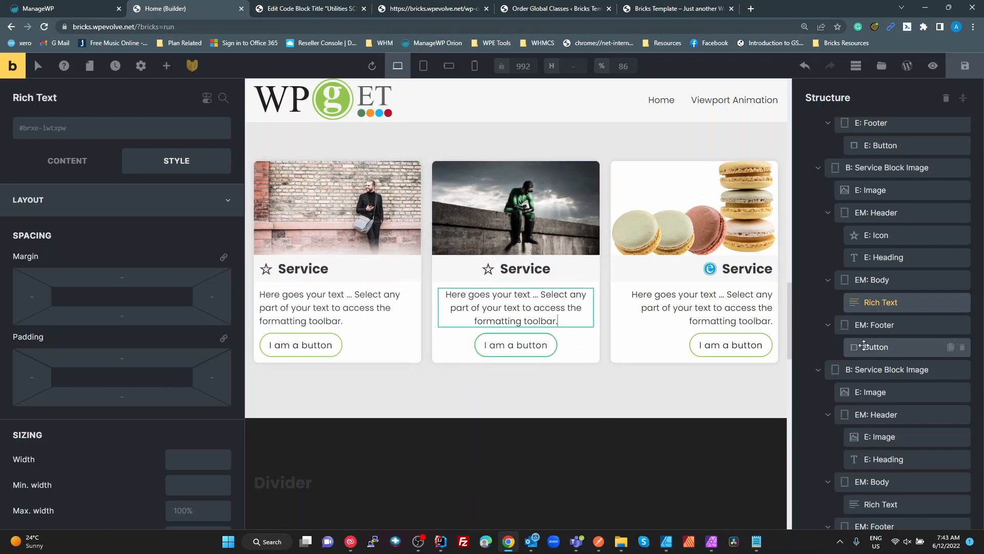
Review the classes on the first service block's E: :Body and on B: Service Block, and compare both service sections.
click(695, 385)
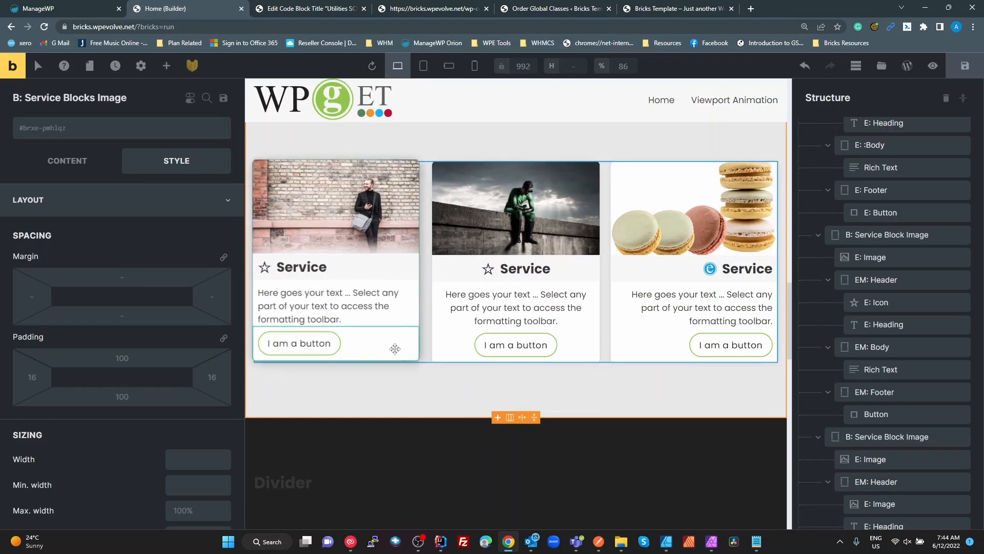
click(412, 320)
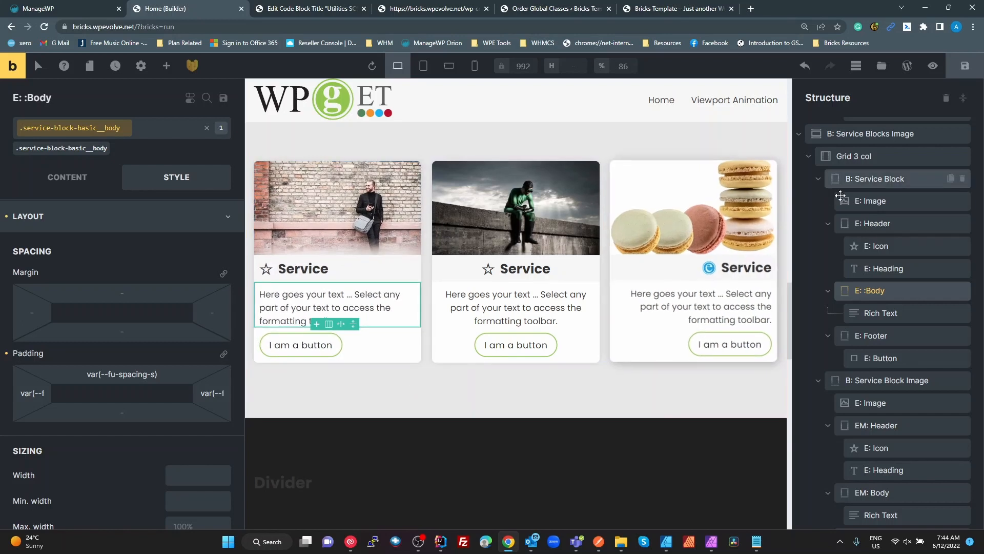
click(860, 177)
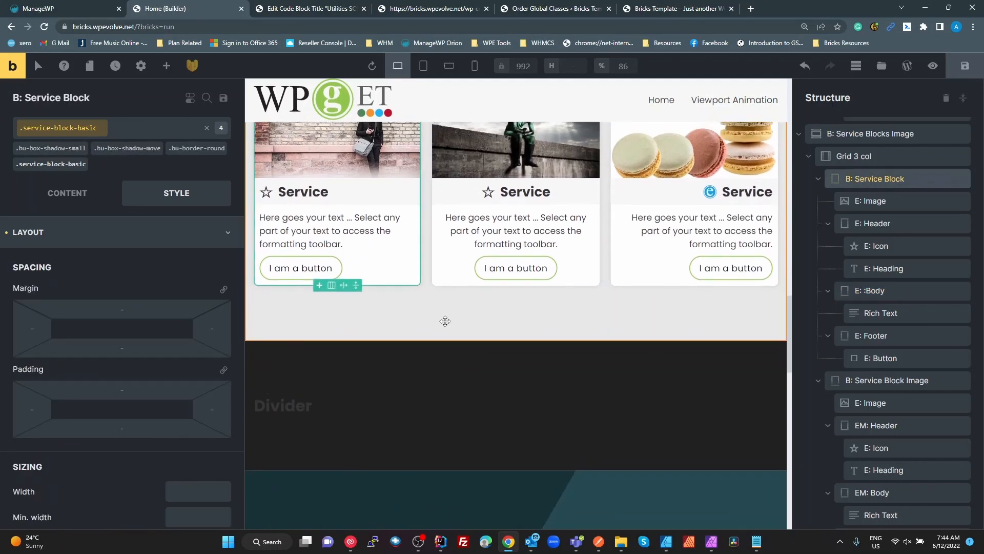
scroll(444, 320, up, 4)
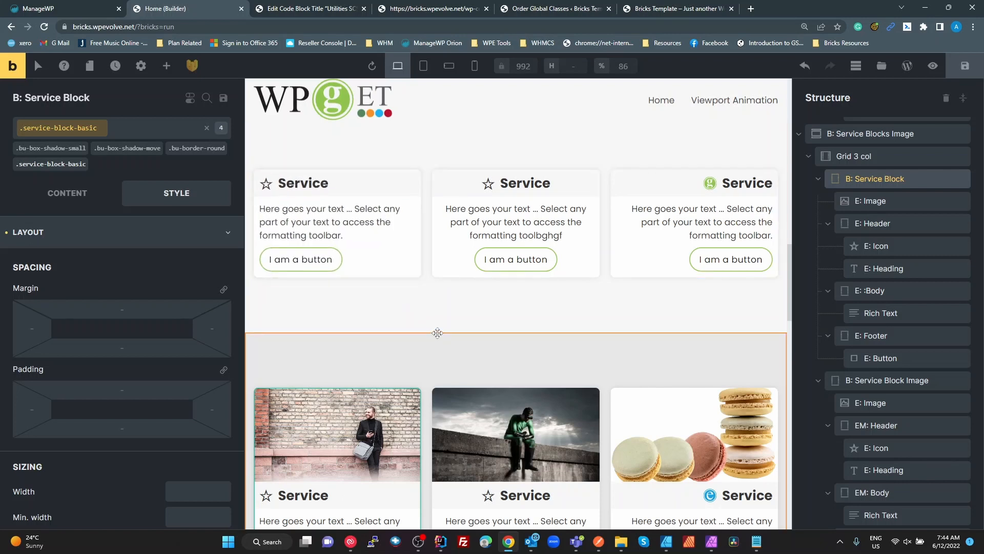
scroll(435, 330, down, 3)
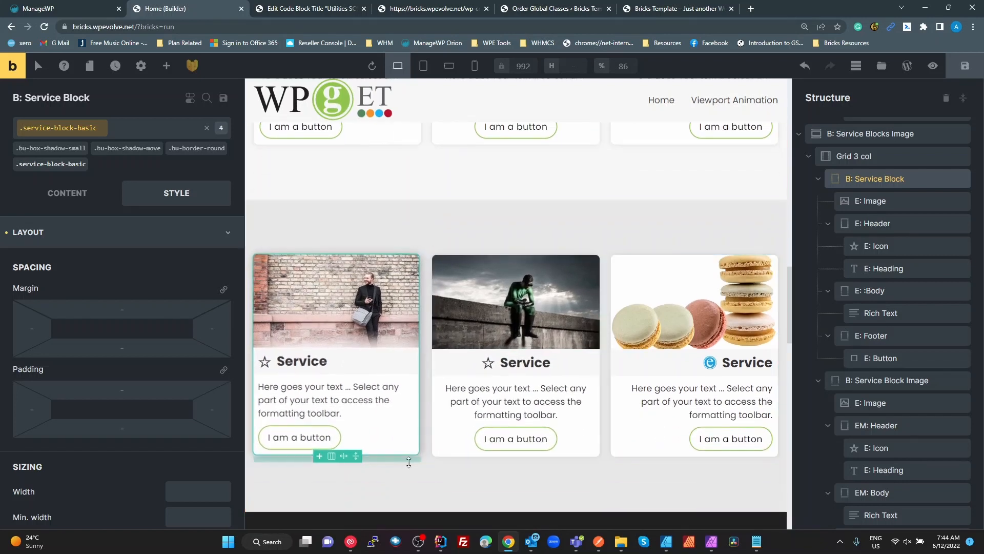
Set the .bu-border-round class's top-left border radius to 40px and check the corners across both service sections.
click(197, 149)
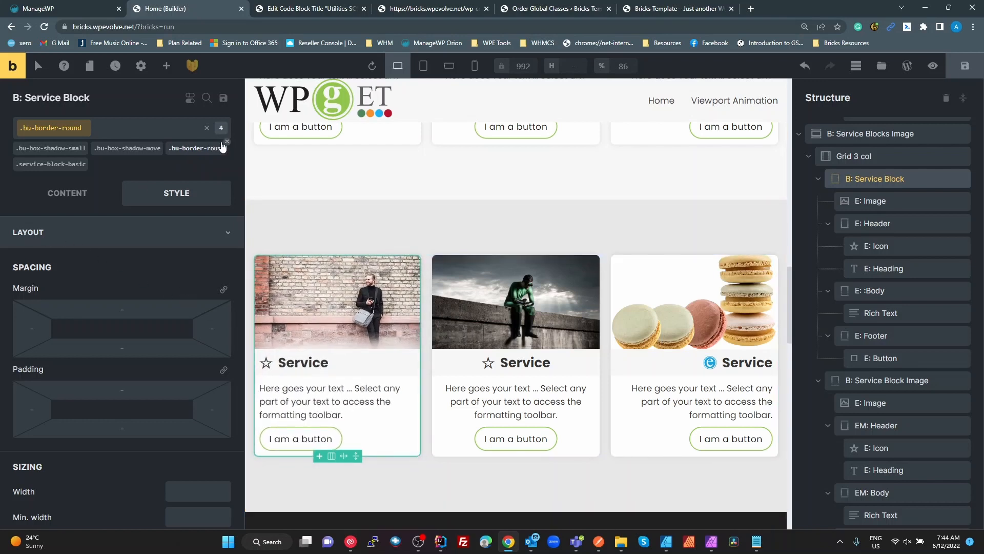
click(37, 236)
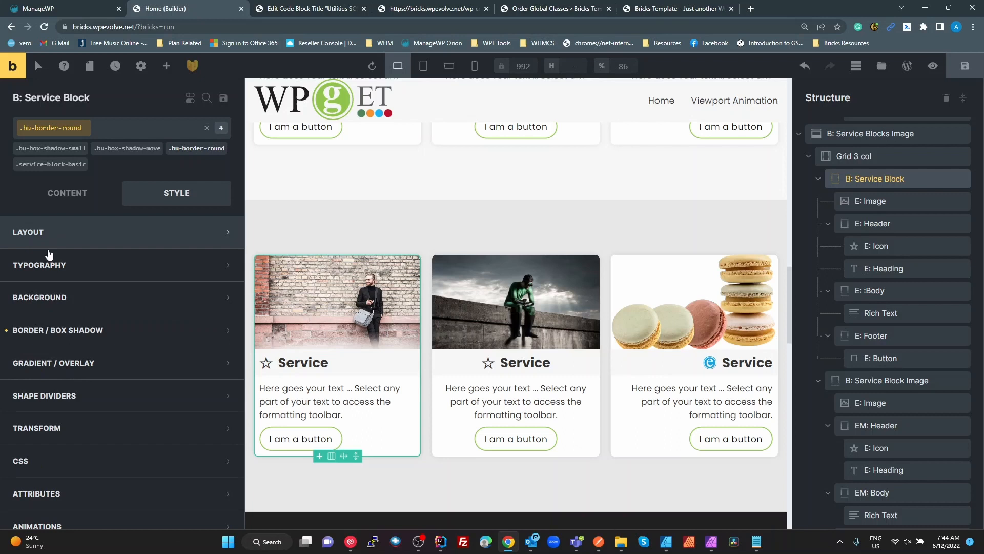
click(69, 334)
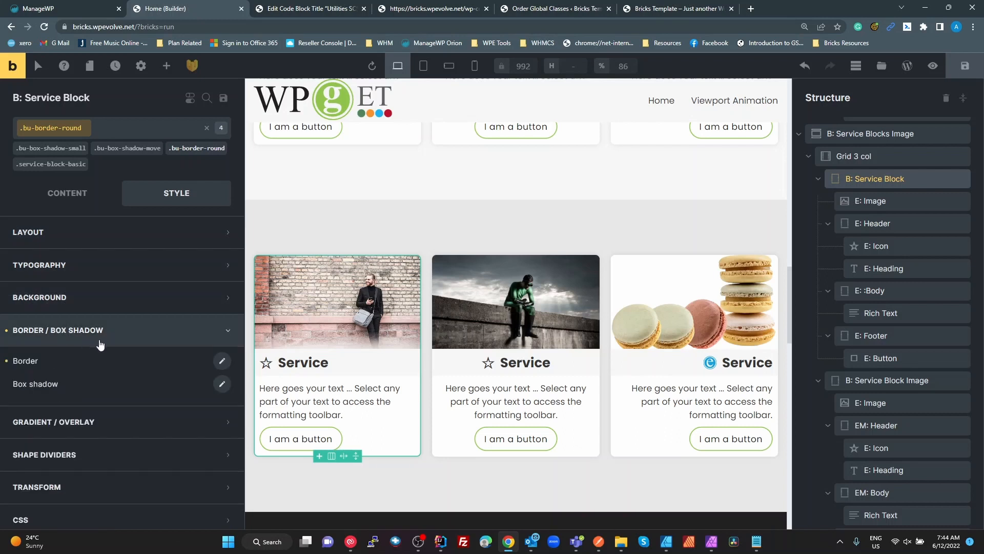
click(222, 362)
scroll(120, 448, down, 2)
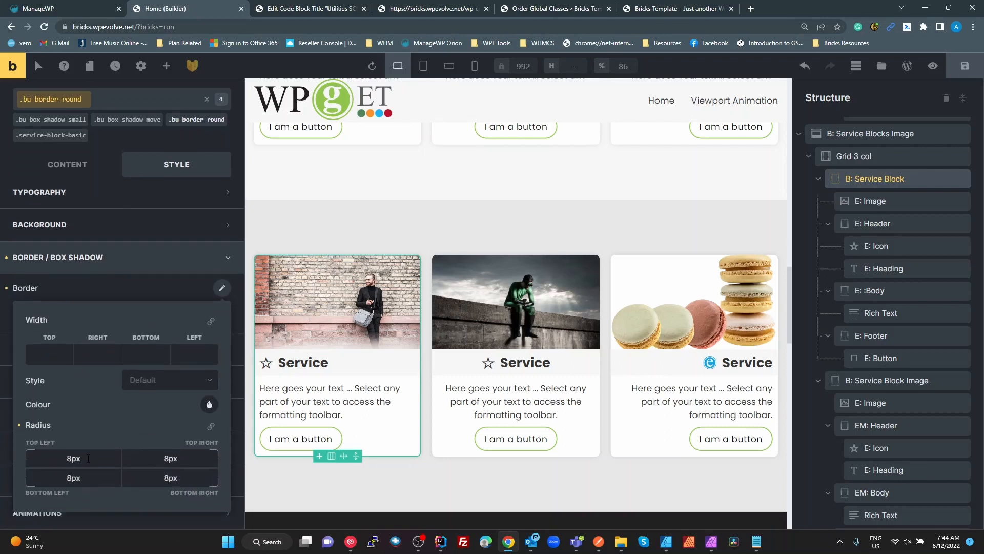
drag(88, 458, 31, 443)
text(40px)
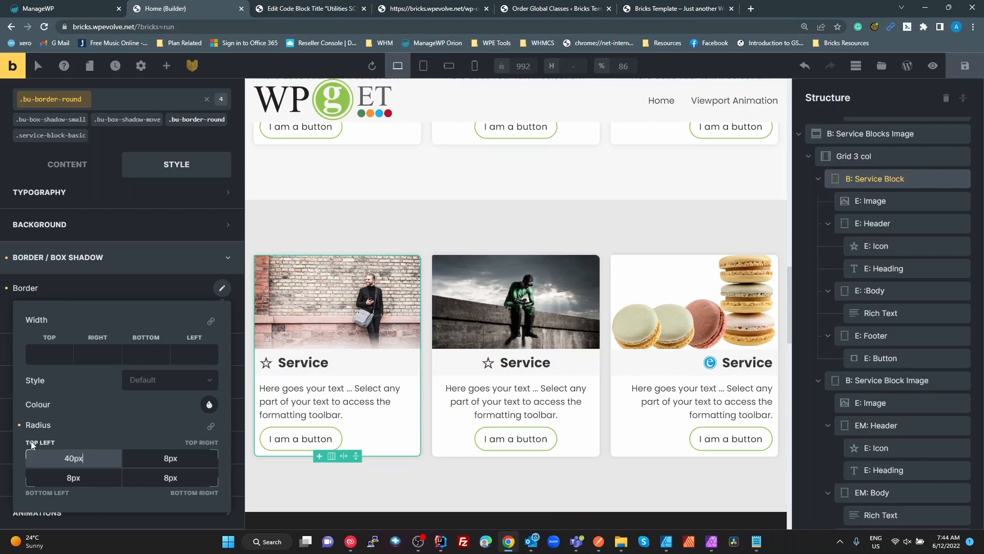
key(Tab)
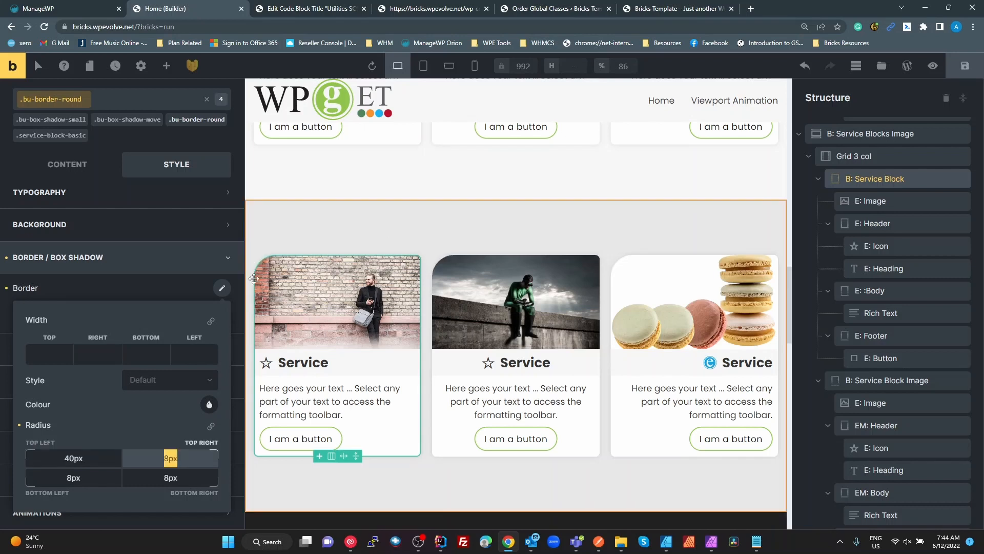
scroll(351, 203, up, 4)
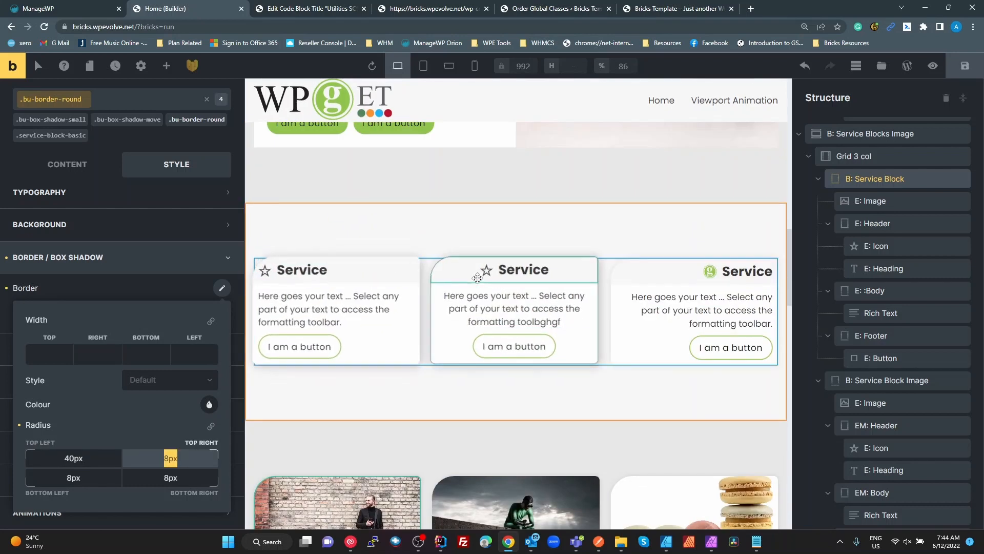
scroll(480, 291, up, 3)
scroll(481, 291, down, 2)
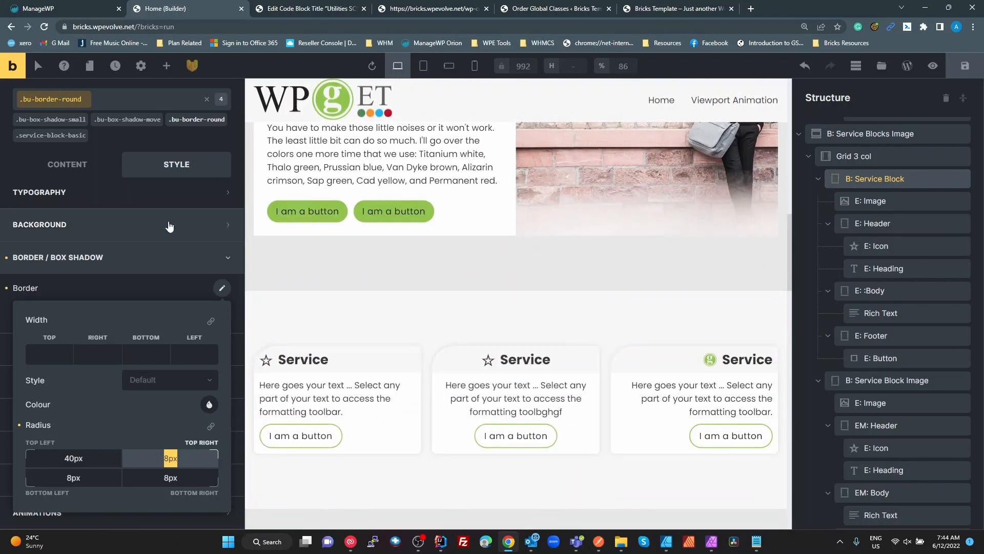
Restore the .bu-border-round class's top-left border radius to 8px.
double_click(87, 460)
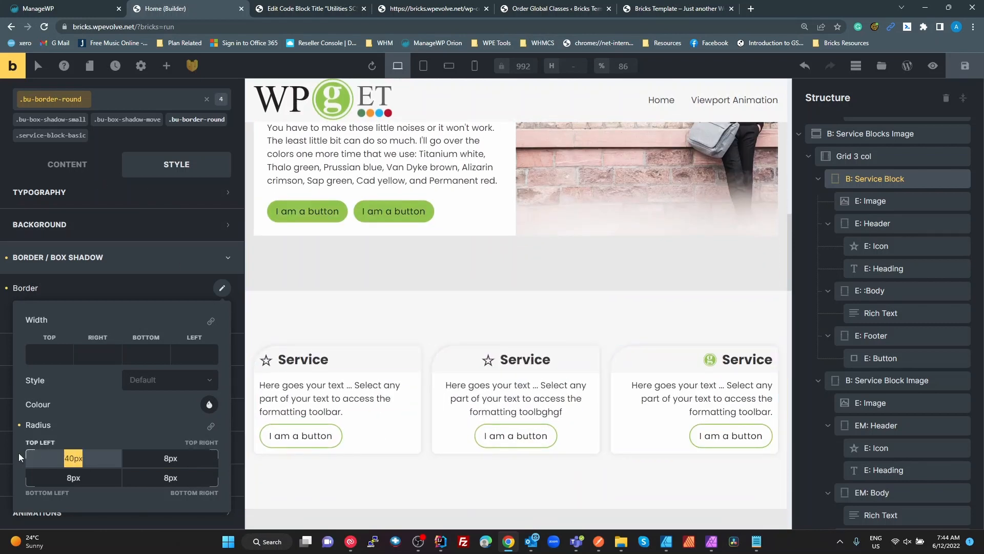
text(8px)
key(Tab)
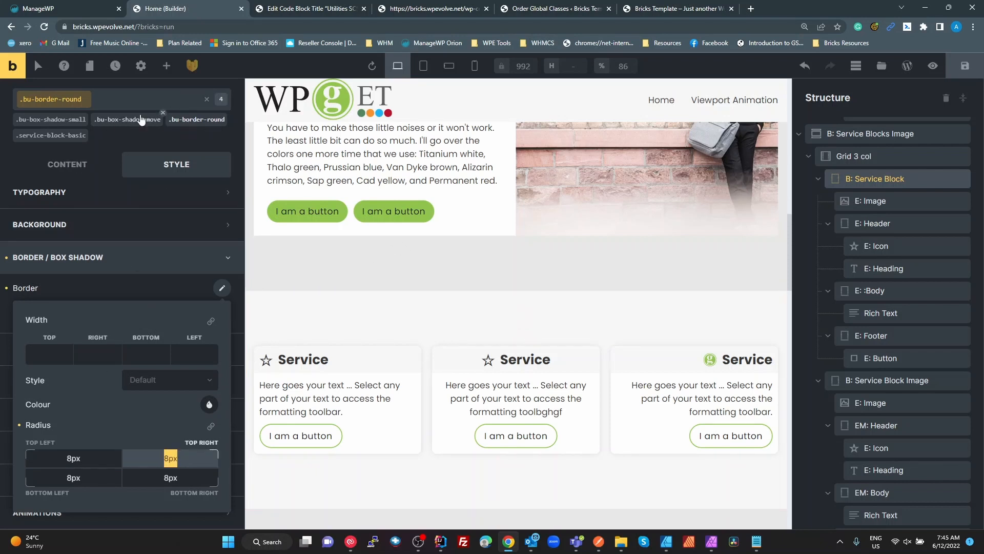
Set the .bu-box-shadow-small class's box shadow colour to an alpha of 1 and check the shadows on both service sections.
click(61, 122)
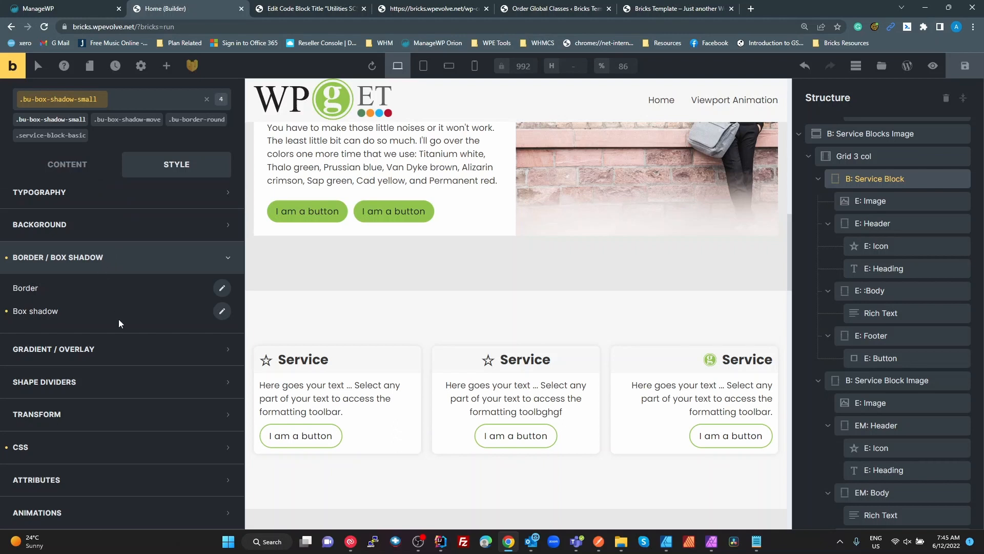
click(222, 318)
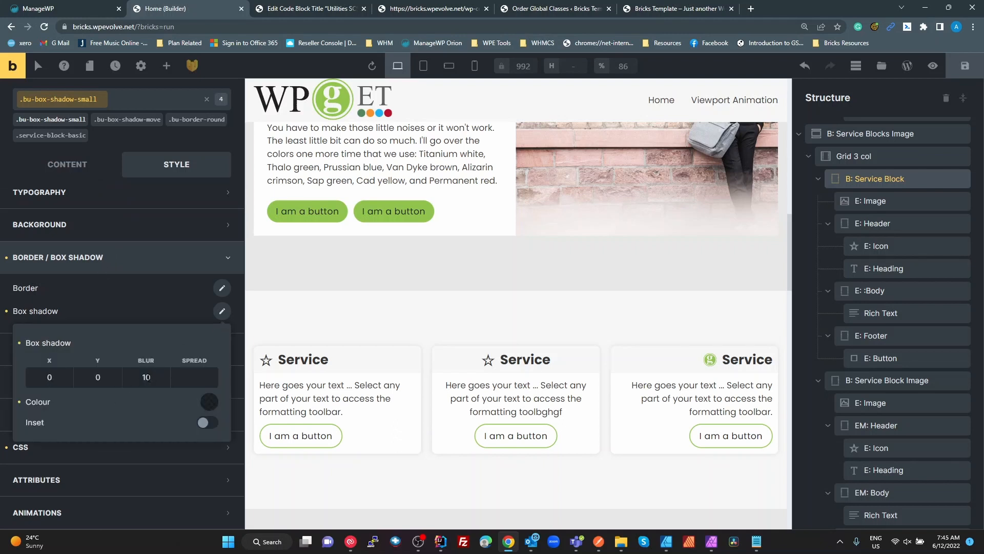
click(210, 401)
scroll(156, 440, down, 3)
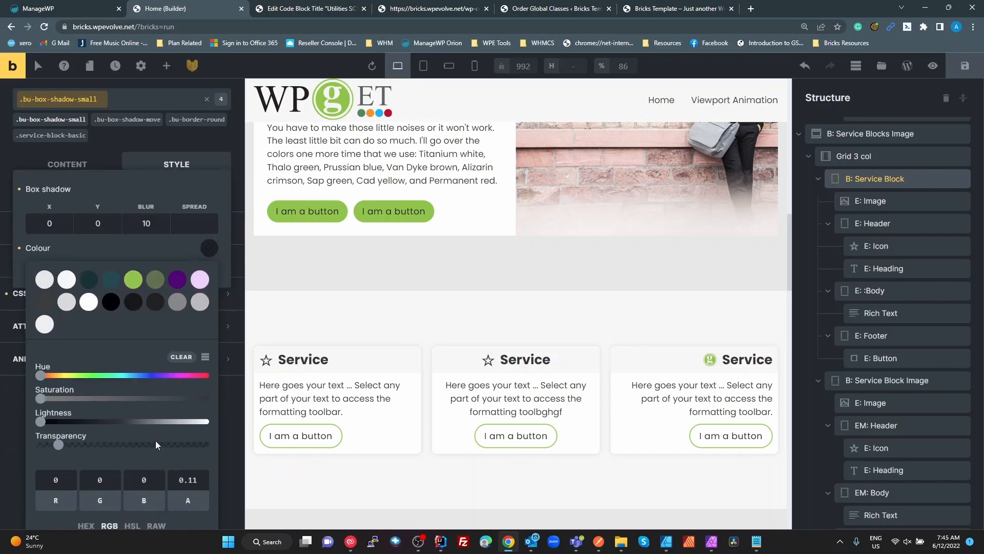
scroll(155, 441, down, 1)
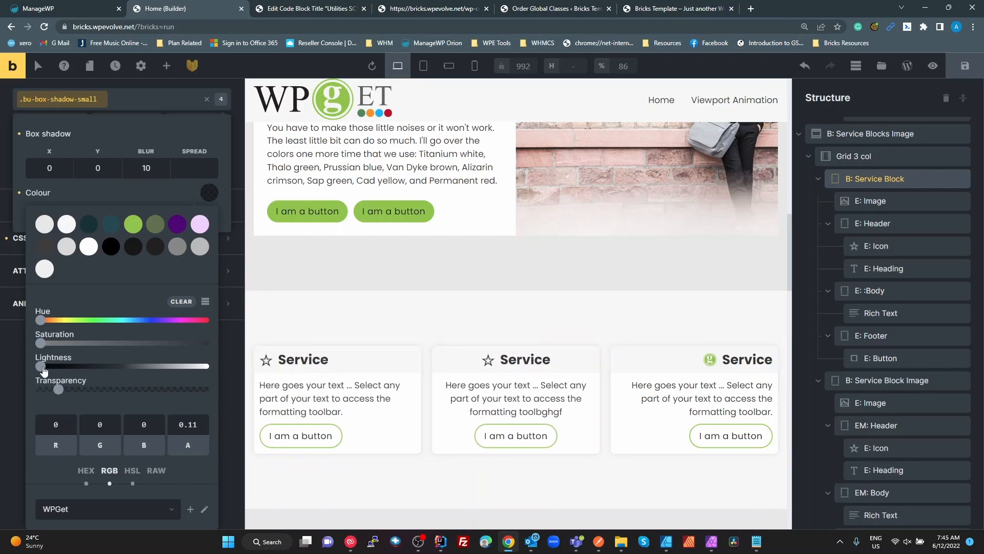
drag(58, 389, 204, 389)
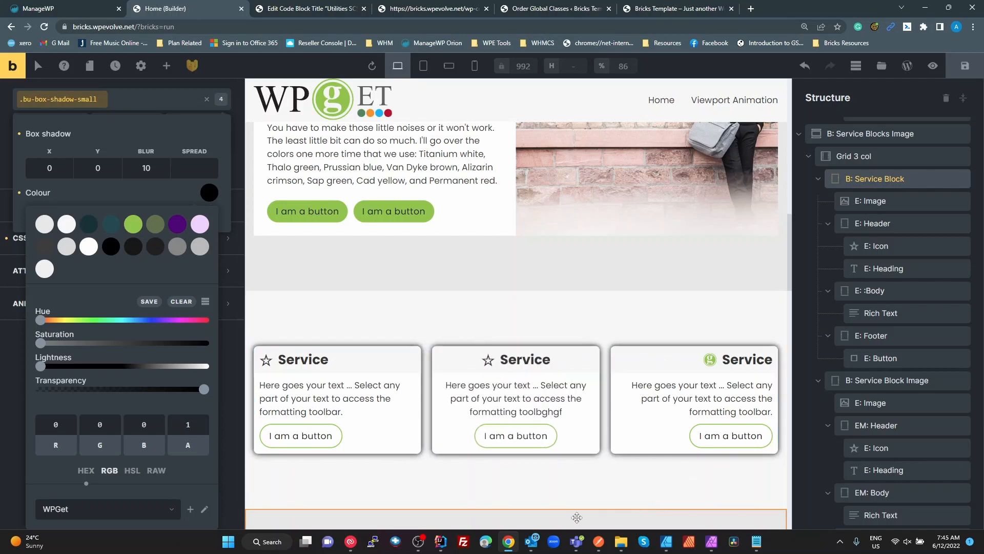
scroll(391, 312, down, 3)
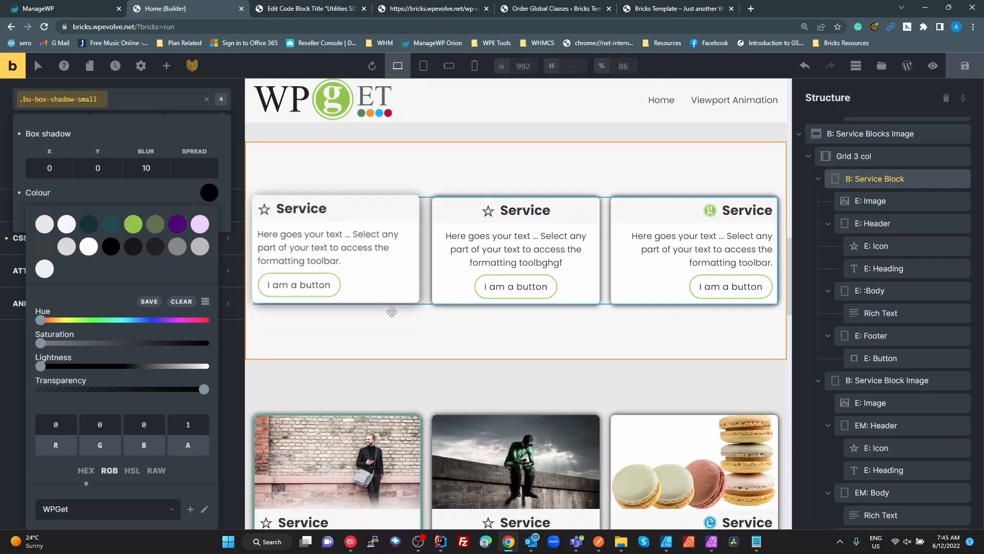
Lower the .bu-box-shadow-small class's box shadow colour to an alpha of 0.15.
scroll(392, 312, down, 3)
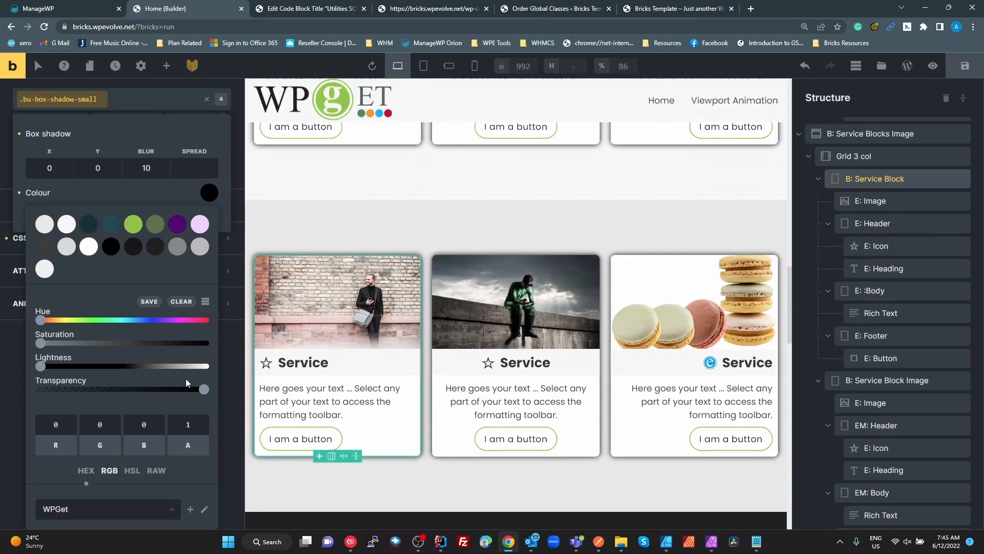
drag(203, 389, 66, 393)
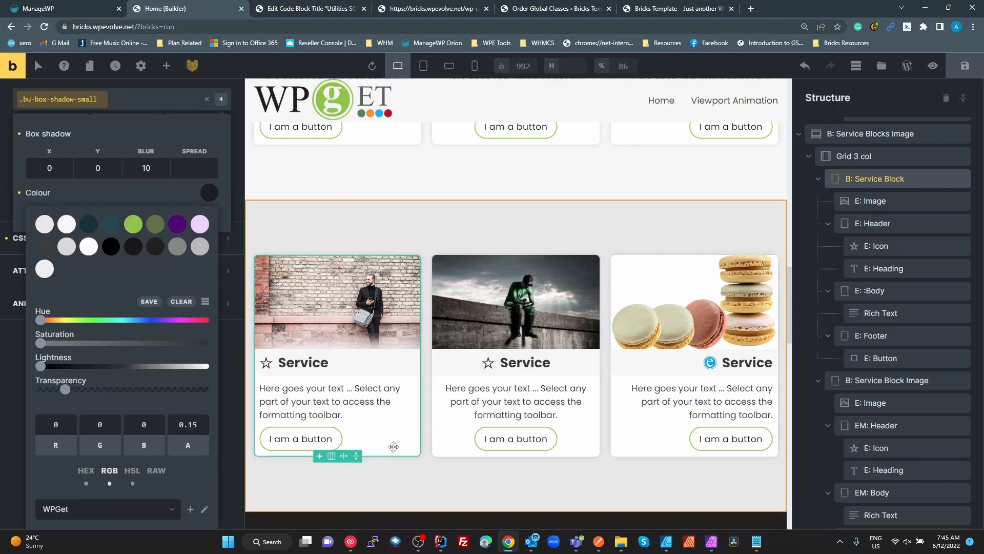
click(184, 125)
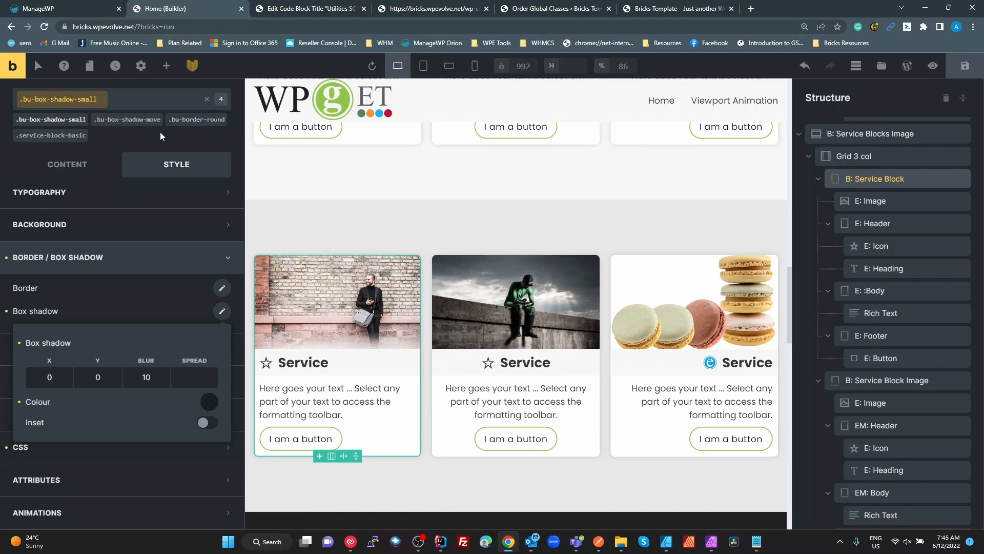
Examine the CSS transition on the service block's .bu-box-shadow-move class, including its duration variable and easing.
click(132, 125)
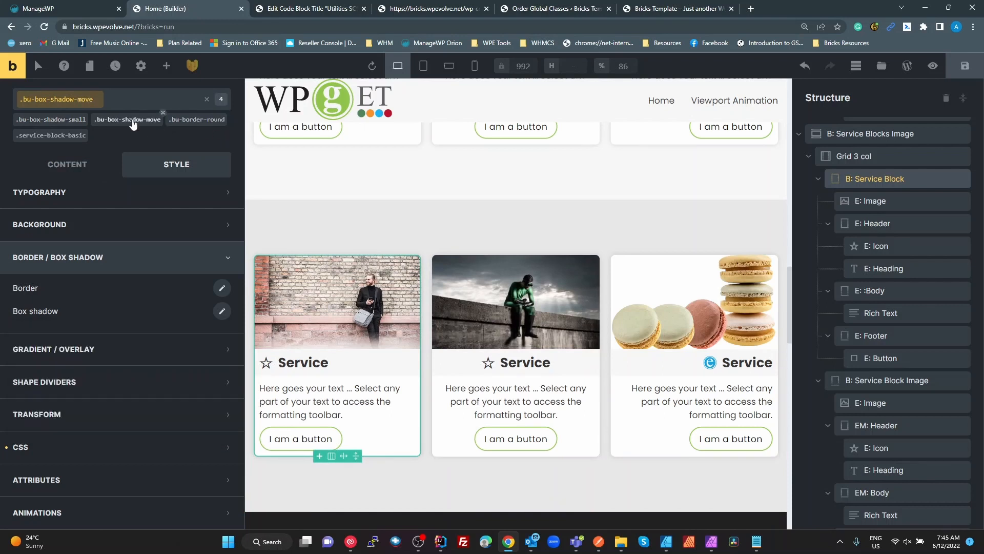
click(127, 445)
scroll(183, 416, down, 6)
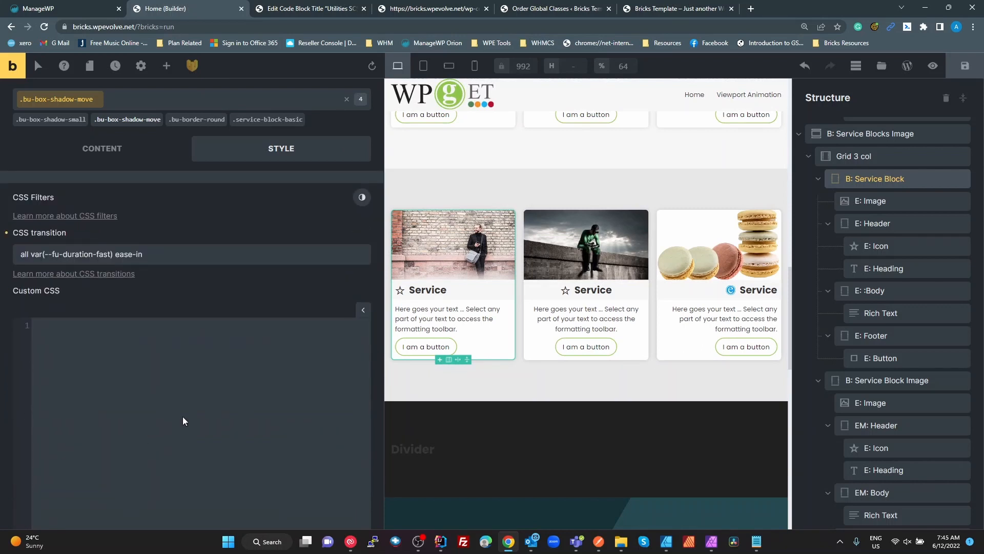
scroll(177, 391, up, 4)
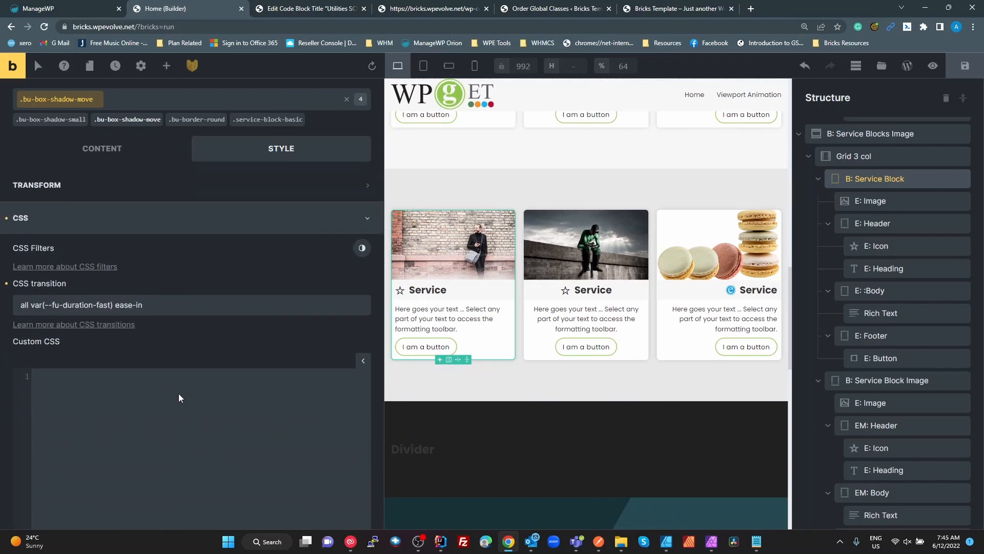
drag(22, 305, 221, 420)
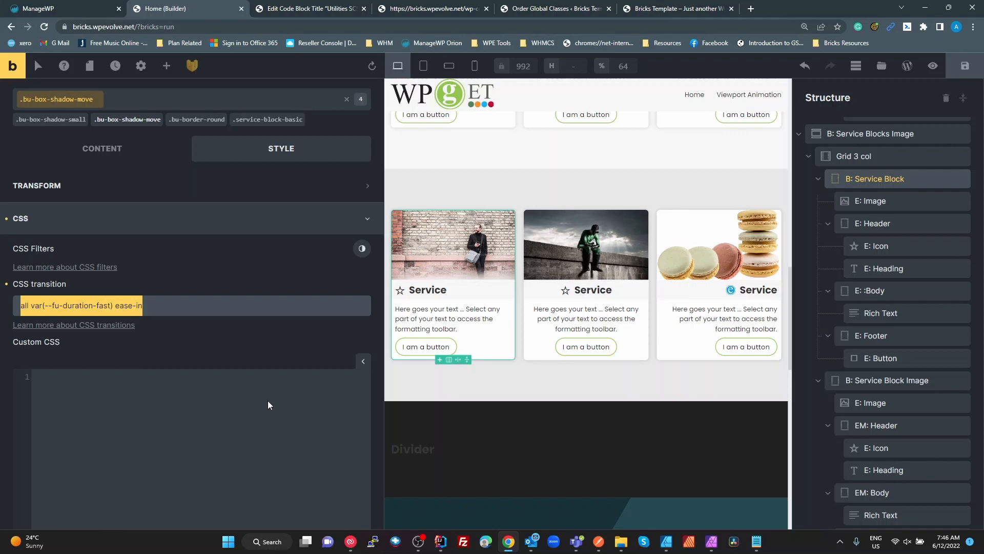
click(33, 308)
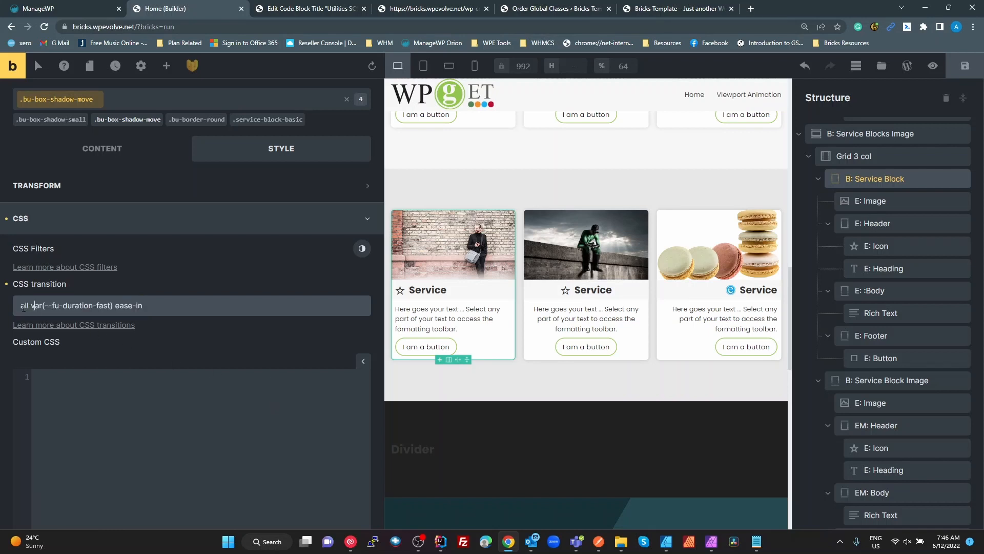
click(34, 306)
double_click(57, 304)
drag(113, 307, 124, 307)
Review the CSS transition and box shadow settings of the .bu-box-shadow-move class in its :hover state.
click(38, 70)
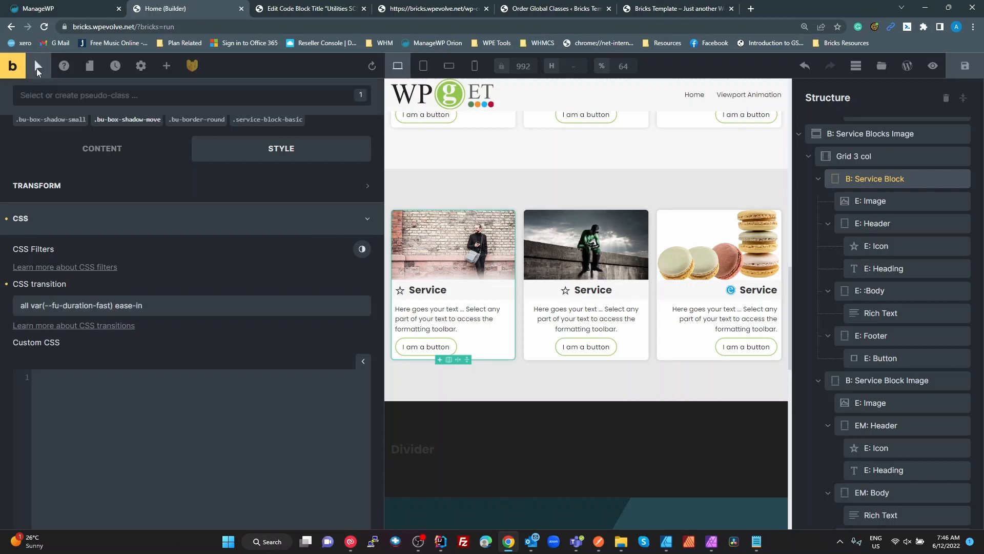
click(74, 94)
click(66, 120)
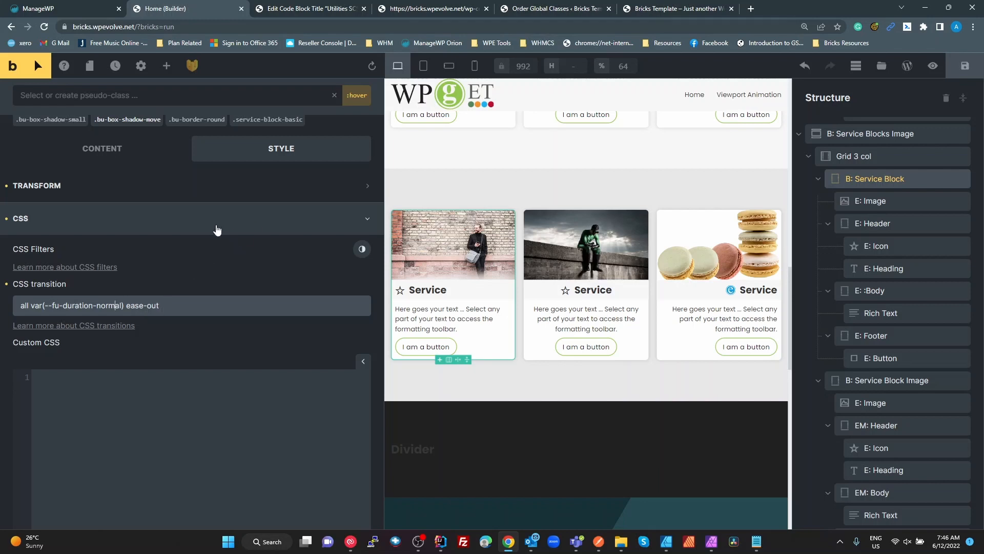
scroll(215, 228, up, 5)
scroll(229, 283, down, 3)
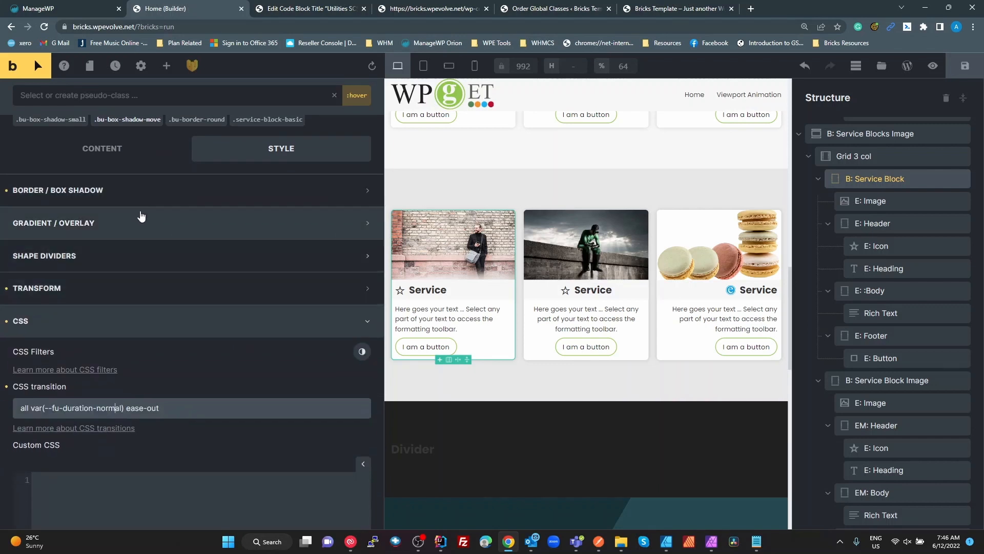
click(120, 190)
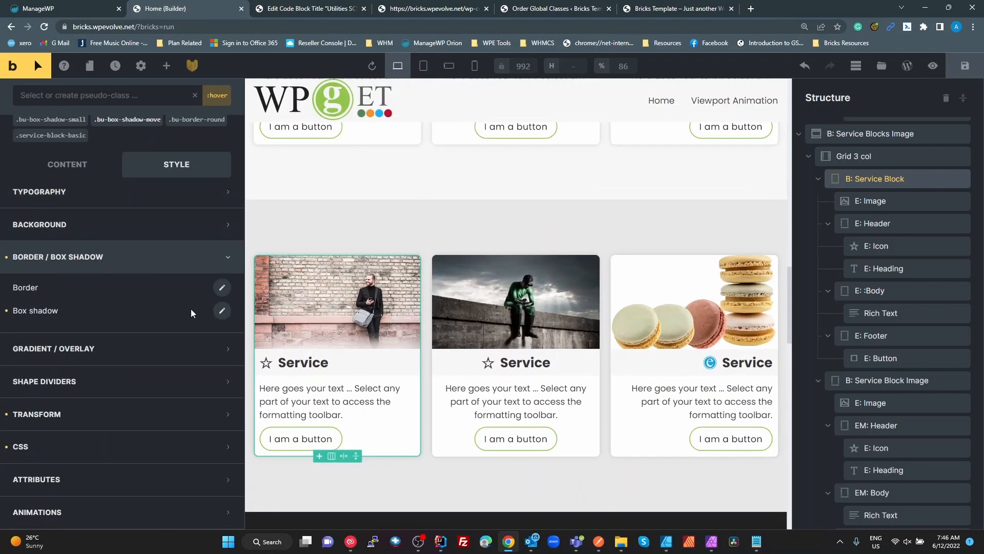
click(221, 310)
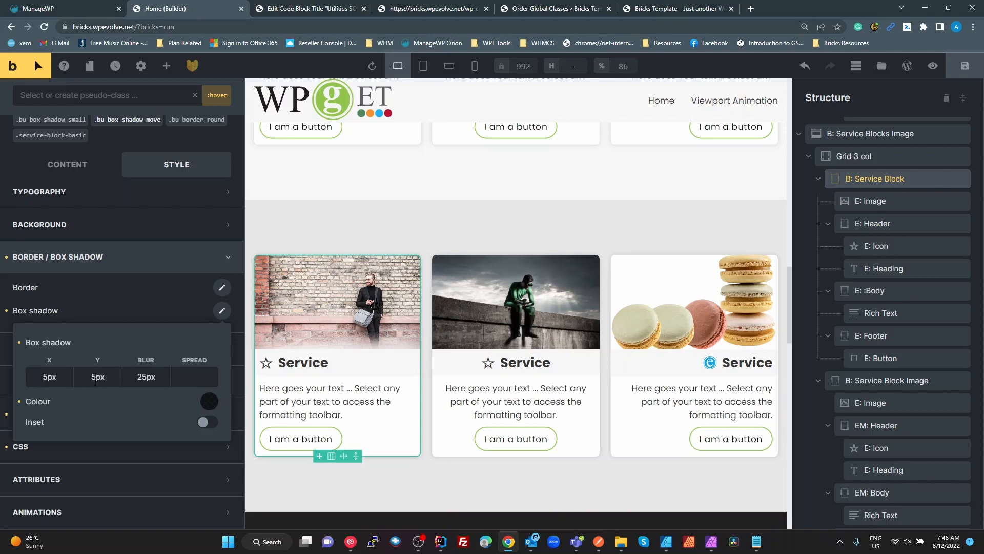
click(91, 304)
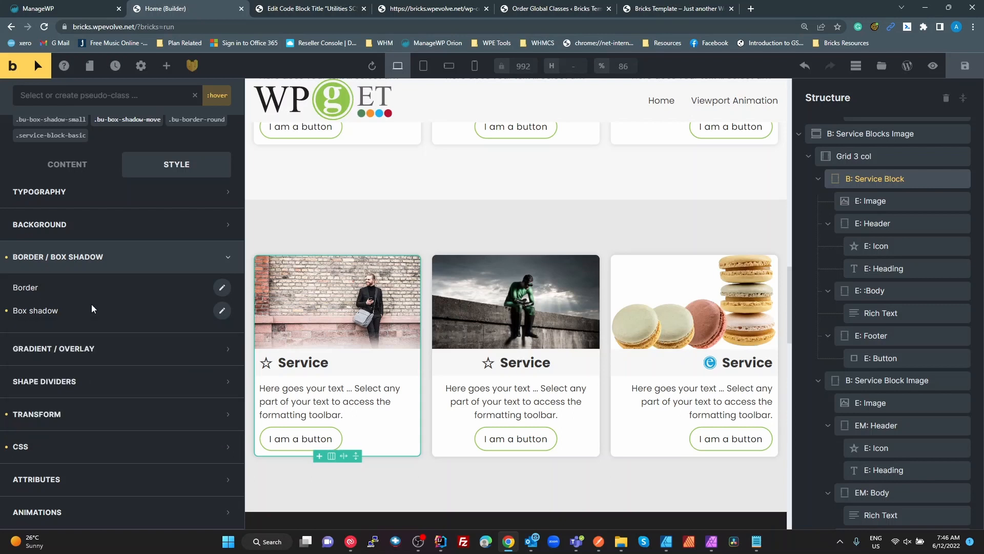
Review the :hover transform of .bu-box-shadow-move and check the hover movement on the image service blocks.
click(81, 415)
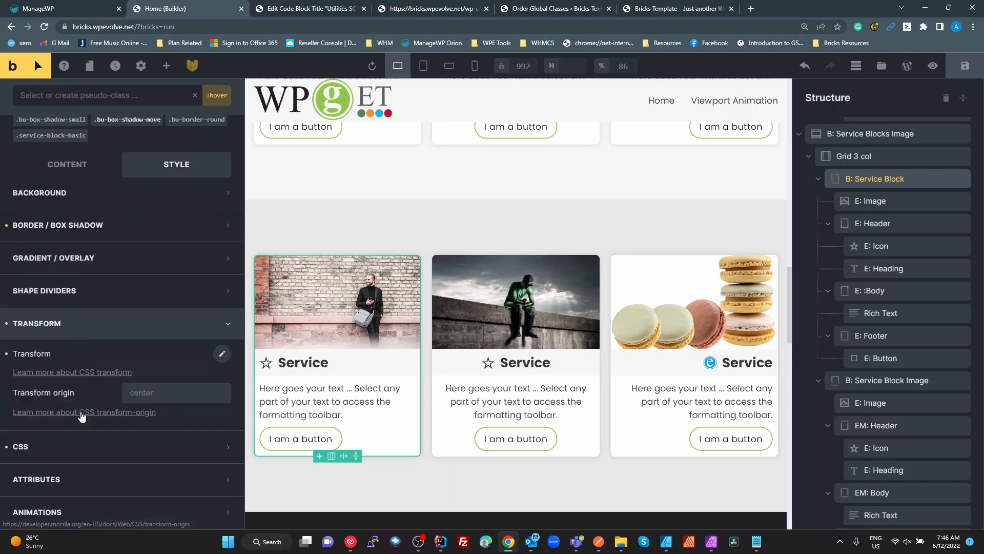
click(220, 353)
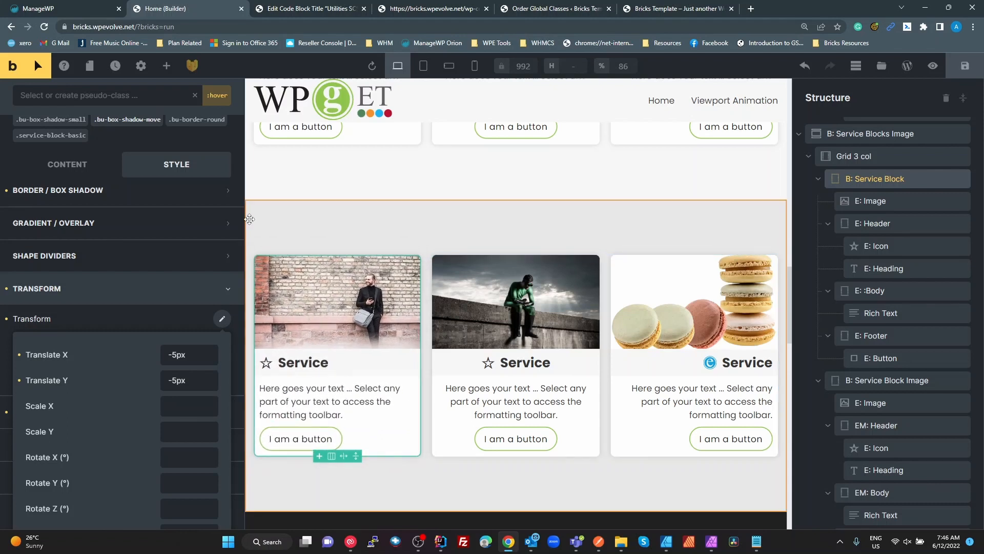
scroll(495, 335, down, 2)
scroll(499, 353, down, 5)
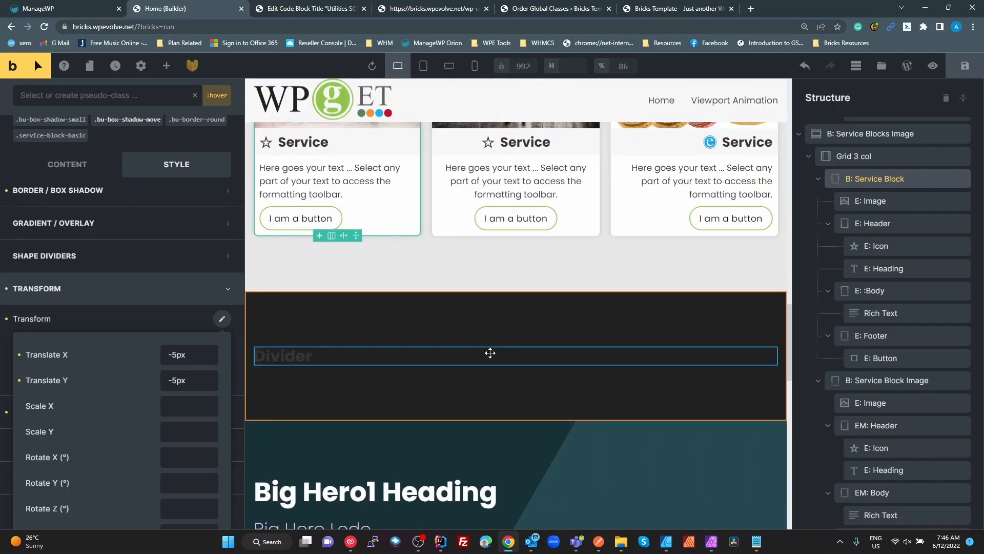
scroll(507, 366, up, 3)
scroll(496, 359, up, 3)
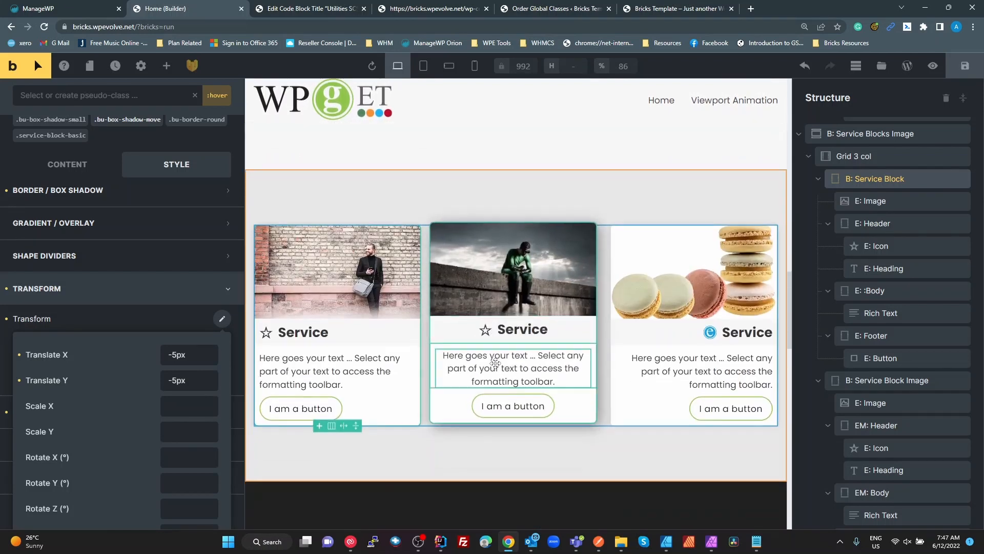
Select the Marker heading in the Decorations Utils section.
scroll(494, 362, down, 6)
scroll(494, 361, down, 8)
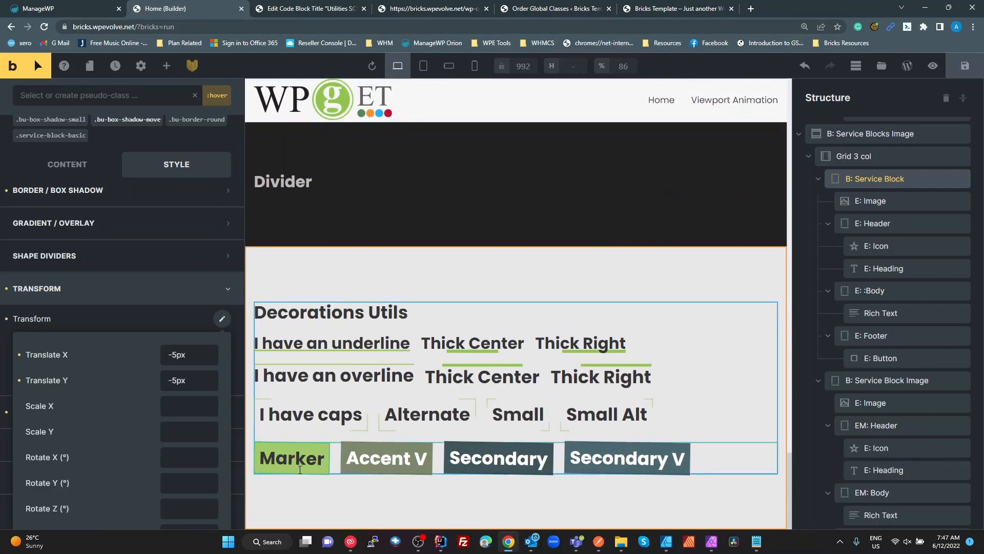
click(315, 455)
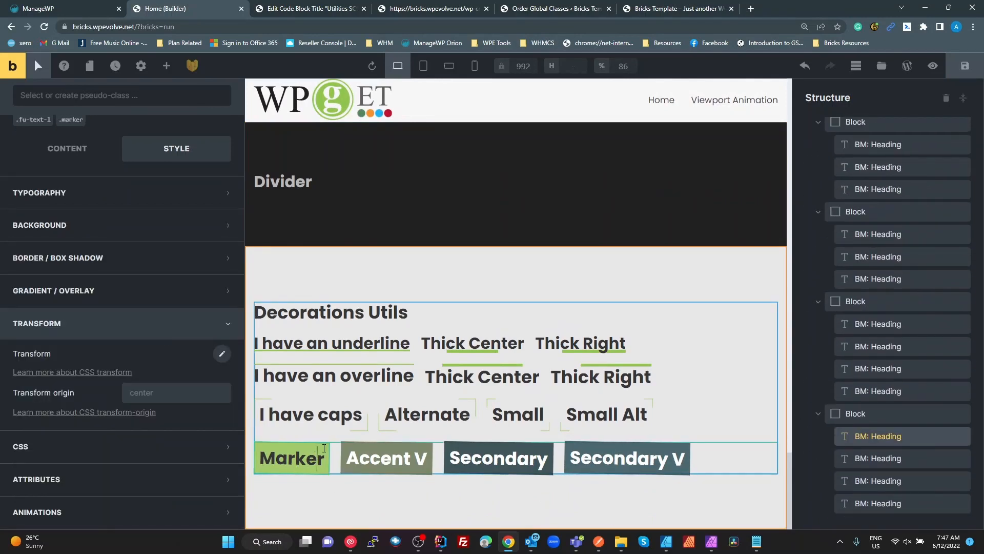
scroll(83, 122, up, 2)
click(73, 97)
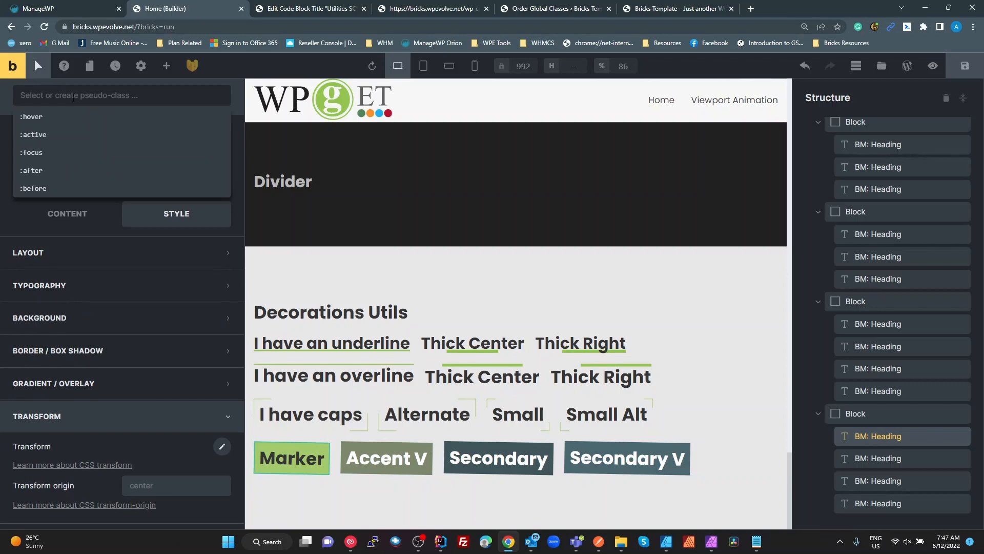
text(box-)
key(BackSpace)
key(BackSpace)
key(BackSpace)
key(BackSpace)
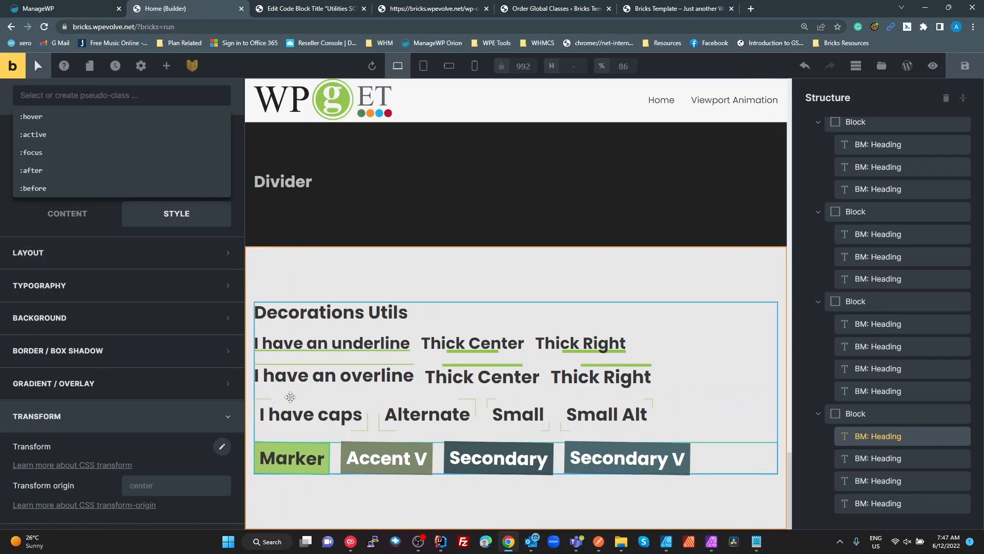
key(Escape)
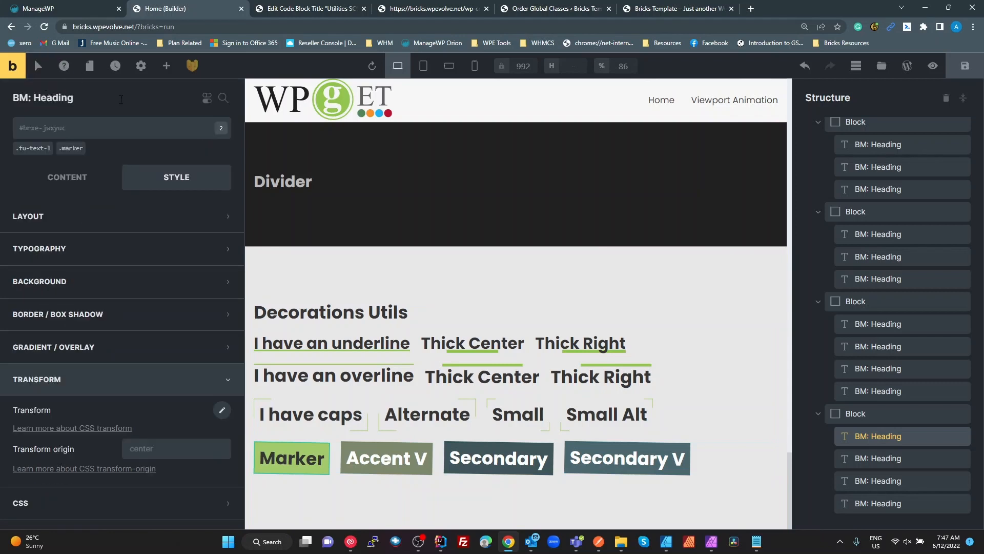
Add the bu-box-shadow-small and bu-box-shadow-move classes to the Marker heading and check its hover effect.
click(61, 130)
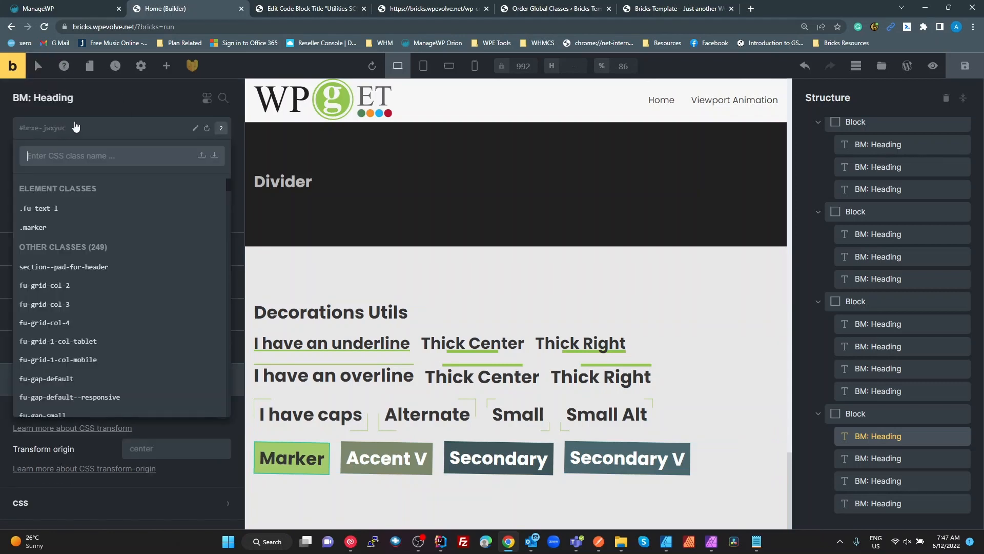
text(box)
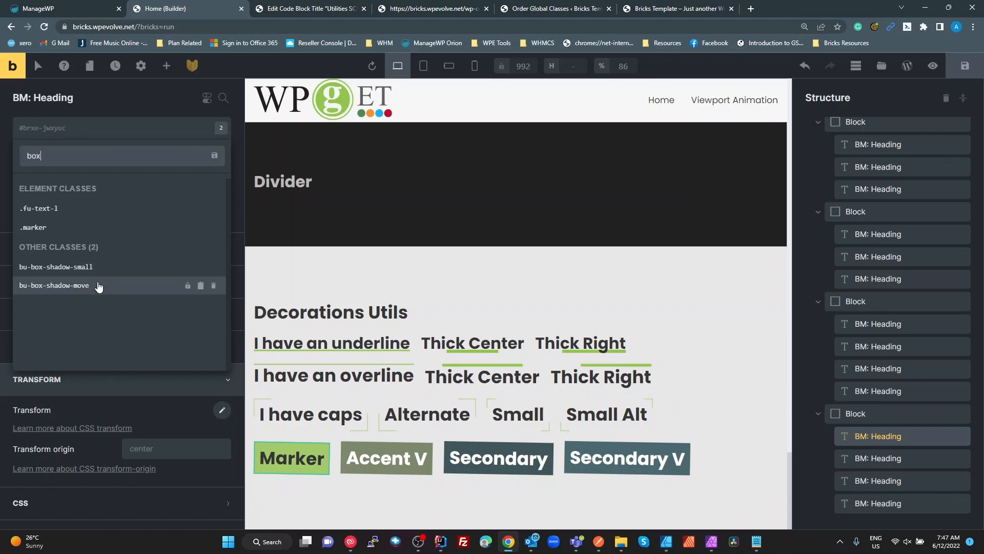
click(80, 264)
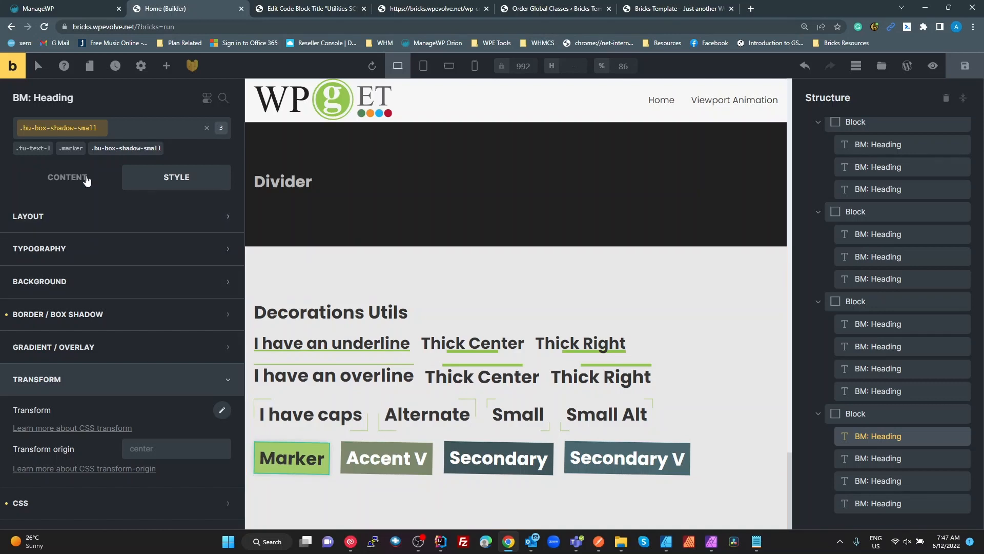
click(117, 131)
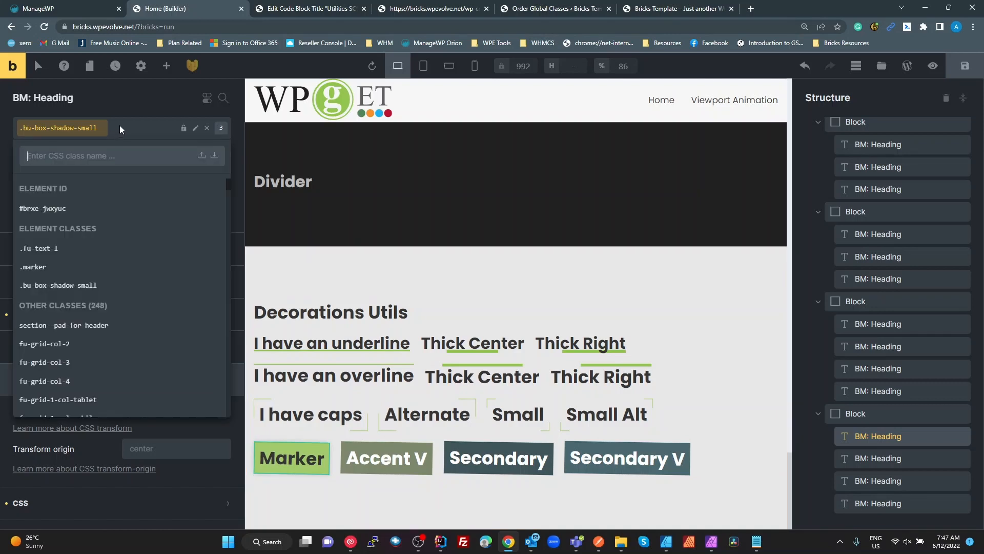
text(box)
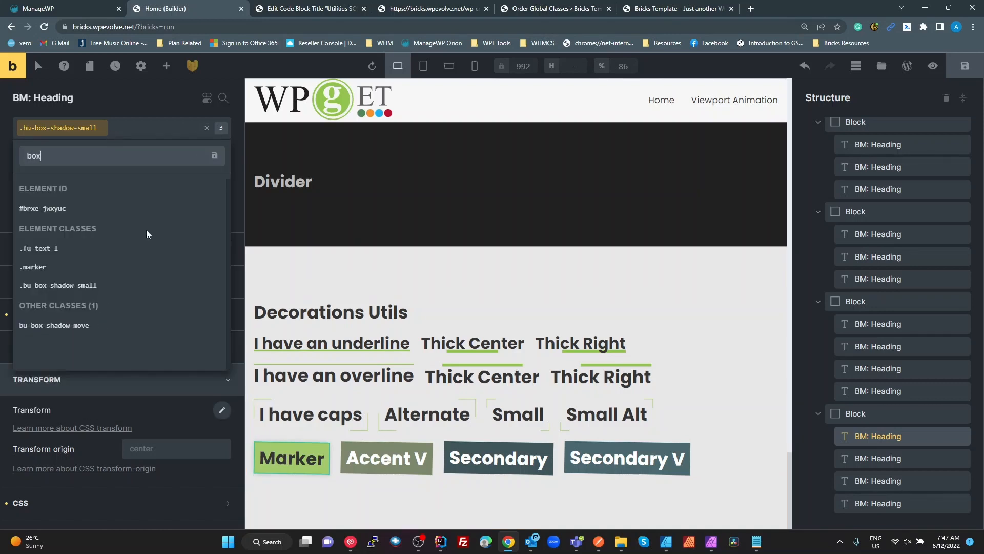
click(105, 325)
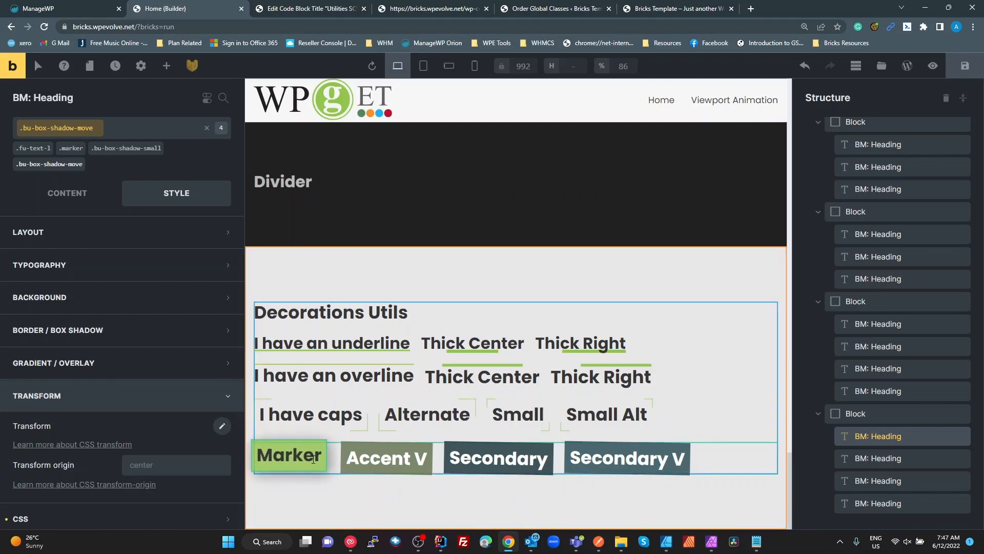
Remove the .bu-box-shadow-small and .bu-box-shadow-move classes from the Marker heading.
scroll(376, 337, up, 2)
scroll(375, 337, up, 9)
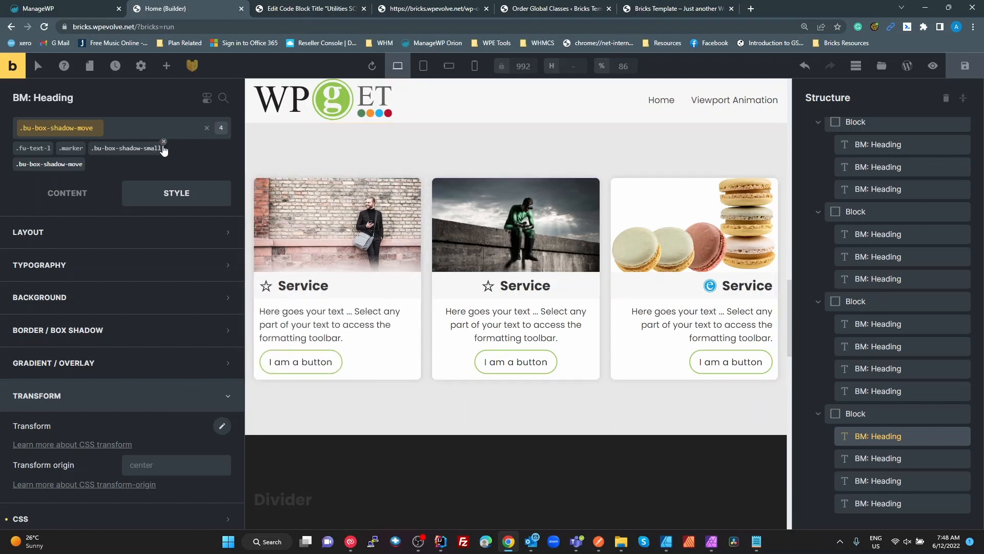
click(163, 141)
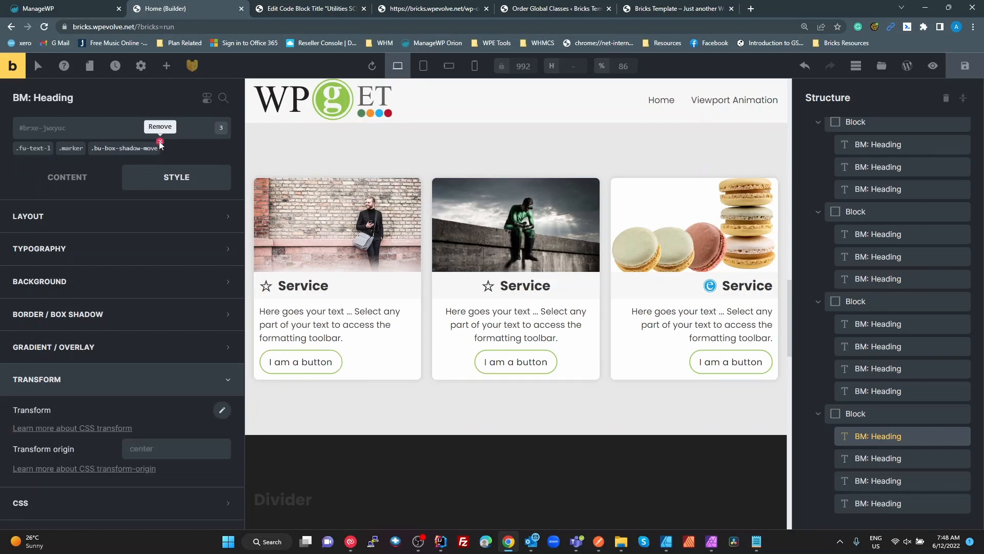
click(160, 142)
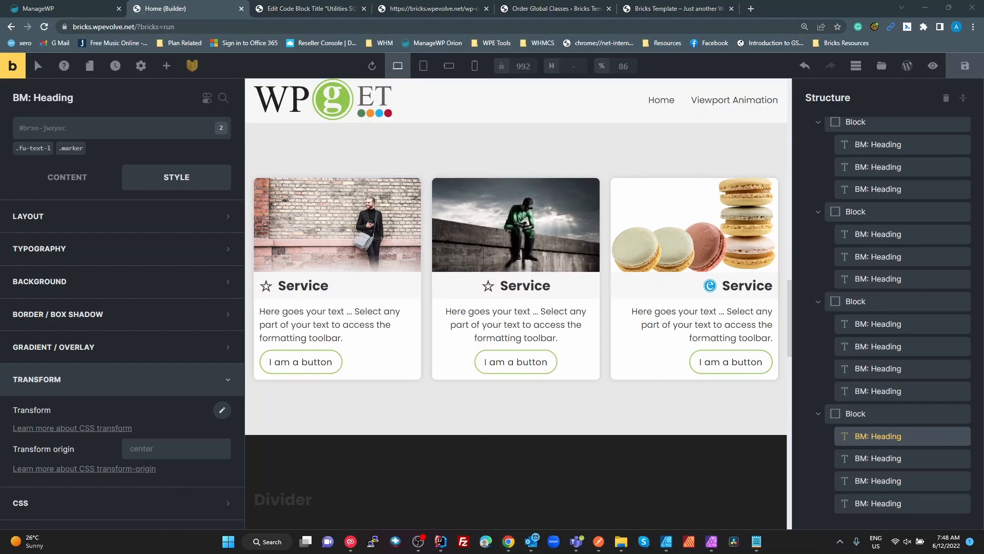
Switch to the Notepad notes and highlight the goals on external frameworks, third-party plugins, and BEM and utility methodology in turn.
drag(983, 103, 567, 212)
drag(404, 266, 617, 265)
drag(405, 273, 571, 277)
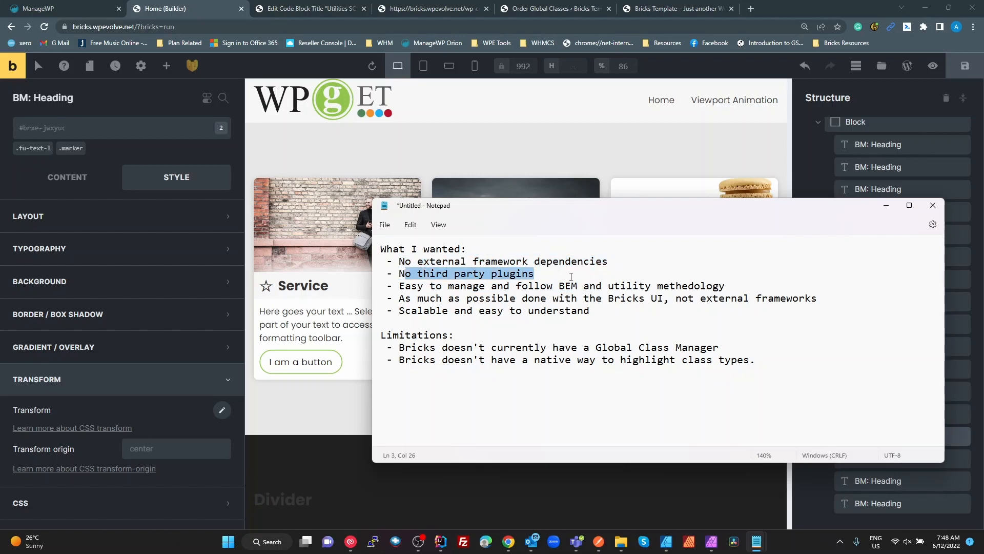
click(412, 287)
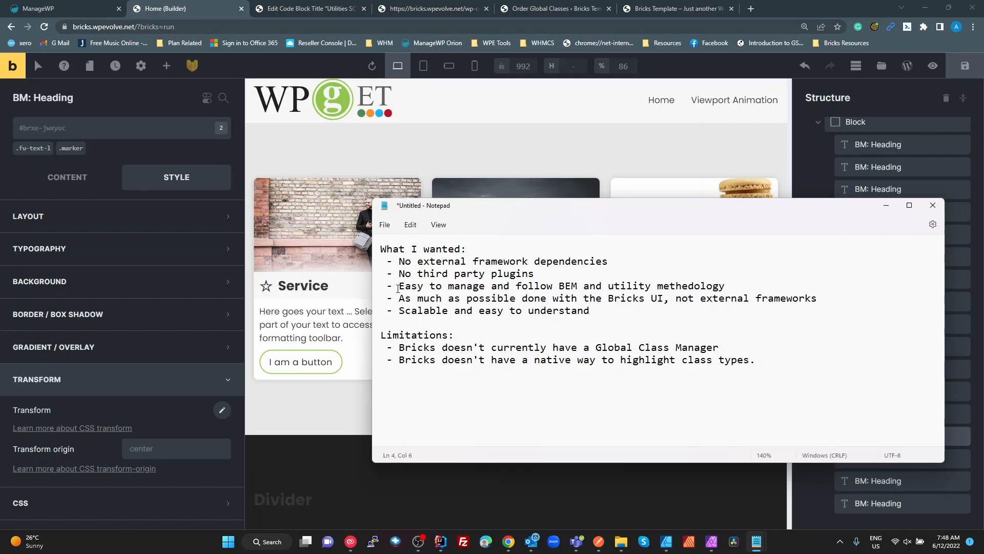
drag(398, 288, 720, 282)
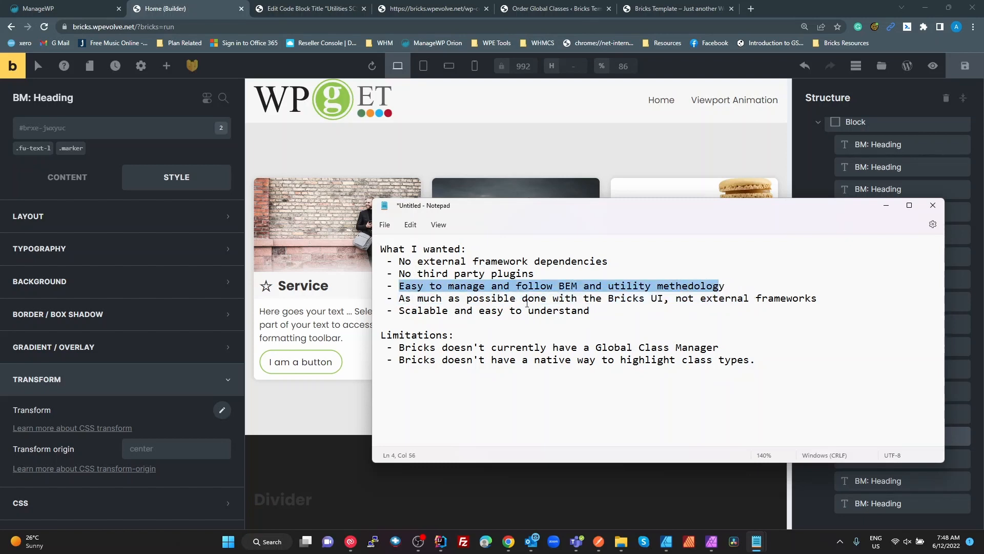
Point out the Bricks UI goal in the Notepad notes and move the Notepad window off the builder.
click(527, 303)
click(606, 300)
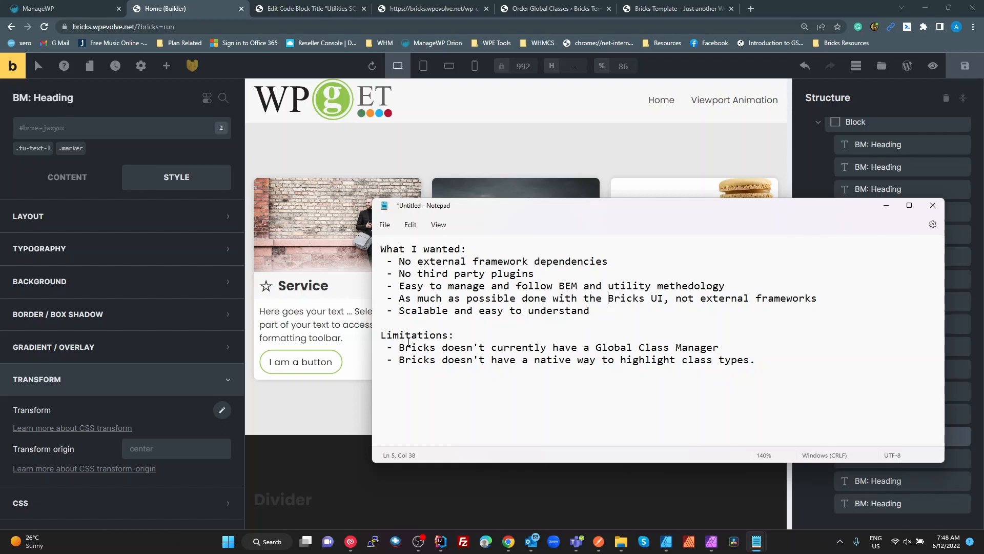
drag(725, 214, 983, 246)
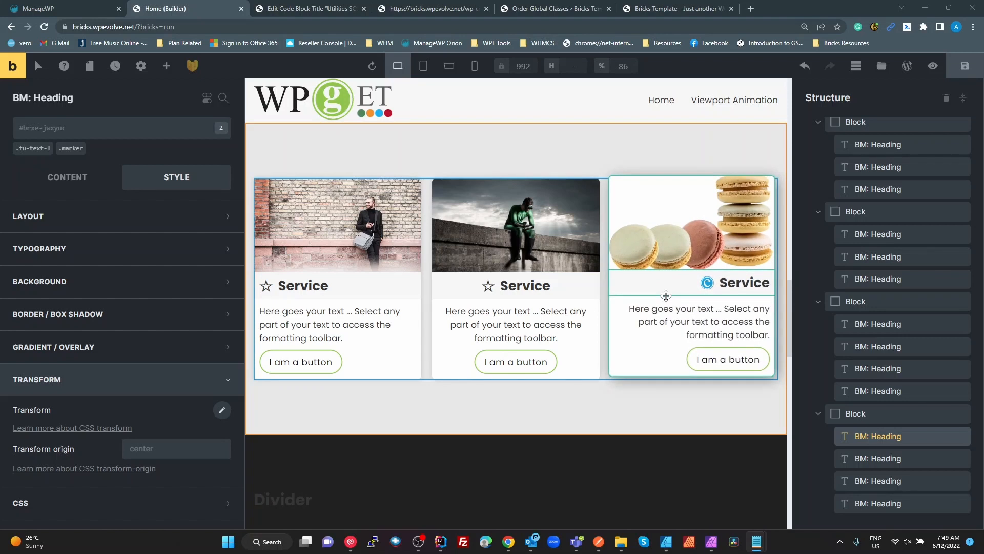
Switch to the Utilities SCSS code block and reduce the page zoom to 110%.
click(325, 10)
scroll(470, 222, down, 14)
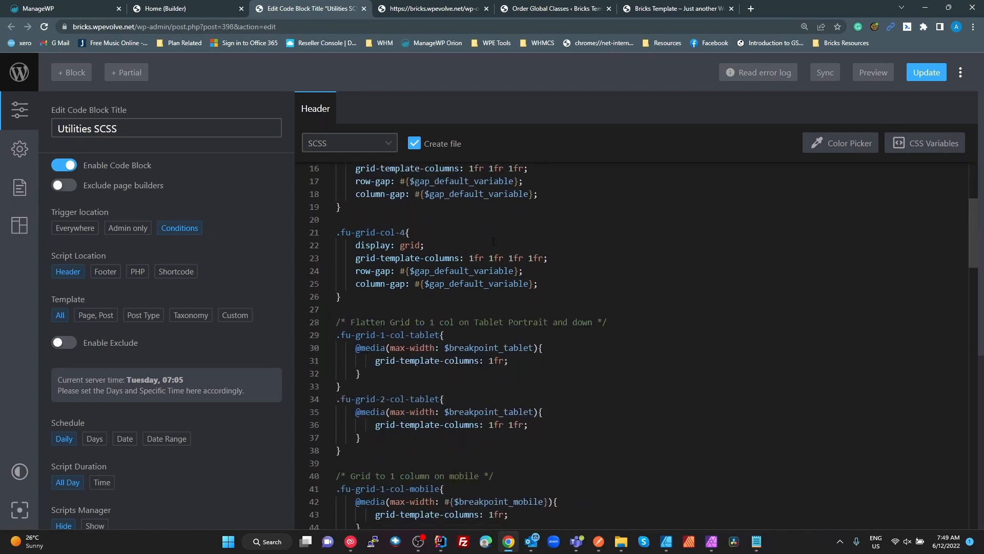
scroll(504, 251, up, 5)
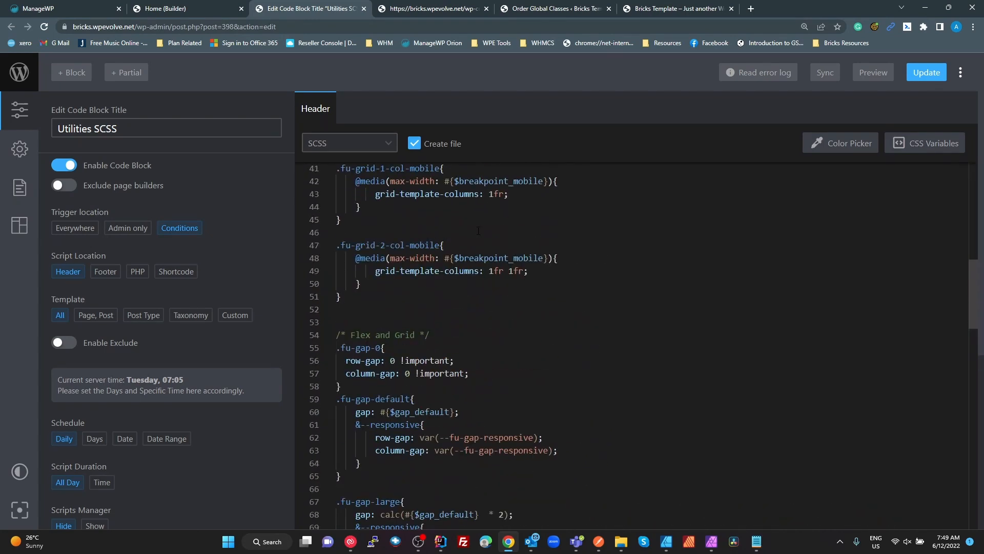
key(ctrl+minus)
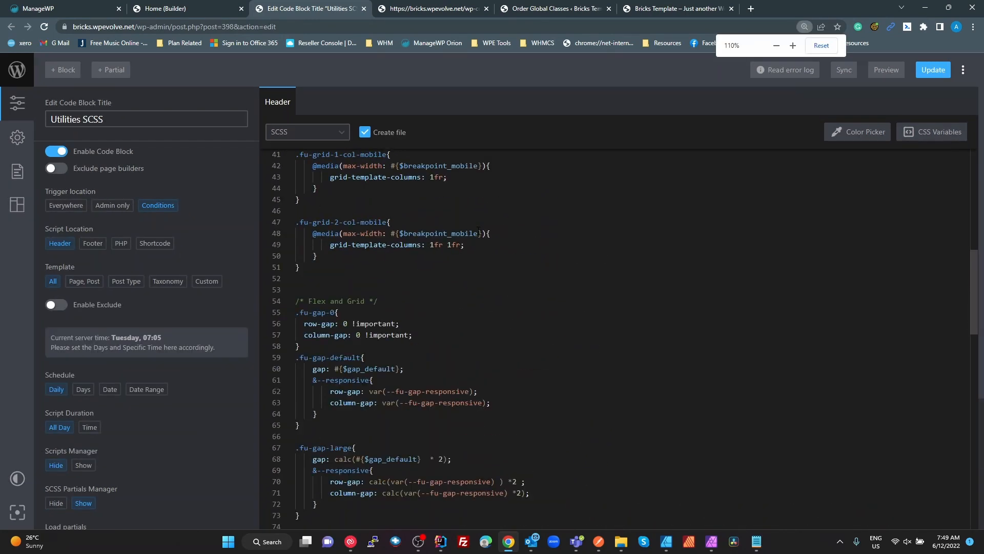
scroll(478, 230, up, 10)
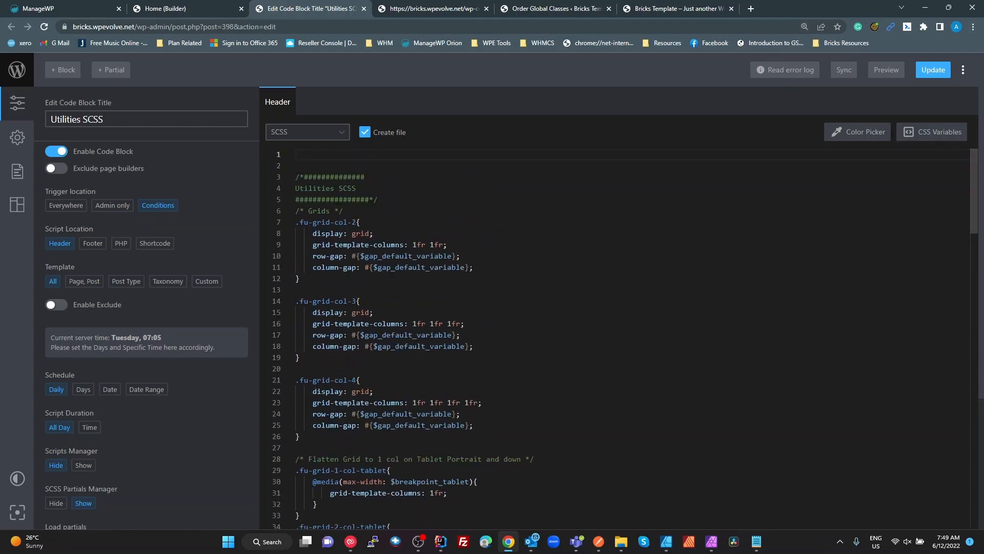
Highlight the .fu-grid-col-2 class in the Grids rules and the fu-gap class prefix in the Flex and Grid rules.
click(338, 267)
drag(295, 222, 348, 222)
scroll(405, 295, down, 10)
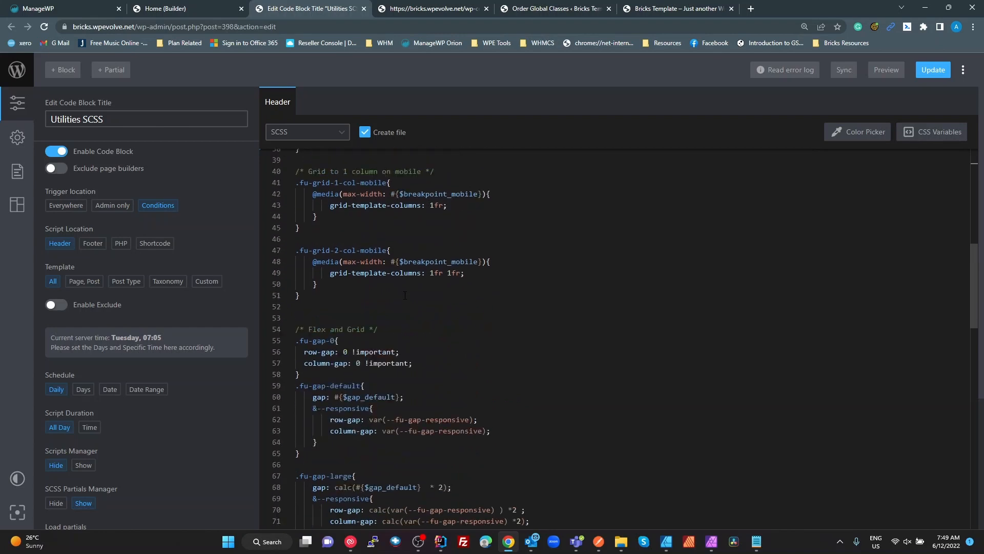
drag(300, 227, 326, 228)
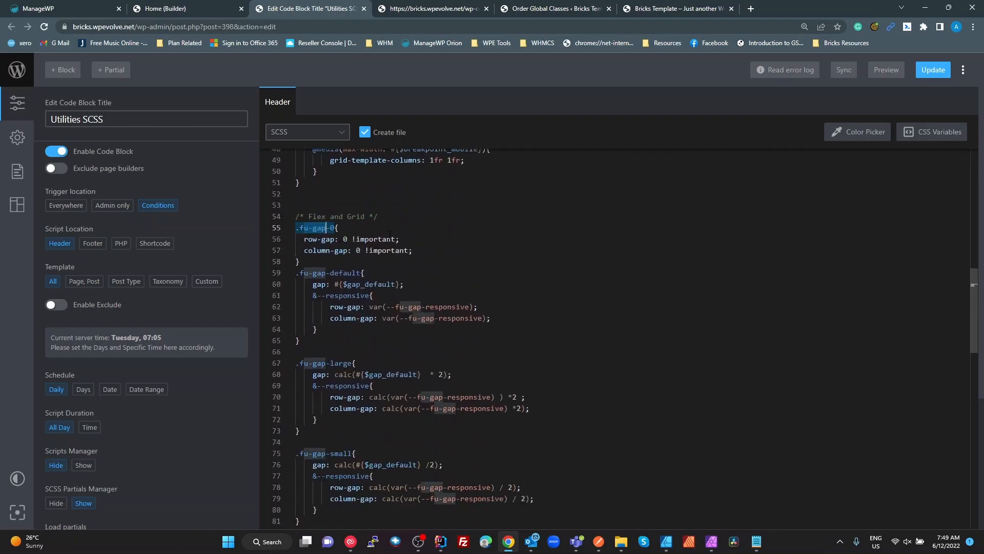
Highlight the section selector and its .section--pad-for-header modifier in the Sections rules.
scroll(401, 261, down, 3)
scroll(401, 261, down, 5)
scroll(374, 286, up, 2)
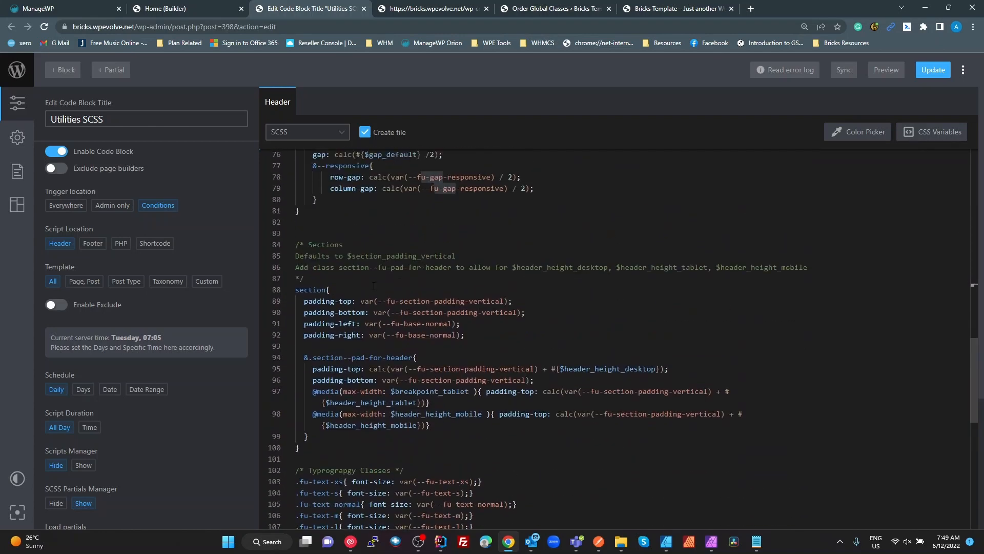
double_click(312, 290)
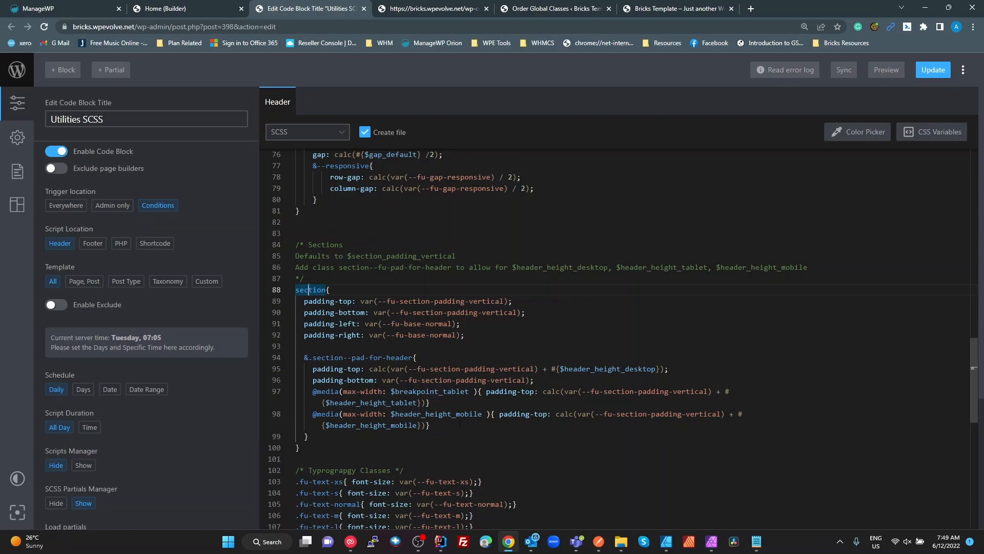
drag(414, 358, 308, 357)
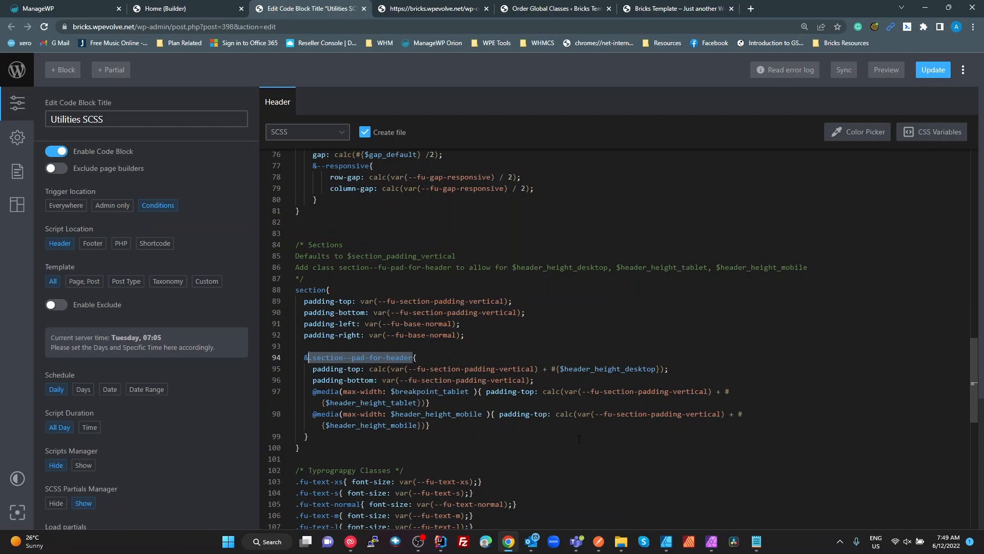
Examine the fu-text typography classes and the property-side-size loops of the Spacing Classes.
scroll(667, 399, down, 3)
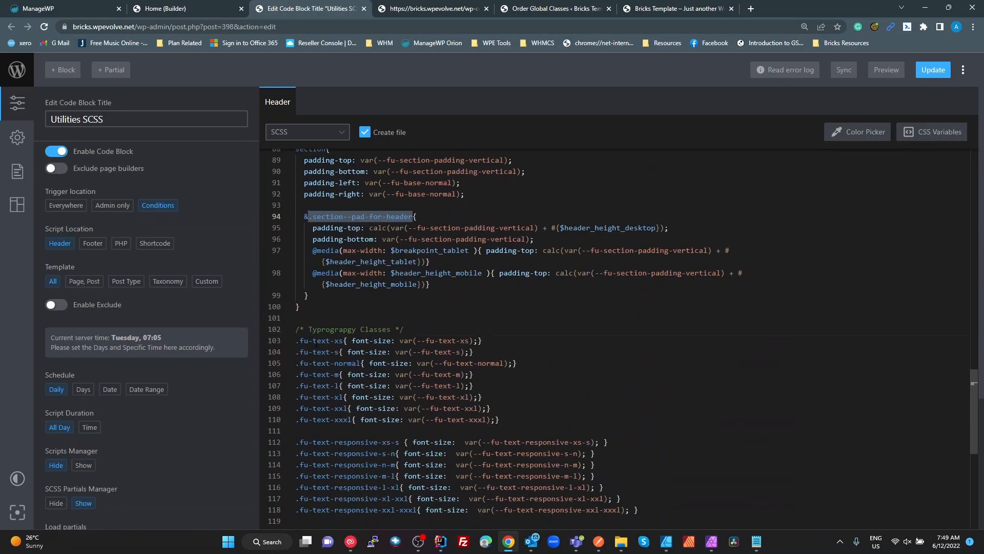
double_click(317, 342)
click(395, 352)
scroll(559, 380, down, 1)
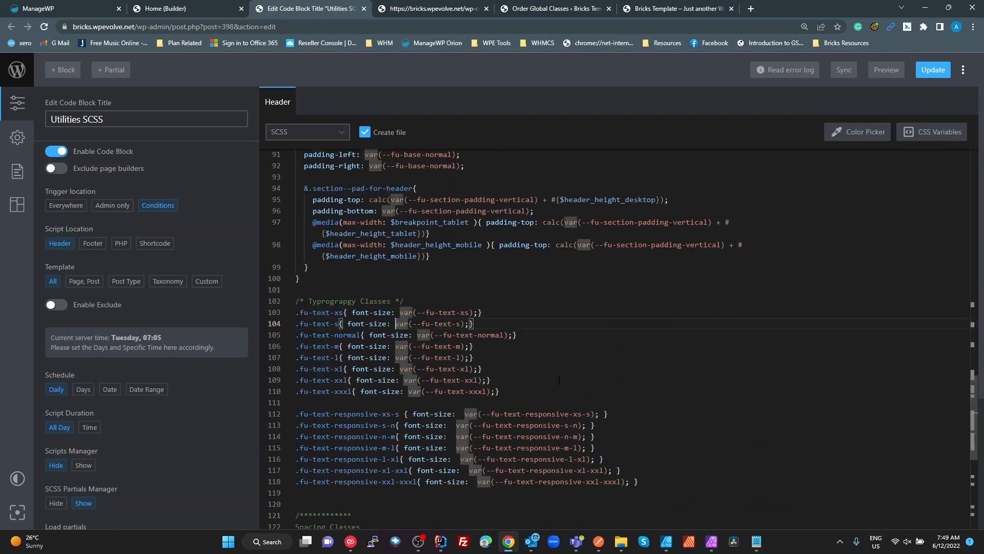
scroll(559, 381, down, 2)
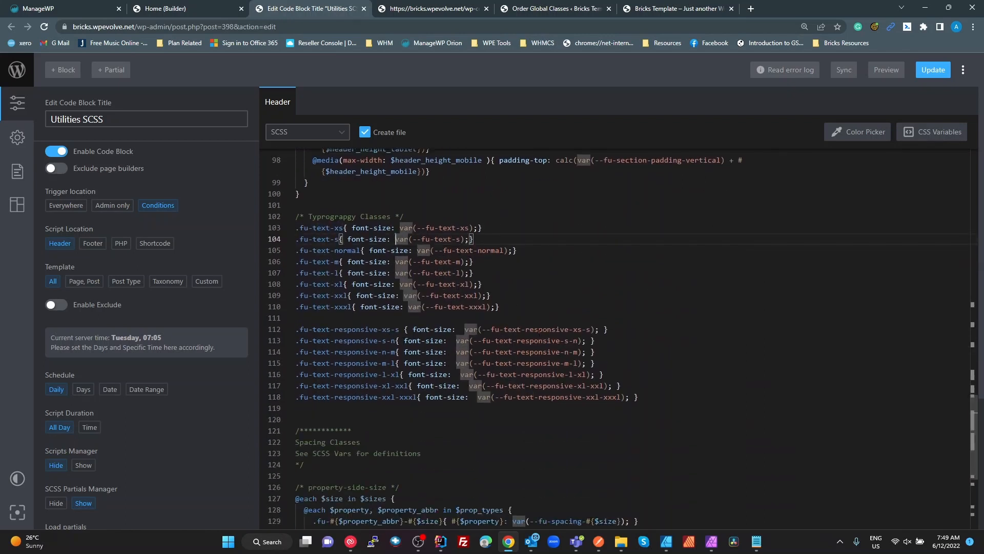
scroll(412, 413, down, 5)
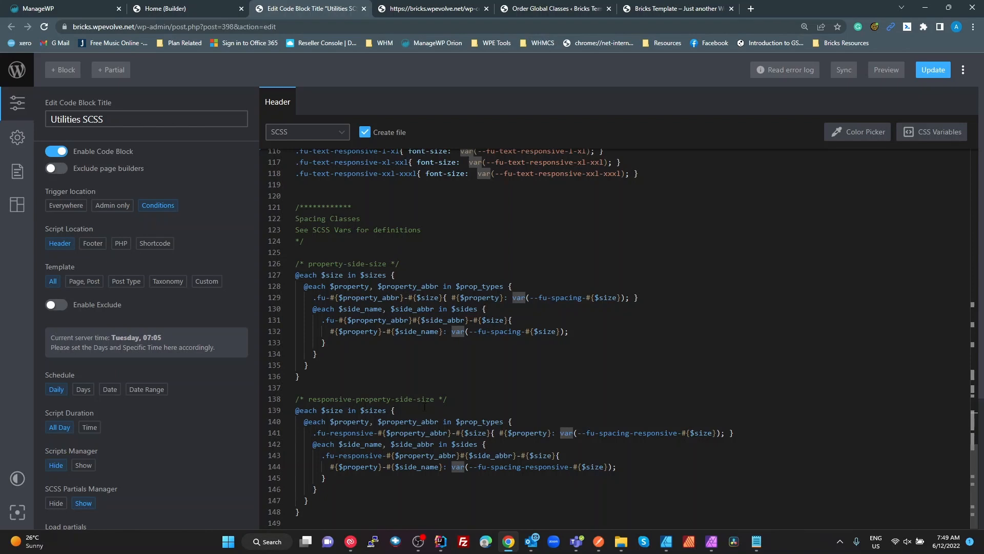
click(295, 263)
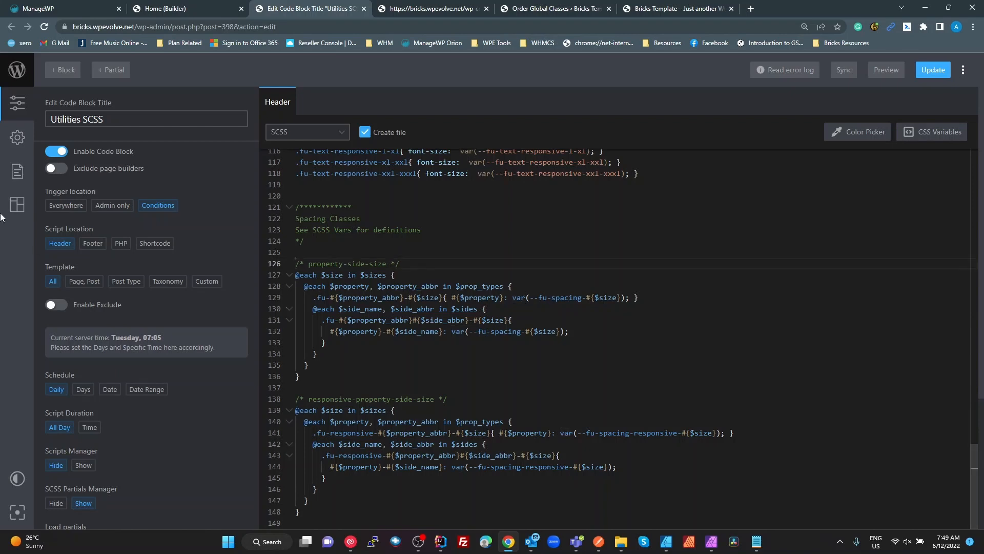
Open the SCSS Variables partial and point out the $base size variables from xs through xl.
click(17, 204)
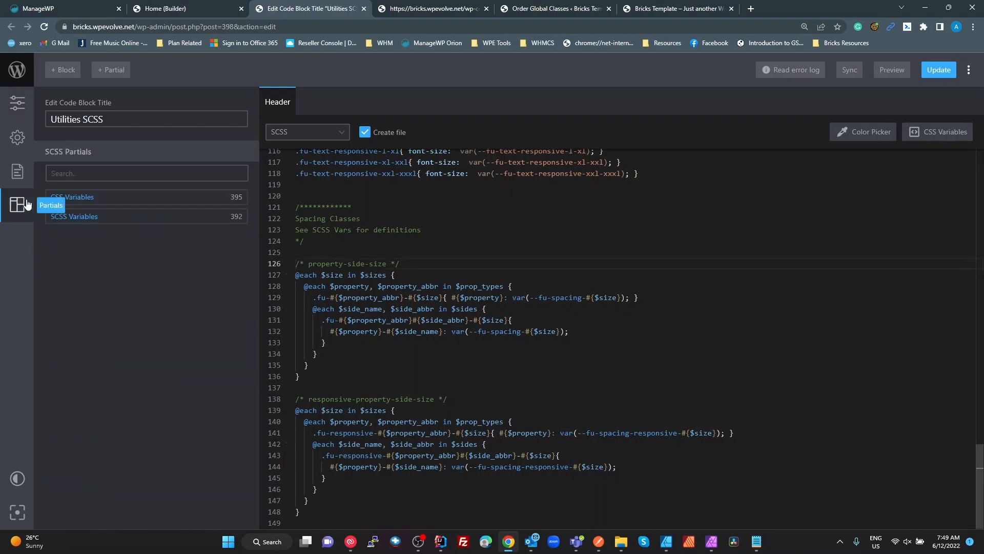
click(91, 221)
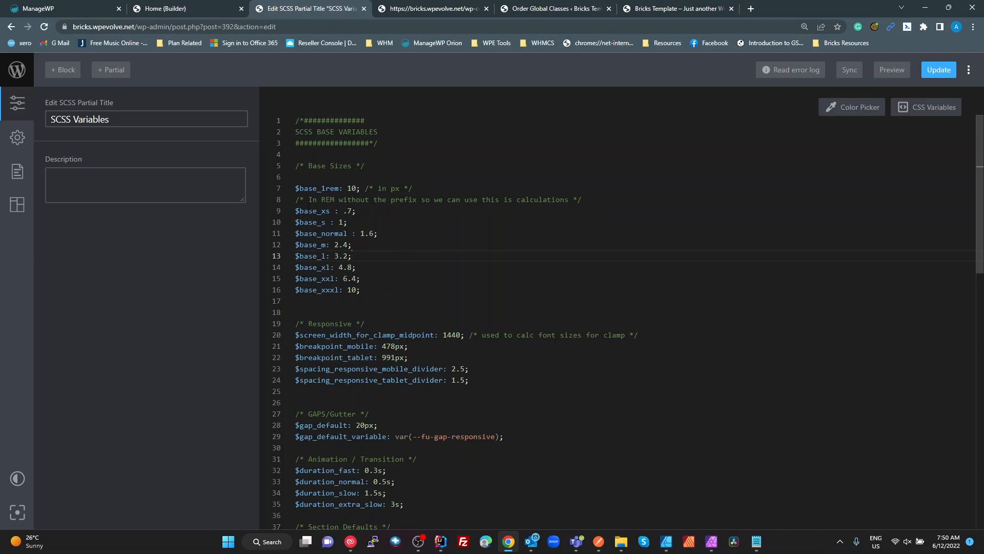
drag(353, 210, 343, 211)
click(326, 210)
click(325, 222)
click(334, 233)
click(322, 256)
double_click(326, 267)
Highlight the clamp midpoint width, the base sizes from normal to xxxl, and the tablet spacing divider value.
scroll(326, 267, down, 3)
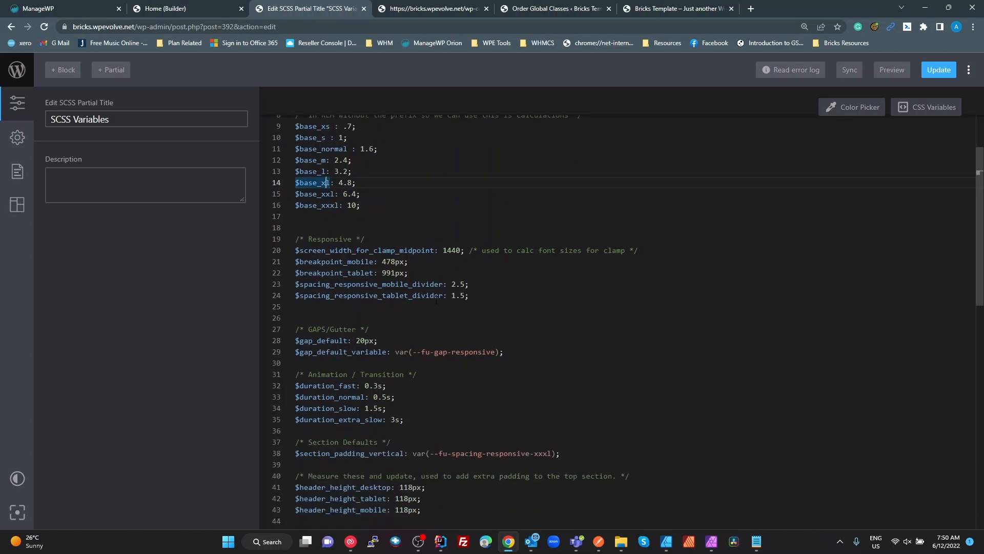
double_click(452, 250)
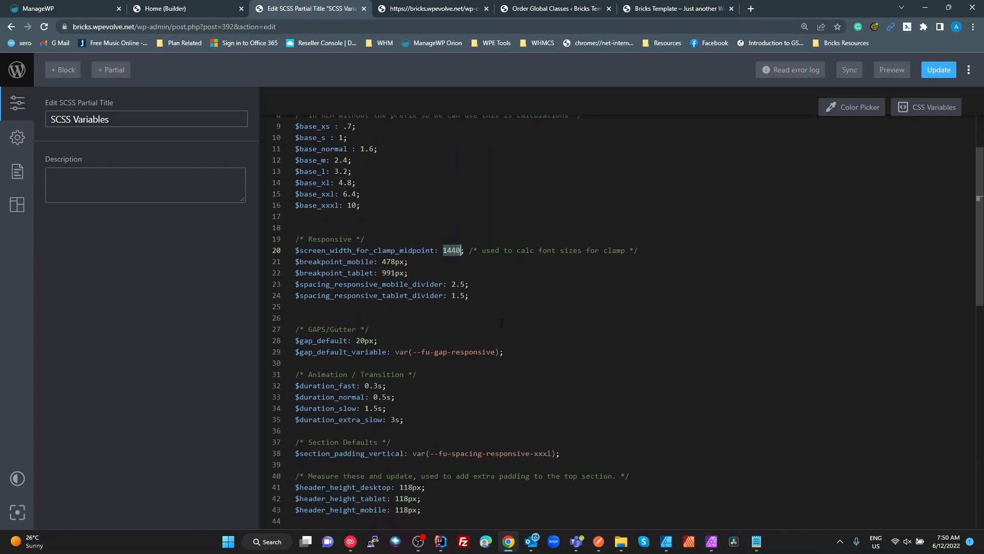
click(509, 281)
drag(378, 221, 303, 149)
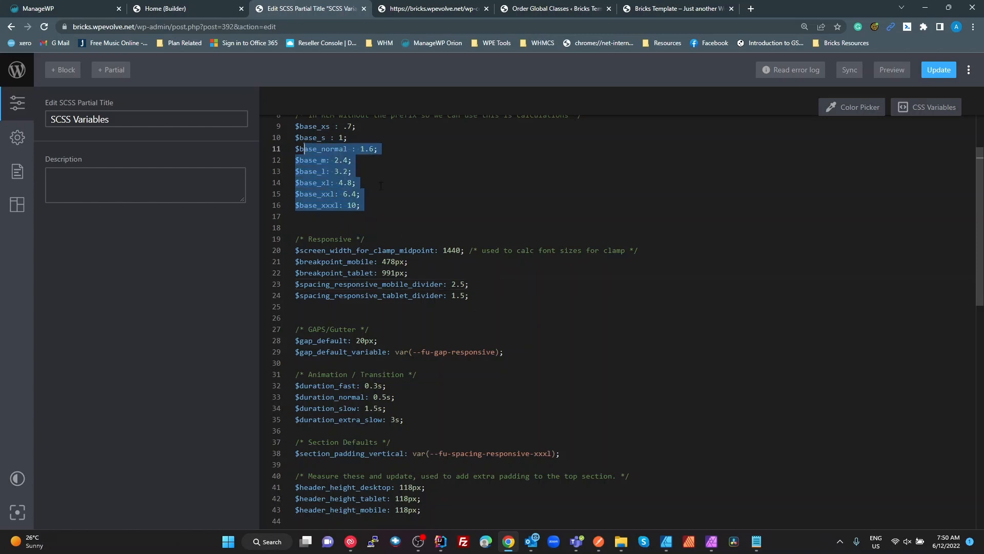
double_click(465, 296)
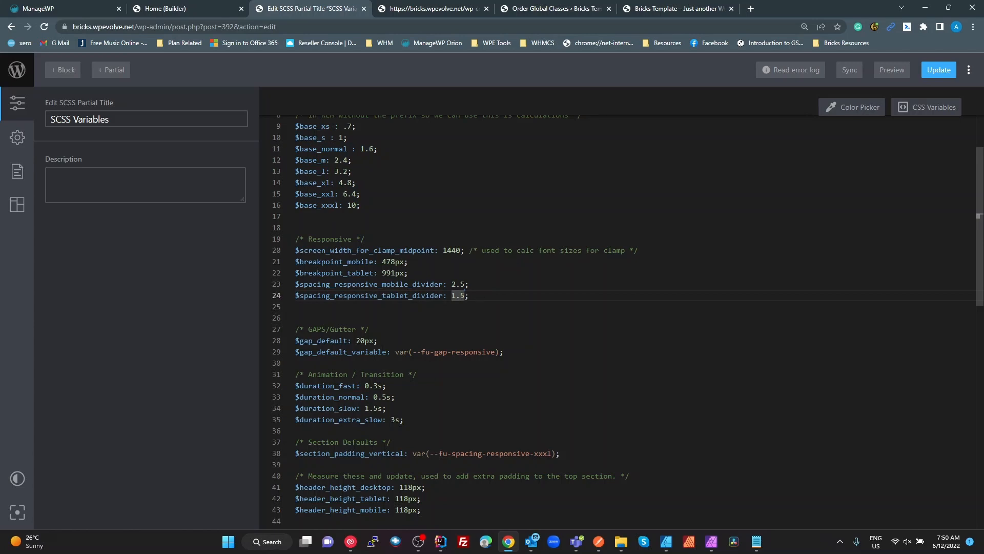
Highlight the gap defaults, the animation duration variables and the header height variables in turn.
click(364, 340)
drag(506, 352, 367, 365)
scroll(445, 361, down, 3)
drag(410, 346, 291, 303)
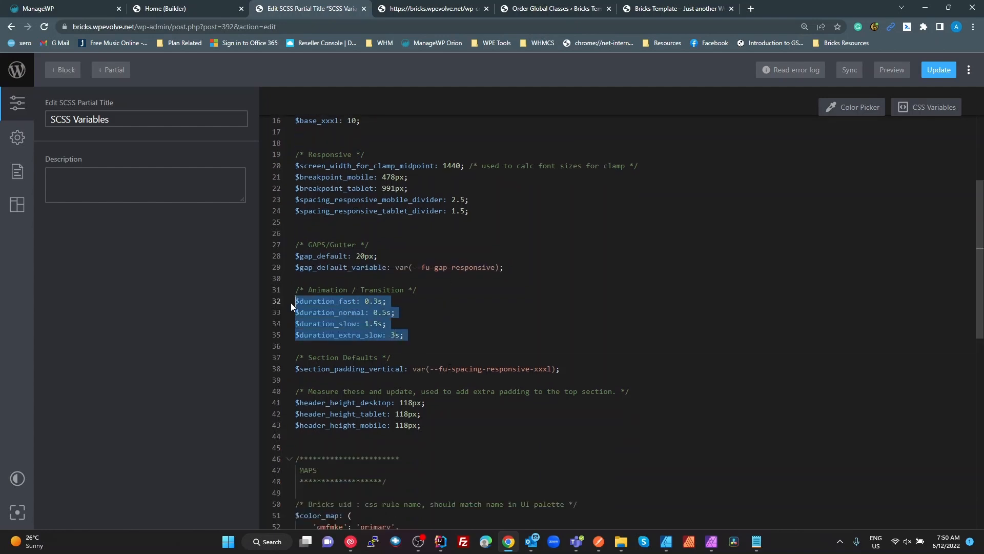
drag(434, 430, 296, 404)
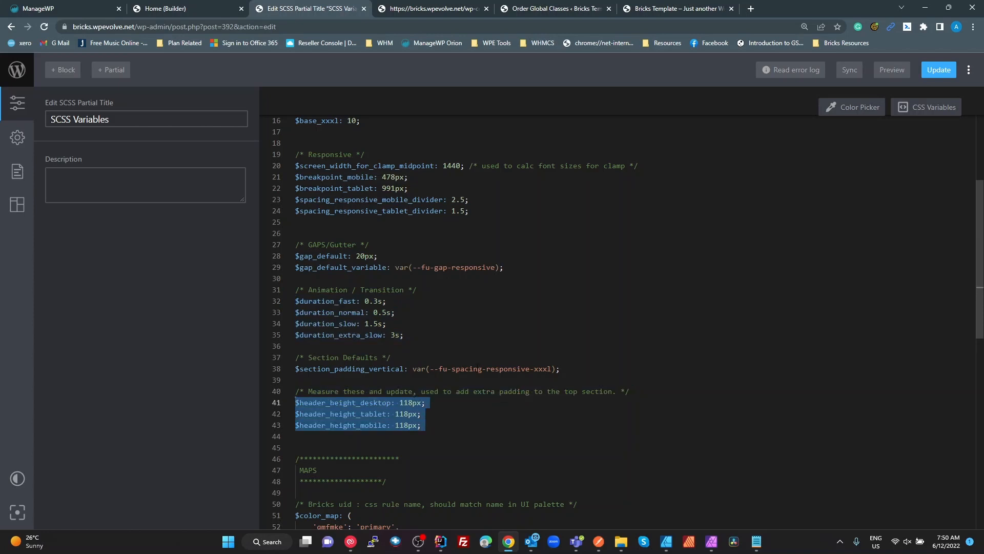
Open the CSS Variables partial, highlight the $base_1rem and $base_xs references, and examine its typography and spacing variables.
scroll(477, 368, up, 1)
scroll(477, 368, up, 3)
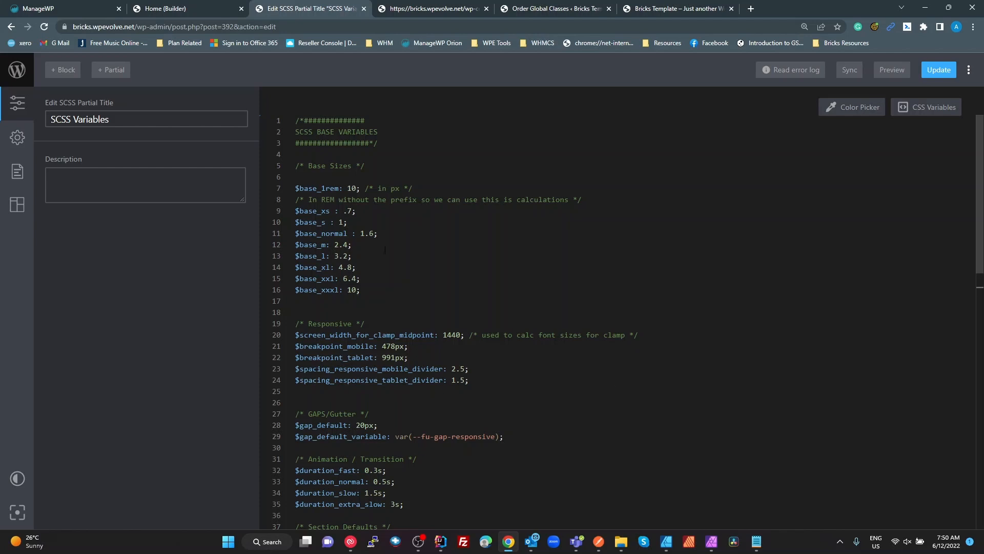
click(17, 215)
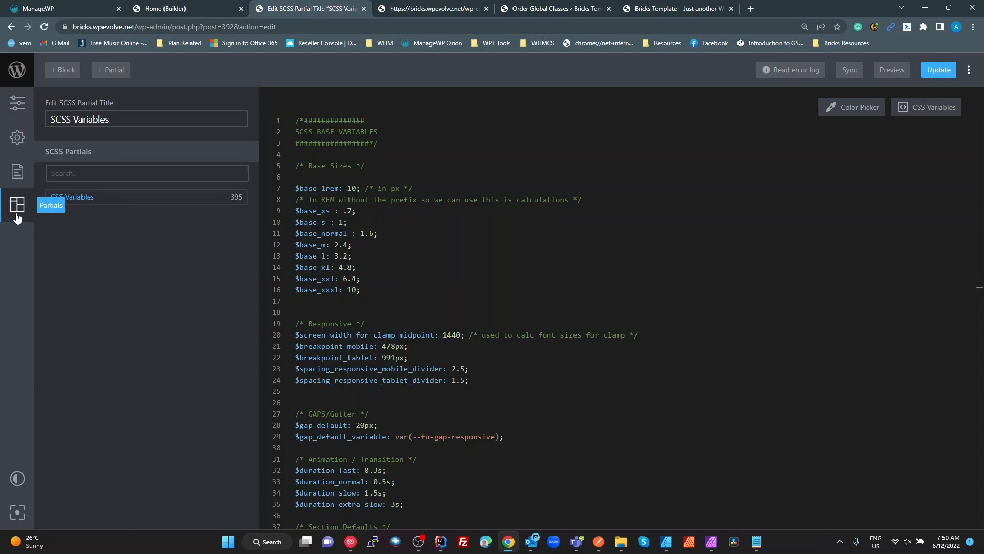
click(82, 196)
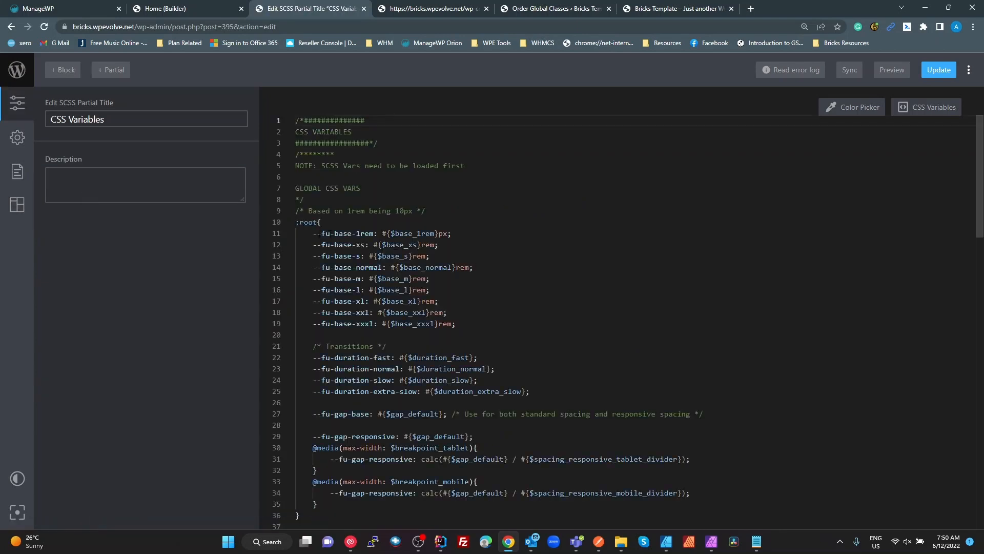
drag(320, 234, 425, 235)
double_click(394, 234)
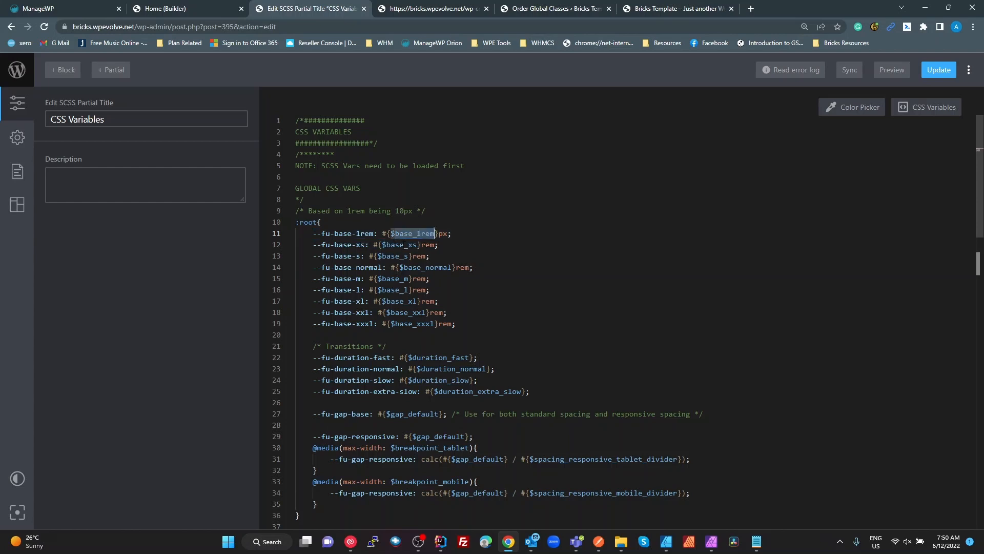
double_click(402, 245)
scroll(539, 222, down, 12)
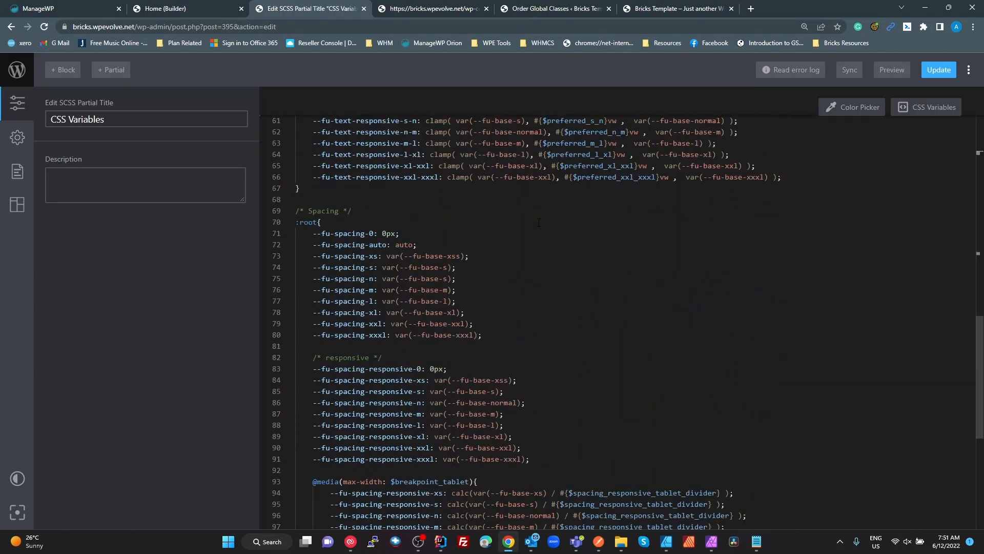
scroll(538, 222, down, 6)
scroll(538, 222, up, 11)
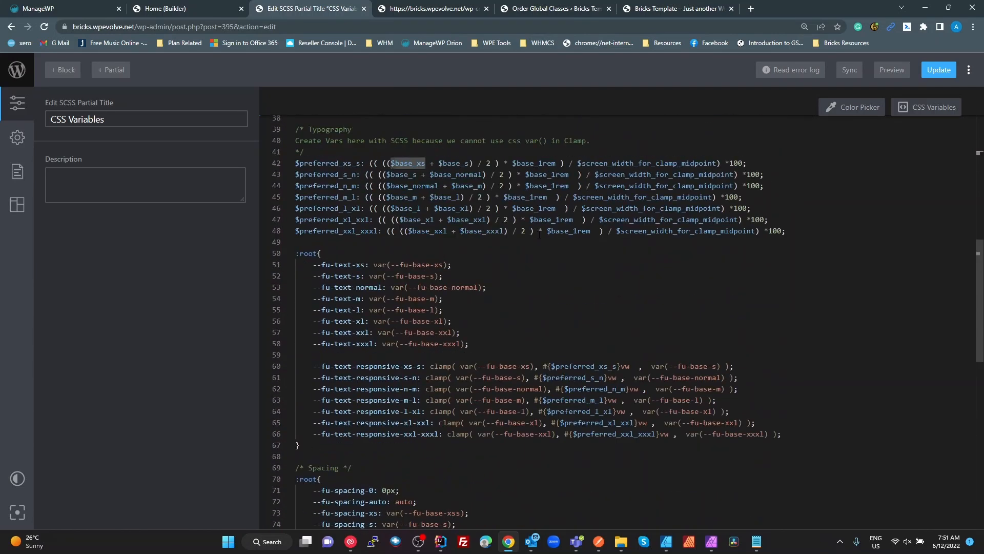
scroll(538, 235, up, 4)
Return to the Utilities SCSS code block and highlight the responsive gap variable in the .fu-gap-default rule.
click(17, 174)
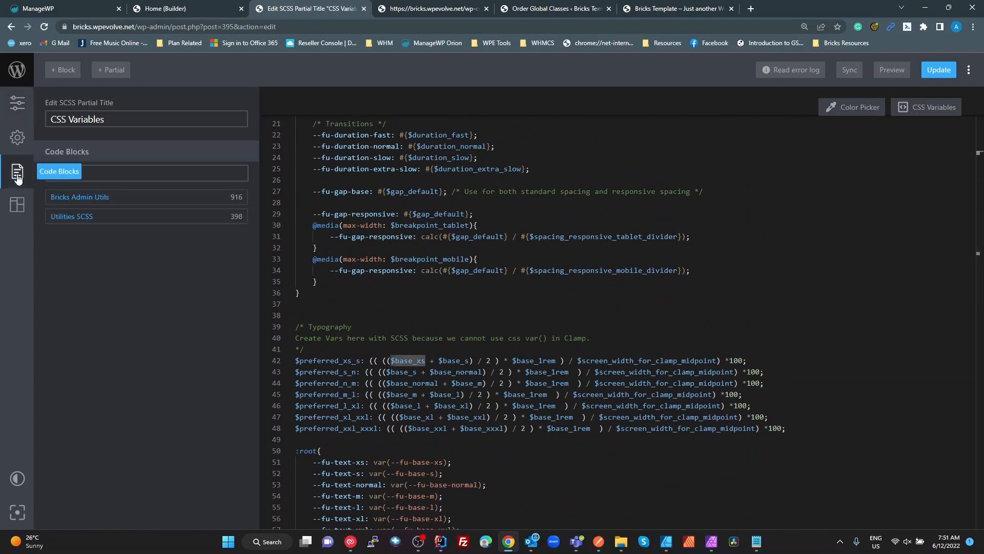
click(72, 217)
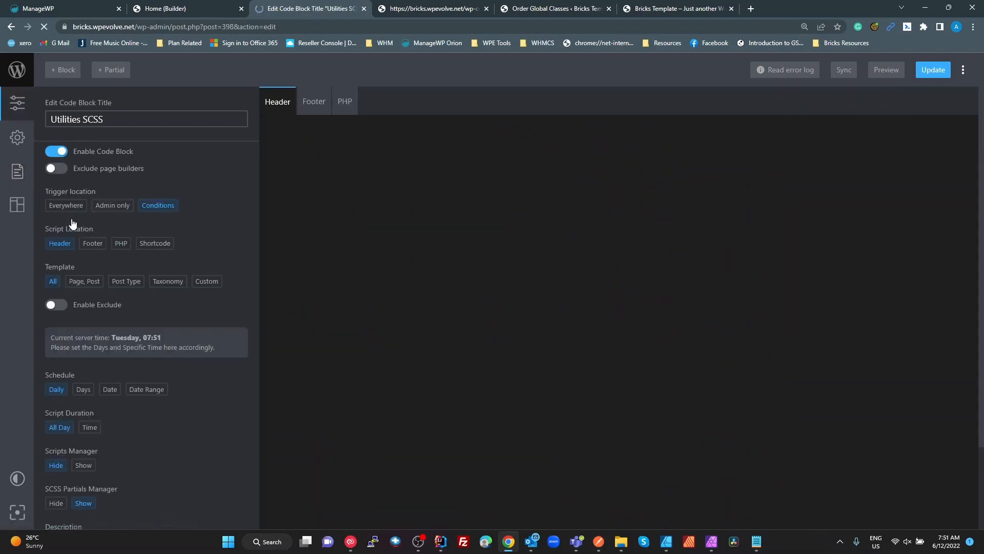
click(374, 267)
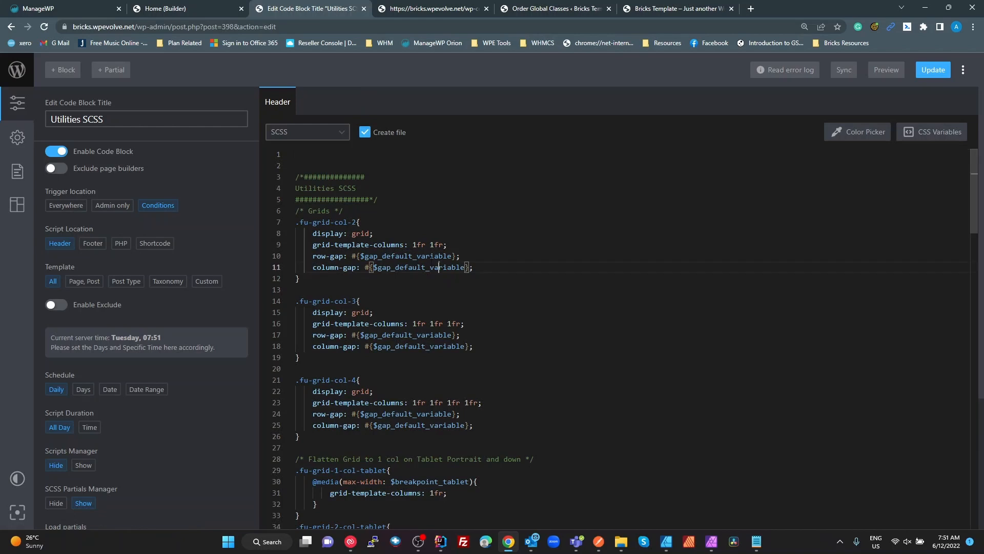
scroll(418, 338, down, 10)
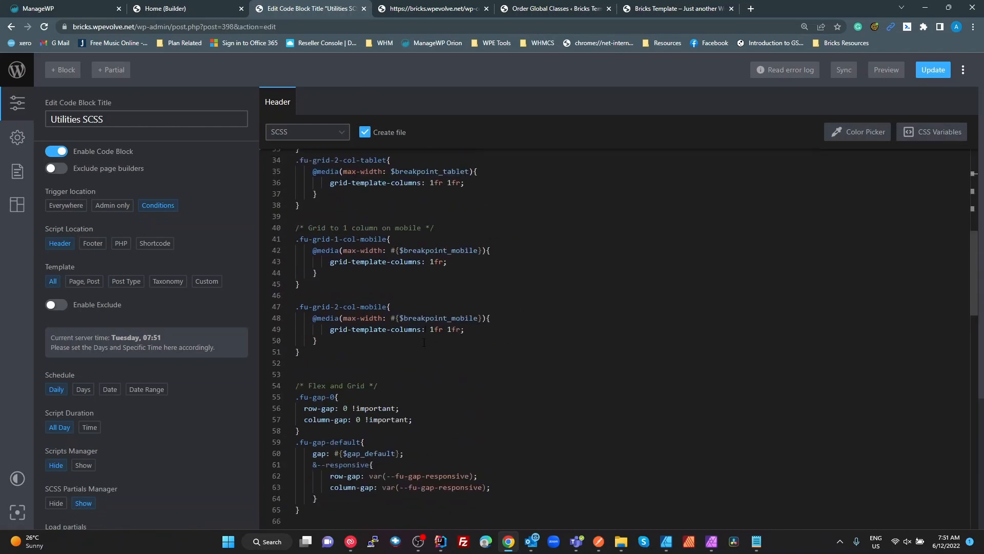
double_click(447, 250)
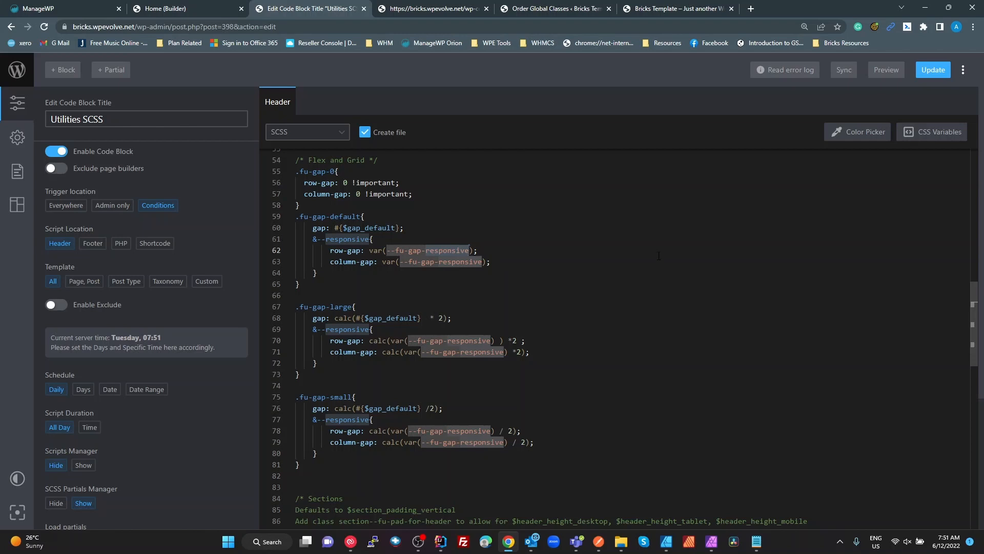
Examine the gap classes and the section padding rules in the Utilities SCSS code block.
scroll(658, 255, down, 7)
scroll(631, 243, up, 9)
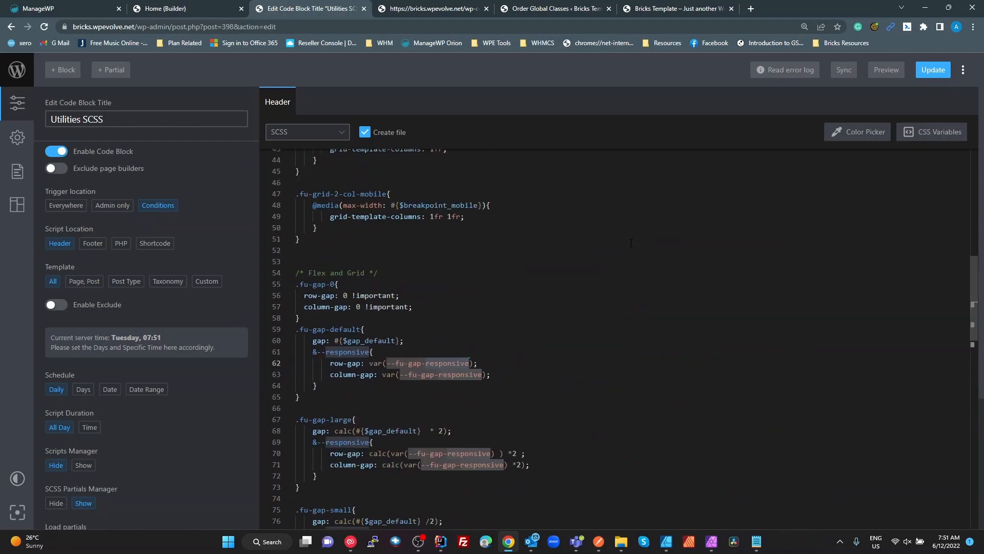
scroll(631, 243, down, 6)
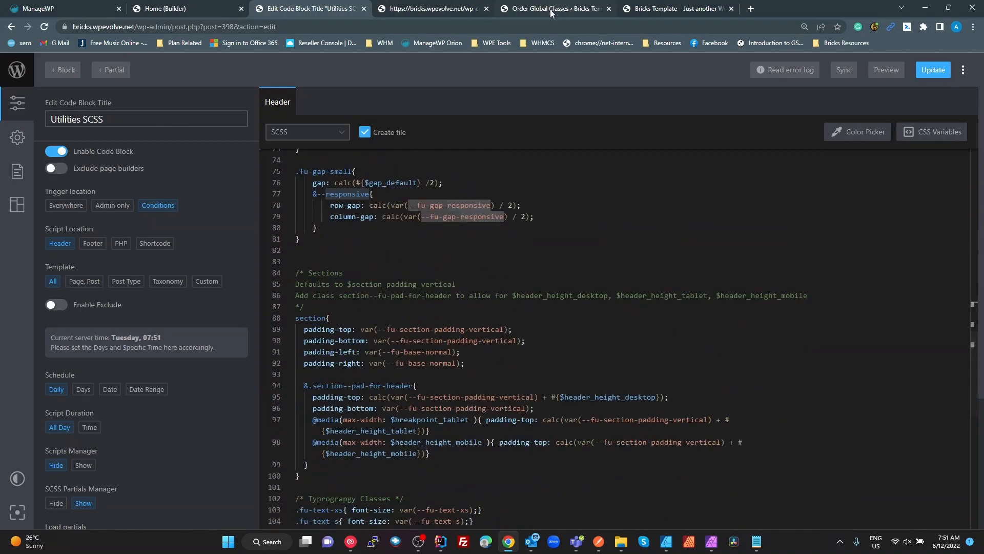
Switch to the compiled header CSS file and highlight the --fu-base size variables in the first :root block.
click(666, 9)
click(436, 9)
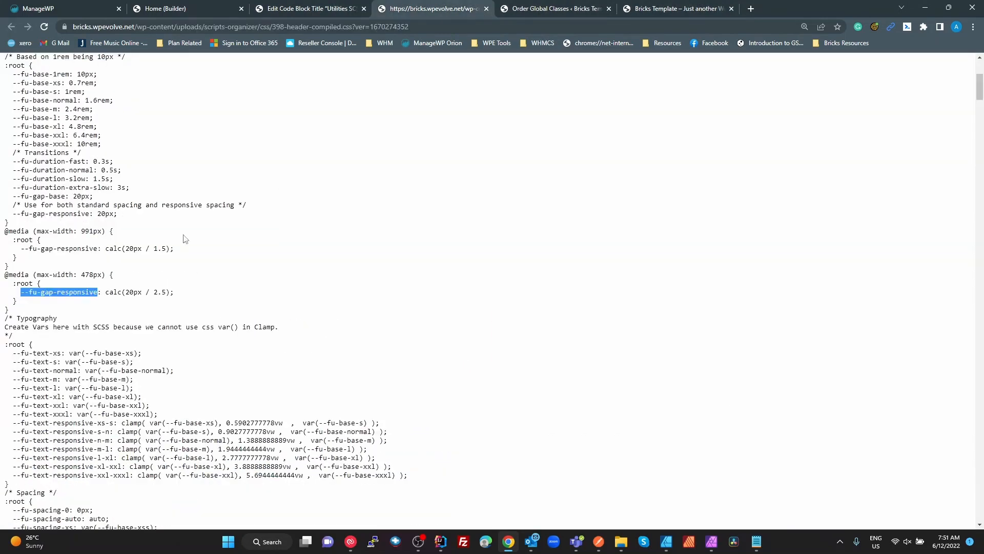
scroll(183, 235, up, 4)
click(35, 304)
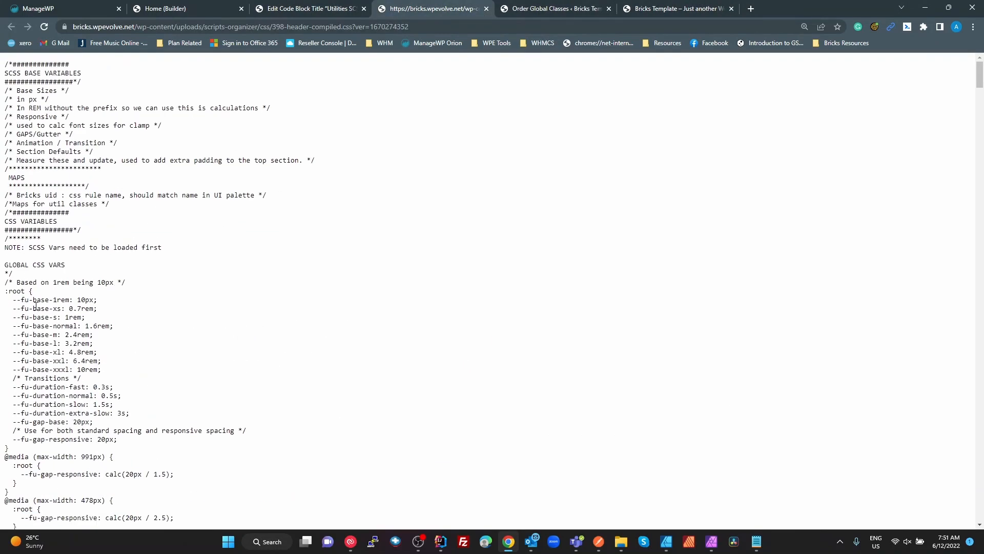
drag(21, 308, 105, 354)
Highlight the --fu-duration variables, the --fu-text size variables and the standard and responsive --fu-spacing variables in the compiled CSS.
scroll(148, 352, down, 4)
drag(21, 190, 44, 200)
click(77, 213)
scroll(194, 248, down, 5)
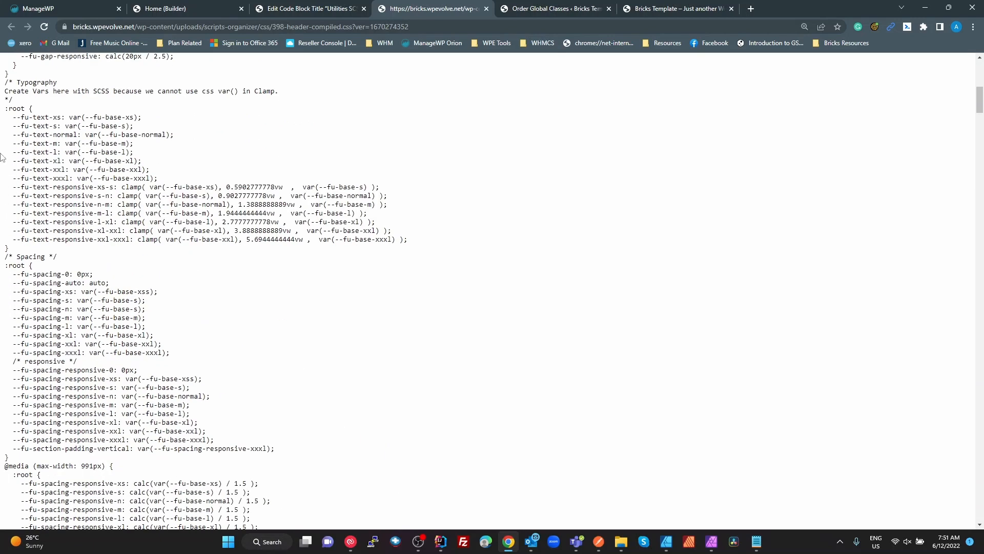
drag(2, 144, 73, 170)
drag(15, 275, 215, 440)
Examine the Bricks color map and highlight the .fu-grid-col-2, .fu-grid-col-3 and .fu-grid-col-4 rules in the compiled CSS.
scroll(418, 312, down, 7)
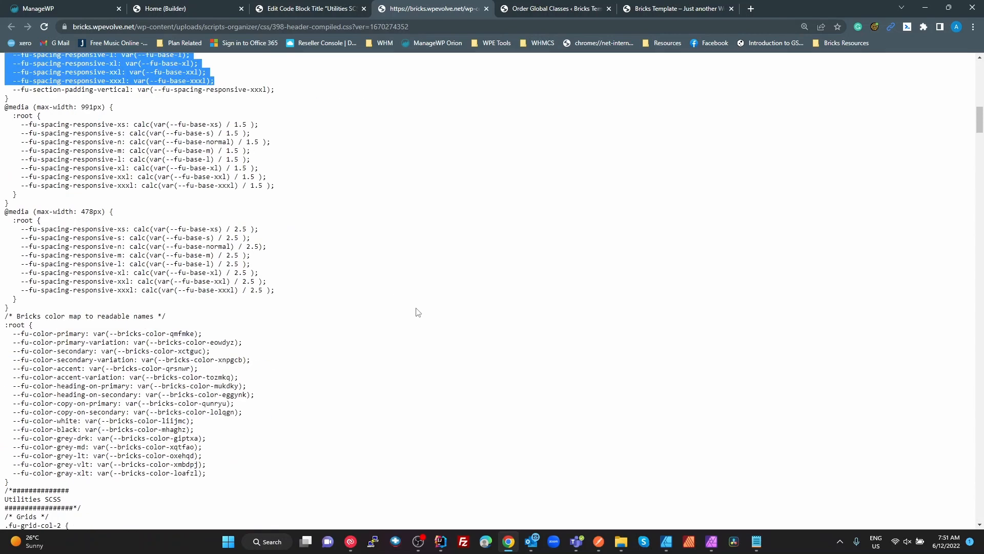
scroll(418, 312, down, 6)
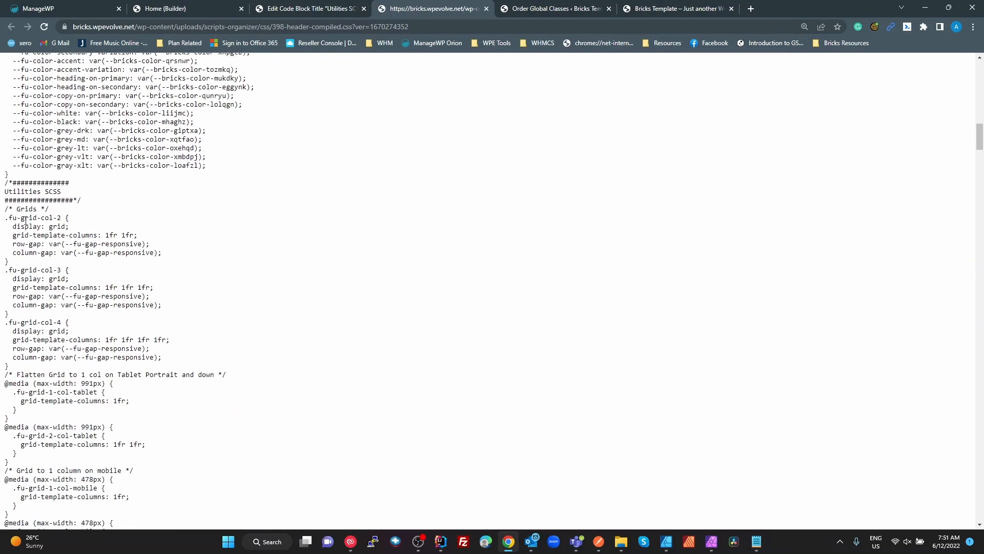
drag(8, 218, 153, 357)
scroll(309, 310, down, 20)
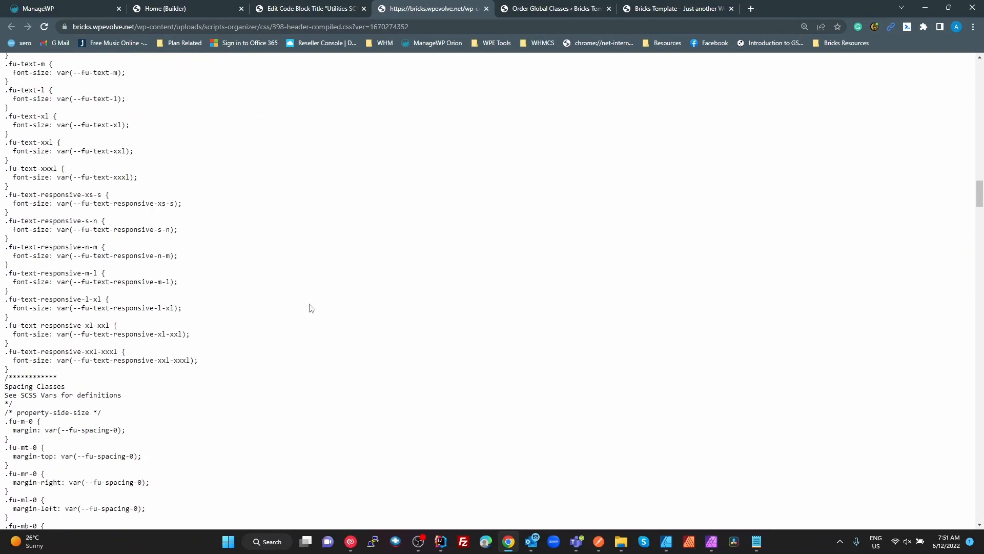
Highlight the zero margin and padding rules under Spacing Classes, and return to the Home page in the Bricks builder.
scroll(72, 292, down, 4)
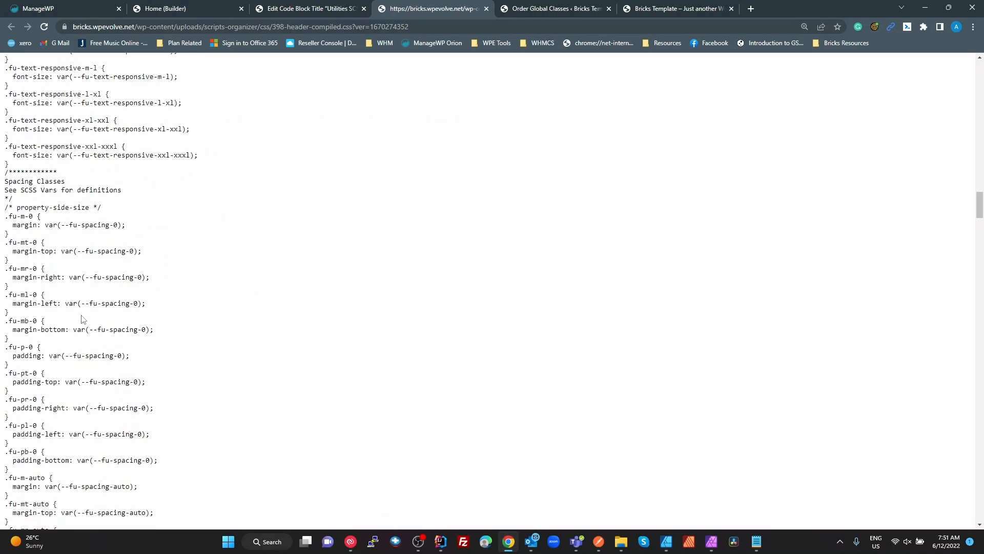
drag(17, 251, 154, 371)
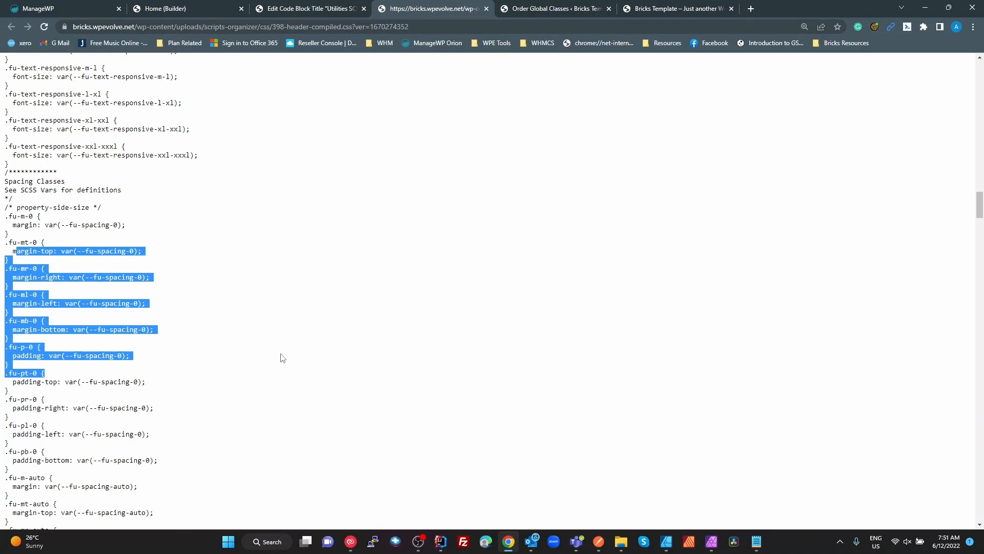
scroll(282, 357, down, 8)
drag(980, 230, 980, 74)
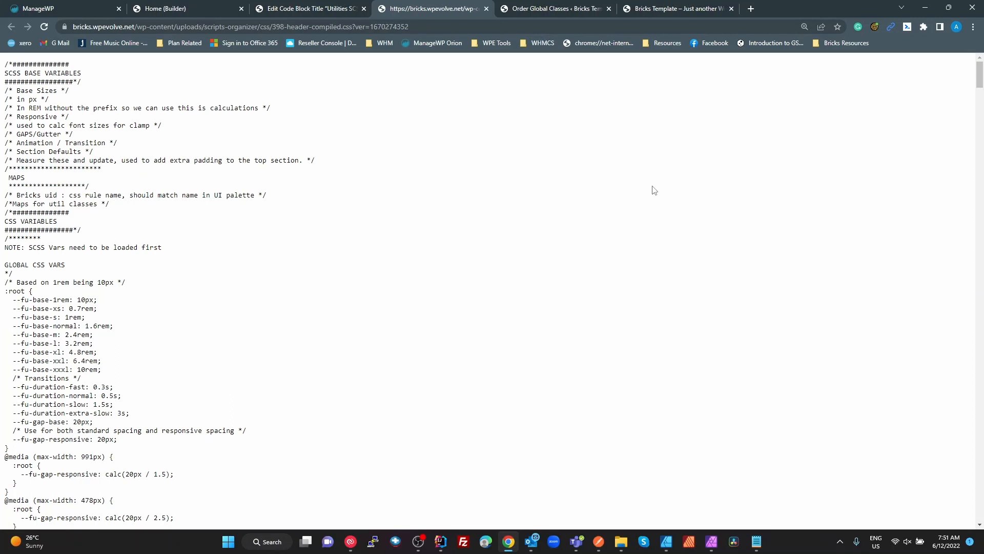
click(164, 8)
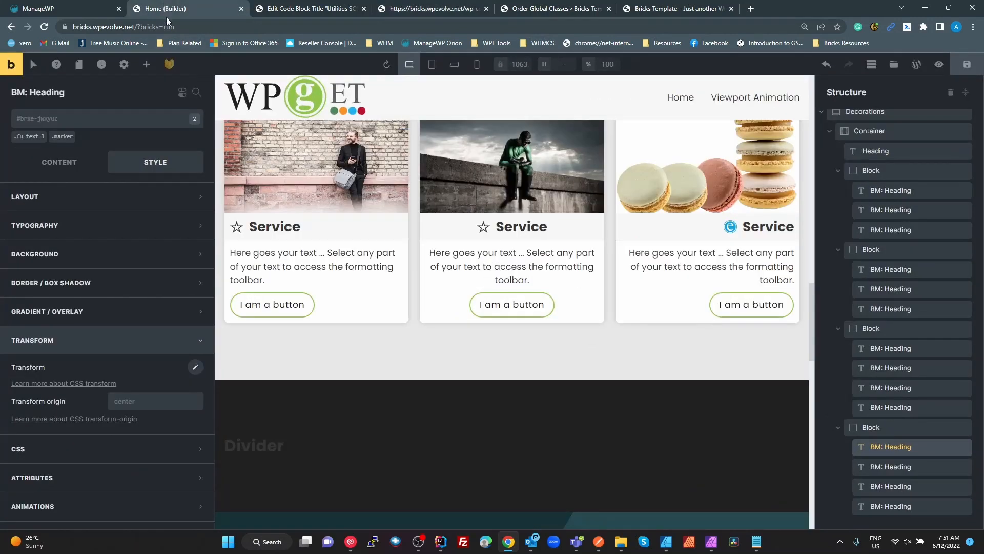